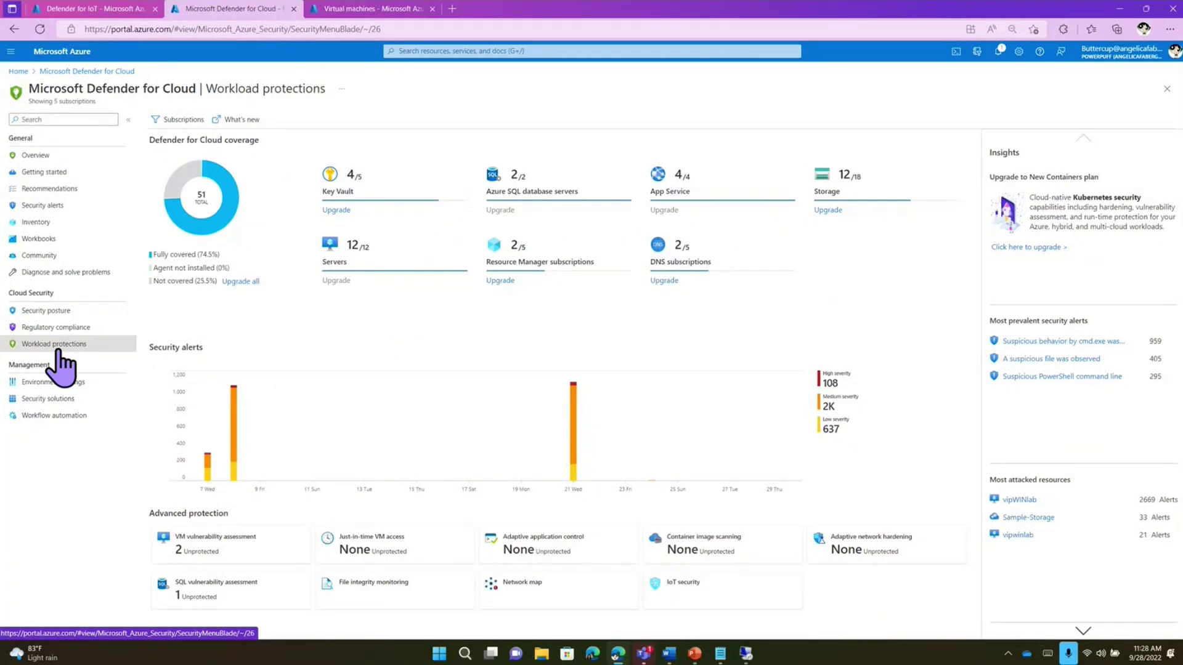
- Open Defender for IoT, view its 128-alert Alerts list, then return to Getting started
{"action": "left_click", "coordinate": [681, 597]}
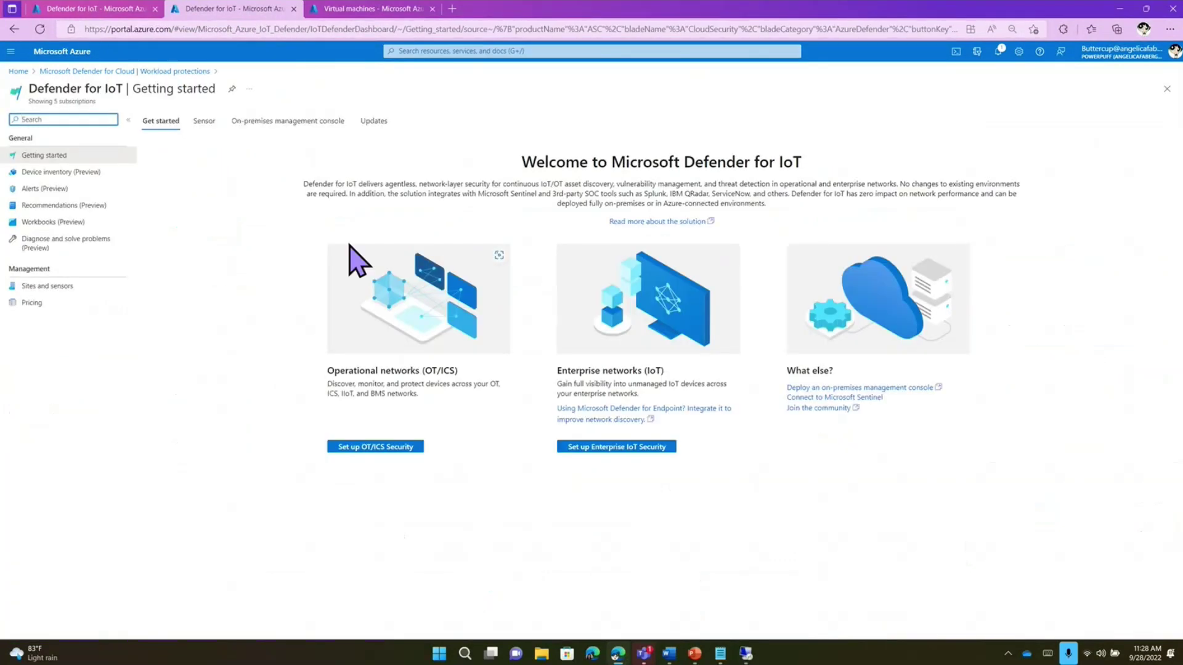
{"action": "left_click", "coordinate": [94, 16]}
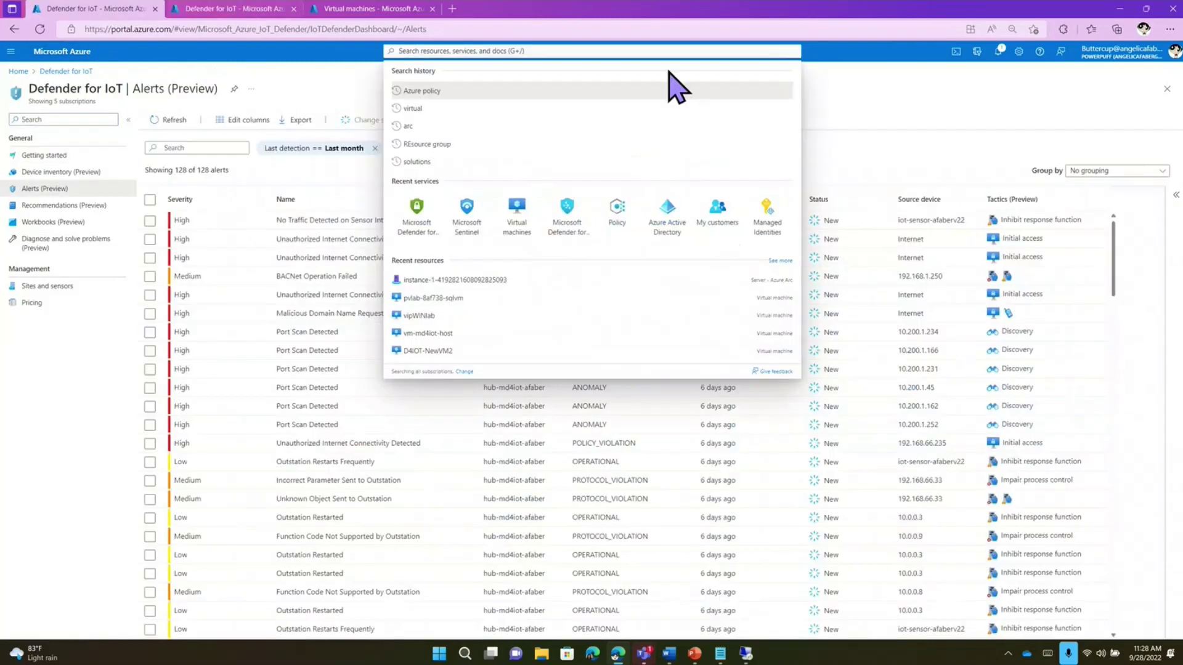
{"action": "left_click", "coordinate": [311, 93]}
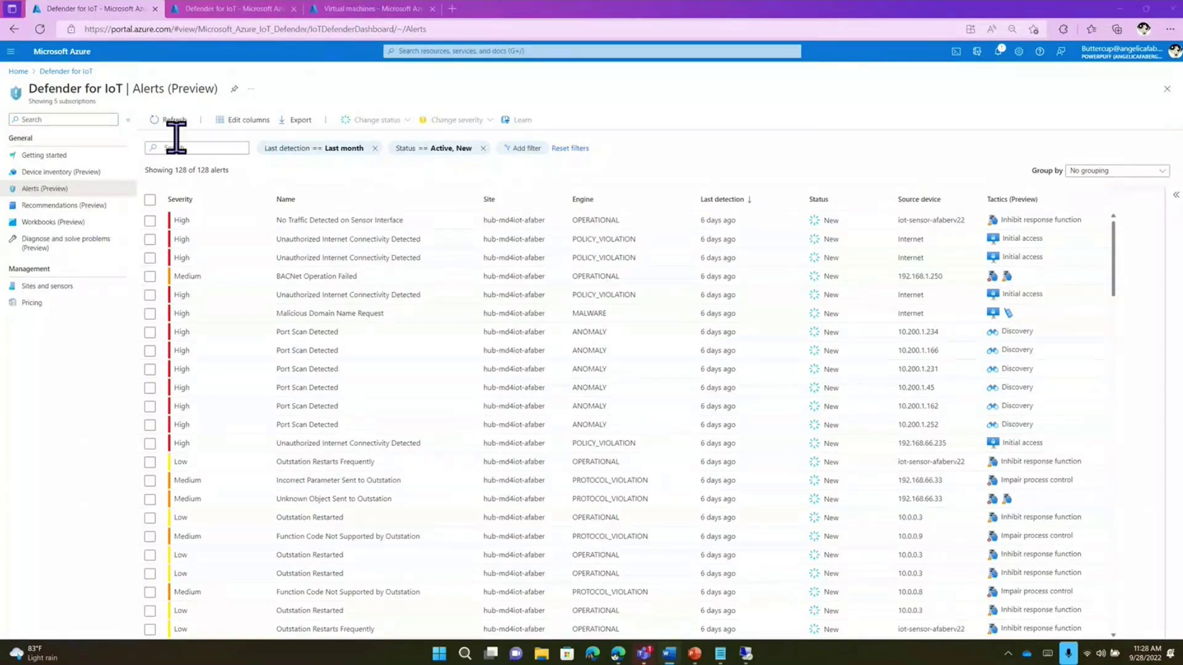
{"action": "left_click", "coordinate": [208, 13]}
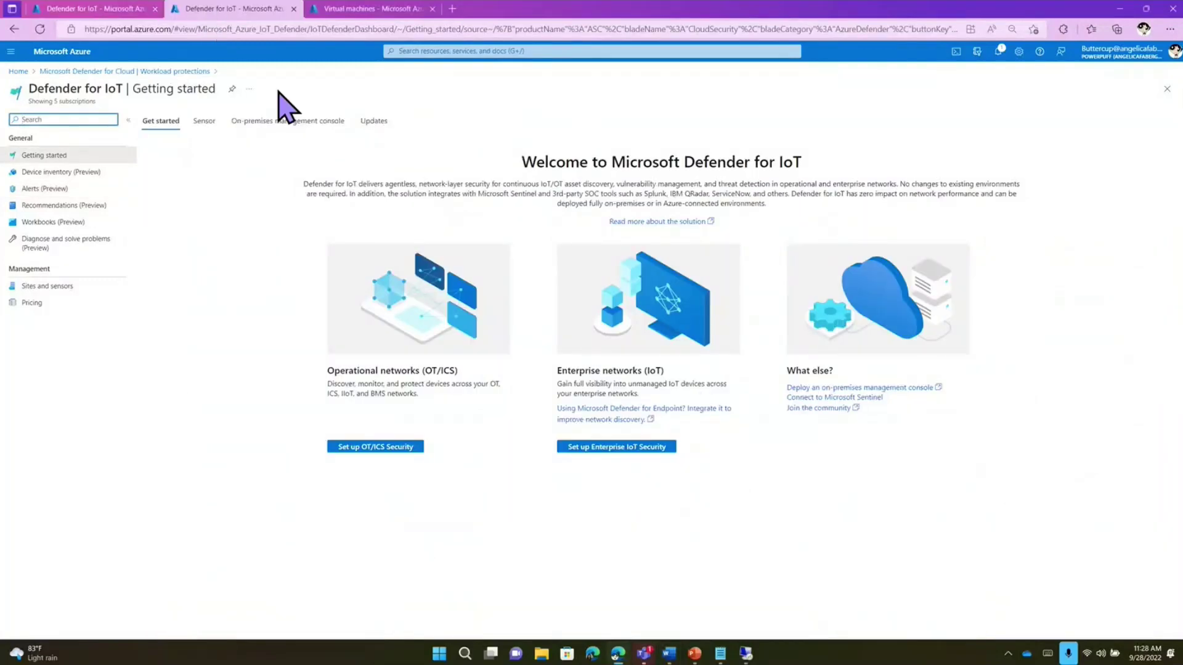
- Show the On-premises management console download and check versions, keeping 22.2.6 (Latest)
{"action": "left_click", "coordinate": [284, 122]}
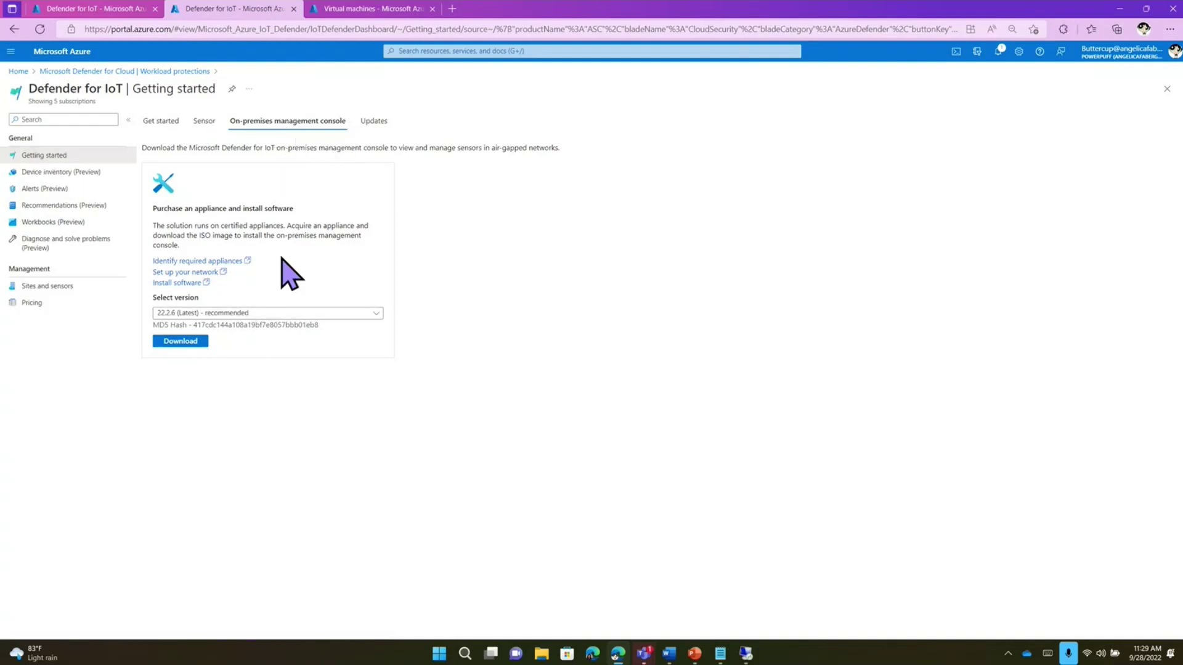
{"action": "left_click", "coordinate": [271, 314]}
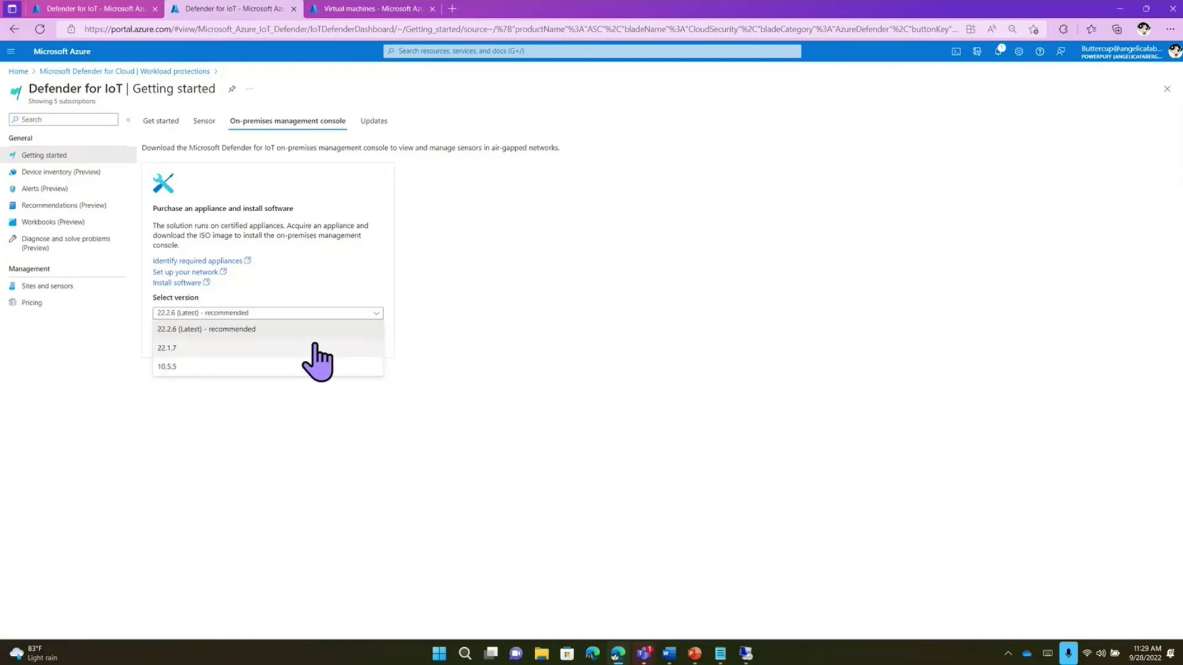
{"action": "left_click", "coordinate": [456, 351]}
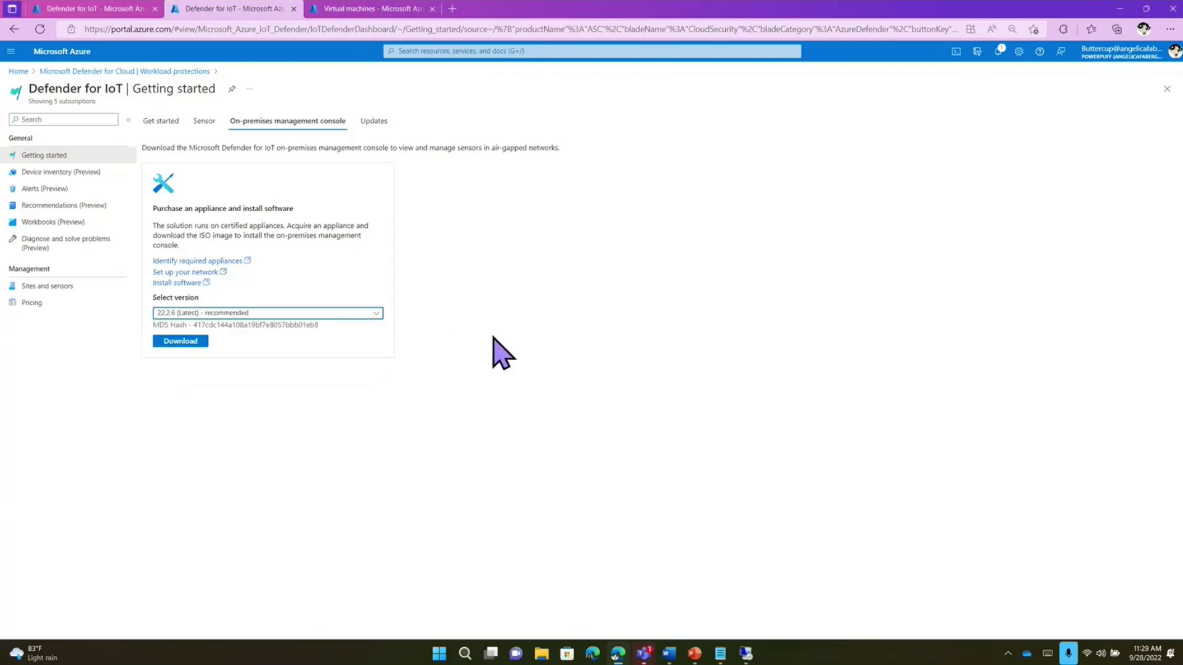
- Expand the Locally managed, hub-md4iot-afaber and Enterprise-network site groups, then start onboarding an OT sensor
{"action": "left_click", "coordinate": [70, 286]}
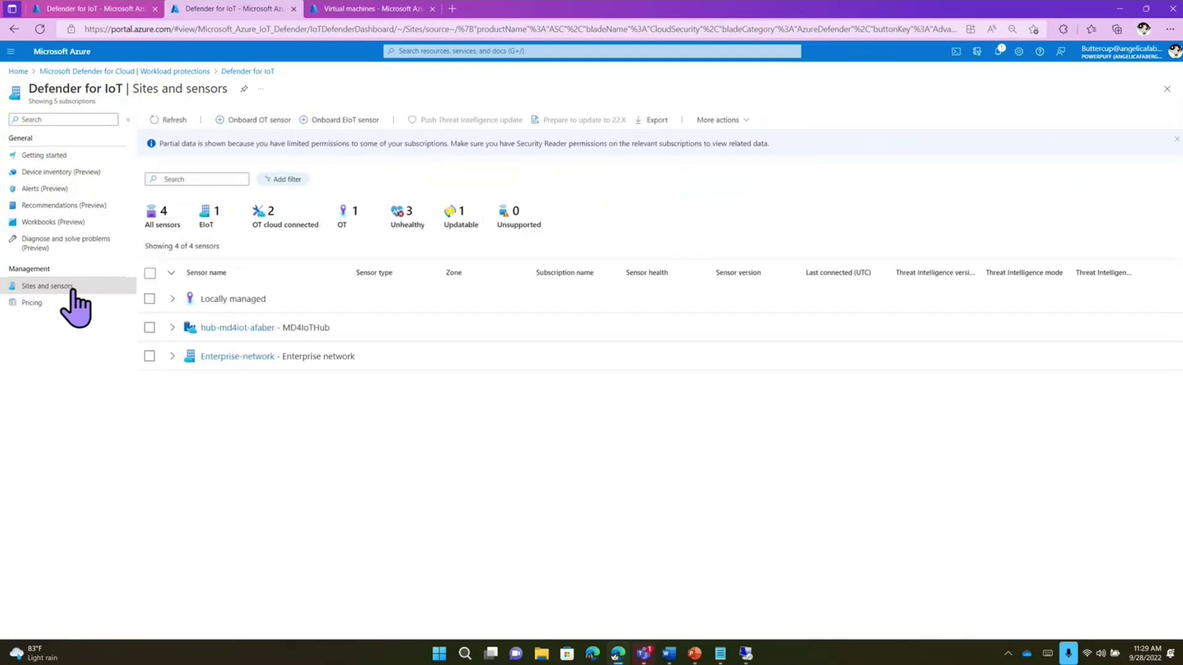
{"action": "left_click", "coordinate": [172, 298]}
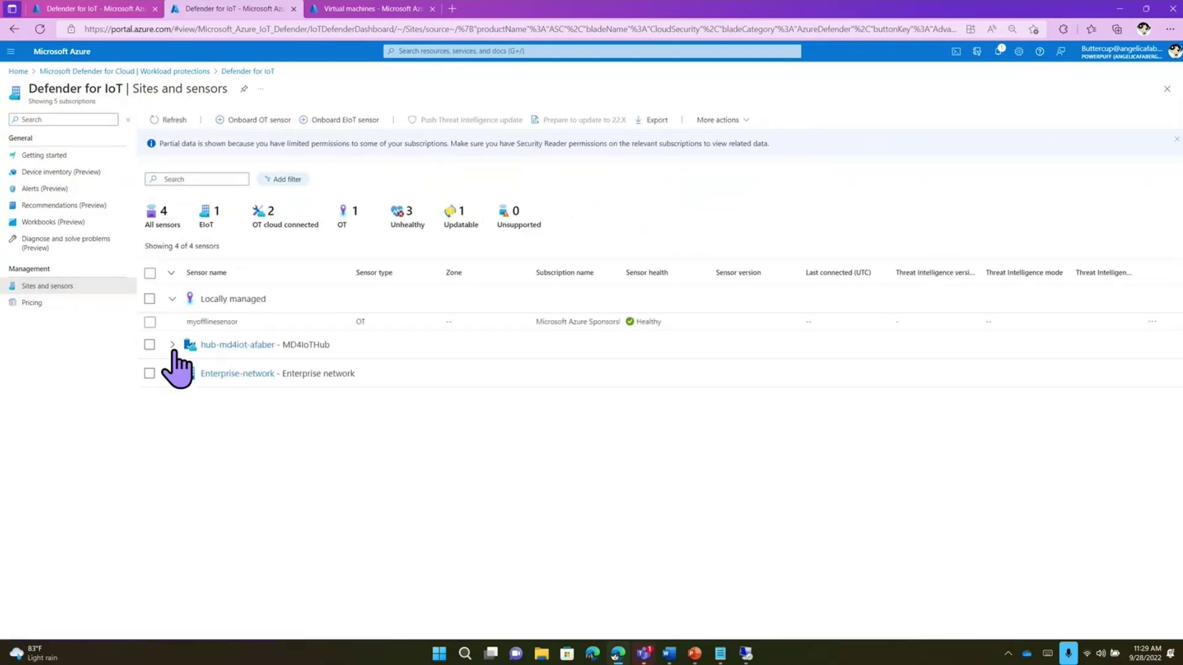
{"action": "left_click", "coordinate": [172, 345]}
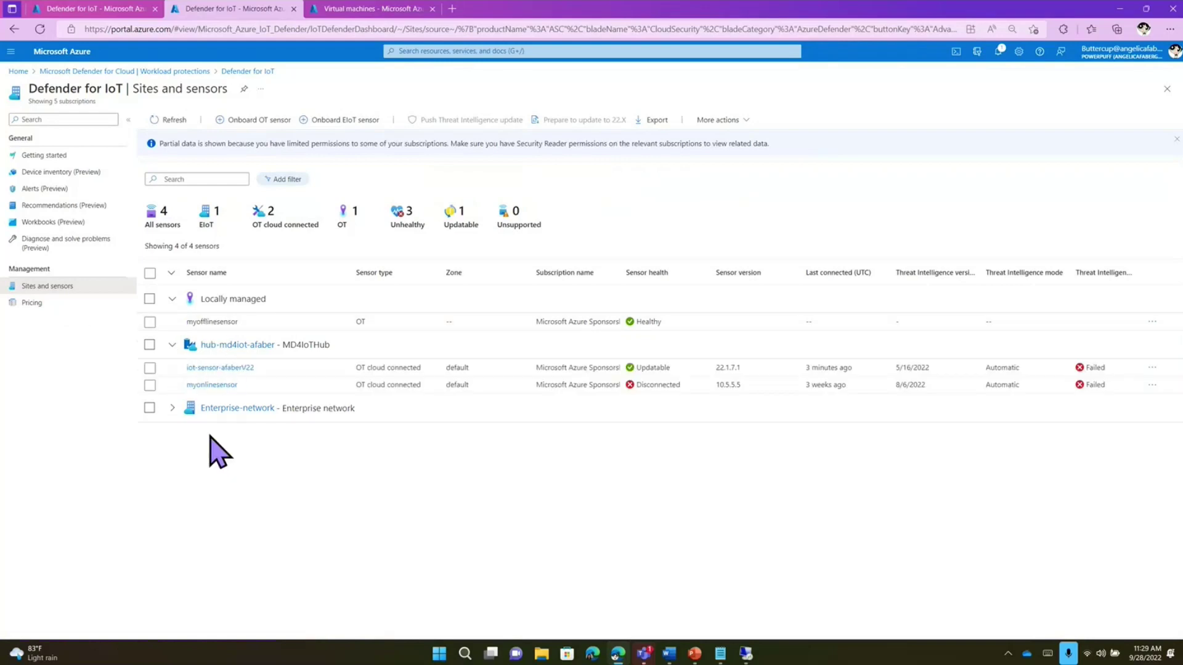
{"action": "left_click", "coordinate": [172, 409]}
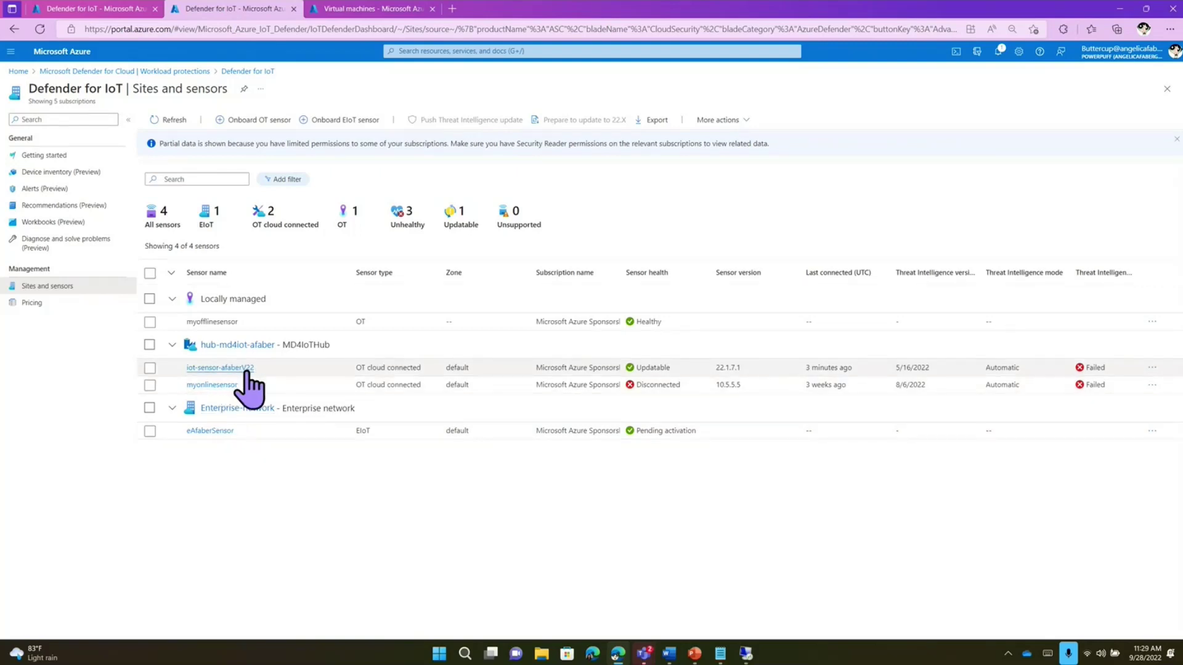
{"action": "left_click", "coordinate": [259, 120]}
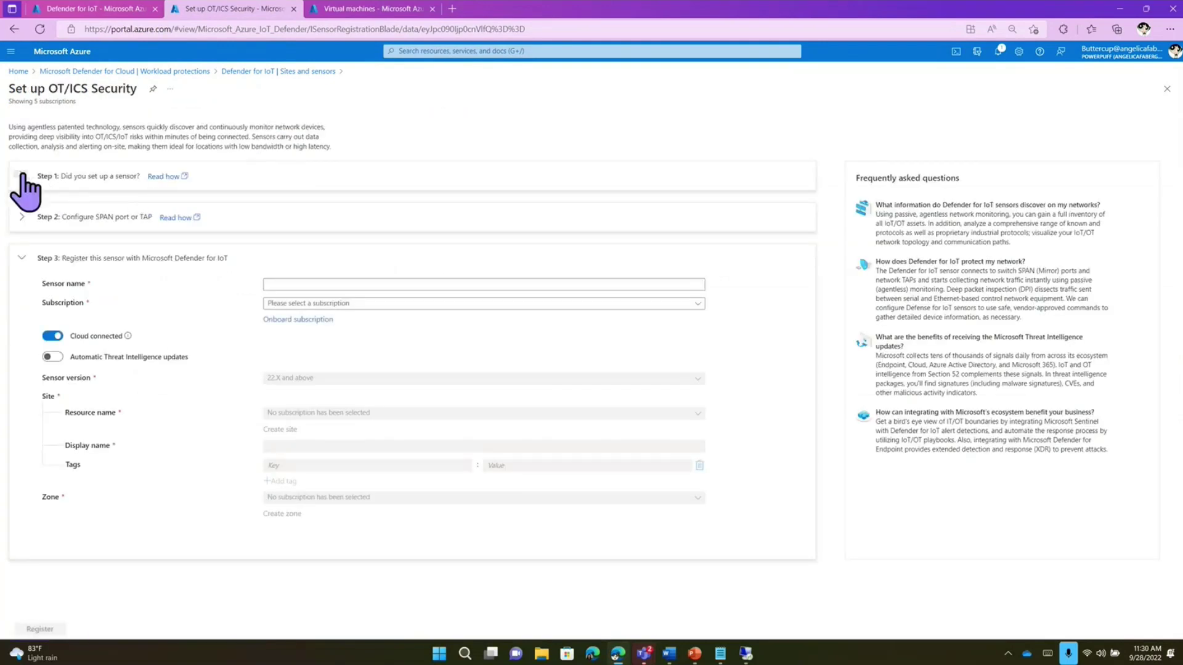
- Check step 1's sensor versions, leaving 22.2.6 (Latest), then minimize the browser to the desktop
{"action": "left_click", "coordinate": [22, 177]}
{"action": "left_click", "coordinate": [362, 333]}
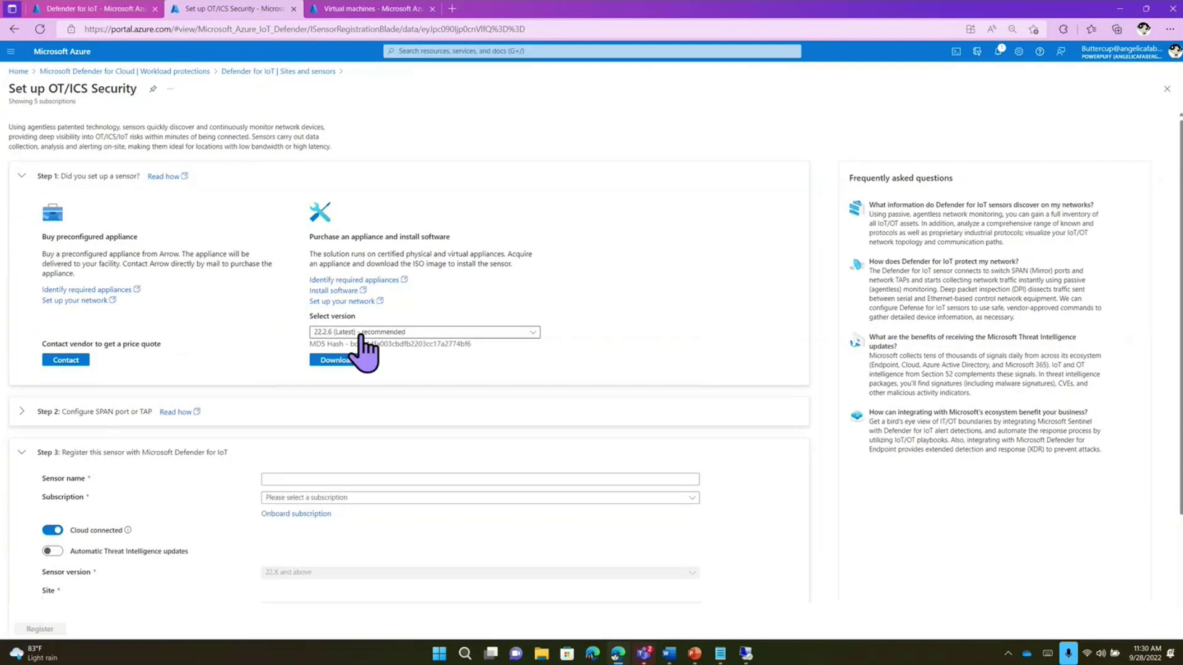
{"action": "left_click", "coordinate": [477, 331]}
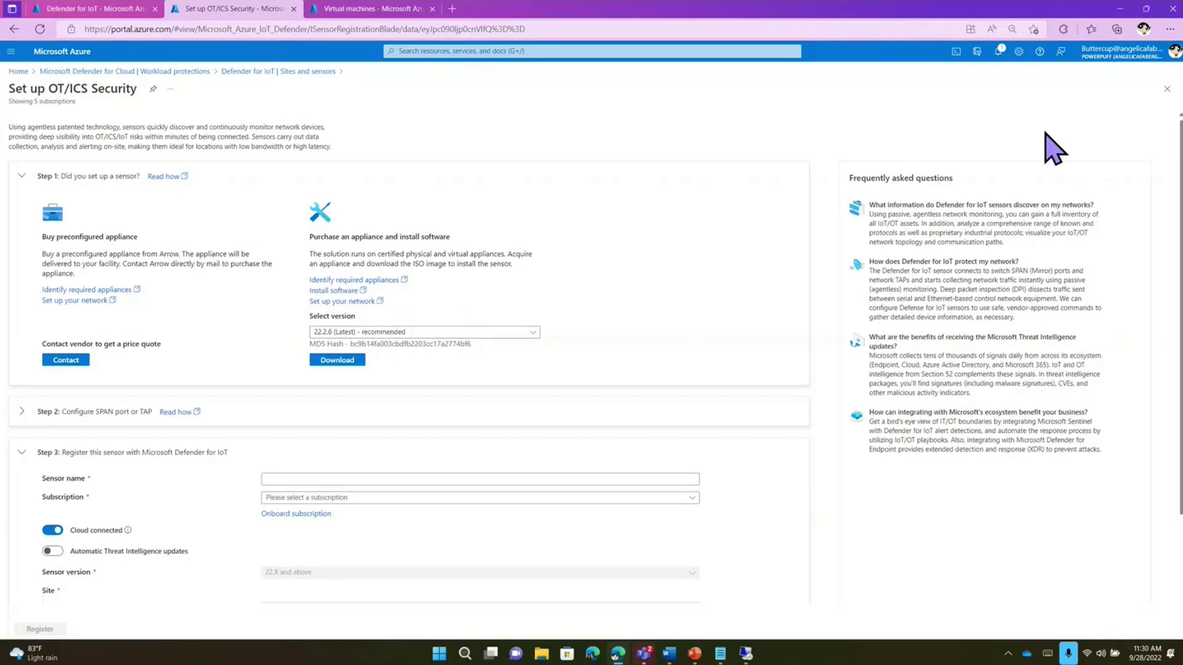
{"action": "left_click", "coordinate": [1119, 10]}
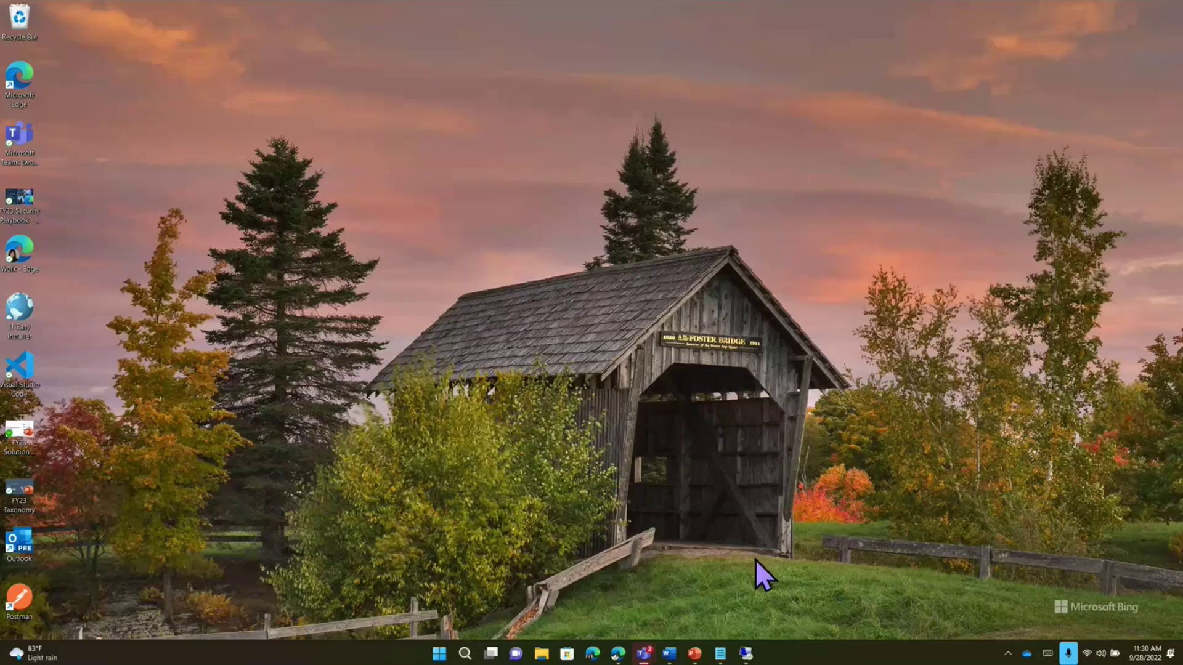
- Bring forward the Remote Desktop session showing the sensor Sign in page at 192.168.0.50
{"action": "mouse_move", "coordinate": [745, 660]}
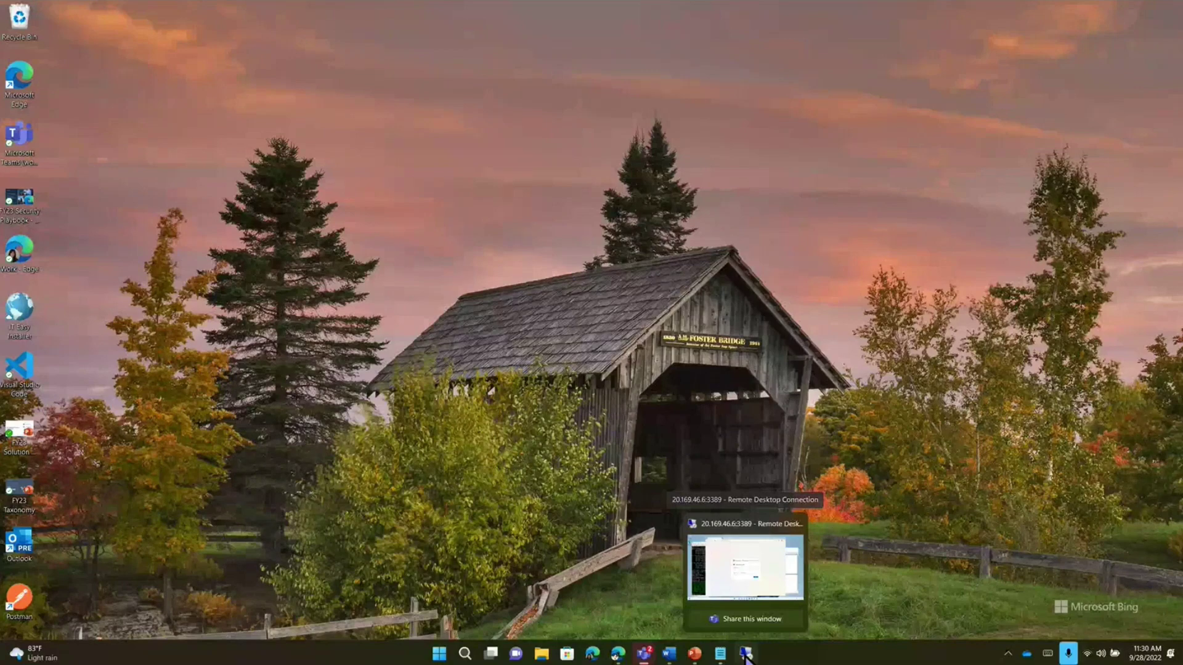
{"action": "left_click", "coordinate": [745, 656]}
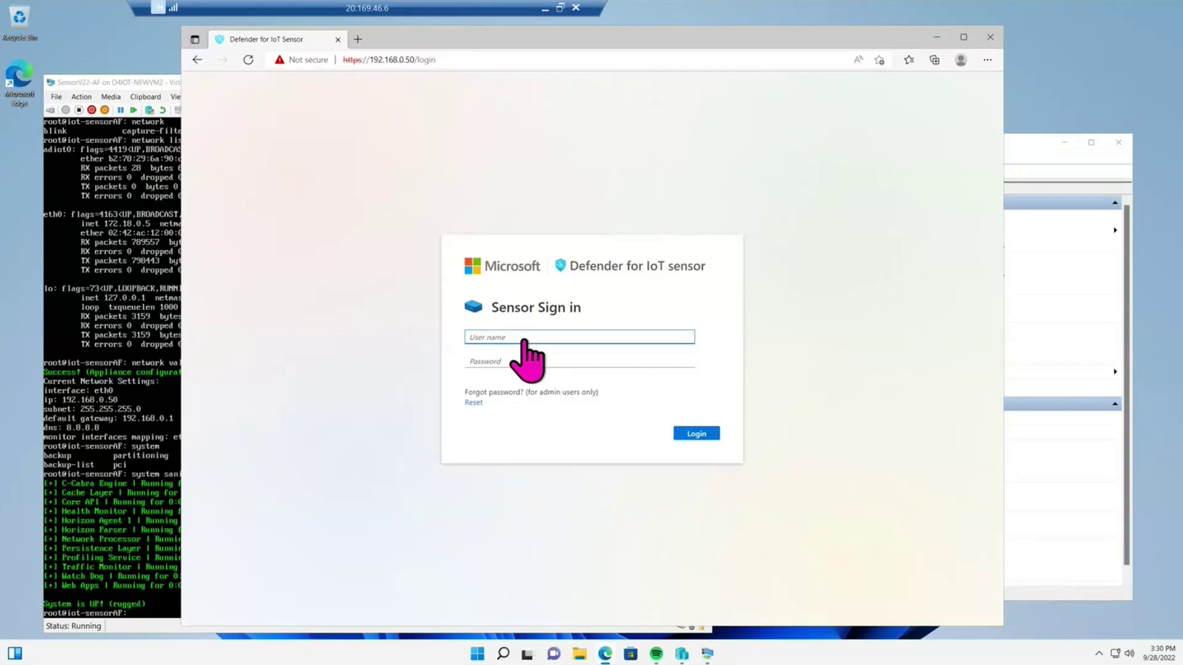
- Sign in to the sensor console with the saved user name and password, then bring Hyper-V Manager forward
{"action": "left_click", "coordinate": [521, 338]}
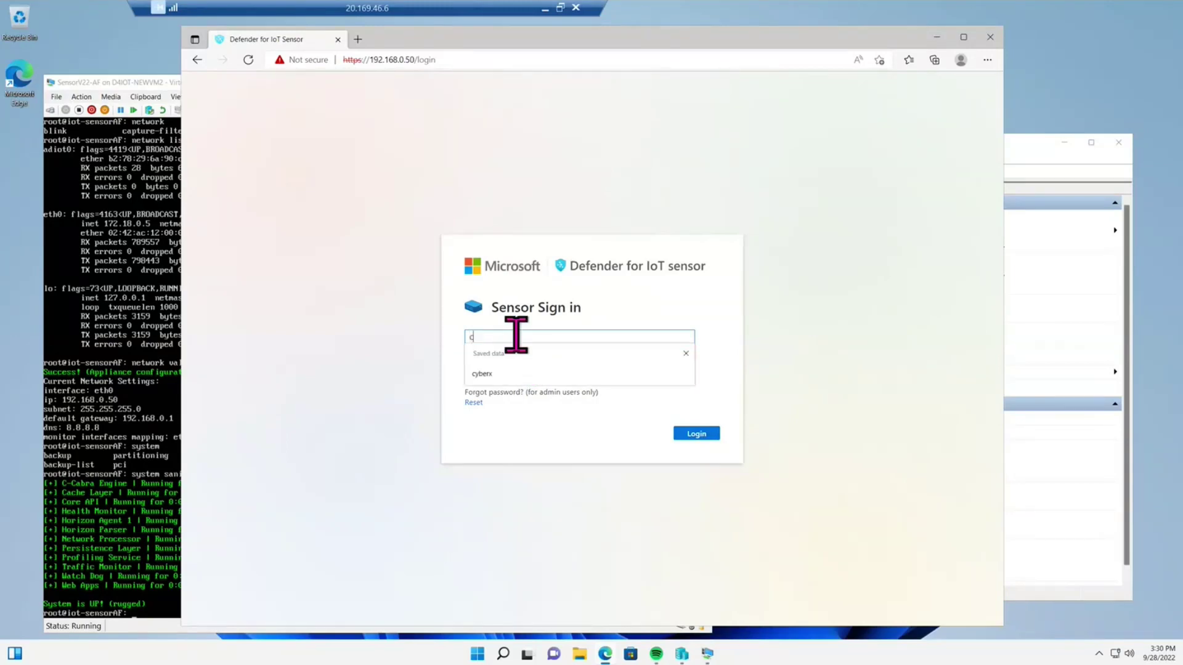
{"action": "left_click", "coordinate": [487, 376]}
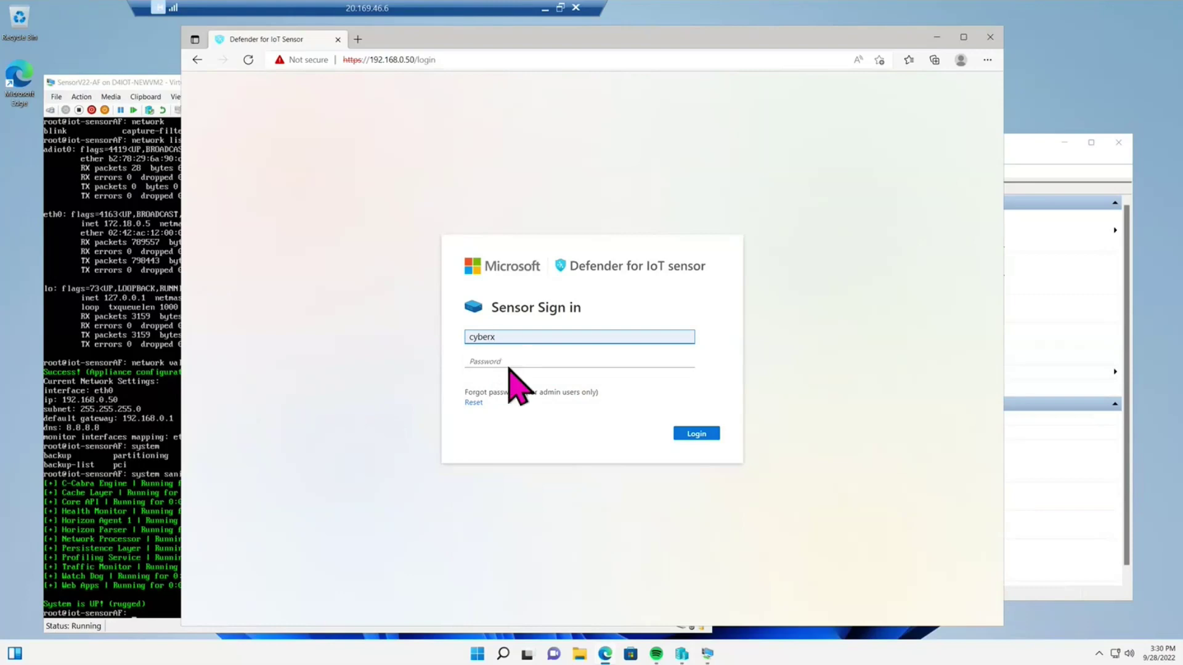
{"action": "left_click", "coordinate": [507, 360]}
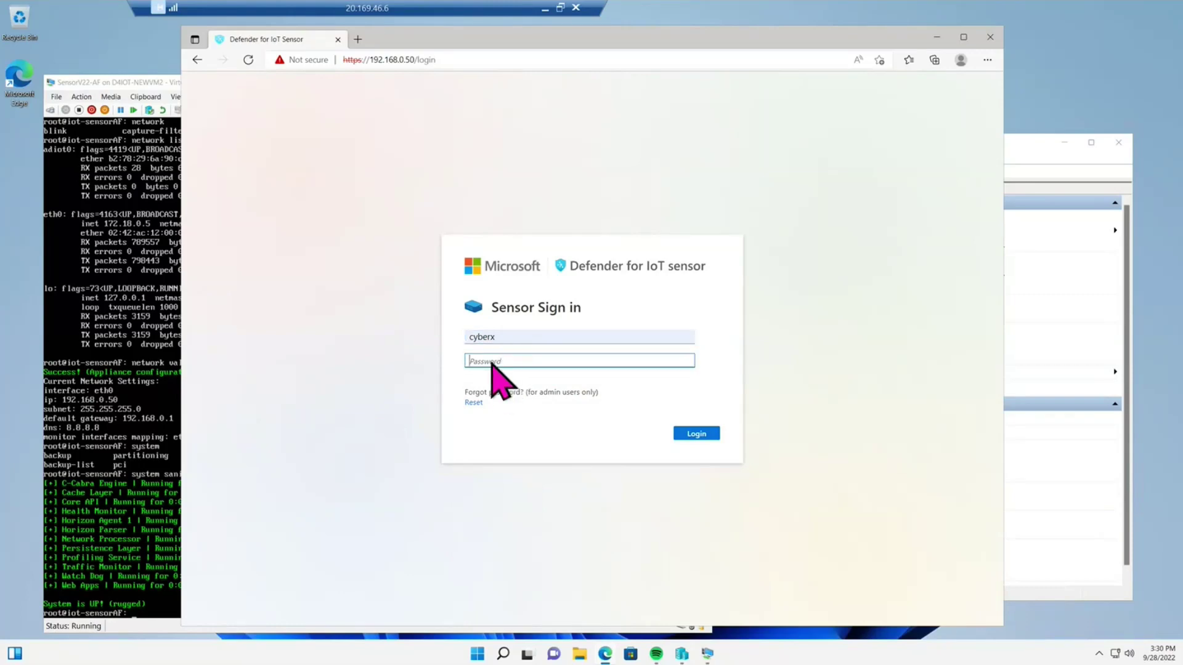
{"action": "key", "text": "ctrl+v"}
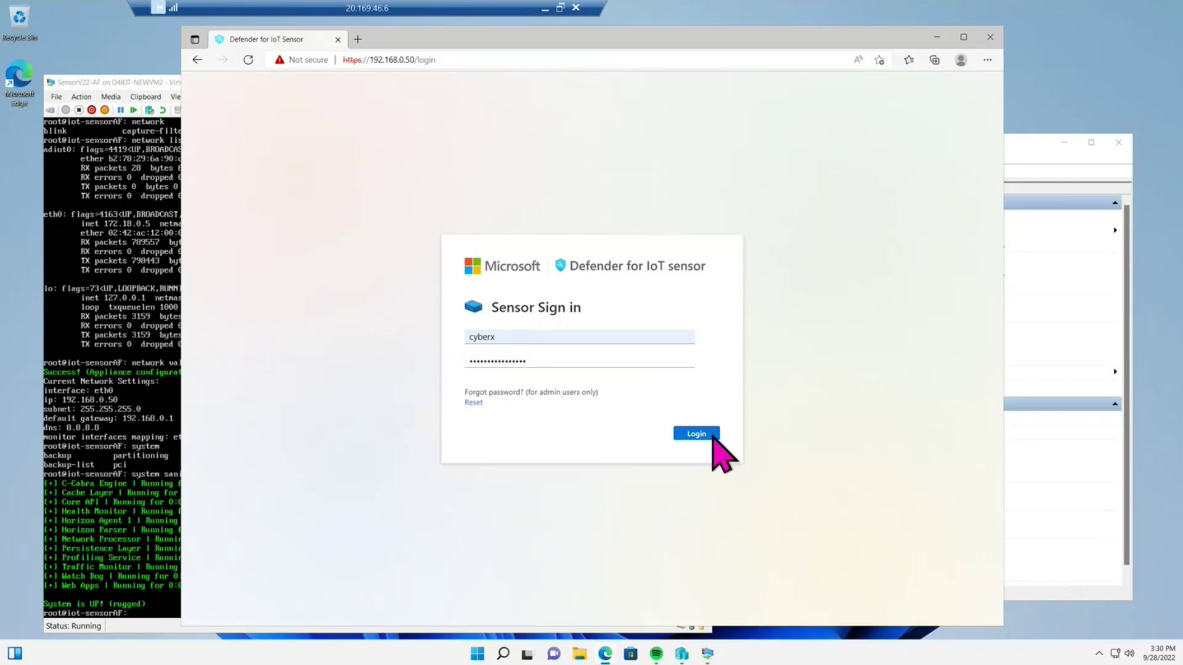
{"action": "left_click", "coordinate": [709, 433]}
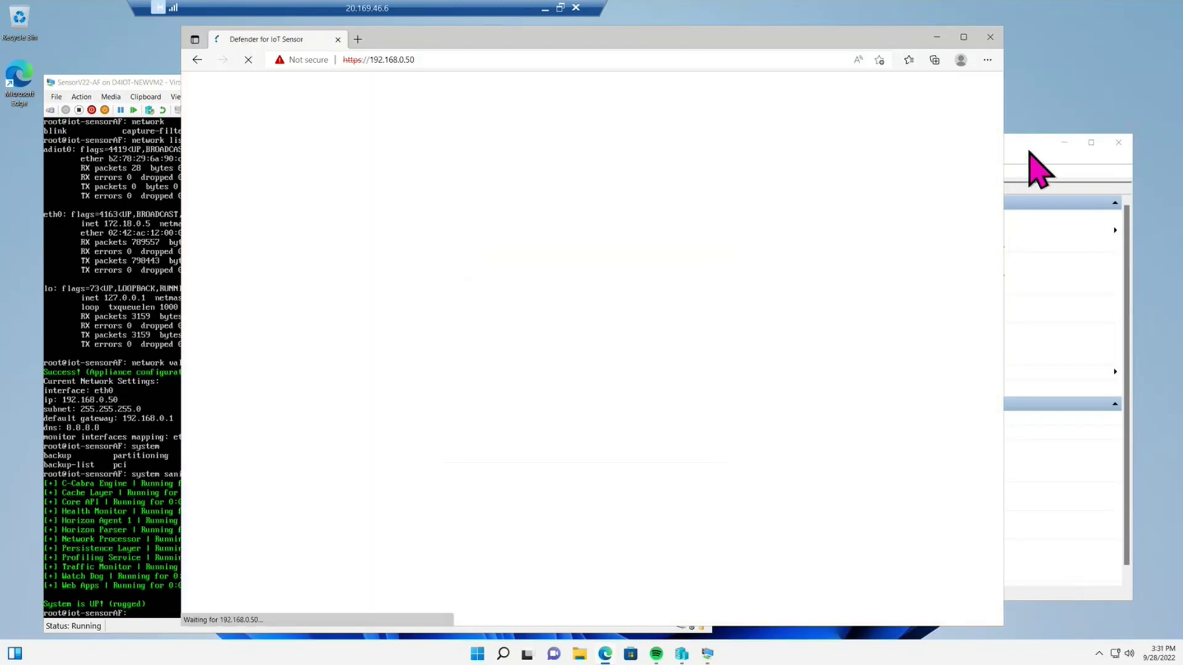
{"action": "left_click", "coordinate": [1027, 150]}
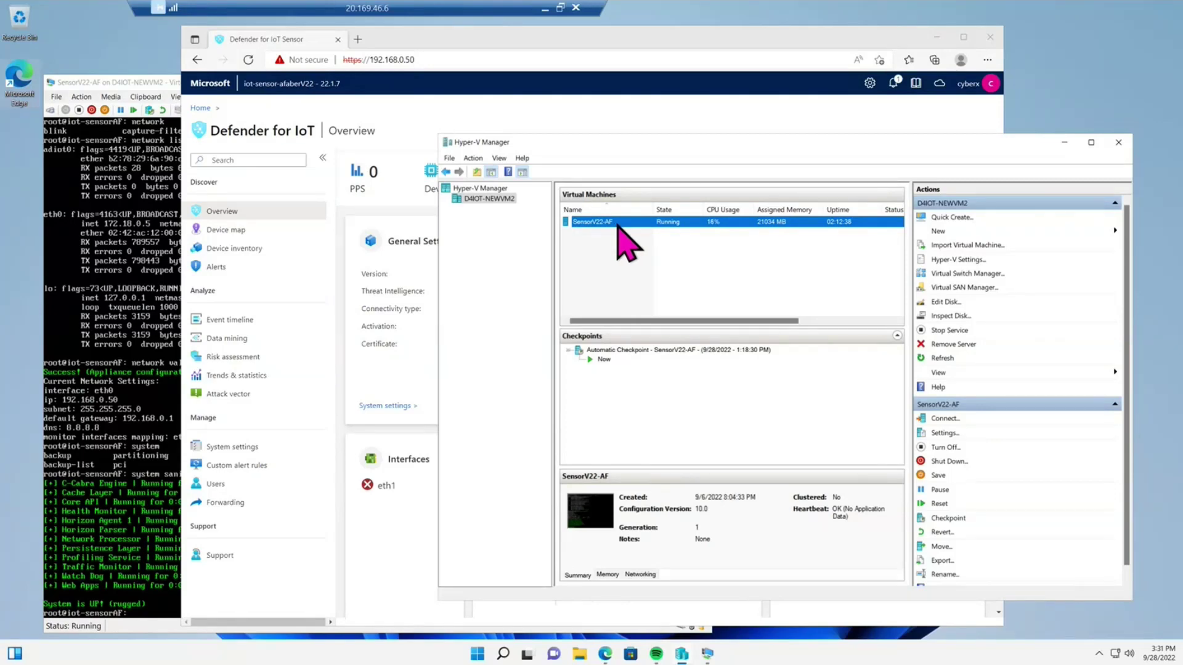
- Open the SensorV22-AF VM's Settings, showing 8192 MB memory and 4 virtual processors
{"action": "right_click", "coordinate": [618, 225]}
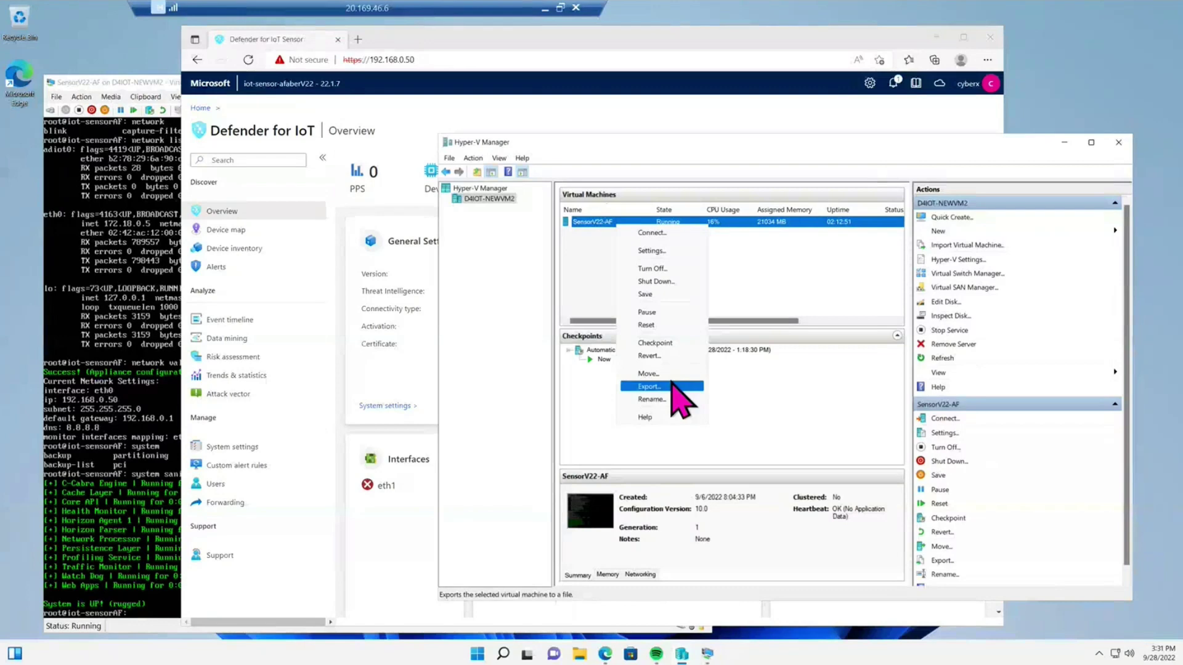
{"action": "left_click", "coordinate": [677, 251]}
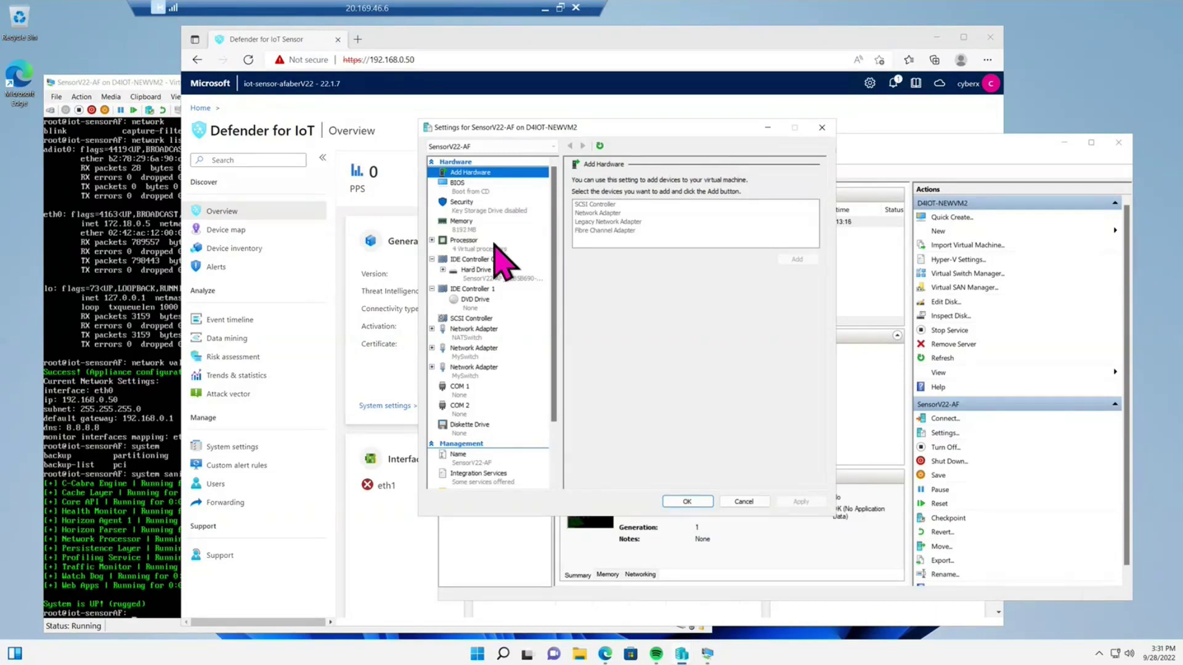
- Review the VM's DVD Drive and Hard Drive settings, close them, and switch to PowerPoint slide 22
{"action": "left_click", "coordinate": [485, 301]}
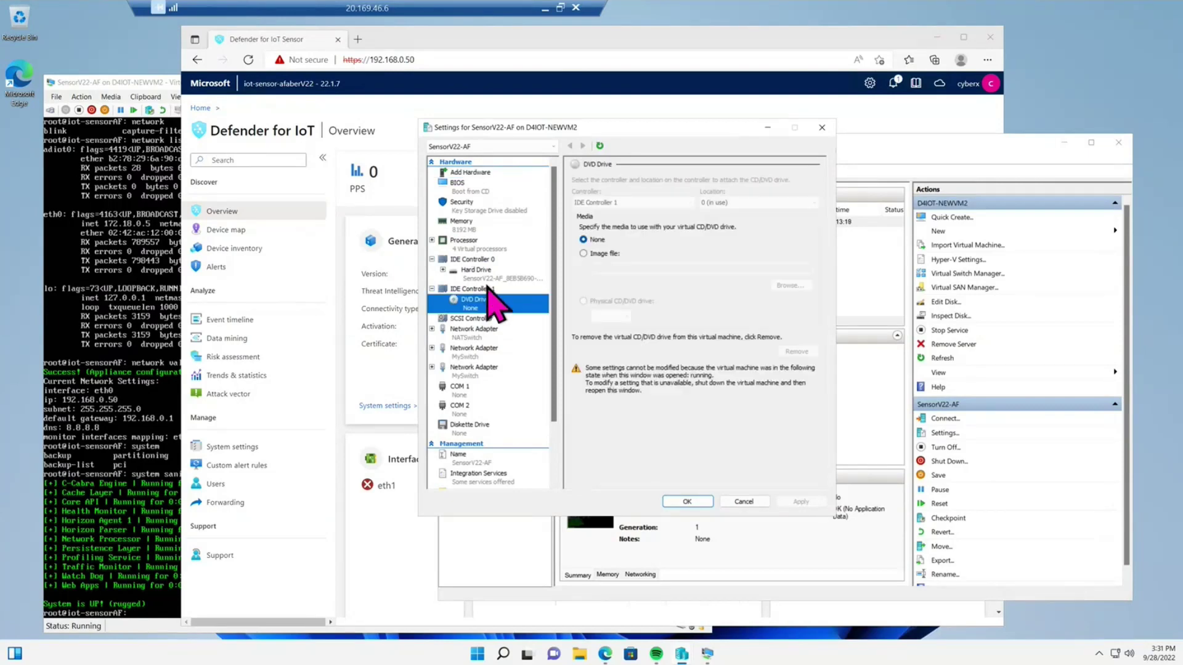
{"action": "left_click", "coordinate": [491, 274]}
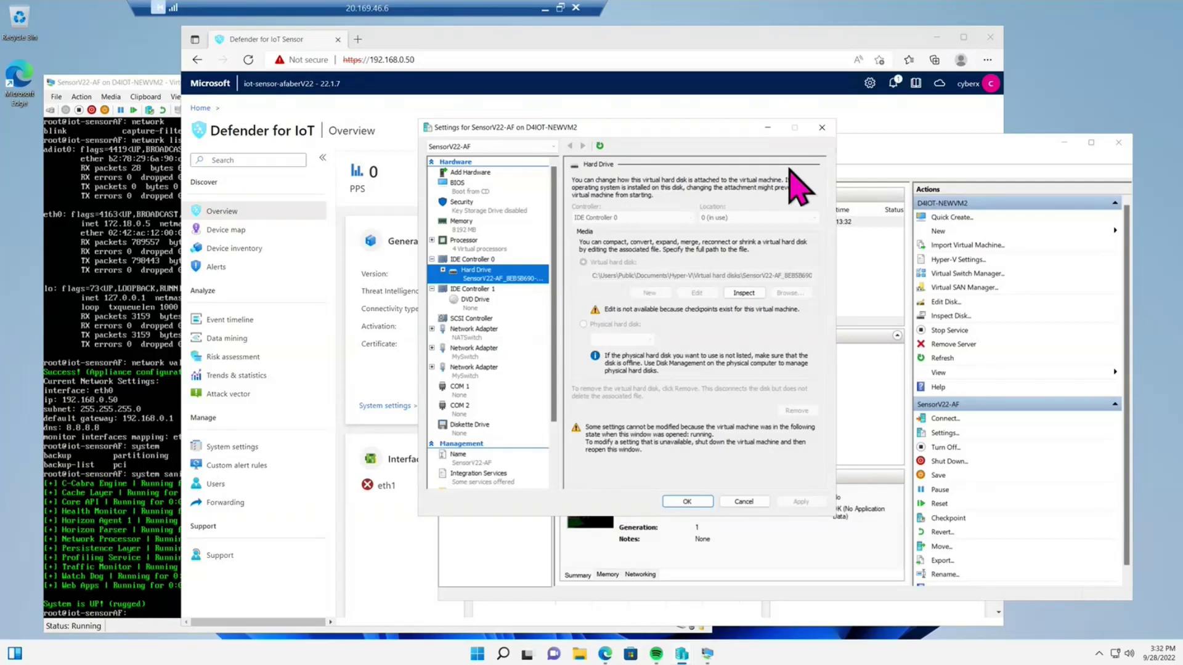
{"action": "left_click", "coordinate": [822, 127]}
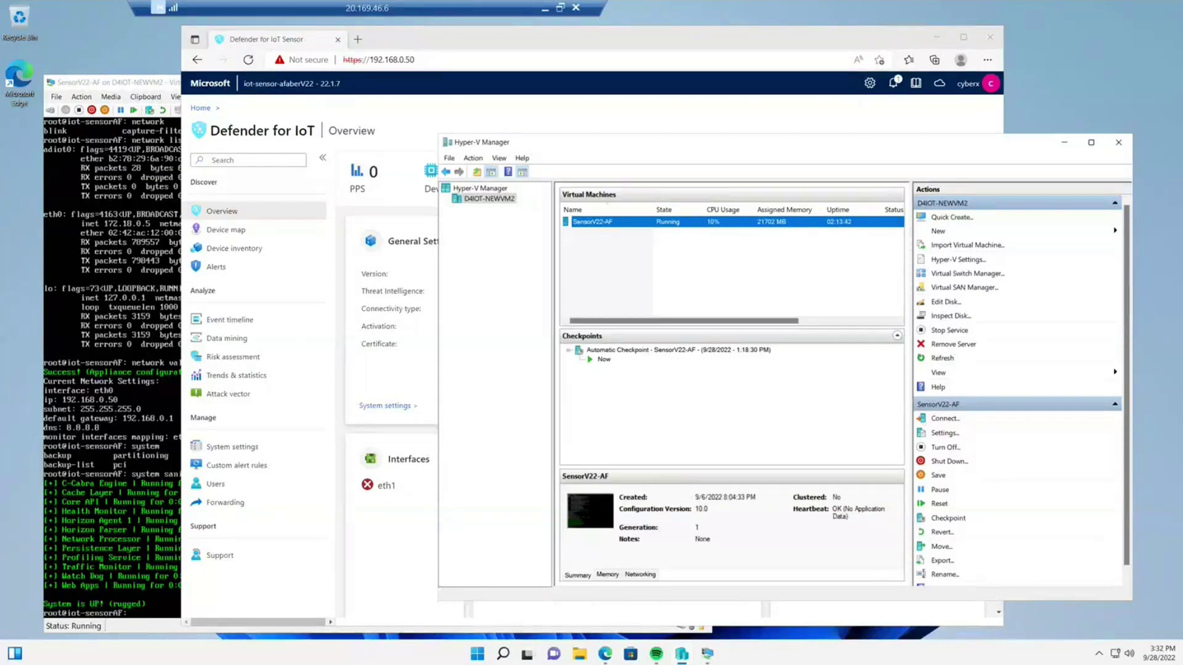
{"action": "key", "text": "alt+Tab"}
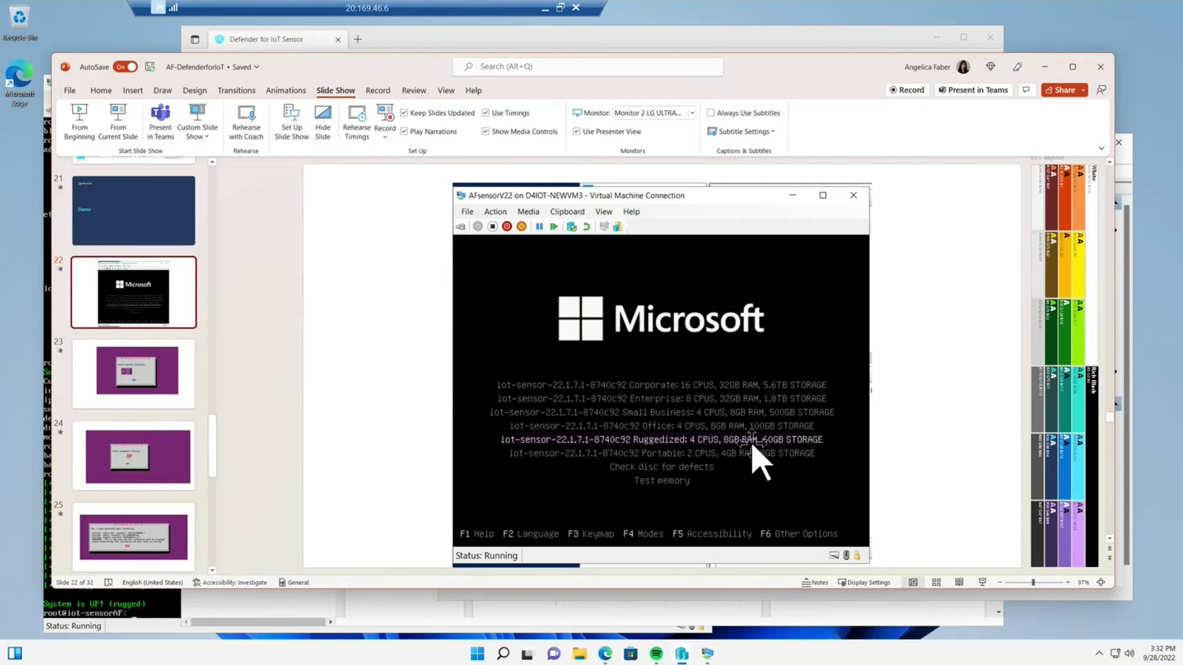
- Show slide 23 on selecting monitor interfaces (eth1), then minimize PowerPoint to reveal Hyper-V Manager
{"action": "left_click", "coordinate": [164, 387]}
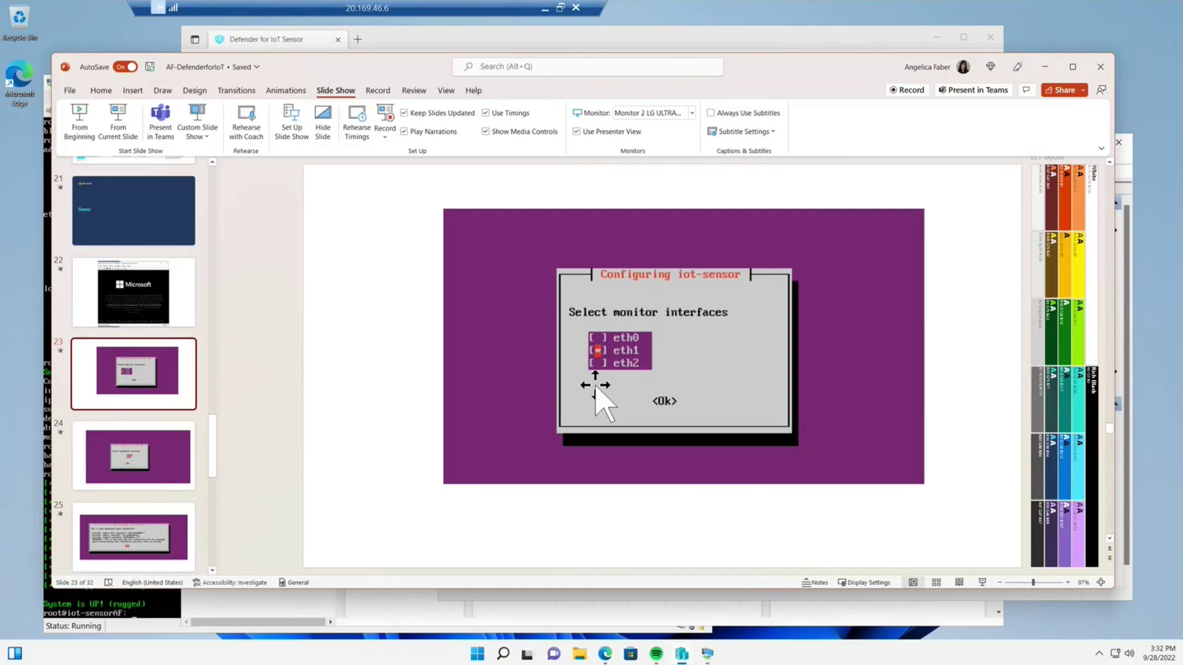
{"action": "key", "text": "super+Down"}
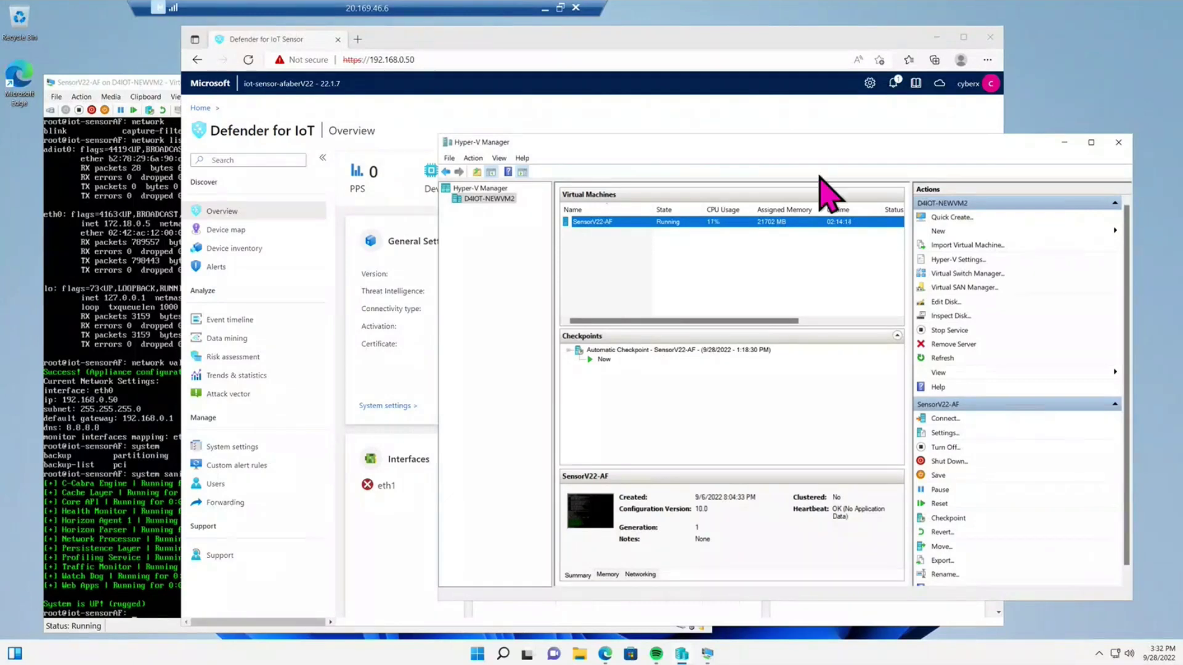
- Open and close SensorV22-AF's Settings again, then return to the PowerPoint deck on slide 23
{"action": "right_click", "coordinate": [719, 223]}
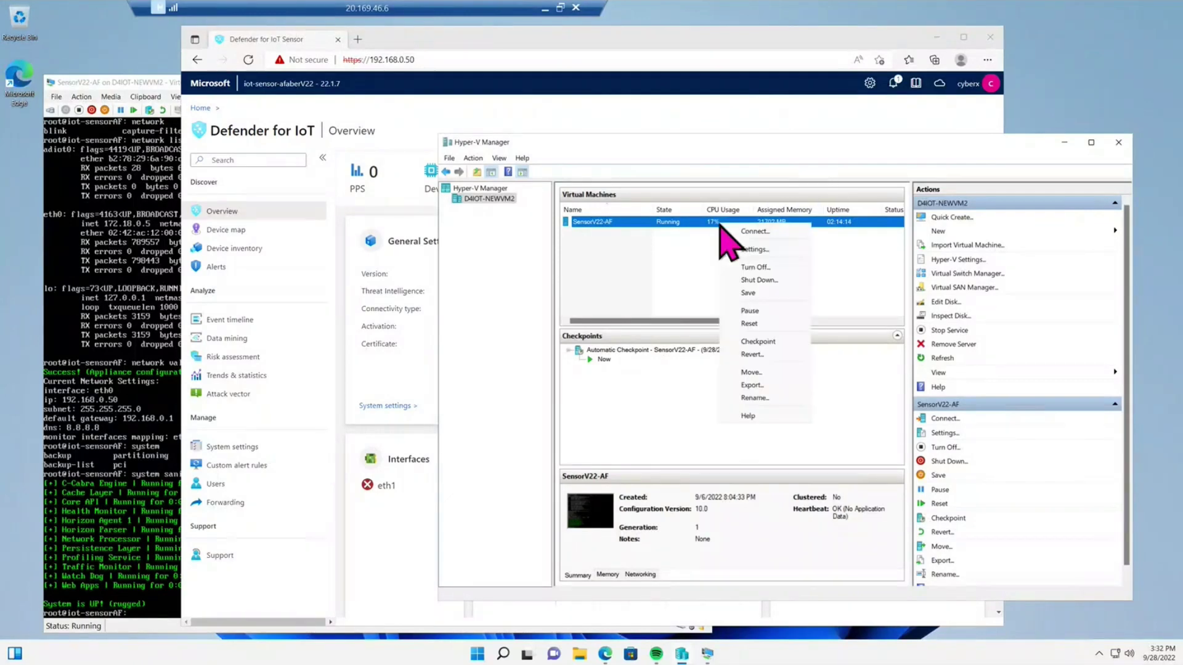
{"action": "left_click", "coordinate": [769, 252]}
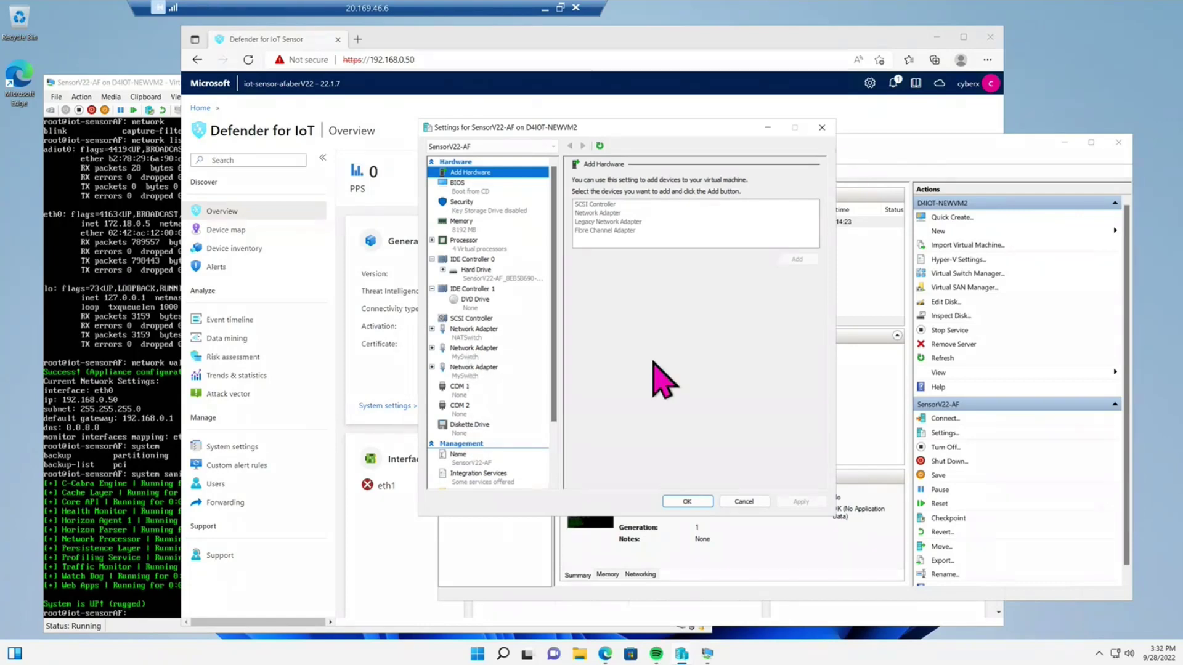
{"action": "left_click", "coordinate": [821, 127]}
{"action": "key", "text": "alt+Tab"}
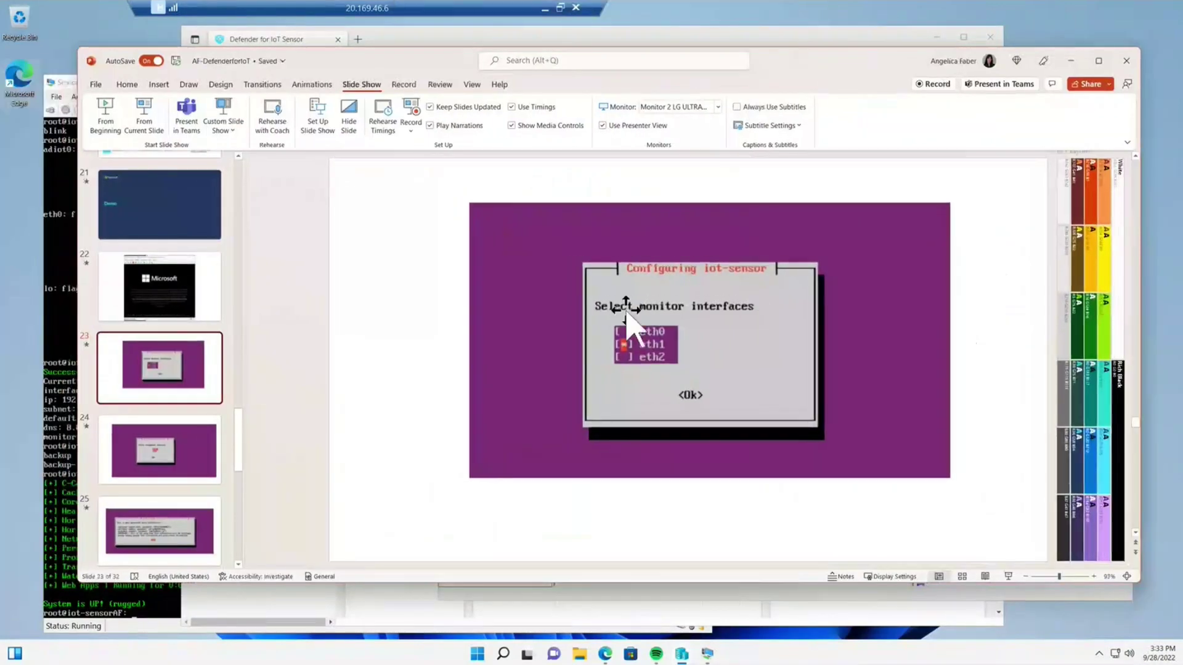
- Advance the deck to slide 25's generated sensor login credentials, then drag PowerPoint aside
{"action": "left_click", "coordinate": [143, 466]}
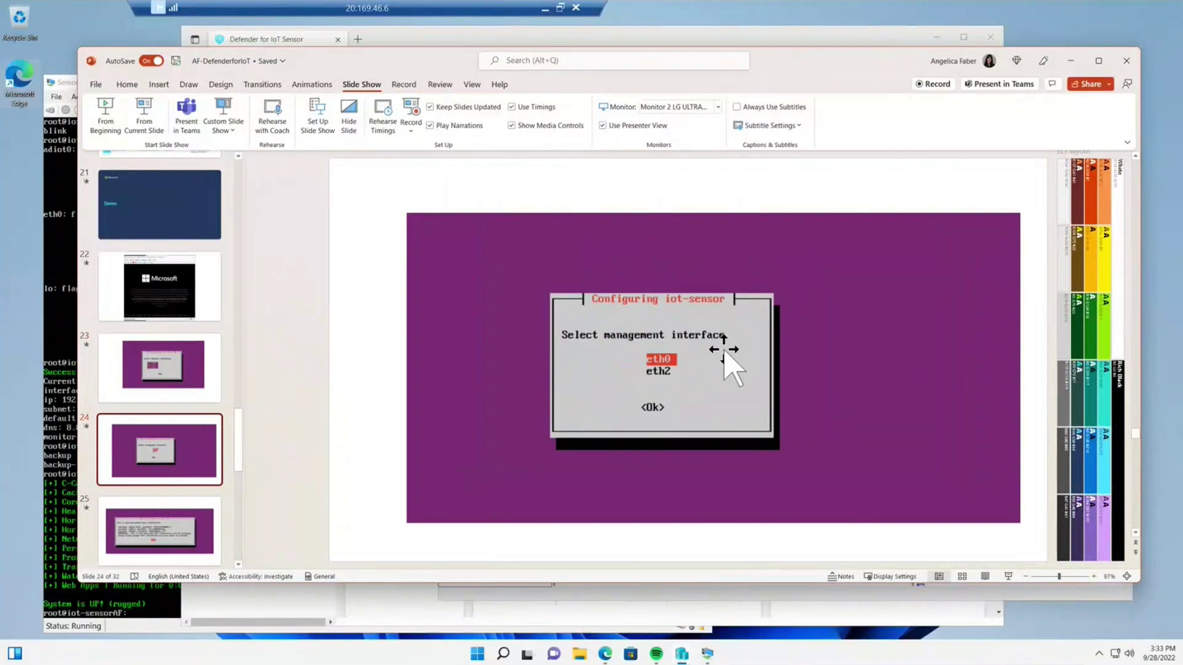
{"action": "left_click", "coordinate": [187, 517]}
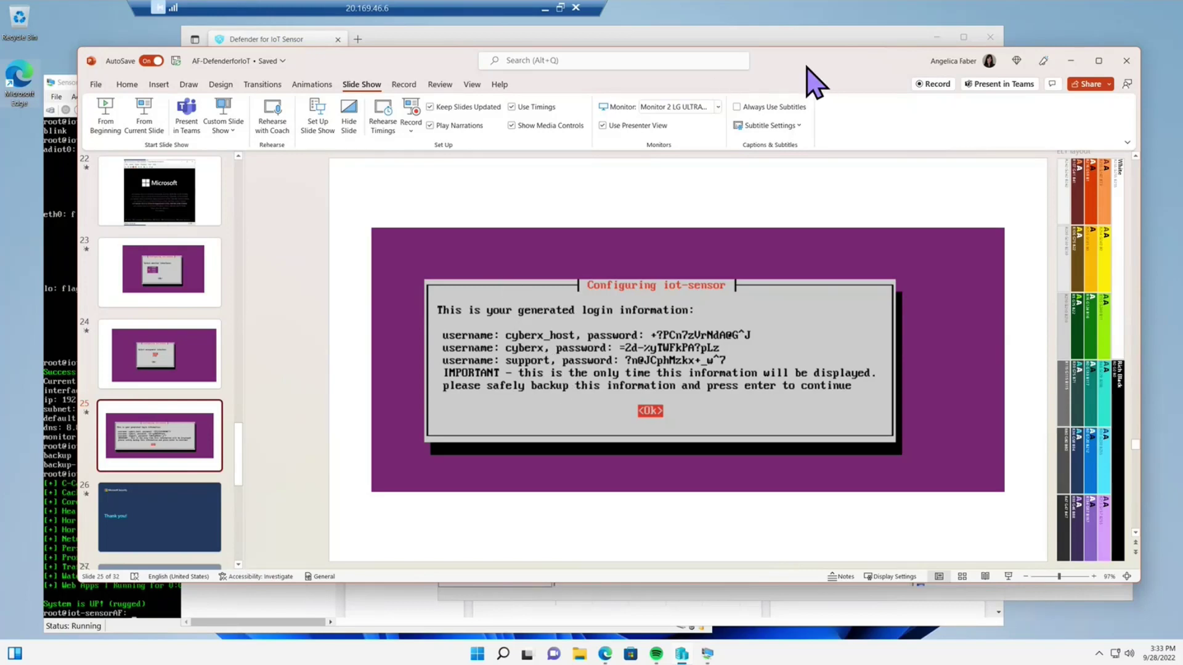
{"action": "left_click_drag", "start_coordinate": [813, 81], "coordinate": [443, 106]}
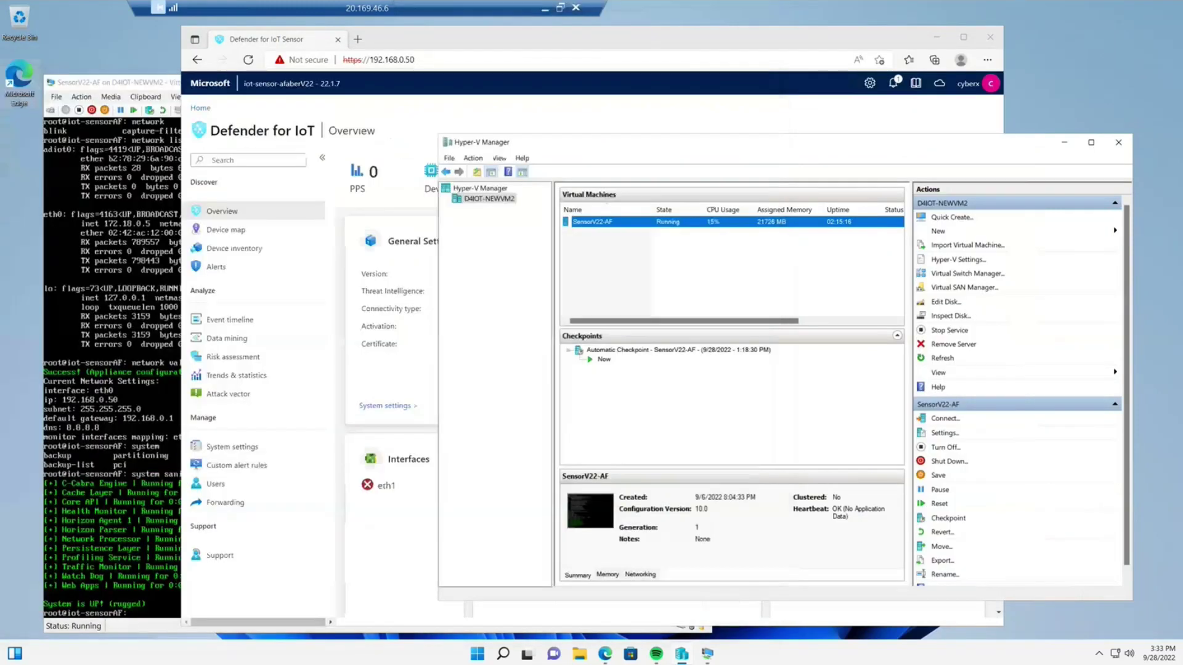
- Maximize and restore the SensorV22-AF console, then rerun the system sanity check
{"action": "double_click", "coordinate": [159, 93]}
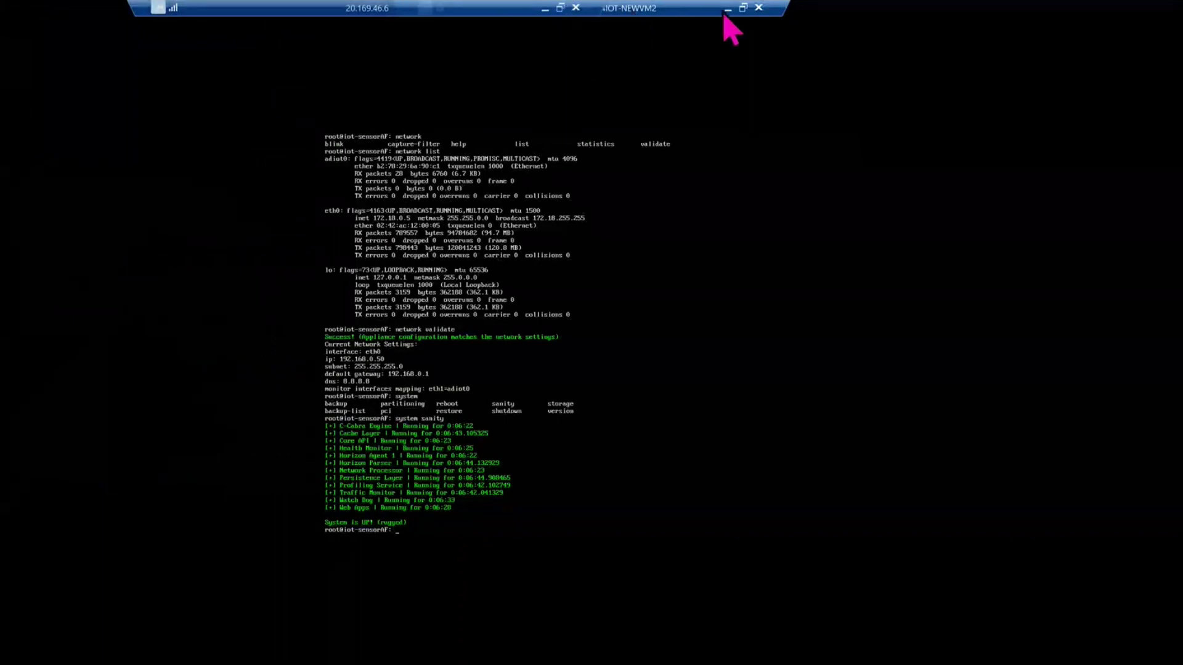
{"action": "left_click", "coordinate": [743, 8]}
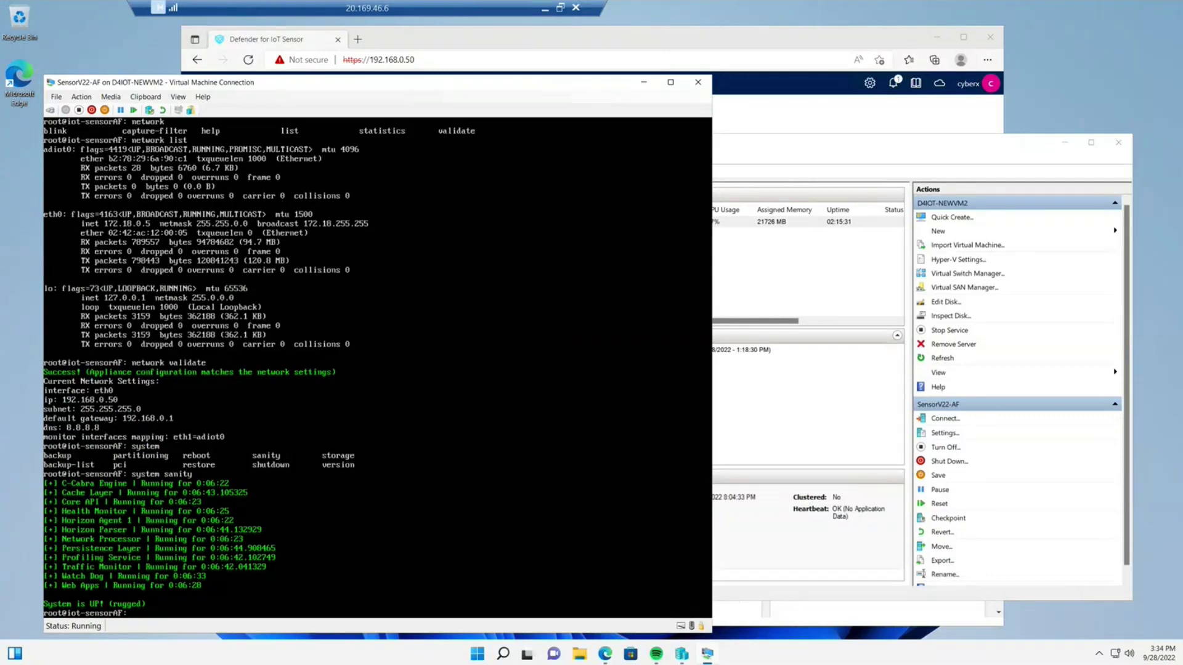
{"action": "key", "text": "Return"}
{"action": "key", "text": "Up"}
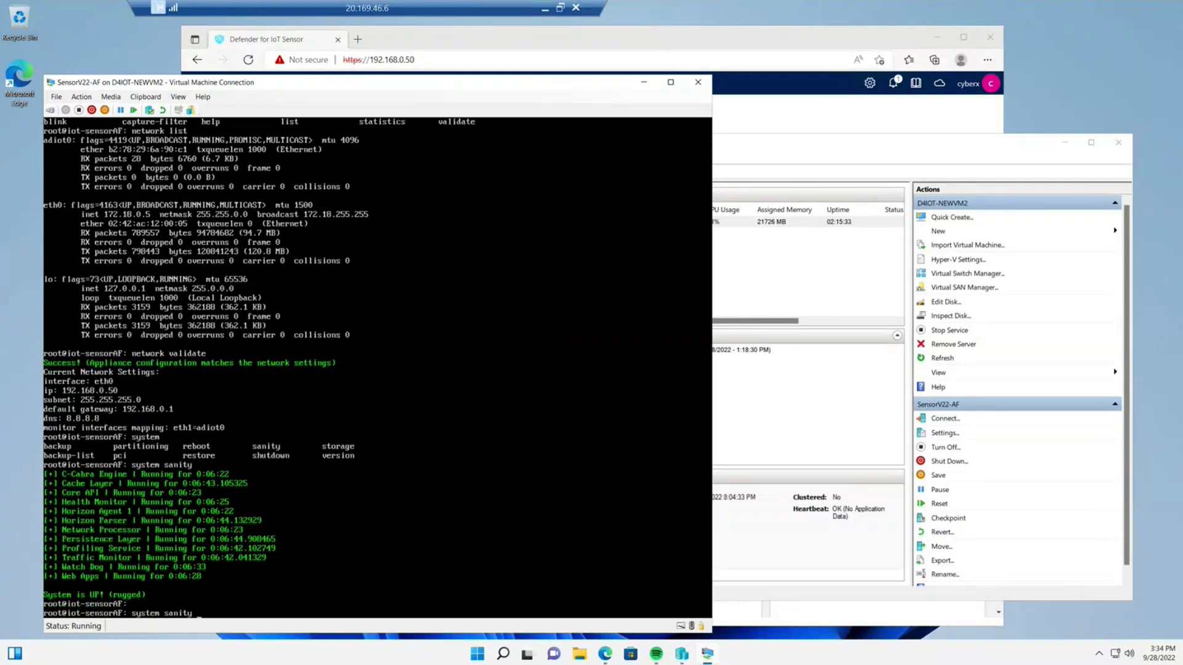
{"action": "key", "text": "Return"}
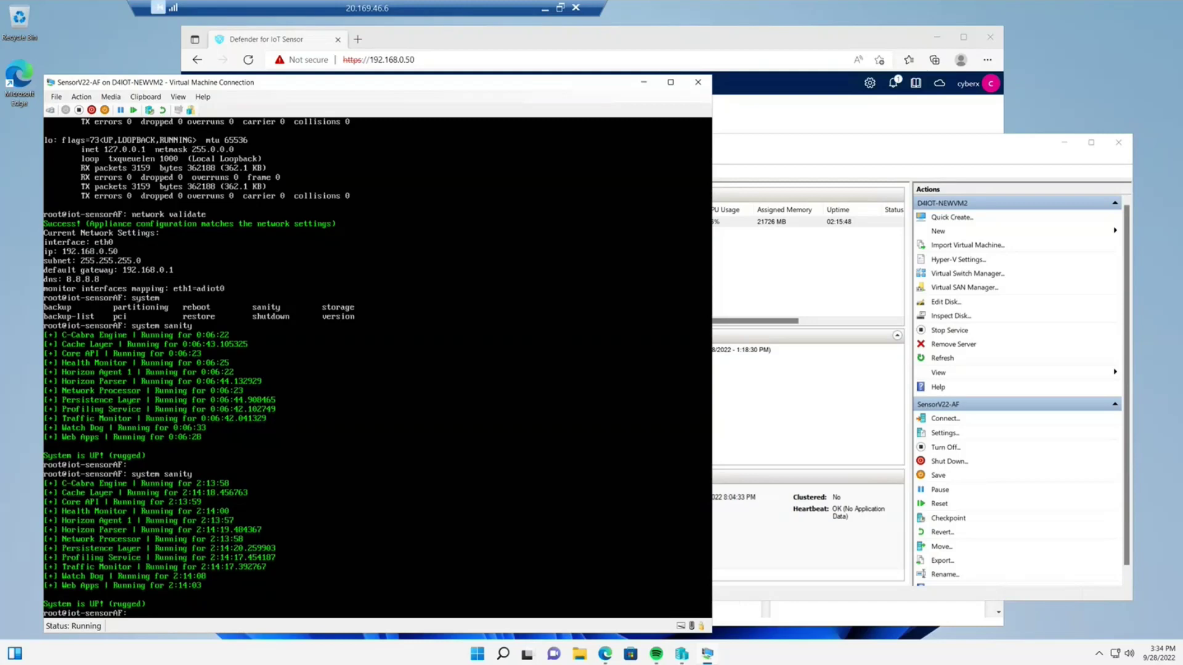
- Run 'network list' to show the sensor's interfaces adiot0, eth0 and lo
{"action": "type", "text": "network"}
{"action": "key", "text": "Tab"}
{"action": "key", "text": "Tab"}
{"action": "key", "text": "Tab"}
{"action": "key", "text": "Tab"}
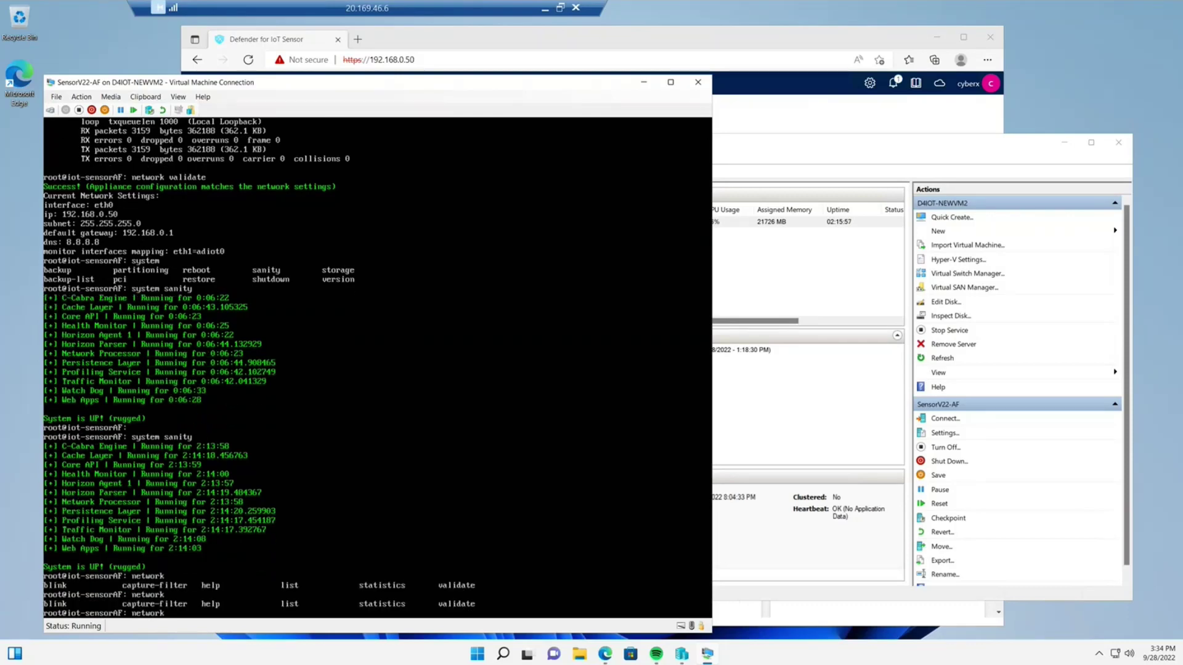
{"action": "type", "text": "list"}
{"action": "key", "text": "Return"}
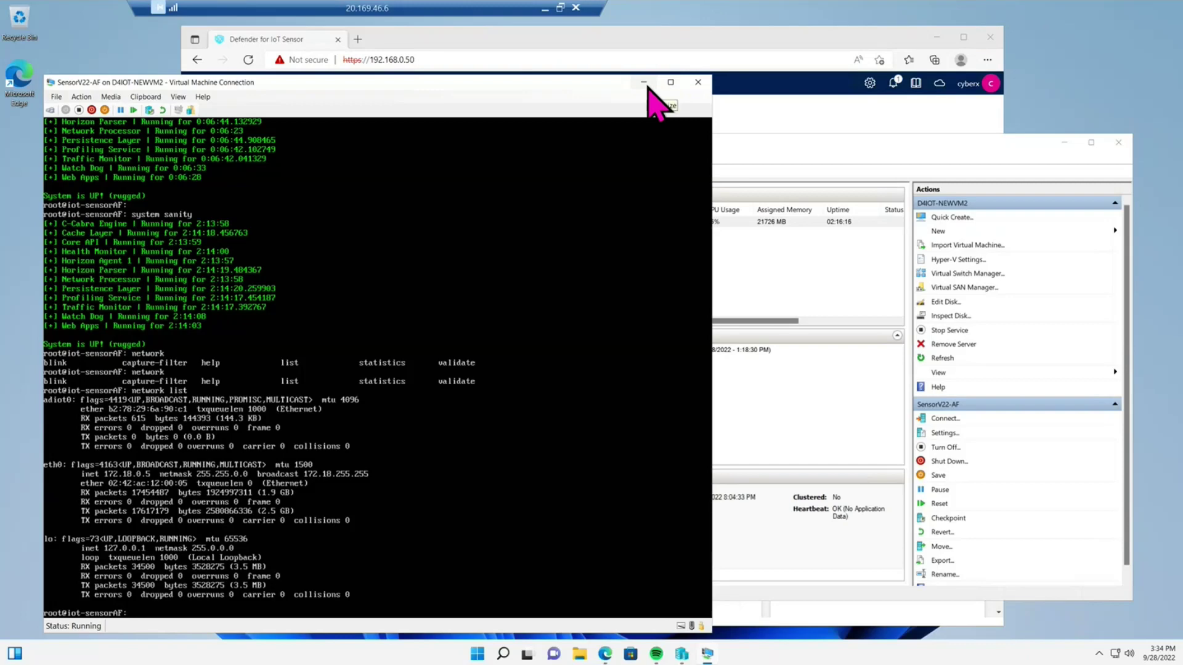
- Bring the sensor console browser forward, then minimize the Remote Desktop session to the local desktop
{"action": "left_click", "coordinate": [756, 38]}
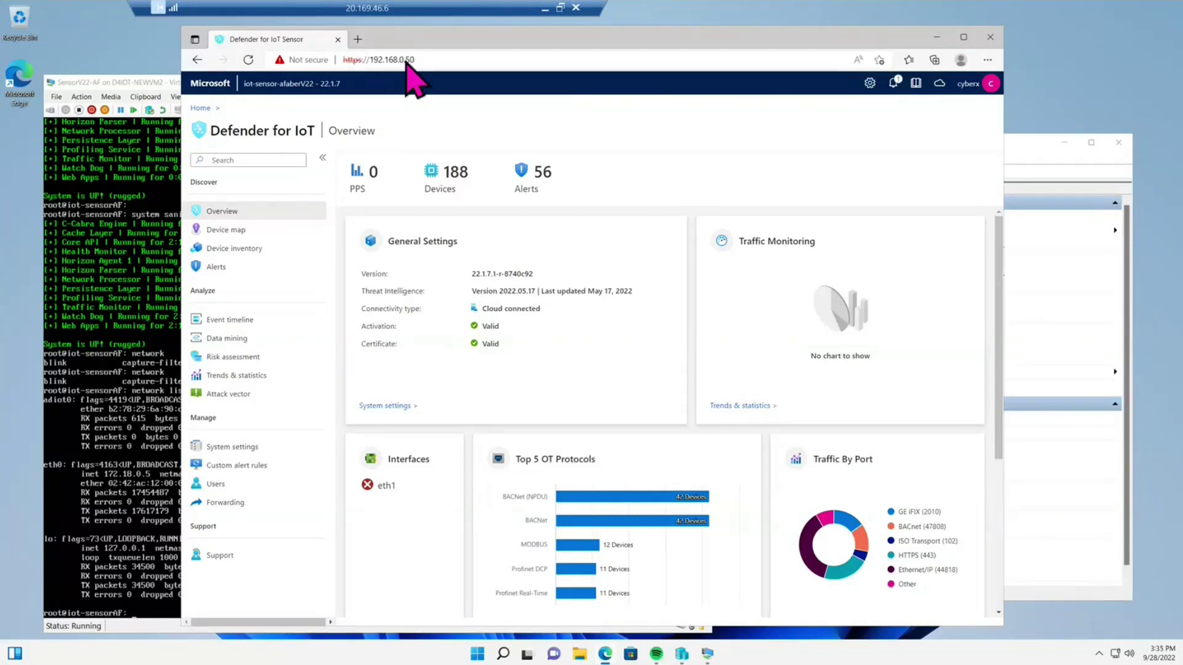
{"action": "left_click", "coordinate": [543, 8]}
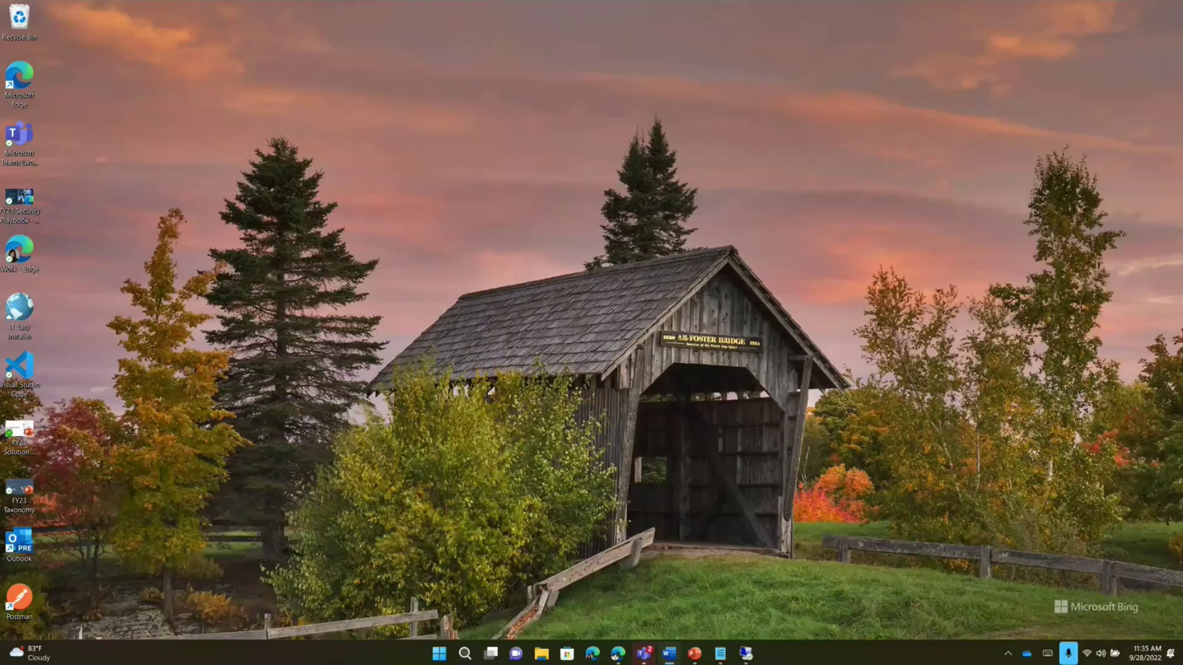
- Scroll the Azure portal down to the Step 3 Sensor name field, then return to the Remote Desktop session
{"action": "left_click", "coordinate": [617, 656]}
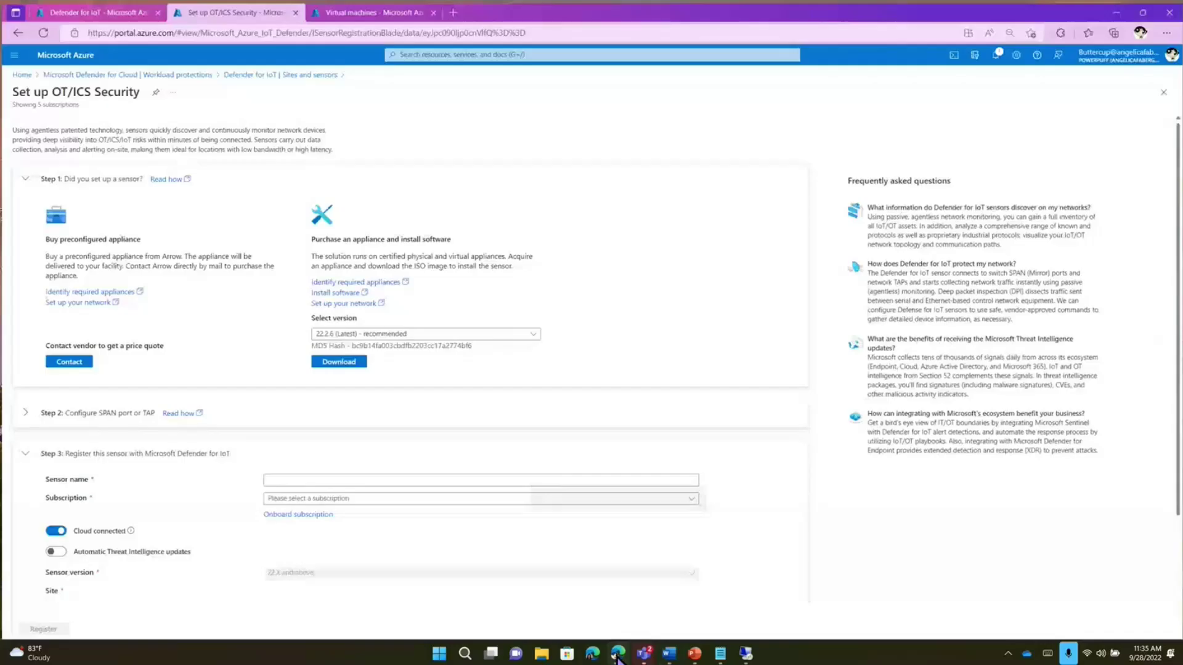
{"action": "scroll", "coordinate": [185, 511], "scroll_direction": "down", "scroll_amount": 2}
{"action": "scroll", "coordinate": [183, 504], "scroll_direction": "down", "scroll_amount": 1}
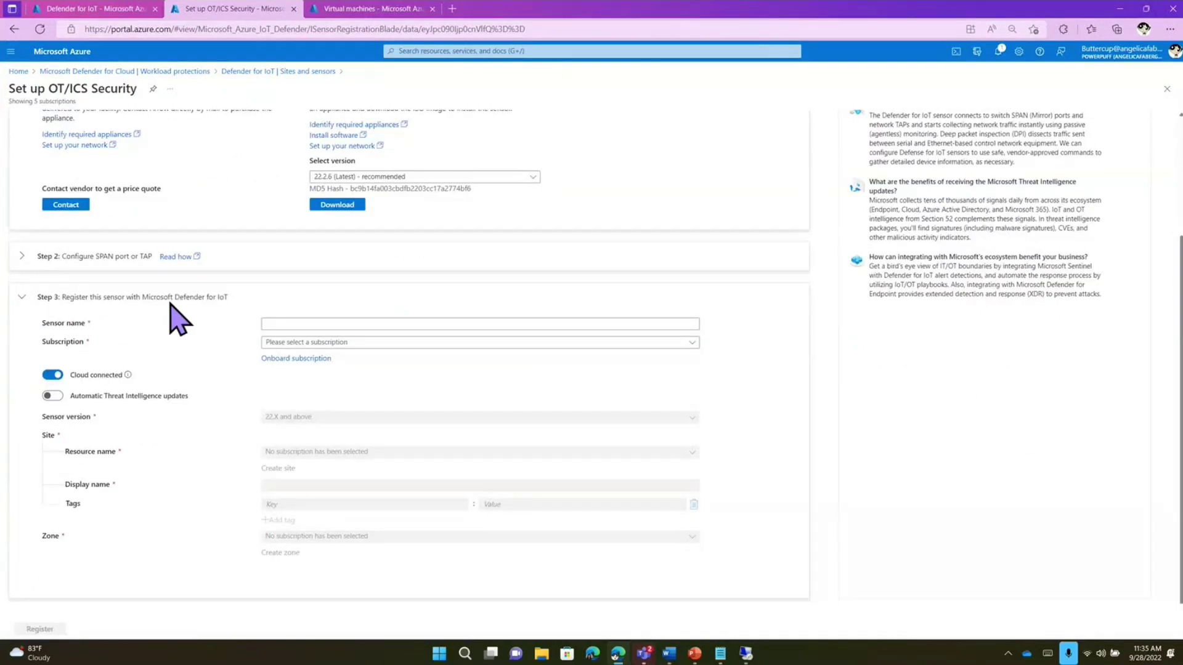
{"action": "left_click", "coordinate": [308, 323]}
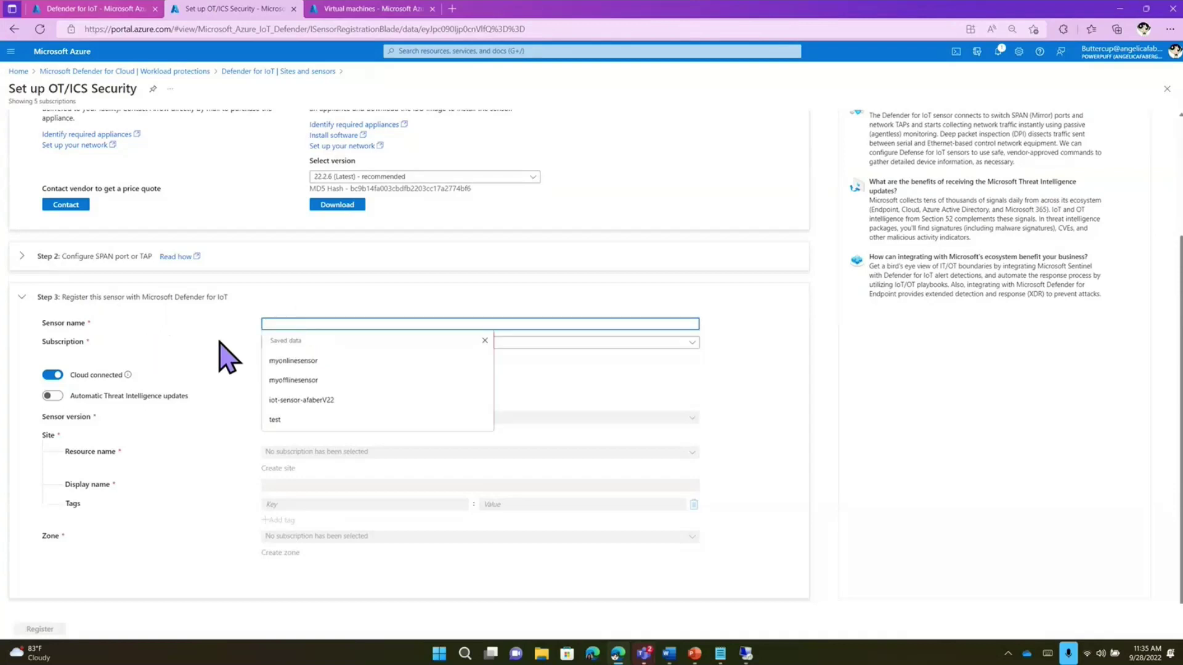
{"action": "left_click", "coordinate": [224, 377]}
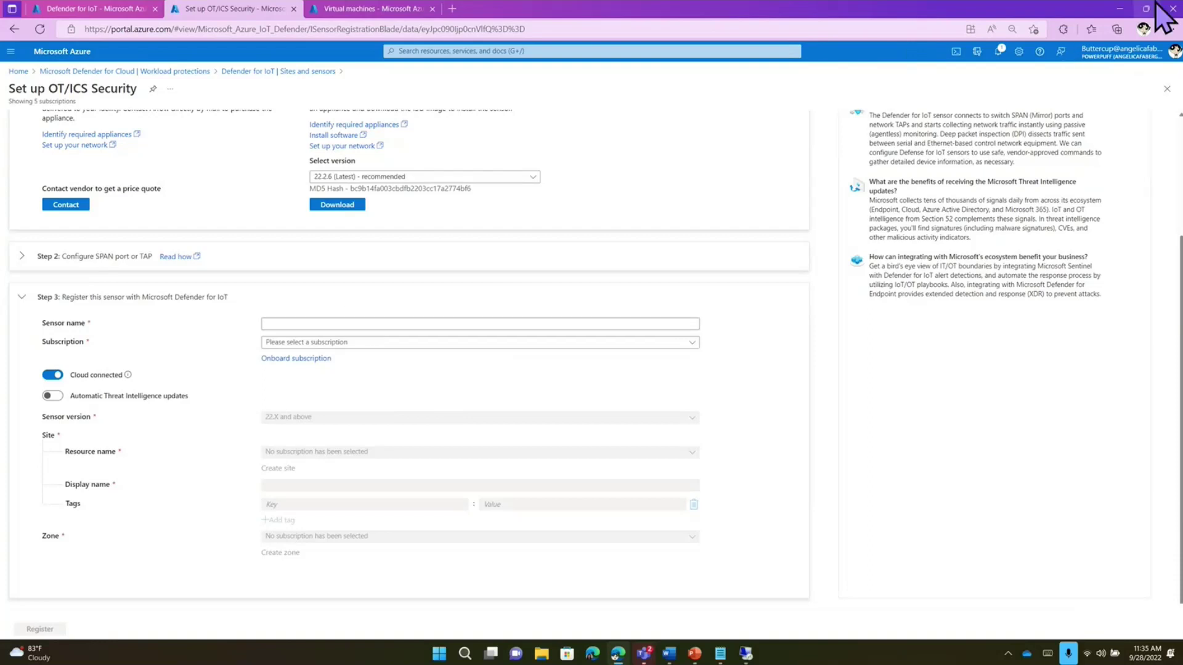
{"action": "left_click", "coordinate": [1118, 10]}
{"action": "left_click", "coordinate": [745, 652]}
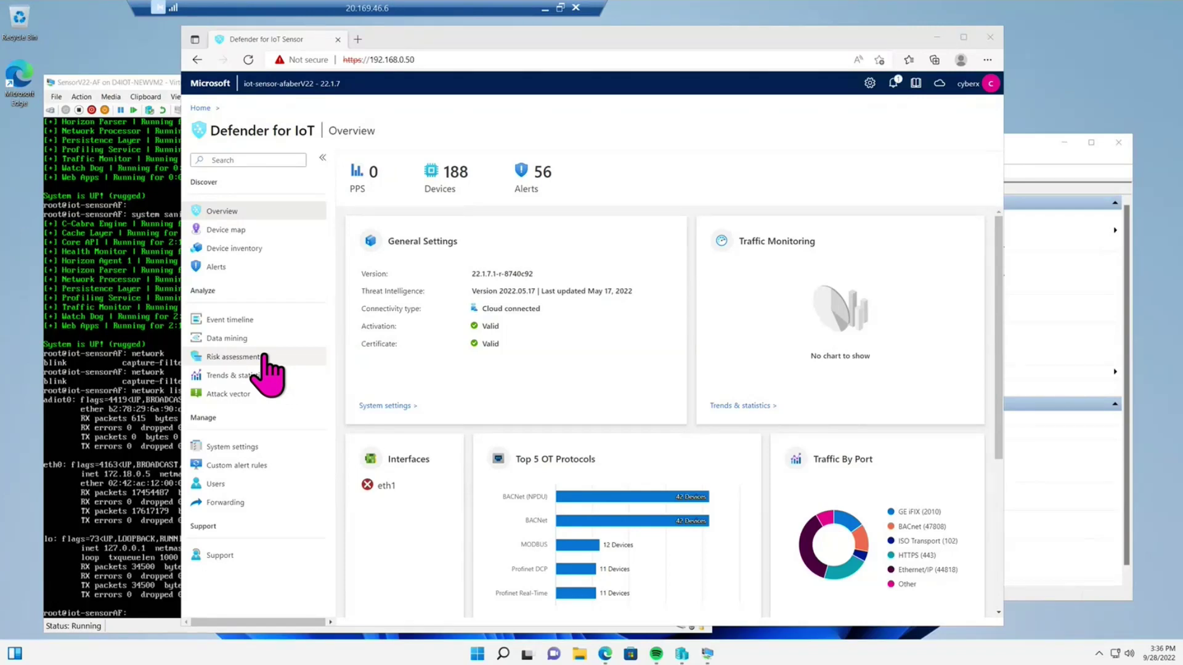
- Open System settings and preview, then close, the Play PCAP player
{"action": "left_click", "coordinate": [253, 447]}
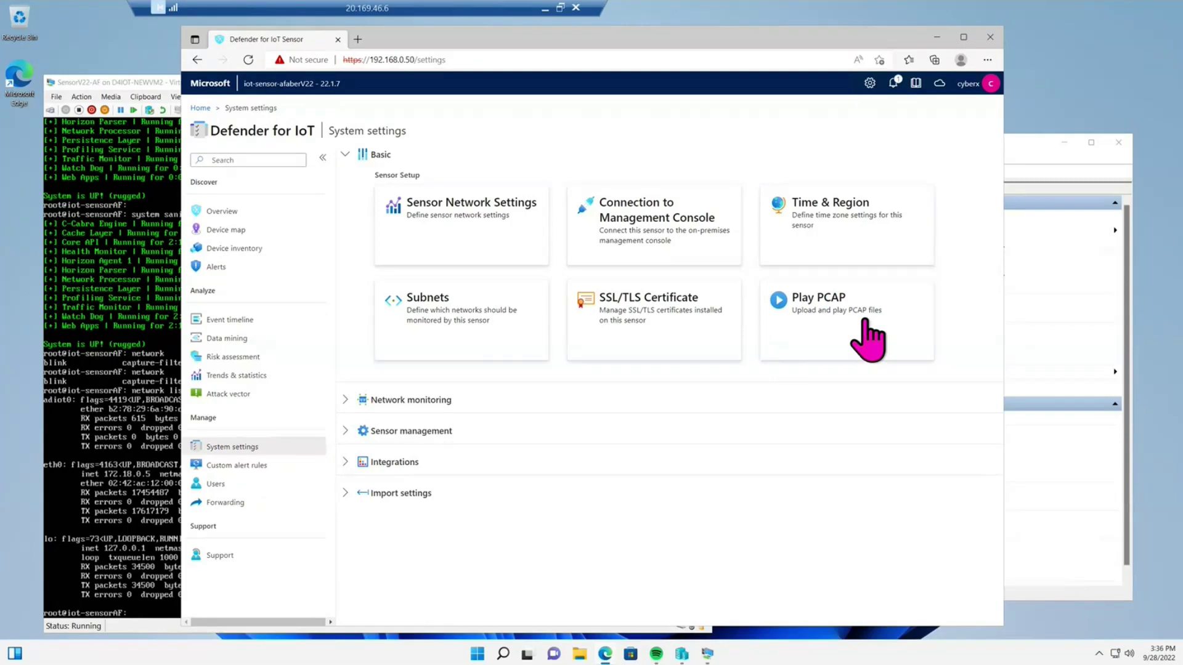
{"action": "left_click", "coordinate": [819, 308]}
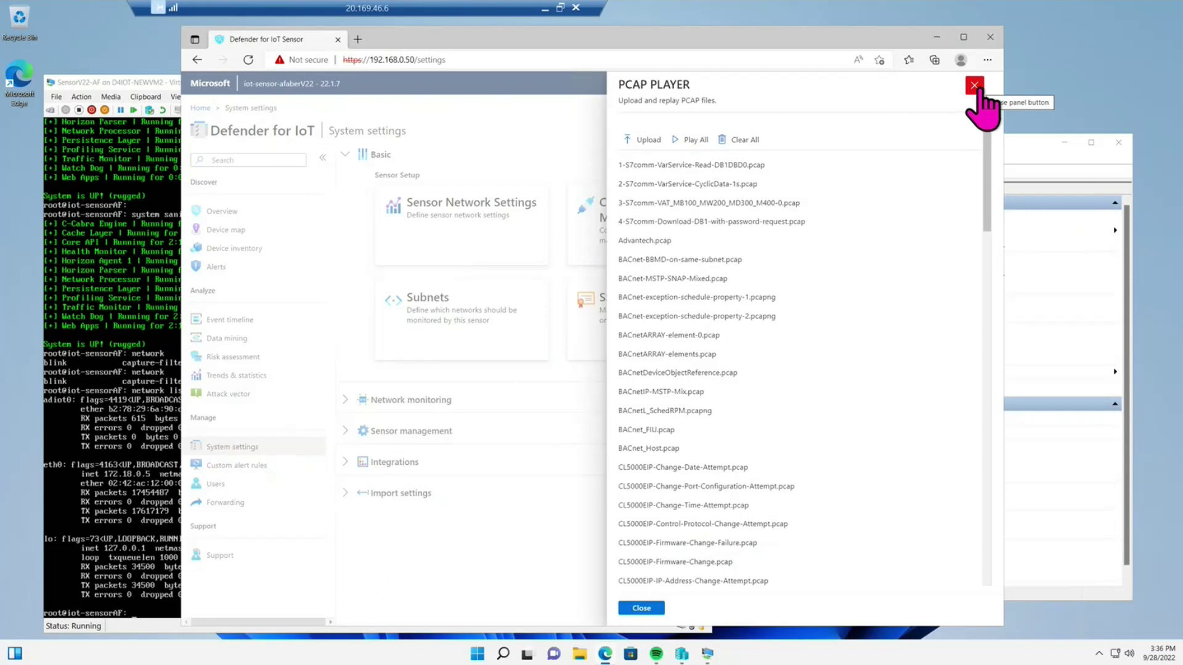
{"action": "left_click", "coordinate": [974, 85]}
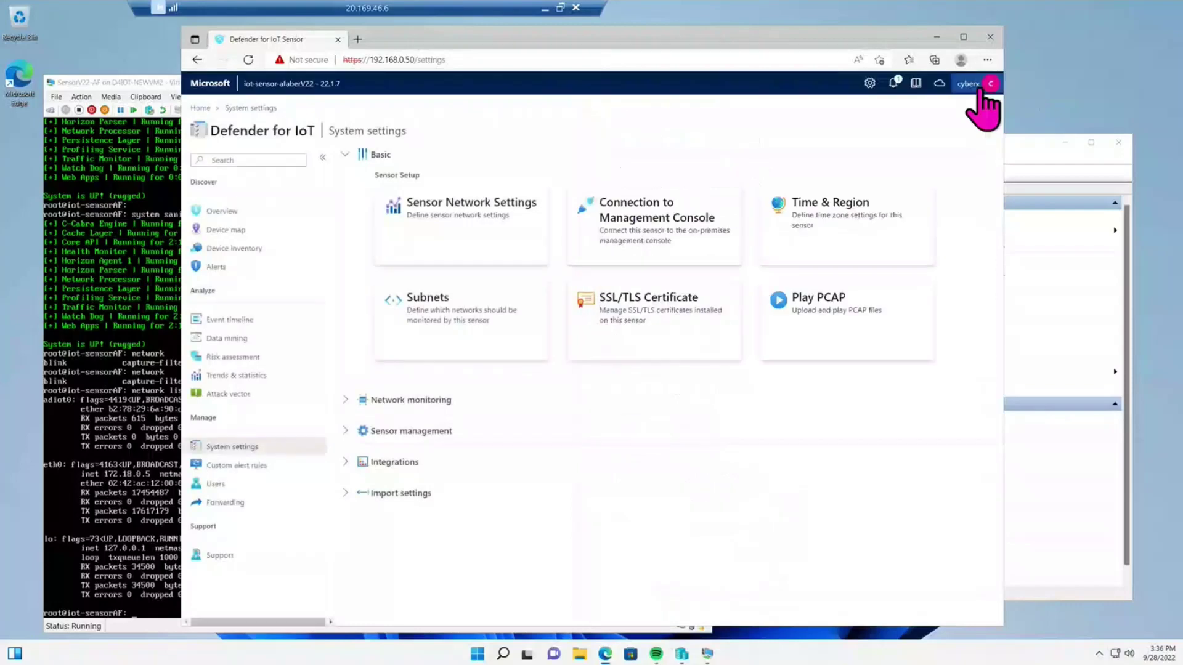
- Expand Sensor management and open the Advanced Configurations panel
{"action": "left_click", "coordinate": [345, 431]}
{"action": "scroll", "coordinate": [546, 523], "scroll_direction": "down", "scroll_amount": 2}
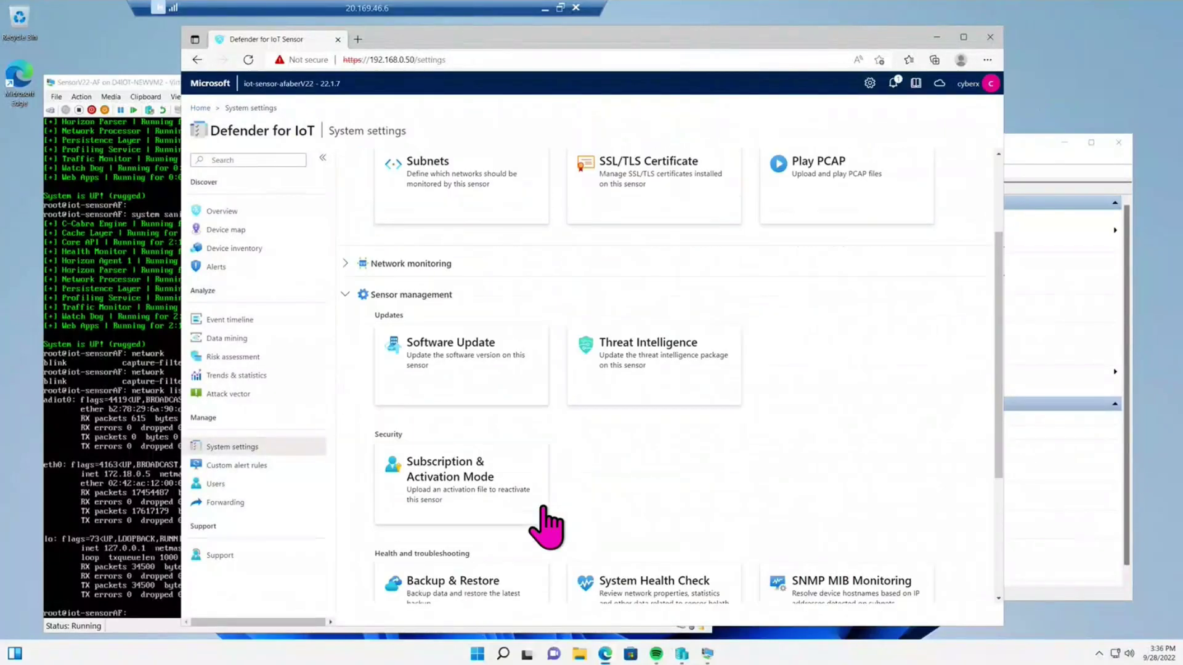
{"action": "scroll", "coordinate": [546, 526], "scroll_direction": "down", "scroll_amount": 1}
{"action": "scroll", "coordinate": [543, 509], "scroll_direction": "down", "scroll_amount": 1}
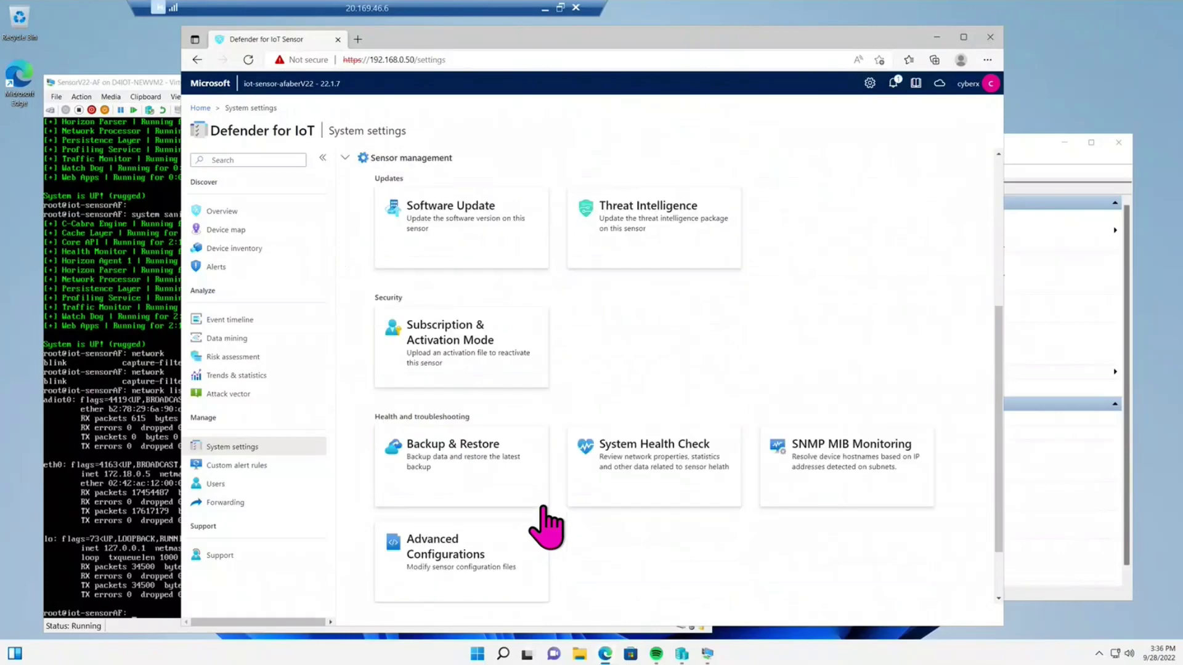
{"action": "left_click", "coordinate": [466, 545]}
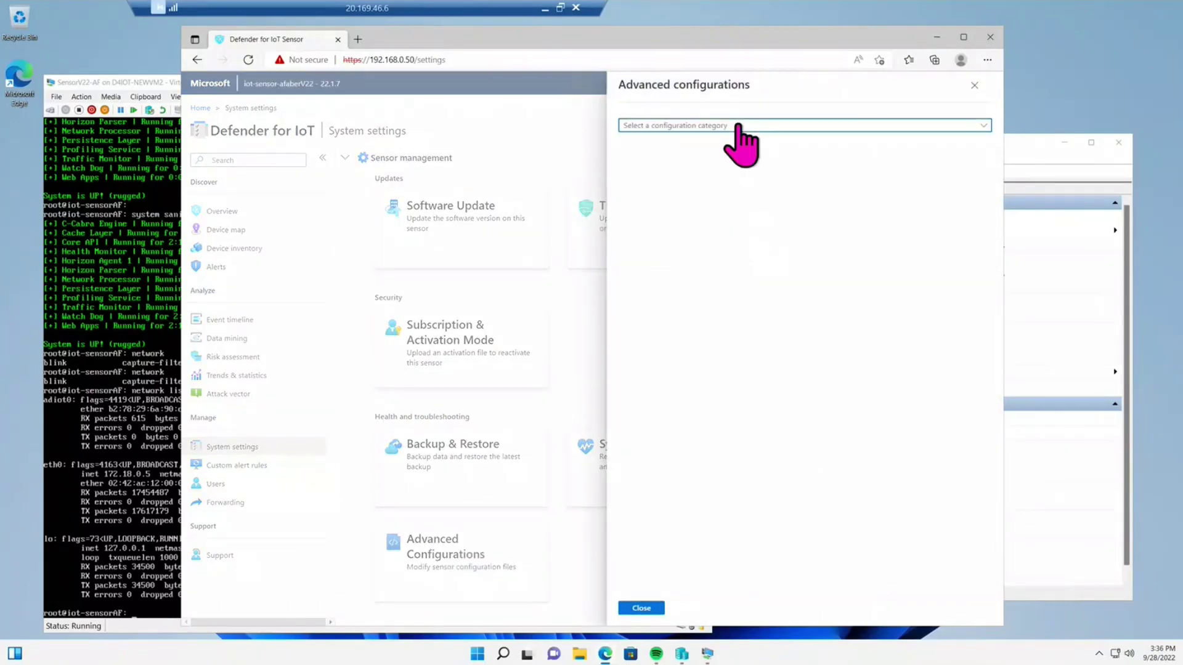
- Select the Pcaps category, highlight its enabled=1 setting, then close Advanced configurations
{"action": "left_click", "coordinate": [738, 126]}
{"action": "scroll", "coordinate": [448, 434], "scroll_direction": "down", "scroll_amount": 5}
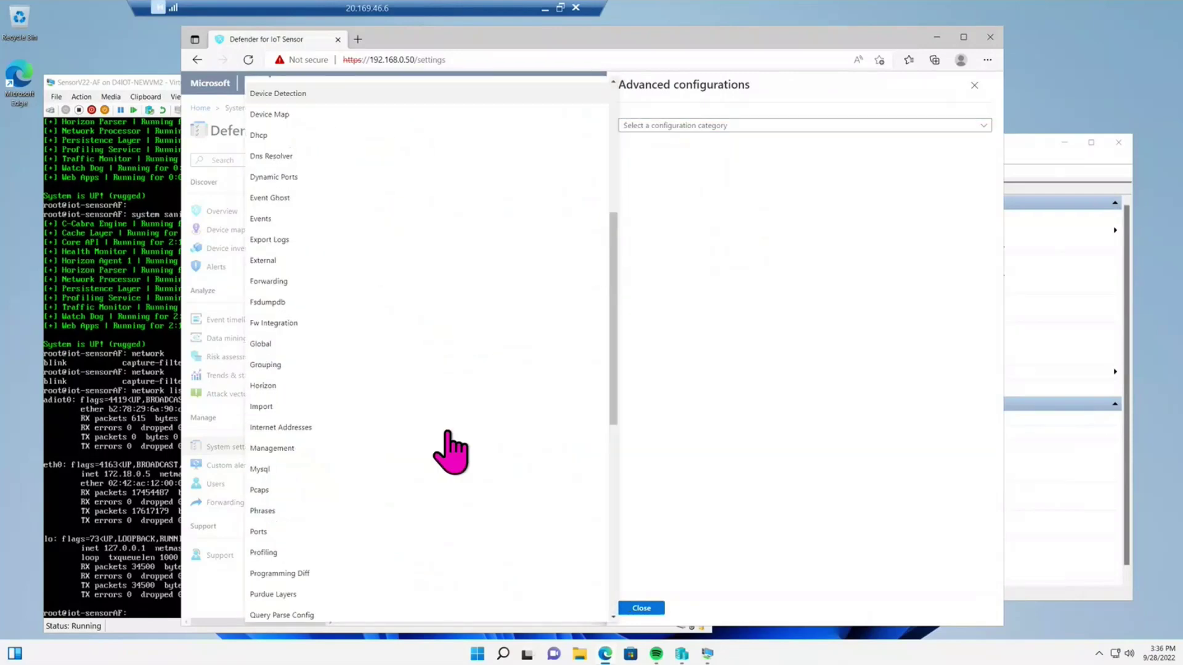
{"action": "scroll", "coordinate": [448, 434], "scroll_direction": "down", "scroll_amount": 7}
{"action": "scroll", "coordinate": [449, 454], "scroll_direction": "up", "scroll_amount": 3}
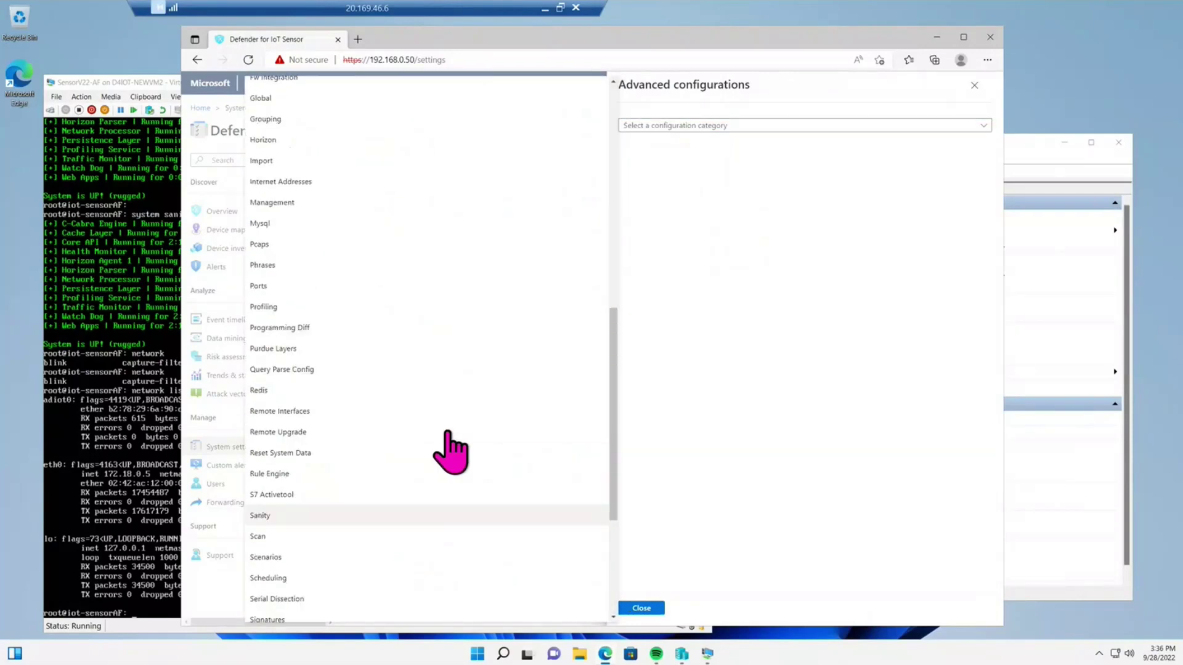
{"action": "left_click", "coordinate": [312, 262]}
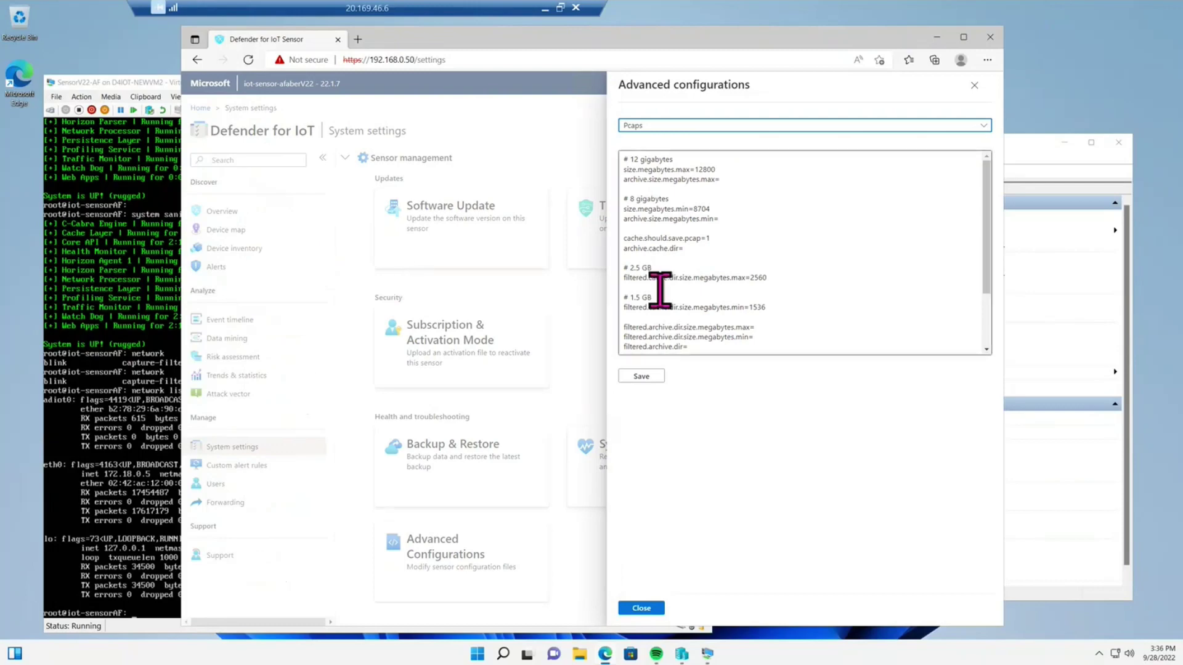
{"action": "scroll", "coordinate": [693, 284], "scroll_direction": "down", "scroll_amount": 2}
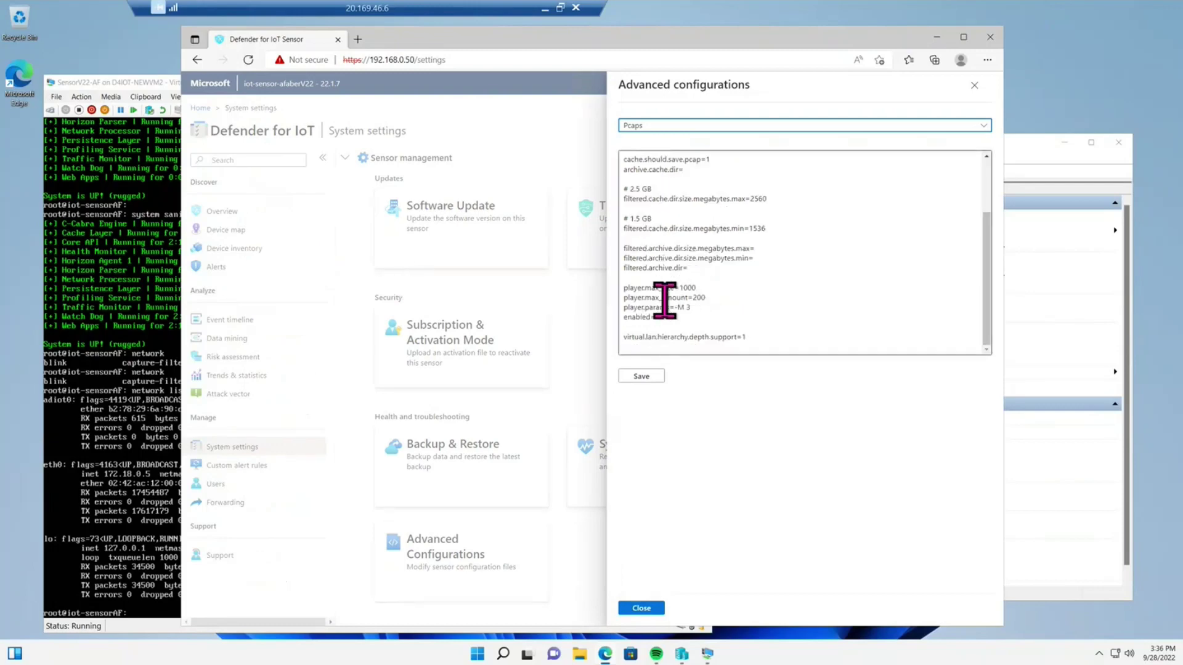
{"action": "left_click_drag", "start_coordinate": [667, 319], "coordinate": [623, 320]}
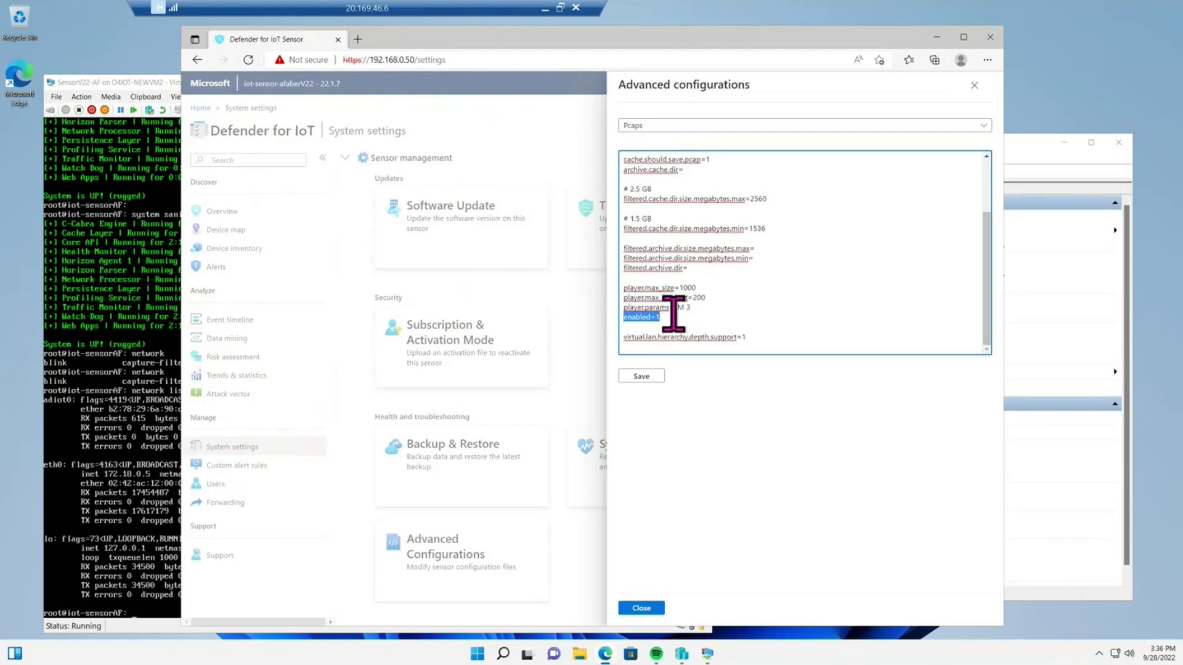
{"action": "left_click", "coordinate": [975, 89]}
{"action": "scroll", "coordinate": [668, 298], "scroll_direction": "up", "scroll_amount": 5}
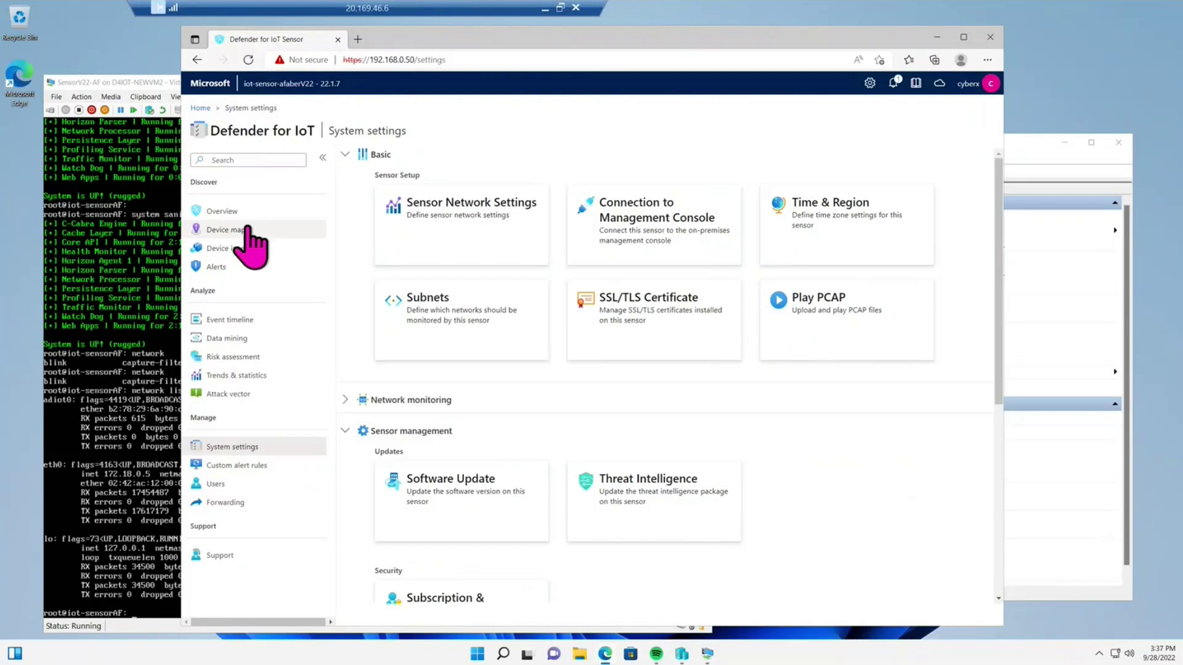
- Open the Device map and confirm a new device arrangement from the layout gear
{"action": "left_click", "coordinate": [226, 230]}
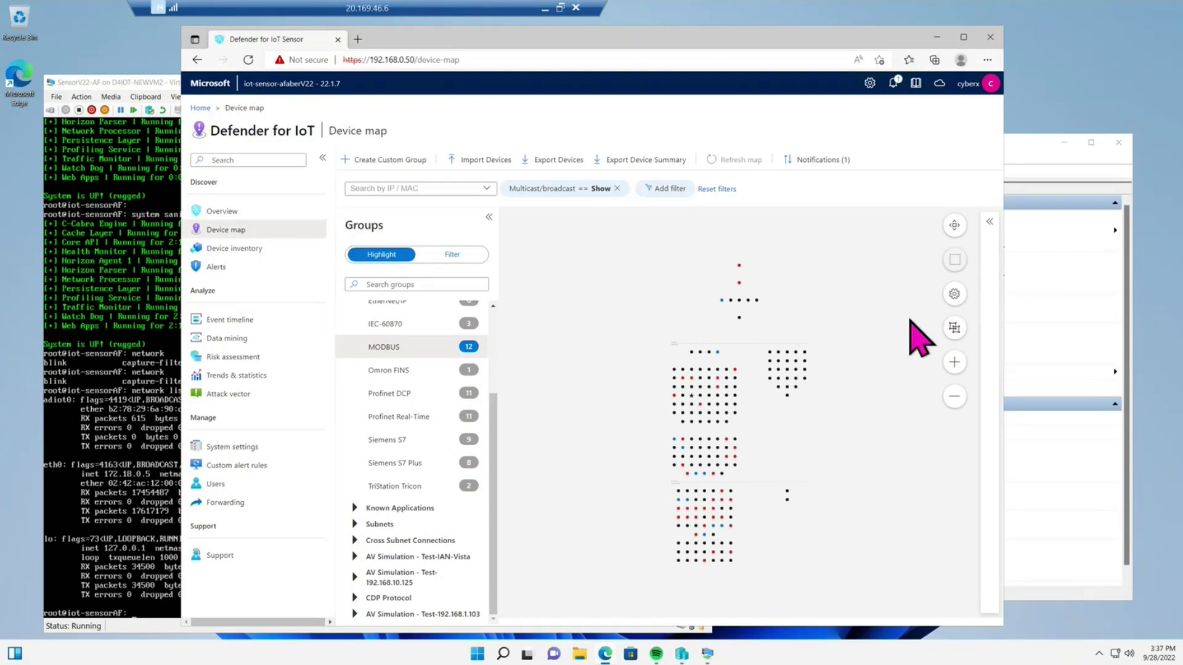
{"action": "left_click", "coordinate": [955, 328]}
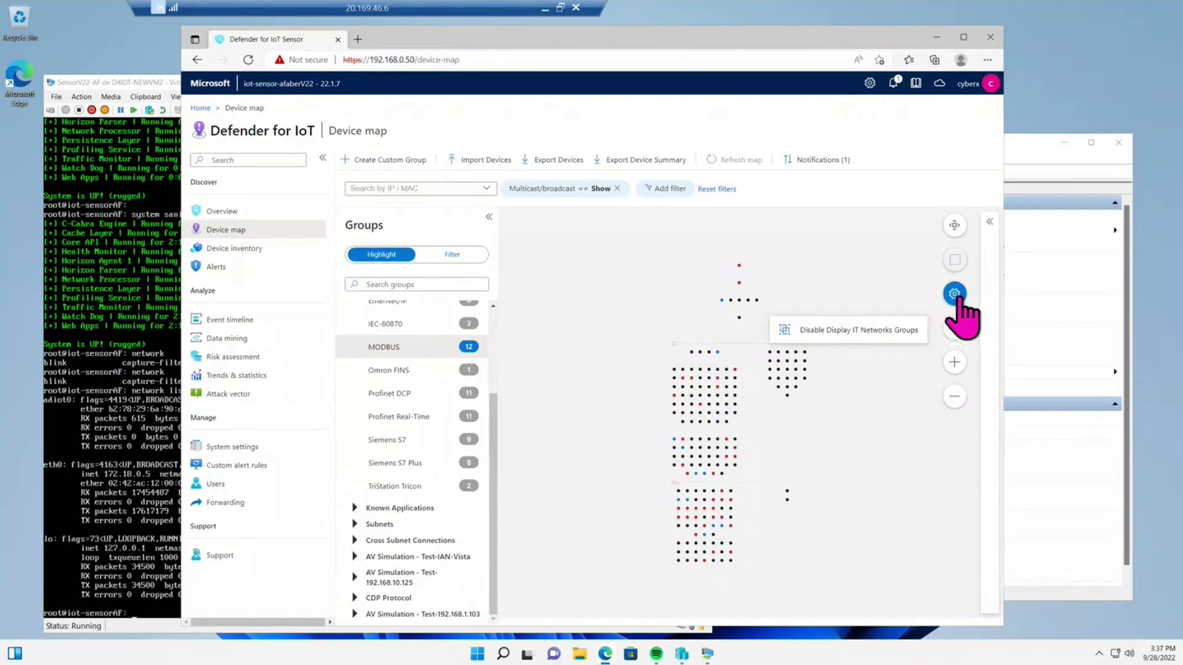
{"action": "left_click", "coordinate": [954, 294]}
{"action": "left_click", "coordinate": [870, 345]}
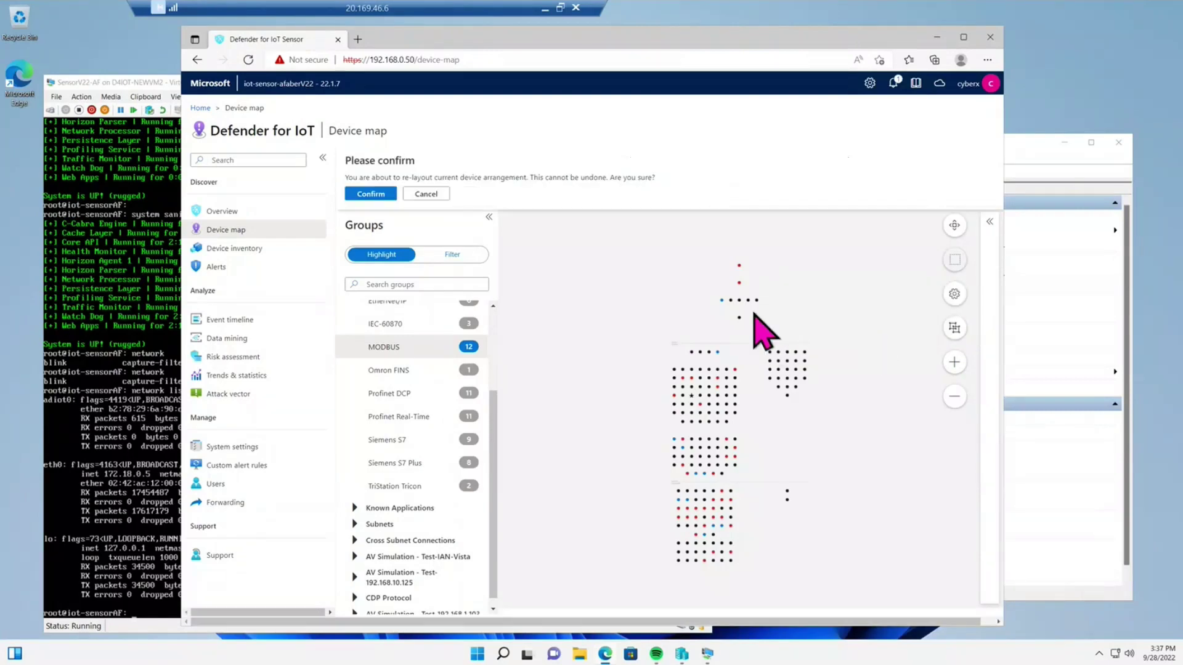
{"action": "left_click", "coordinate": [354, 195]}
- Collapse the side navigation, widen the browser window, and choose Layout by Purdue
{"action": "left_click", "coordinate": [322, 158]}
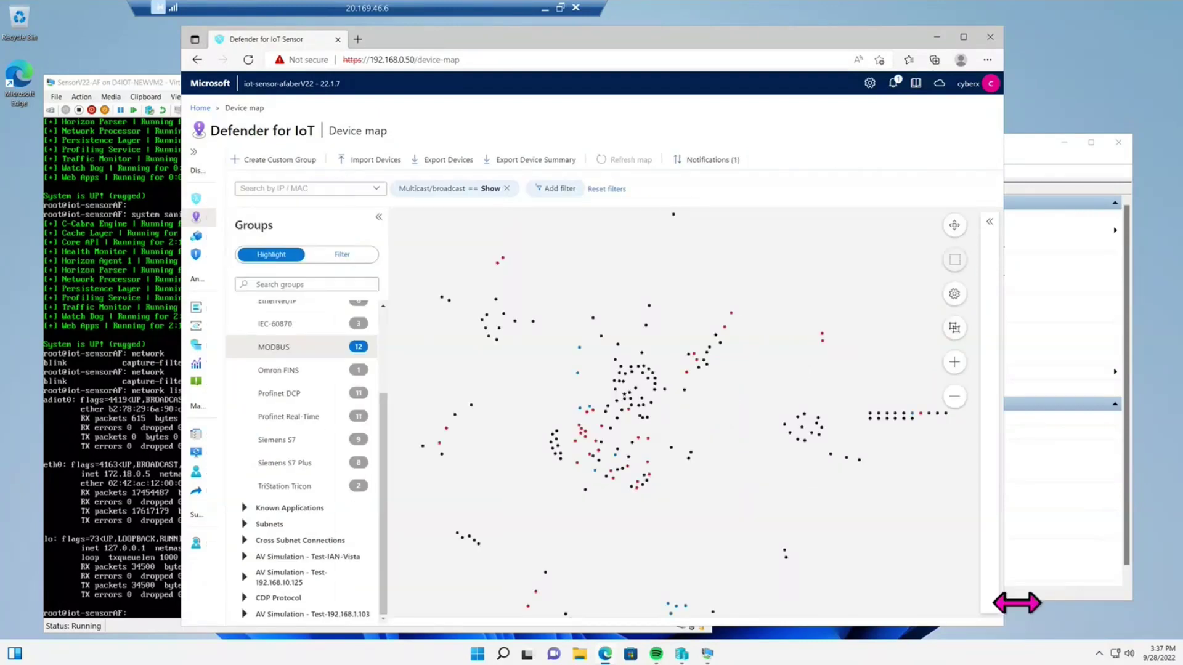
{"action": "left_click_drag", "start_coordinate": [1005, 602], "coordinate": [1064, 594]}
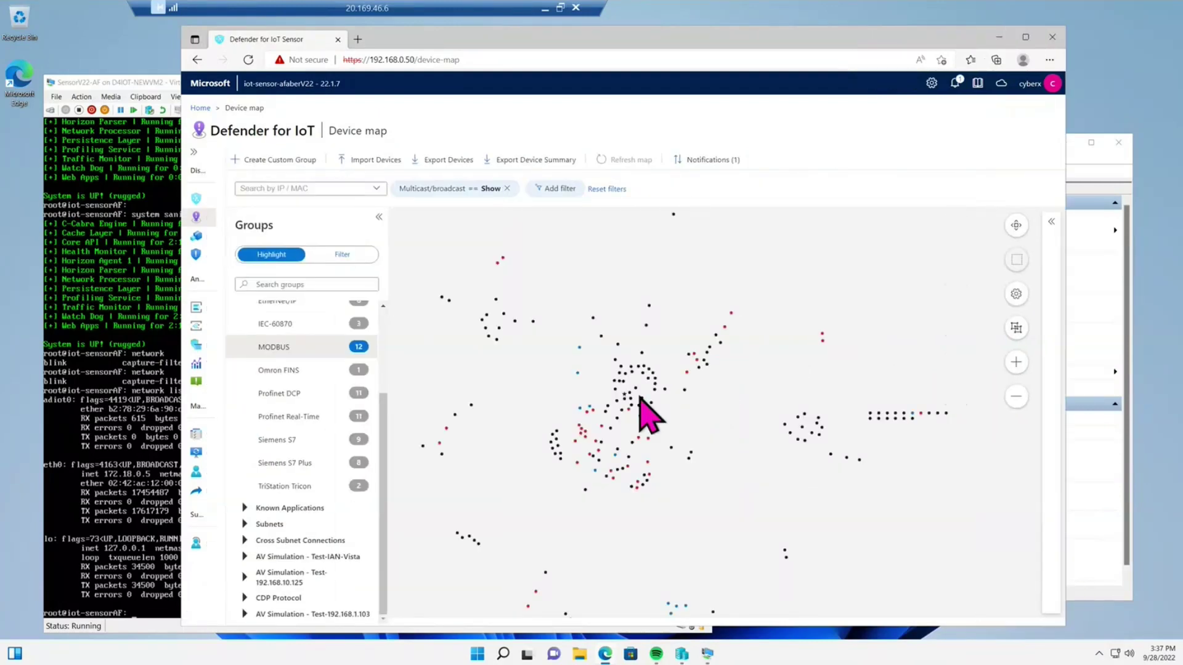
{"action": "left_click", "coordinate": [1015, 294]}
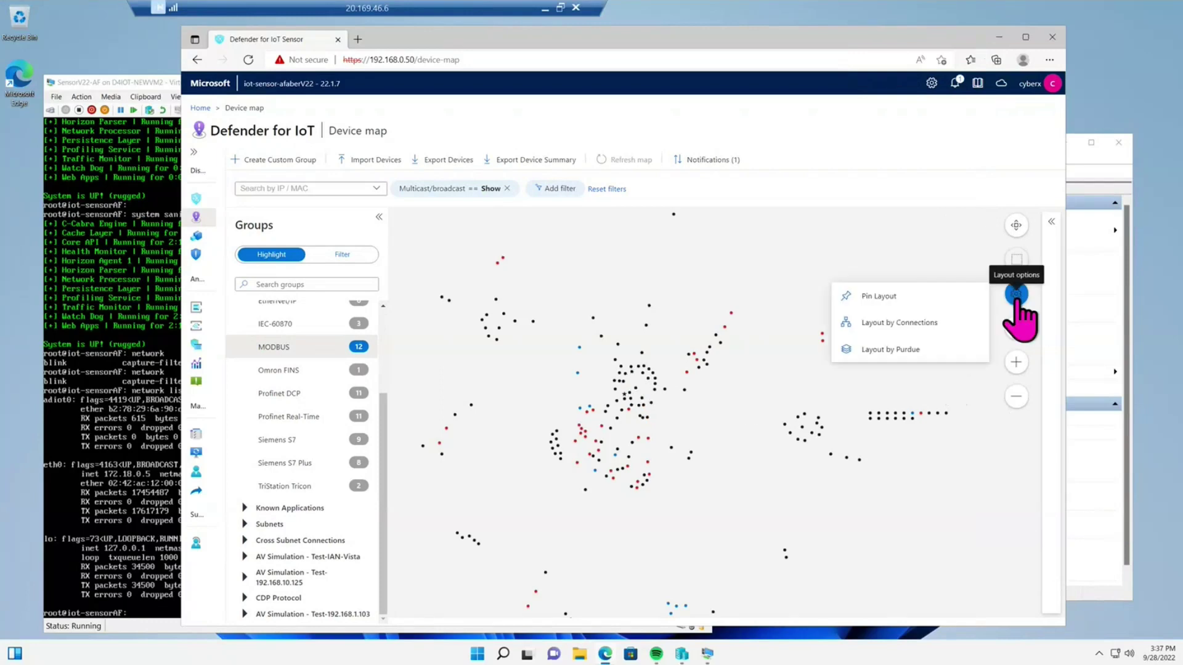
{"action": "left_click", "coordinate": [940, 349]}
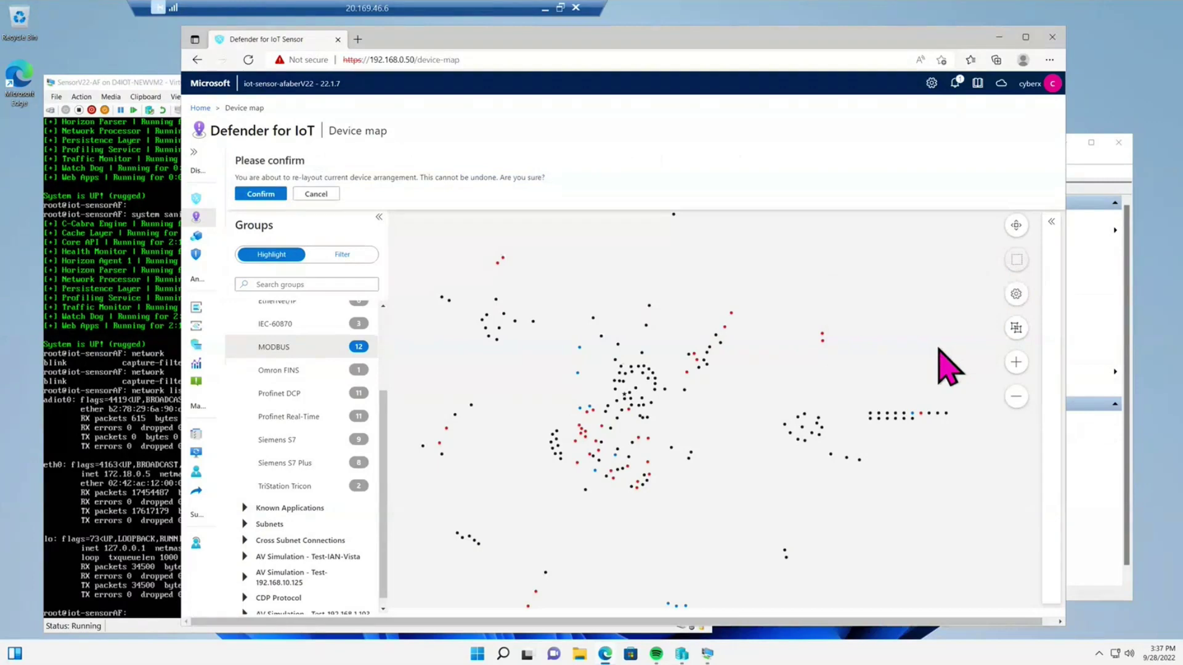
- Confirm the Purdue-level layout and zoom in six times, panning toward the device groups
{"action": "left_click", "coordinate": [261, 193]}
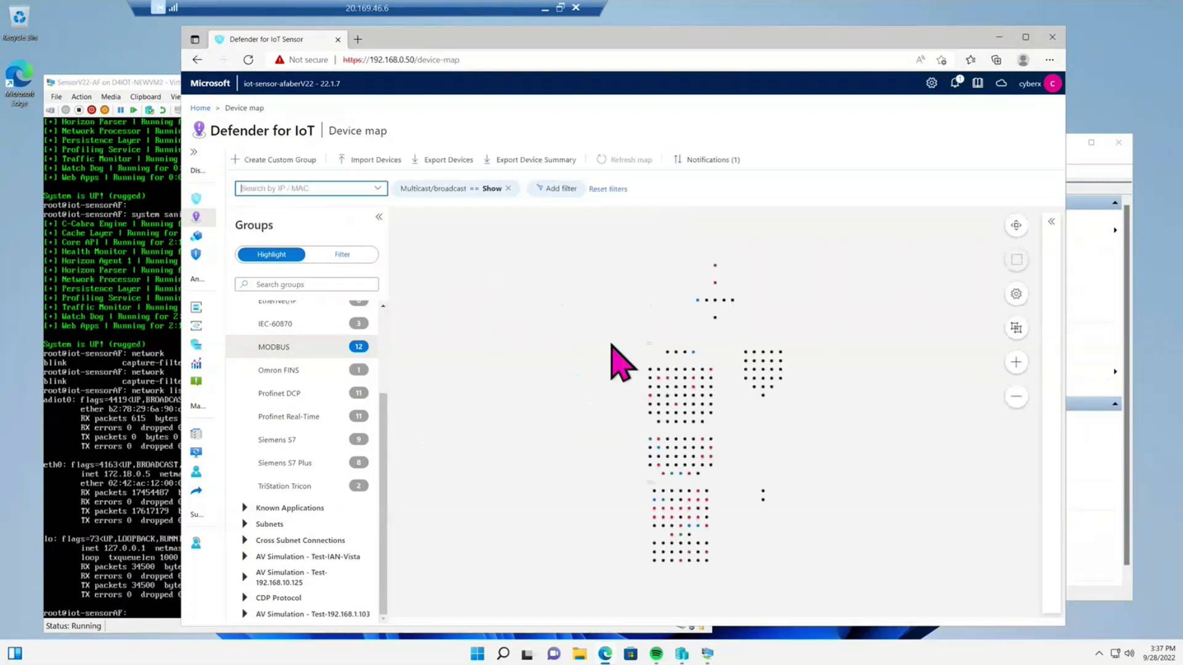
{"action": "left_click", "coordinate": [1016, 363]}
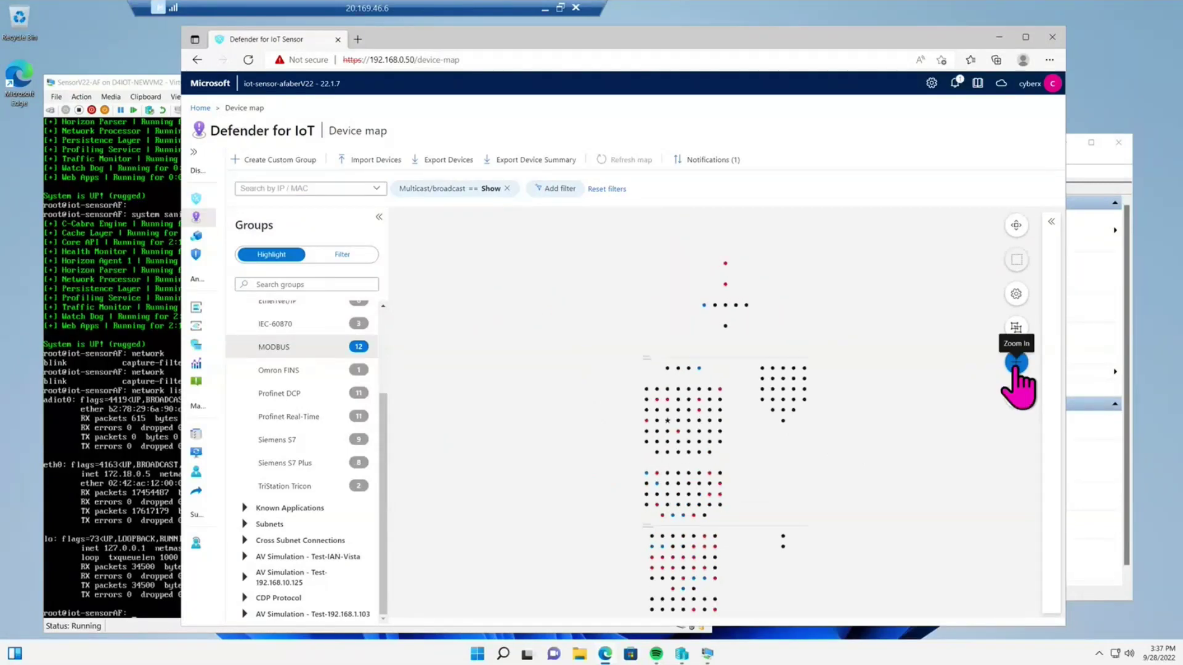
{"action": "left_click", "coordinate": [1016, 364]}
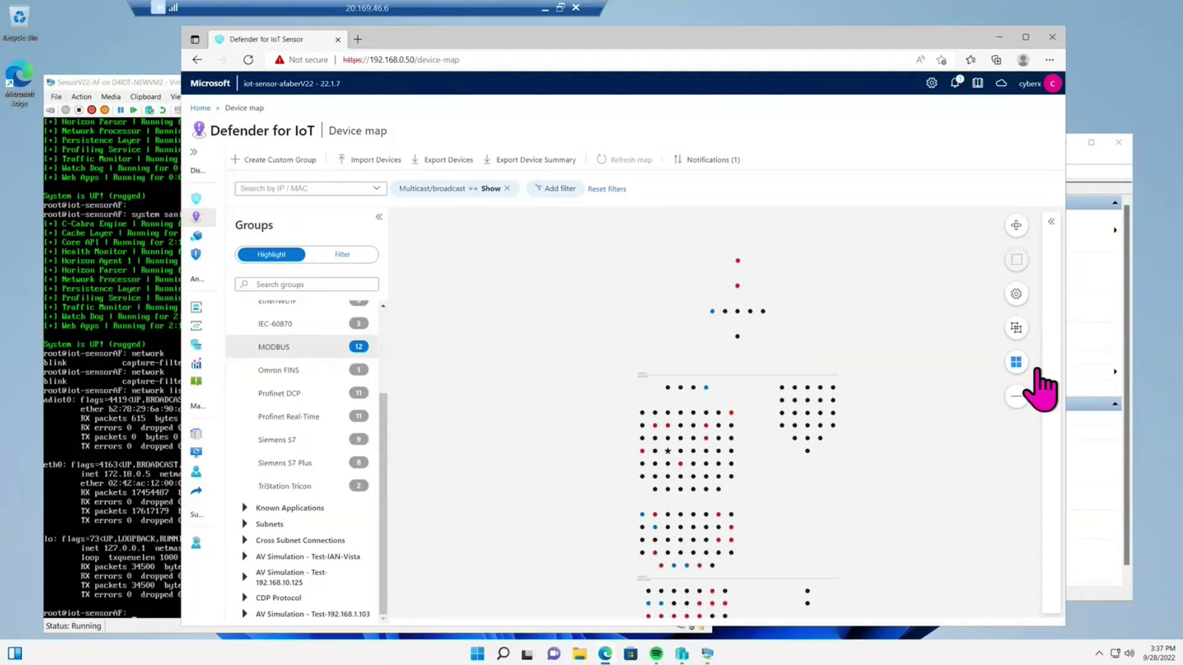
{"action": "left_click", "coordinate": [1016, 363]}
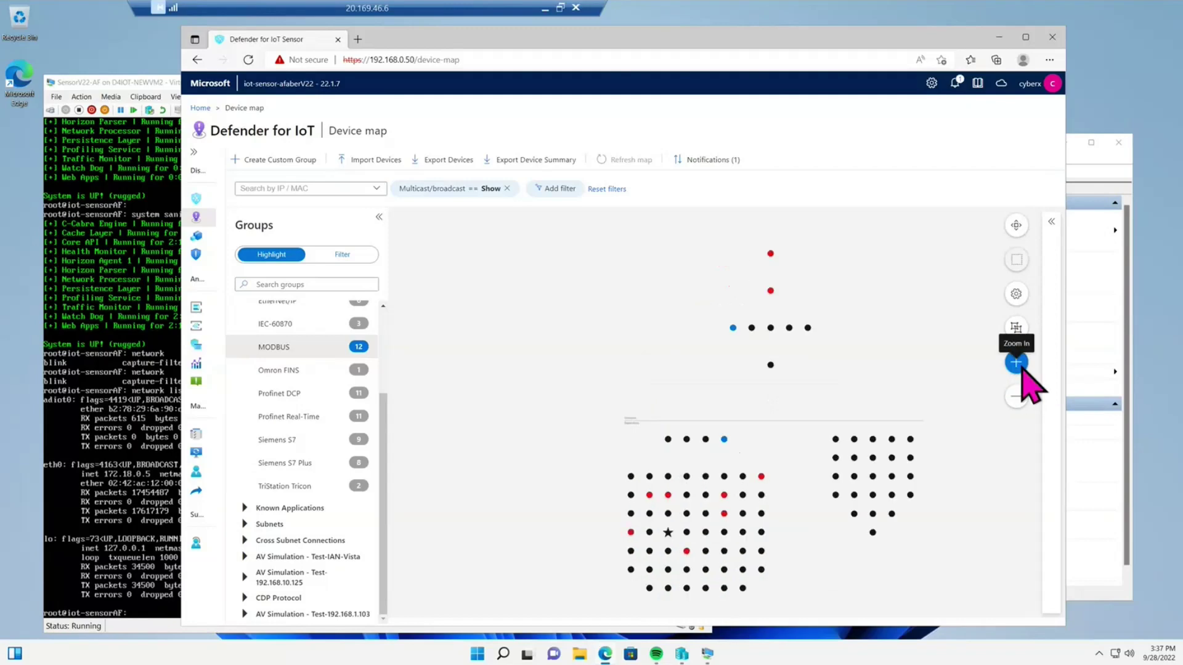
{"action": "left_click", "coordinate": [1017, 364]}
{"action": "left_click_drag", "start_coordinate": [877, 434], "coordinate": [700, 396]}
{"action": "left_click", "coordinate": [1016, 362]}
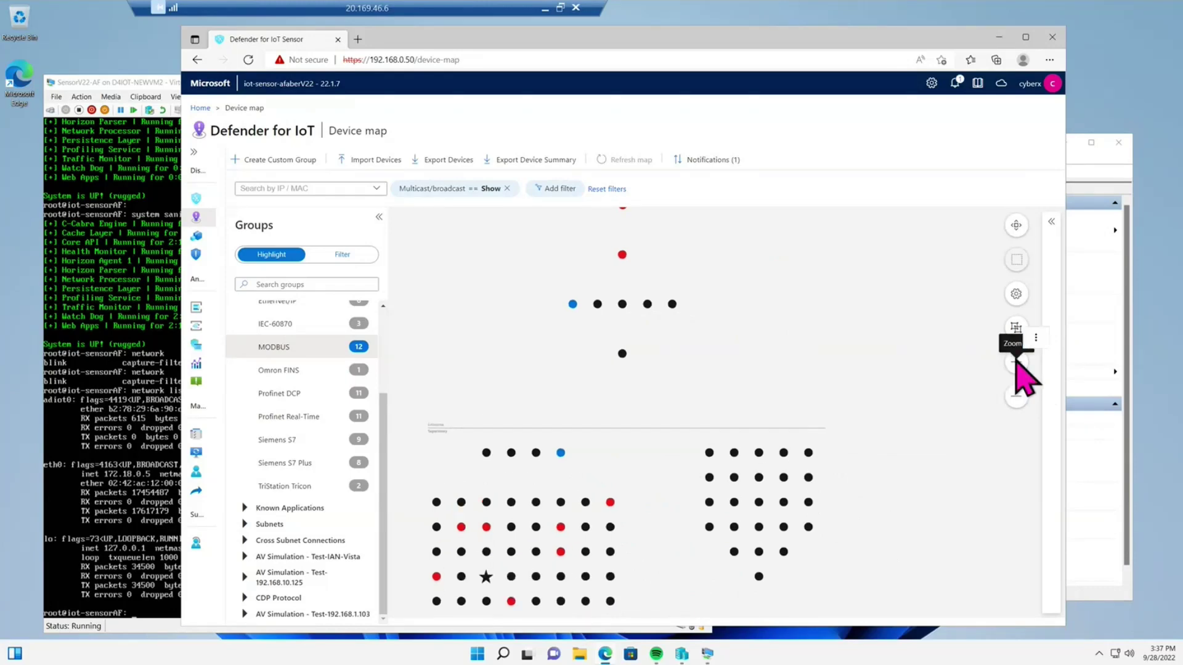
{"action": "left_click", "coordinate": [1016, 363]}
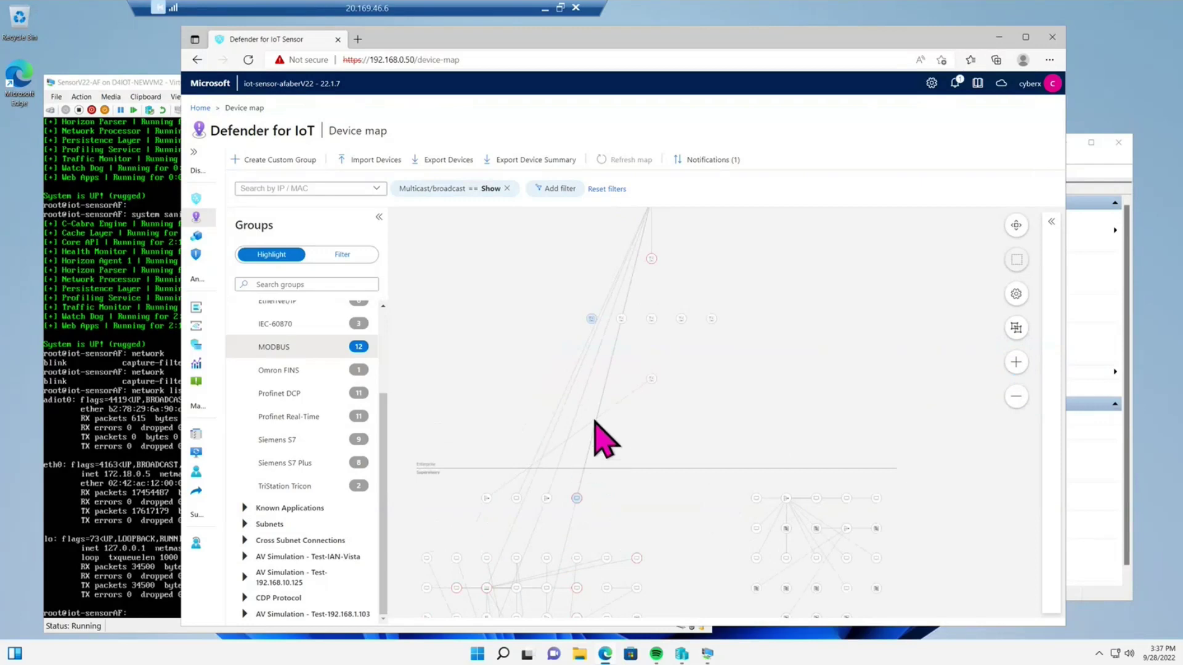
- Highlight one device's connection line and scroll around the zoomed map
{"action": "left_click", "coordinate": [573, 511]}
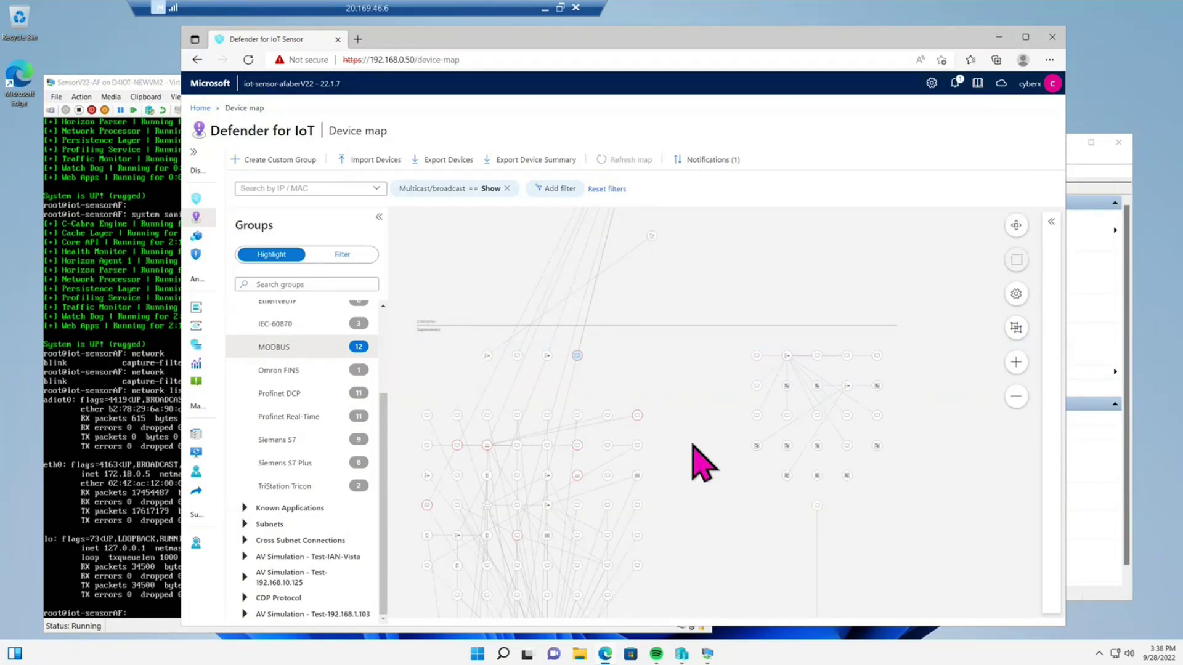
{"action": "scroll", "coordinate": [705, 382], "scroll_direction": "down", "scroll_amount": 3}
{"action": "scroll", "coordinate": [702, 554], "scroll_direction": "down", "scroll_amount": 6}
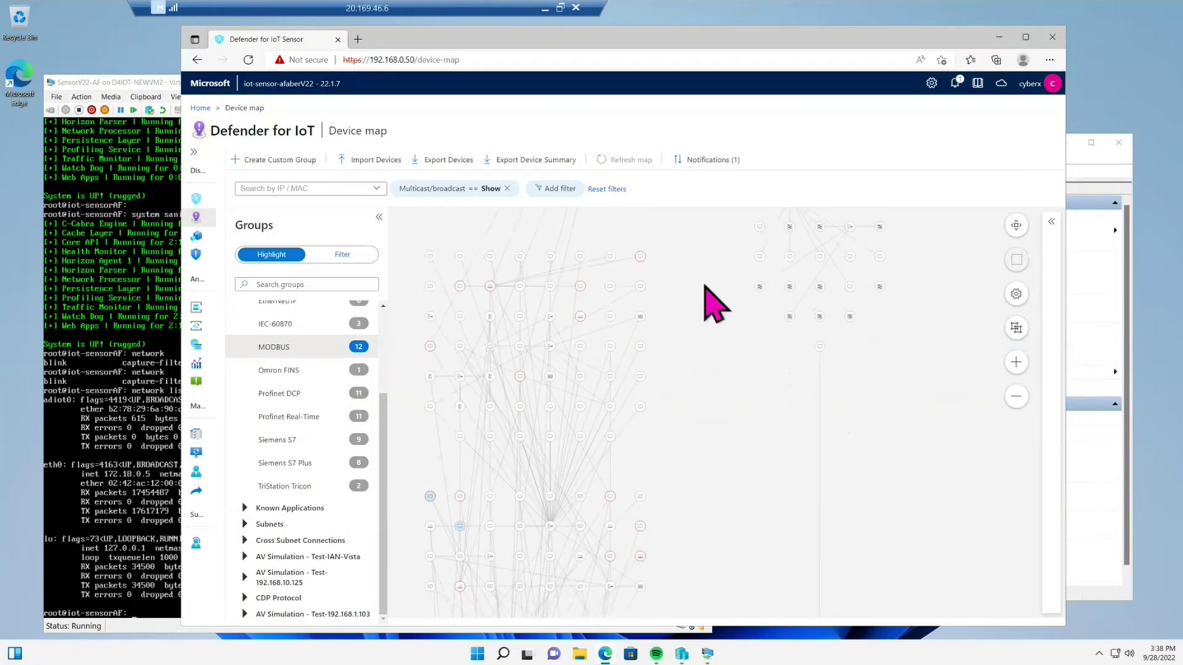
{"action": "scroll", "coordinate": [729, 351], "scroll_direction": "down", "scroll_amount": 4}
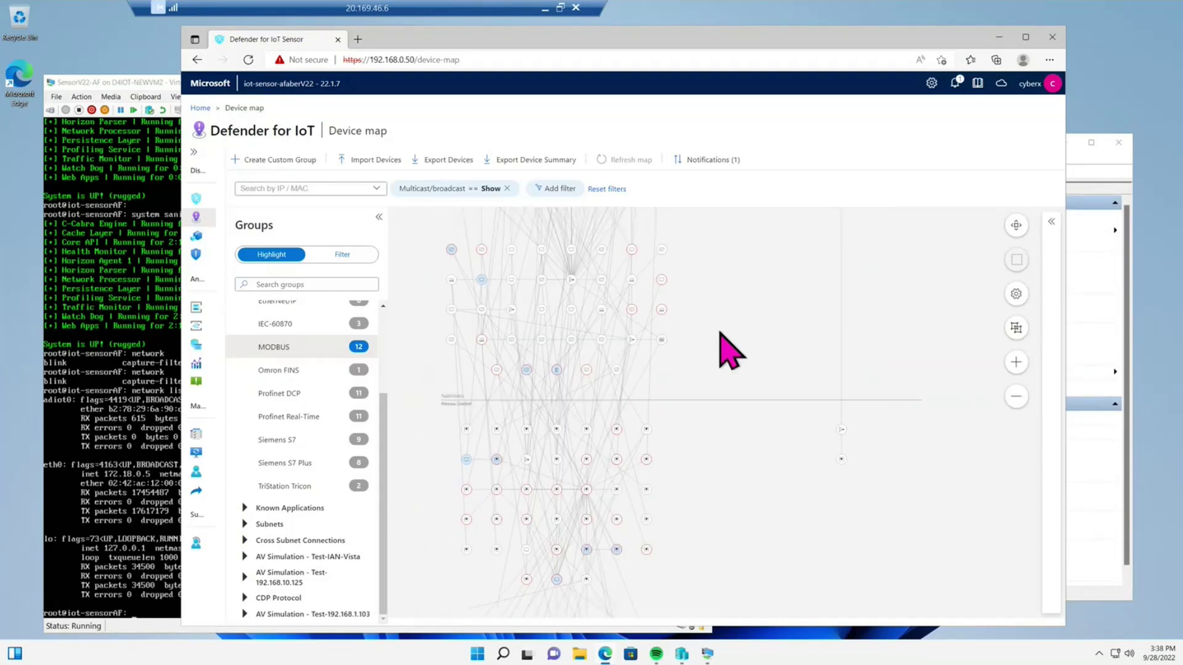
{"action": "scroll", "coordinate": [744, 400], "scroll_direction": "up", "scroll_amount": 2}
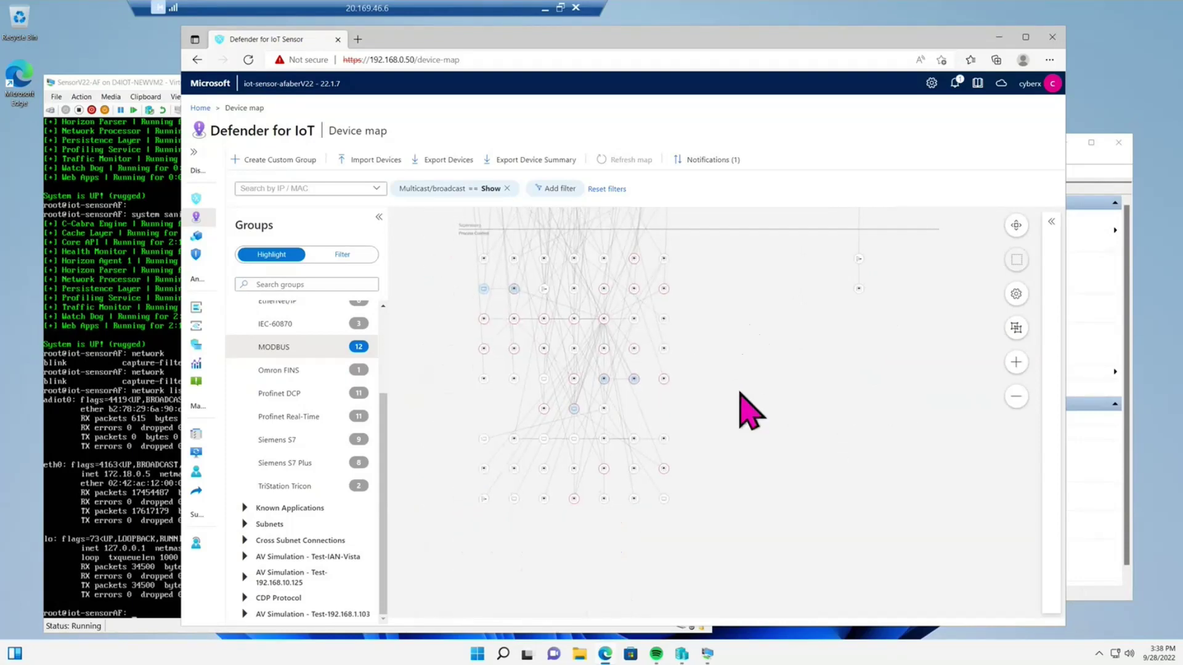
{"action": "scroll", "coordinate": [734, 369], "scroll_direction": "up", "scroll_amount": 7}
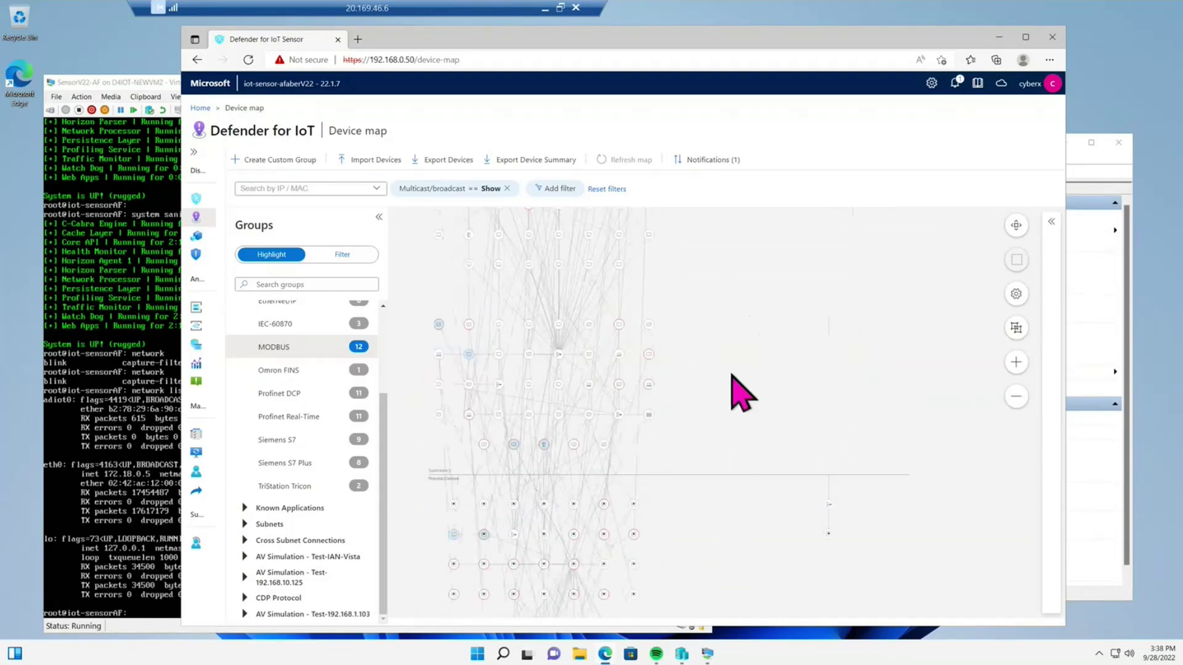
{"action": "scroll", "coordinate": [741, 414], "scroll_direction": "up", "scroll_amount": 3}
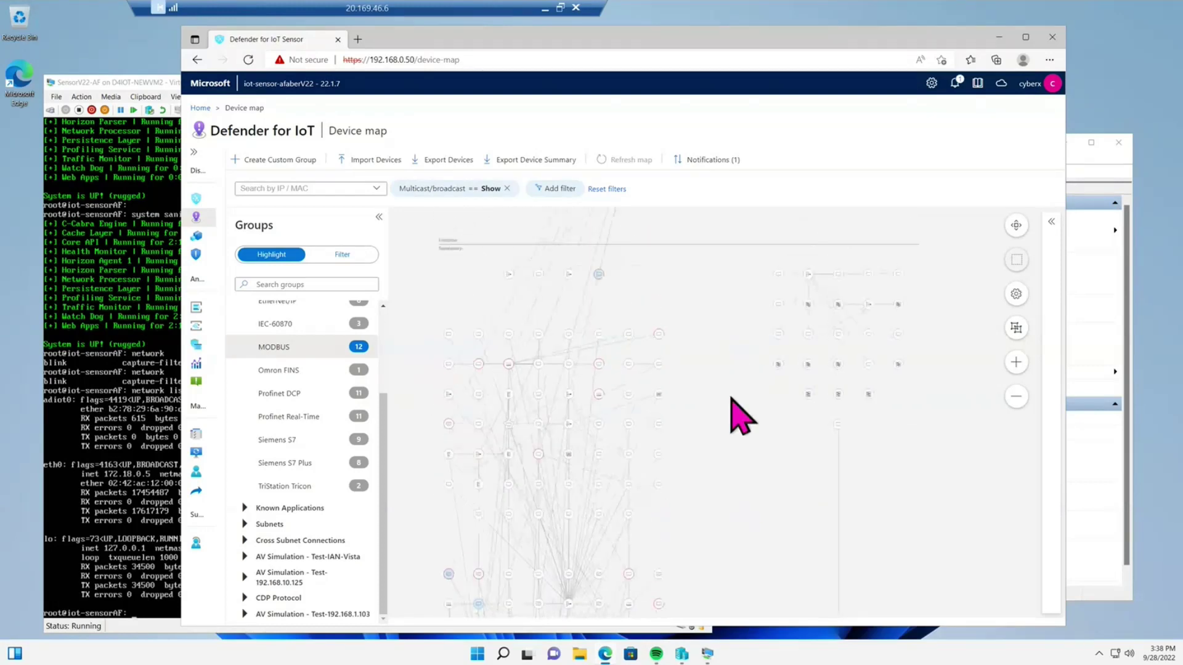
{"action": "scroll", "coordinate": [731, 417], "scroll_direction": "up", "scroll_amount": 1}
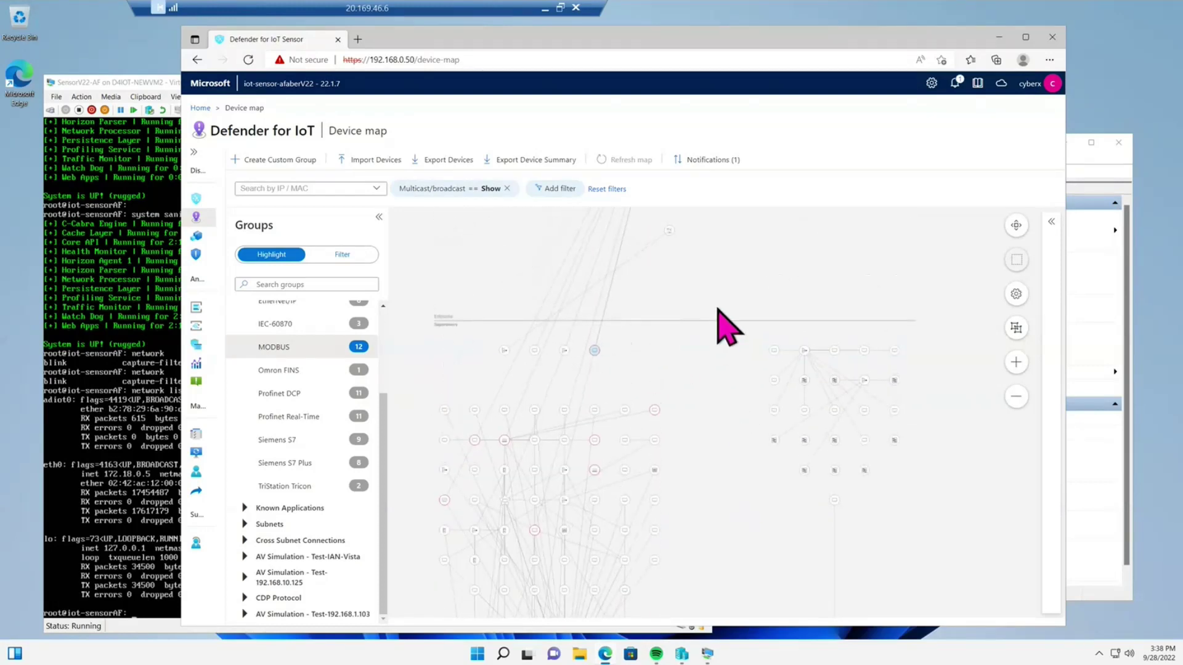
{"action": "scroll", "coordinate": [725, 336], "scroll_direction": "up", "scroll_amount": 3}
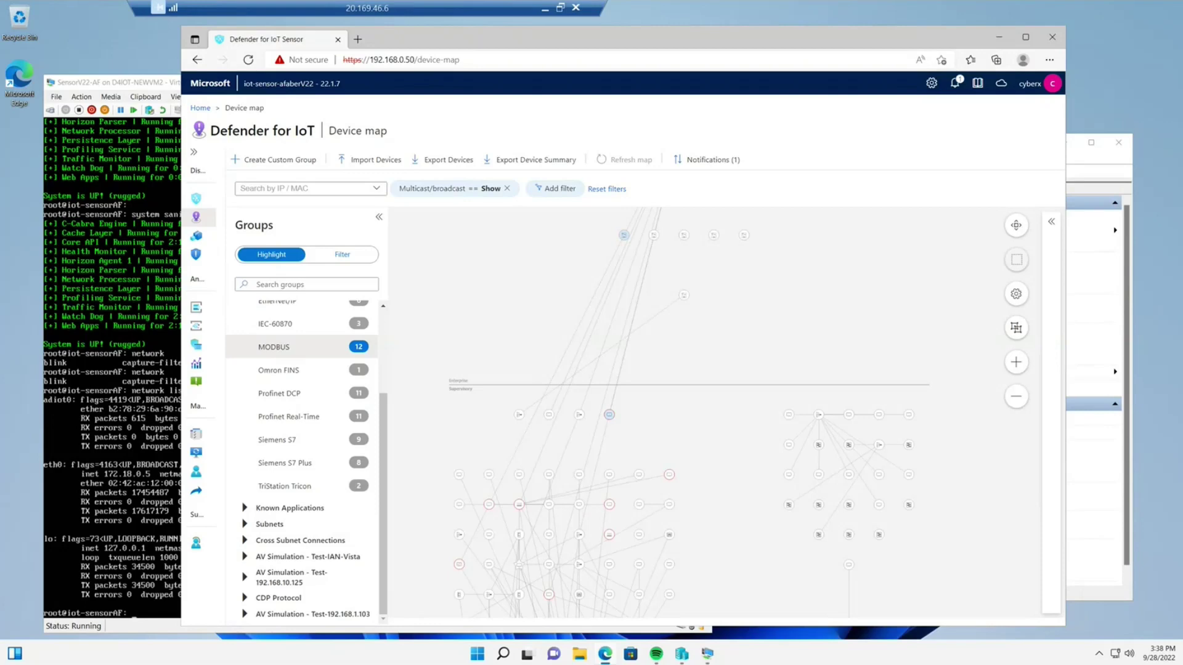
{"action": "left_click", "coordinate": [1017, 397]}
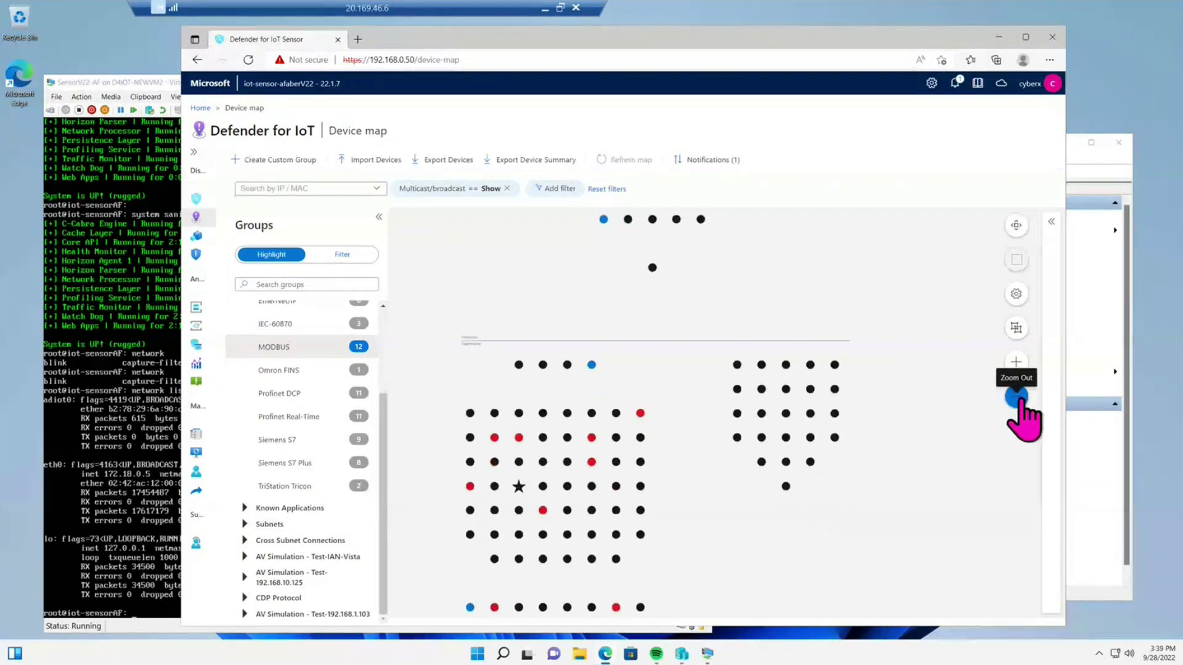
{"action": "left_click", "coordinate": [1017, 397]}
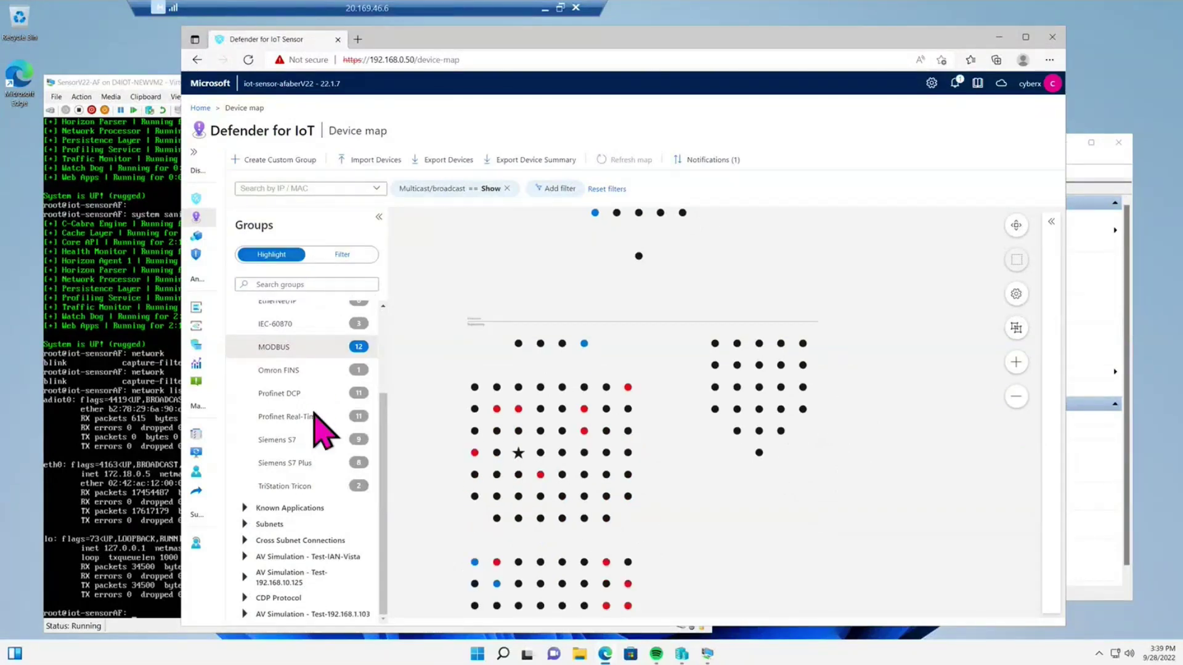
{"action": "scroll", "coordinate": [302, 394], "scroll_direction": "up", "scroll_amount": 3}
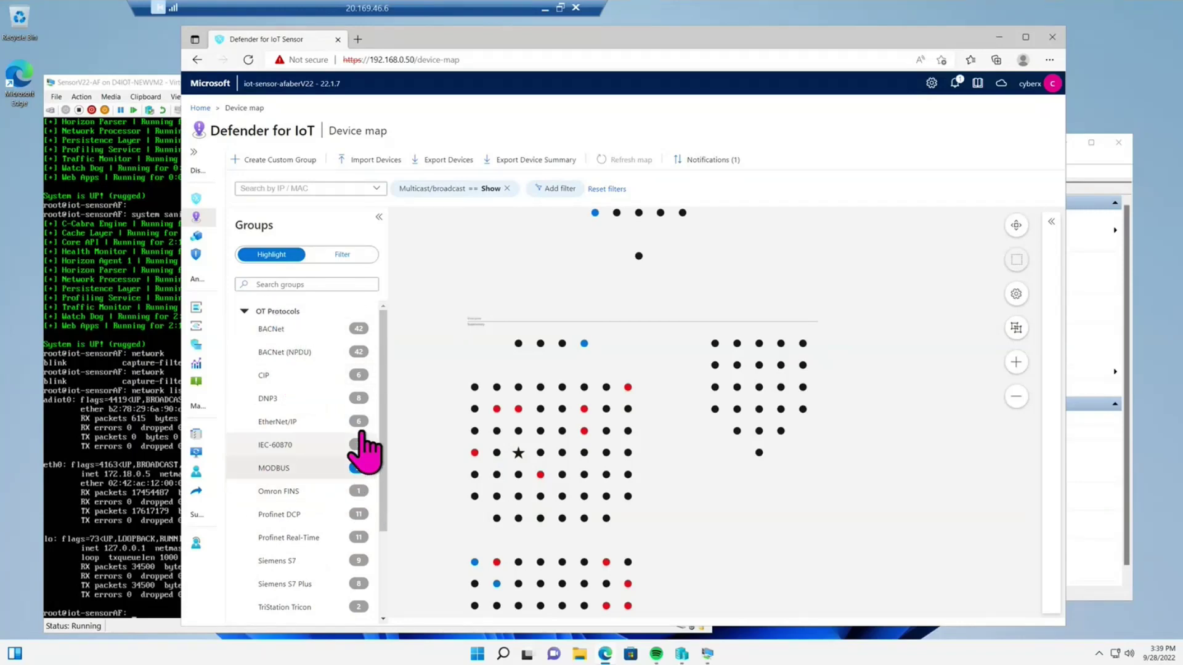
{"action": "left_click", "coordinate": [358, 491]}
{"action": "scroll", "coordinate": [358, 493], "scroll_direction": "down", "scroll_amount": 2}
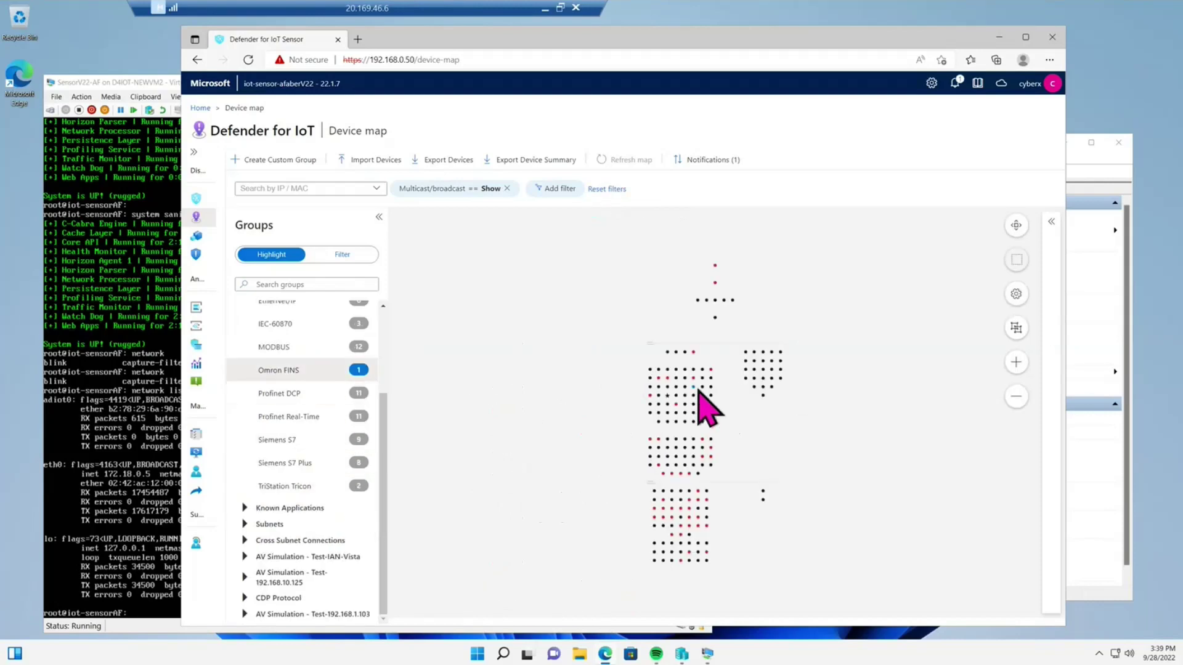
{"action": "left_click", "coordinate": [358, 325]}
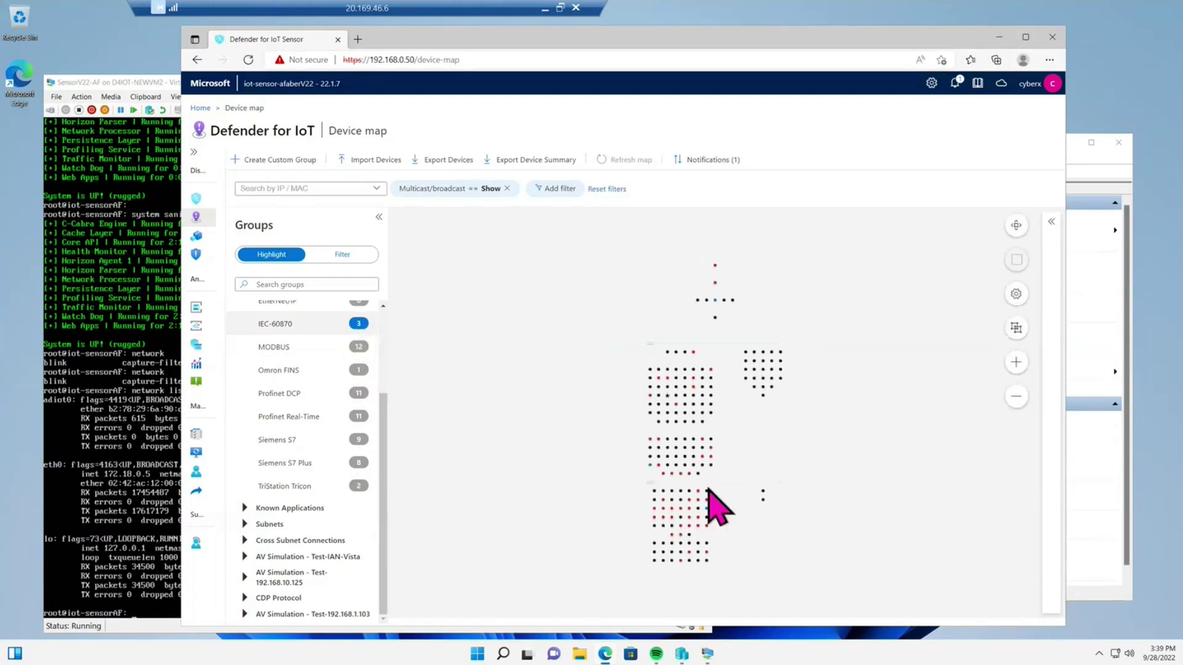
{"action": "left_click", "coordinate": [359, 347]}
{"action": "scroll", "coordinate": [363, 382], "scroll_direction": "up", "scroll_amount": 1}
{"action": "scroll", "coordinate": [364, 397], "scroll_direction": "up", "scroll_amount": 1}
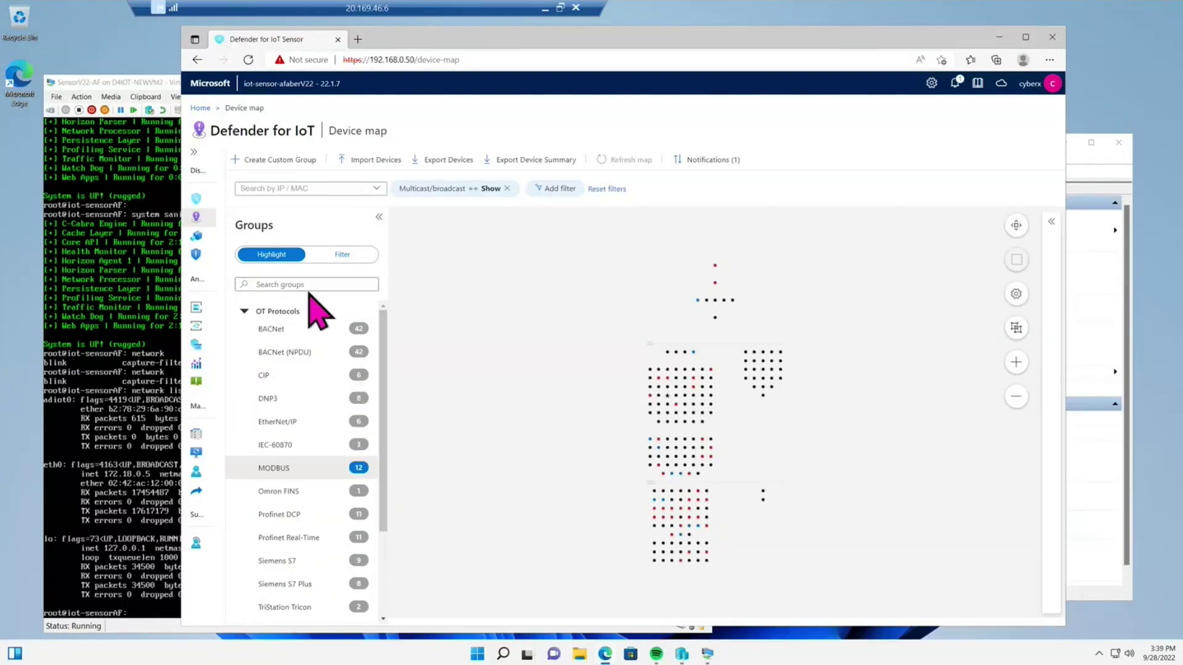
{"action": "left_click", "coordinate": [293, 189]}
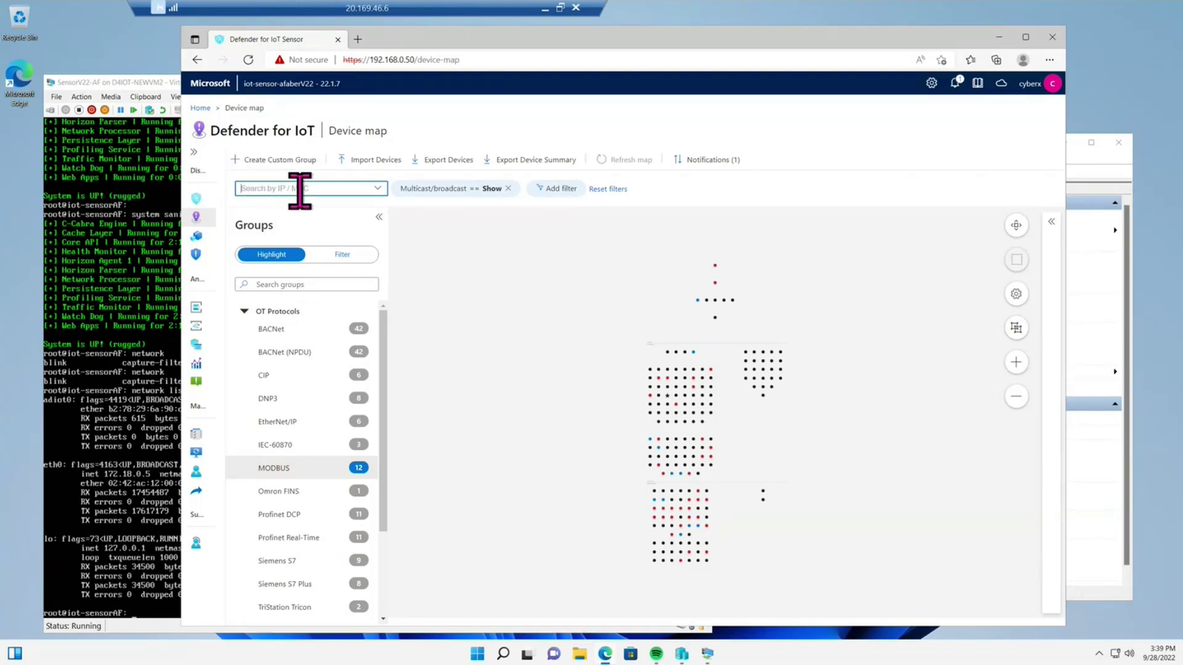
- Search the map by IP for 192.168.10.121 and pick the suggestion
{"action": "type", "text": "192.168.10.21"}
{"action": "left_click", "coordinate": [257, 188]}
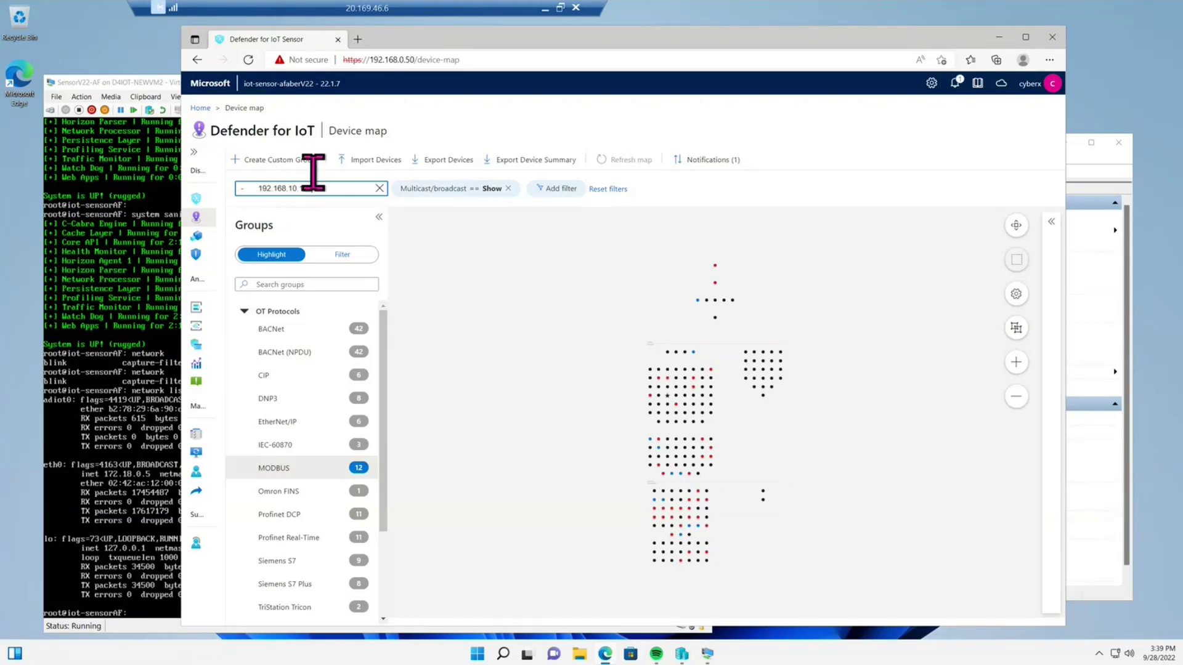
{"action": "key", "text": "BackSpace"}
{"action": "key", "text": "BackSpace"}
{"action": "key", "text": "BackSpace"}
{"action": "key", "text": "BackSpace"}
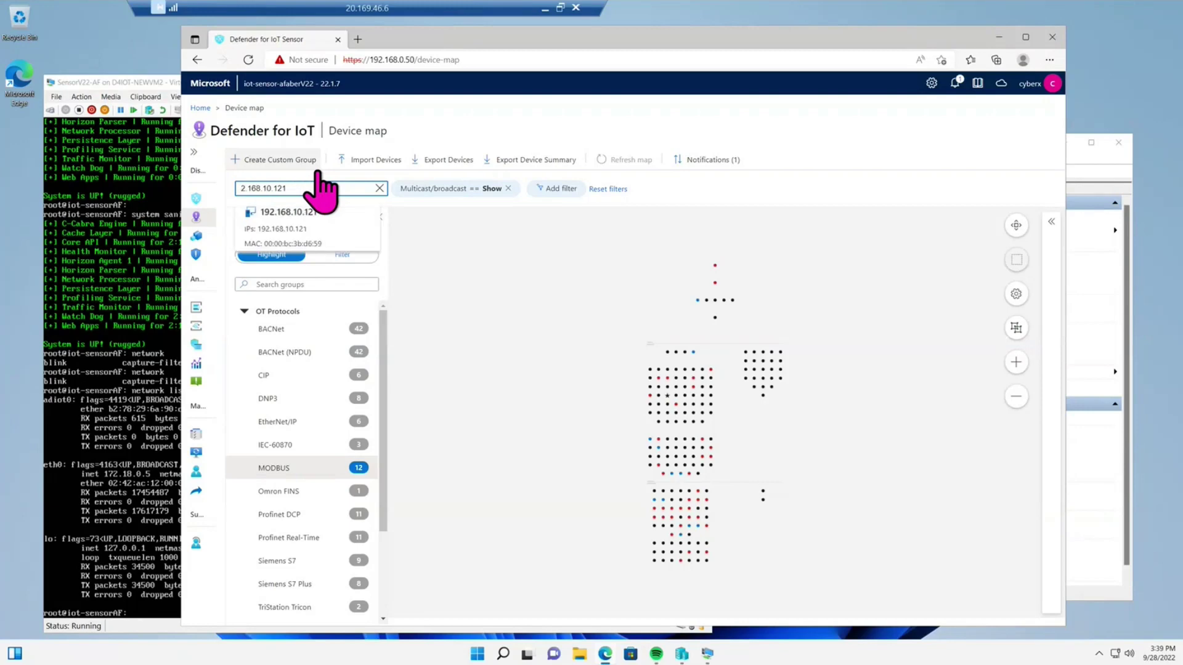
{"action": "left_click", "coordinate": [313, 211]}
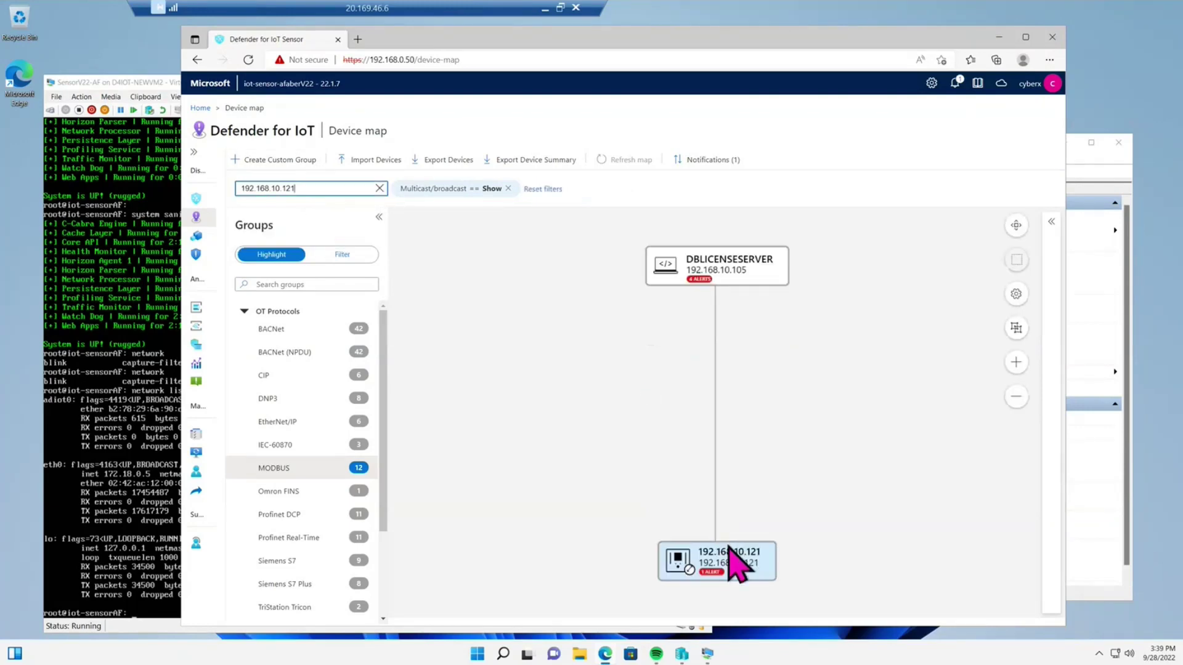
- Open View properties for the 192.168.10.121 device node
{"action": "left_click", "coordinate": [734, 559]}
{"action": "right_click", "coordinate": [735, 559]}
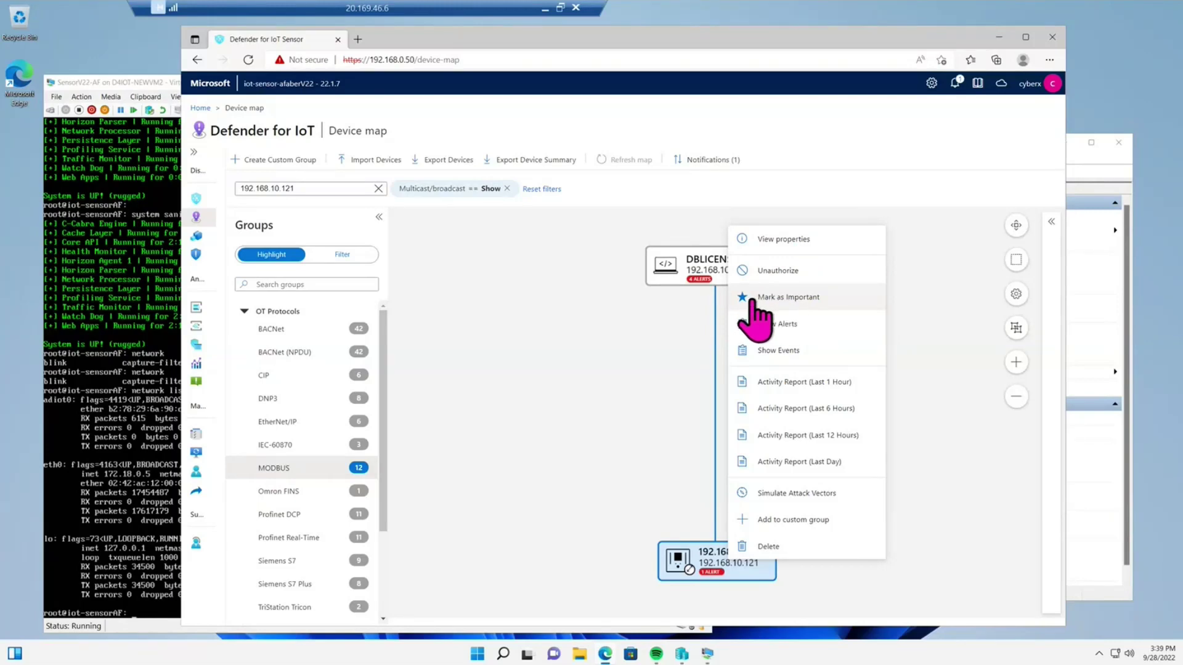
{"action": "left_click", "coordinate": [784, 243]}
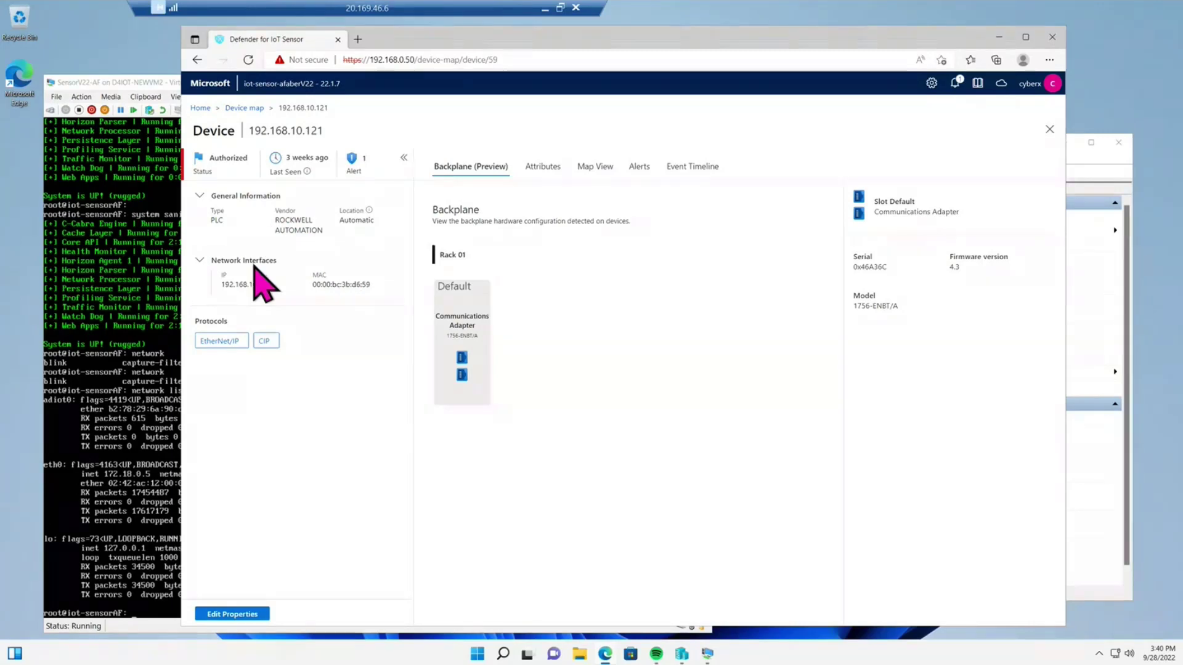
- Open and cancel Edit Properties, then view the Attributes, Map View, Alerts and Event Timeline tabs
{"action": "left_click", "coordinate": [234, 615]}
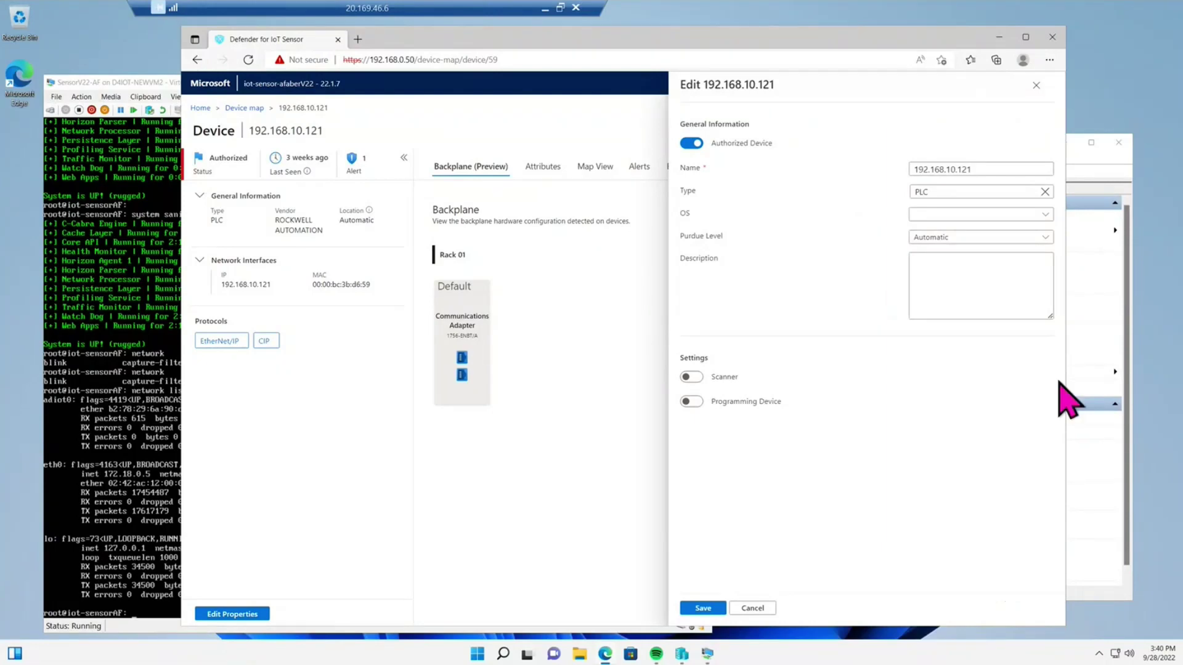
{"action": "left_click", "coordinate": [1036, 87]}
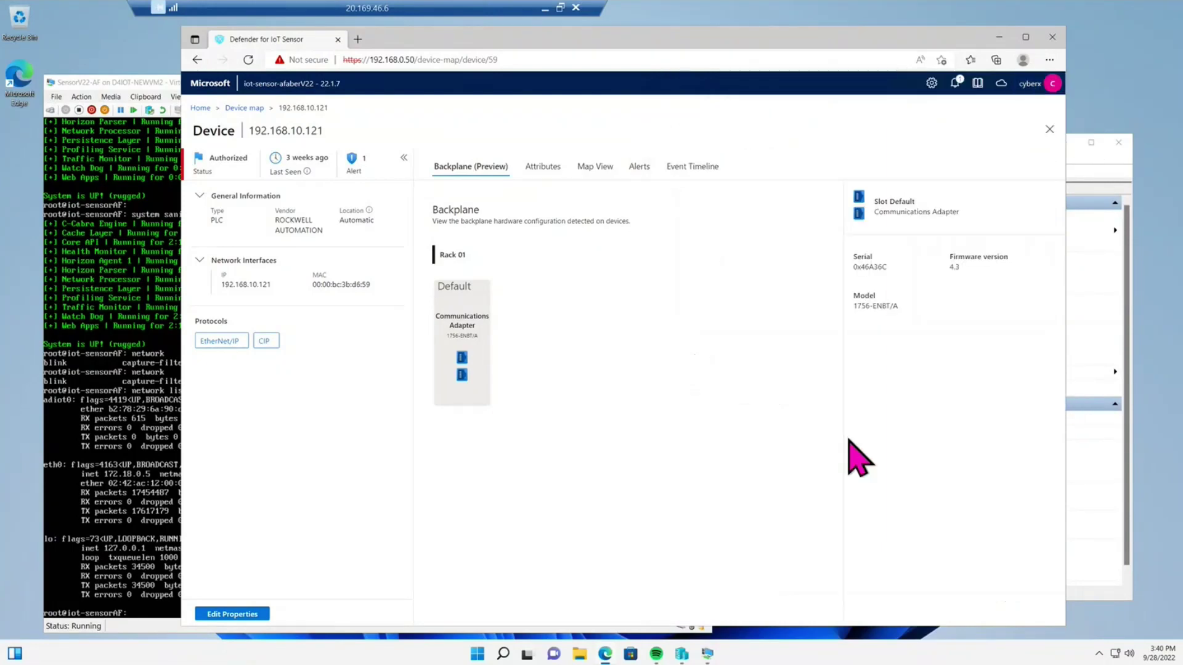
{"action": "left_click", "coordinate": [543, 168]}
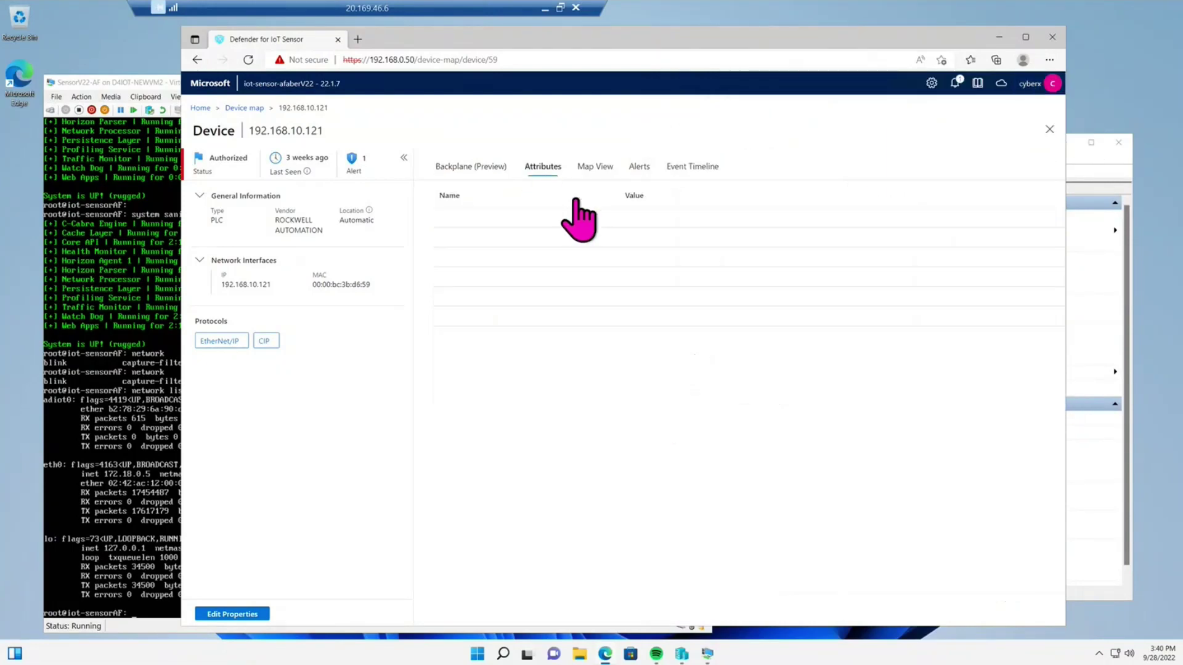
{"action": "left_click", "coordinate": [595, 167]}
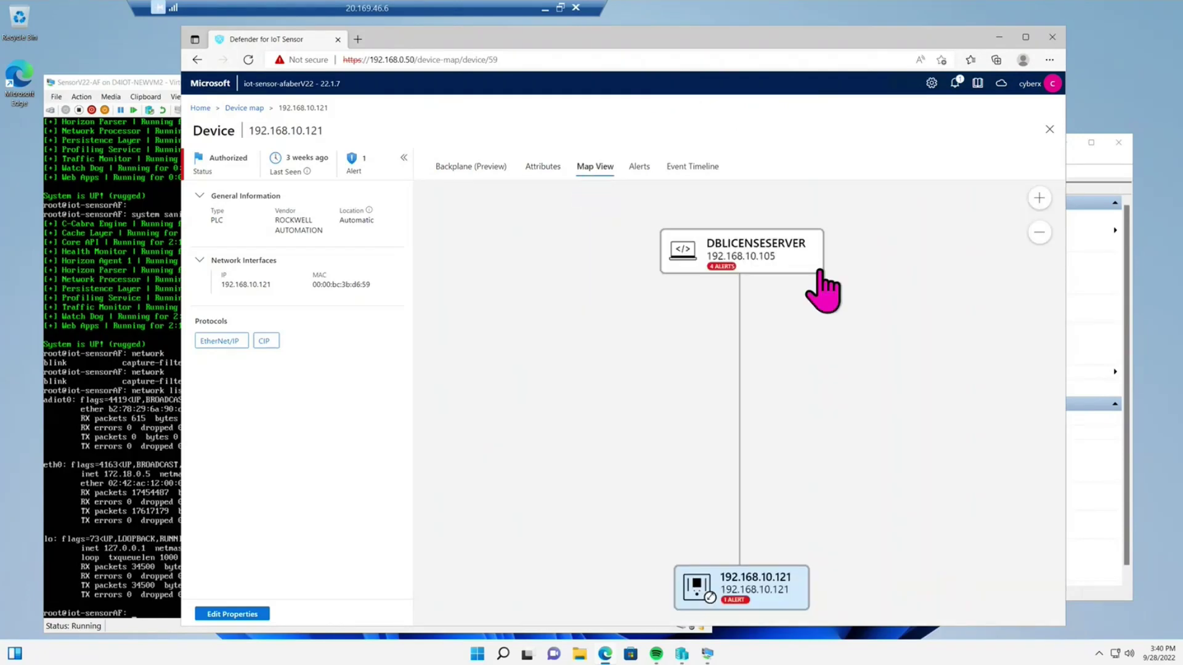
{"action": "left_click", "coordinate": [640, 174]}
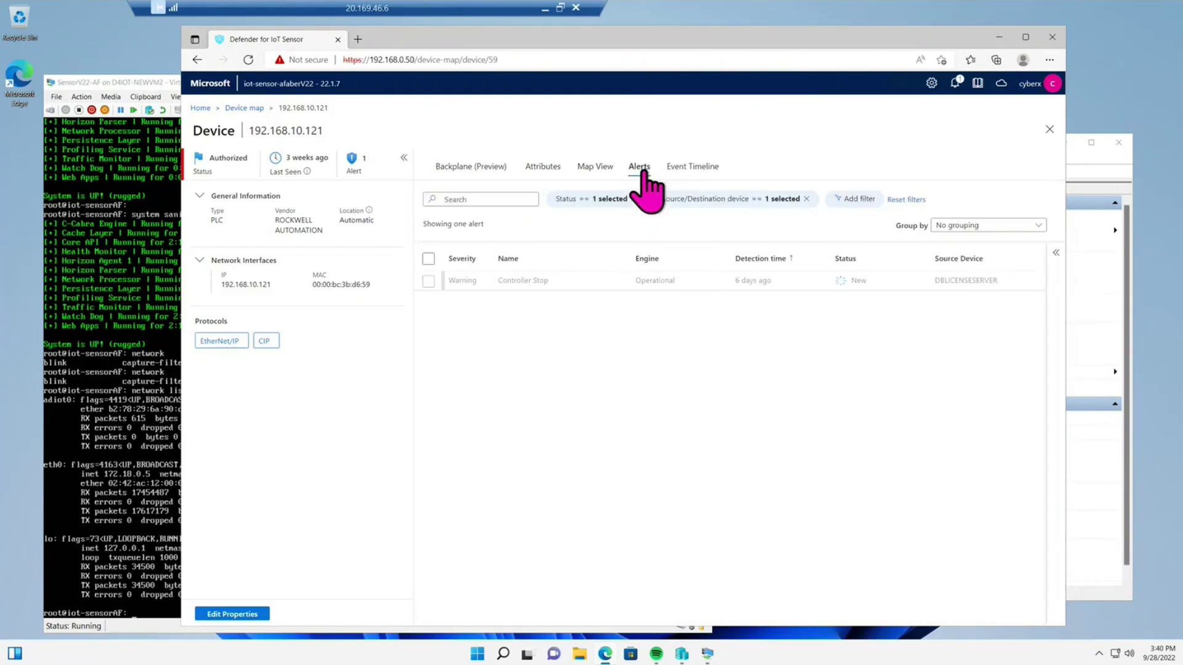
{"action": "left_click", "coordinate": [699, 176]}
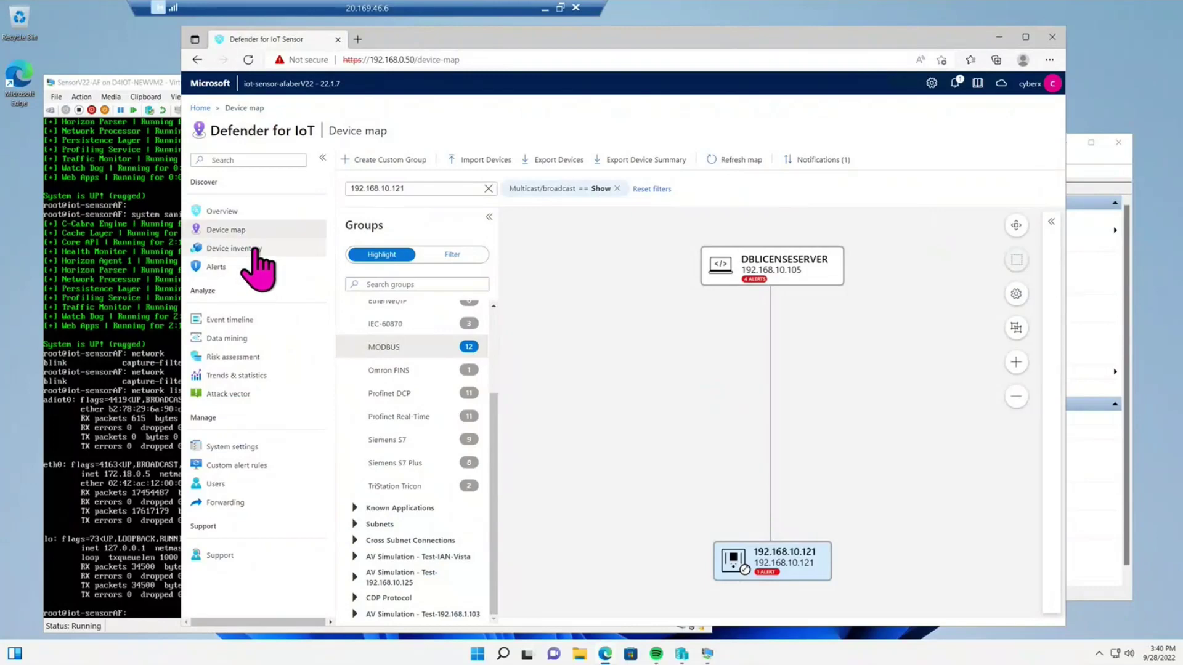
- Export the Device inventory list of 218 devices to a CSV file
{"action": "left_click", "coordinate": [254, 249]}
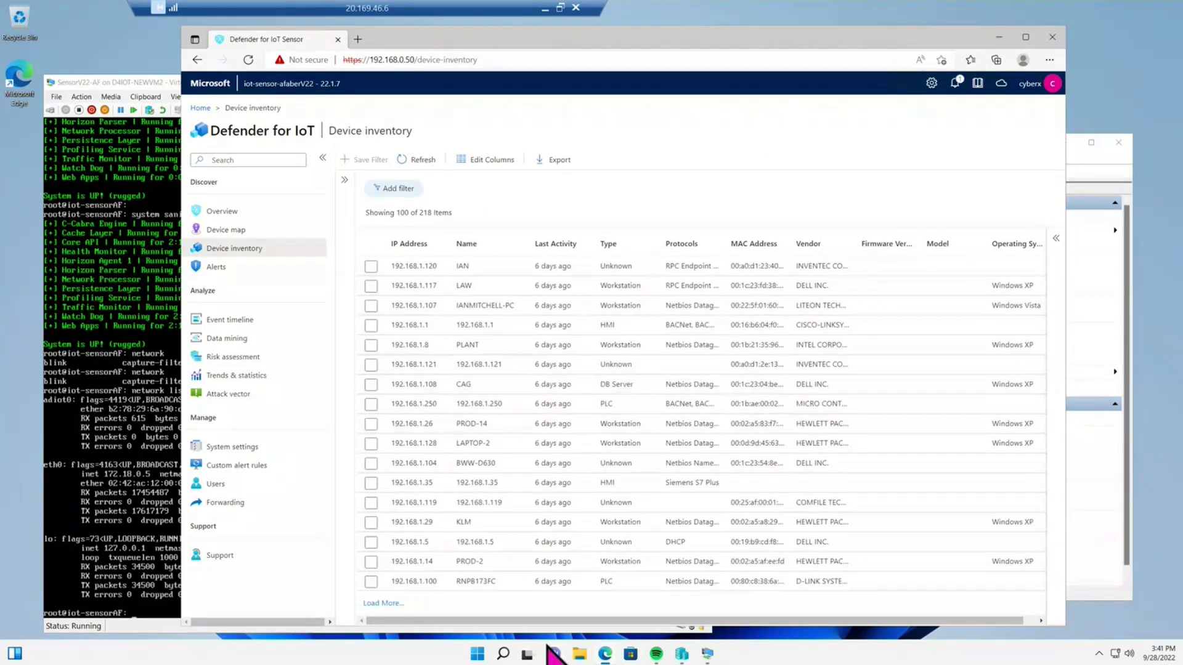
{"action": "left_click", "coordinate": [556, 161]}
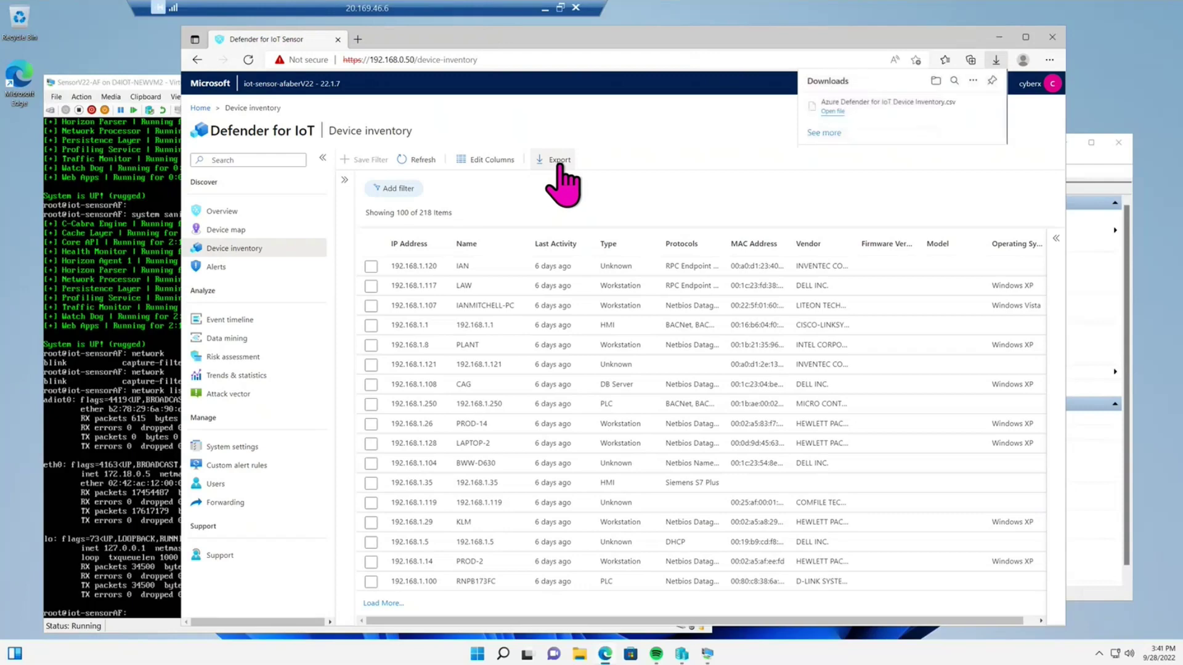
{"action": "mouse_move", "coordinate": [953, 114]}
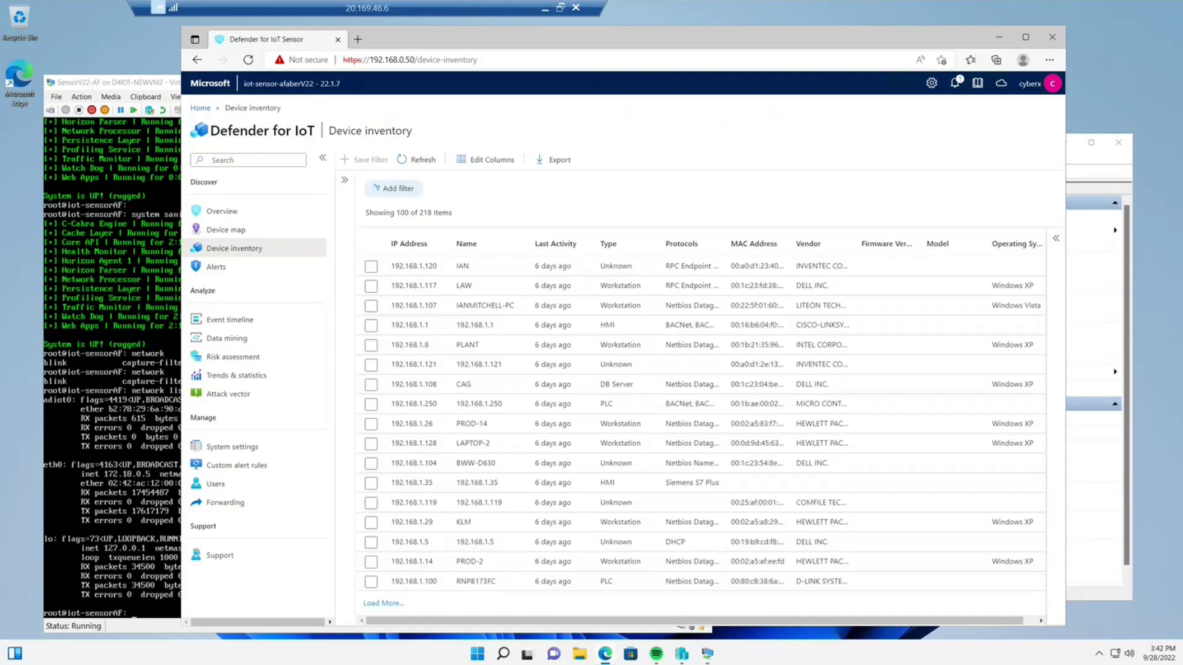
- Open critical alert 123, Unauthorized Internet Connectivity Detected, and show its Take Action remediation steps
{"action": "left_click", "coordinate": [225, 269]}
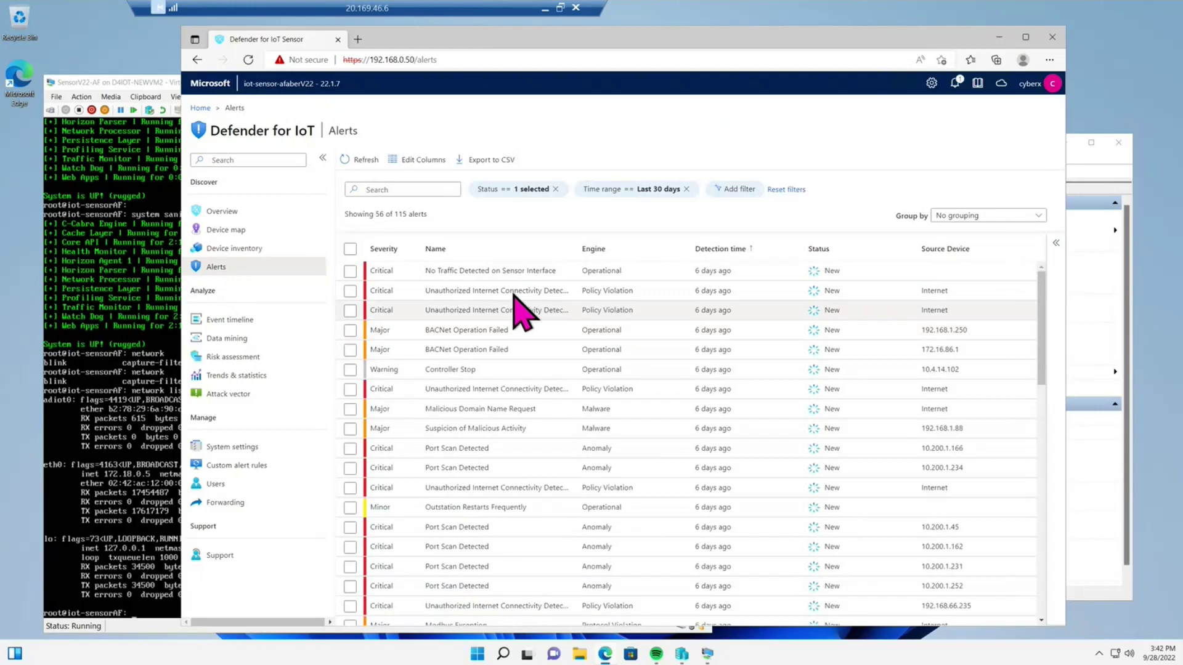
{"action": "left_click_drag", "start_coordinate": [577, 247], "coordinate": [659, 244]}
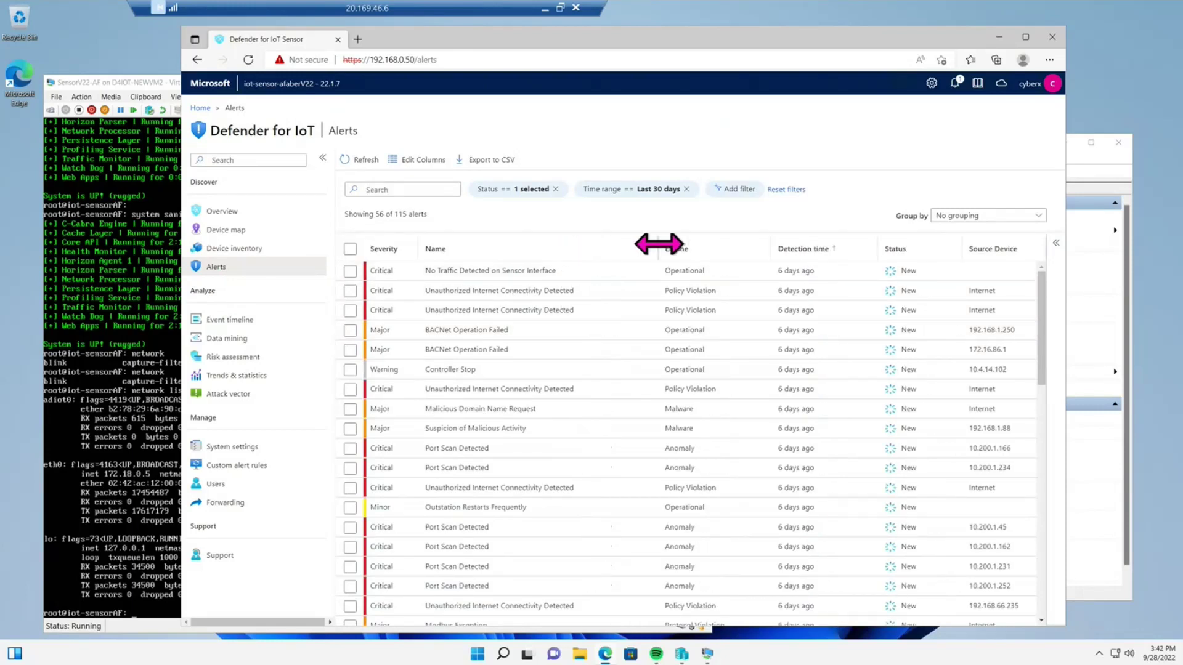
{"action": "left_click", "coordinate": [567, 292]}
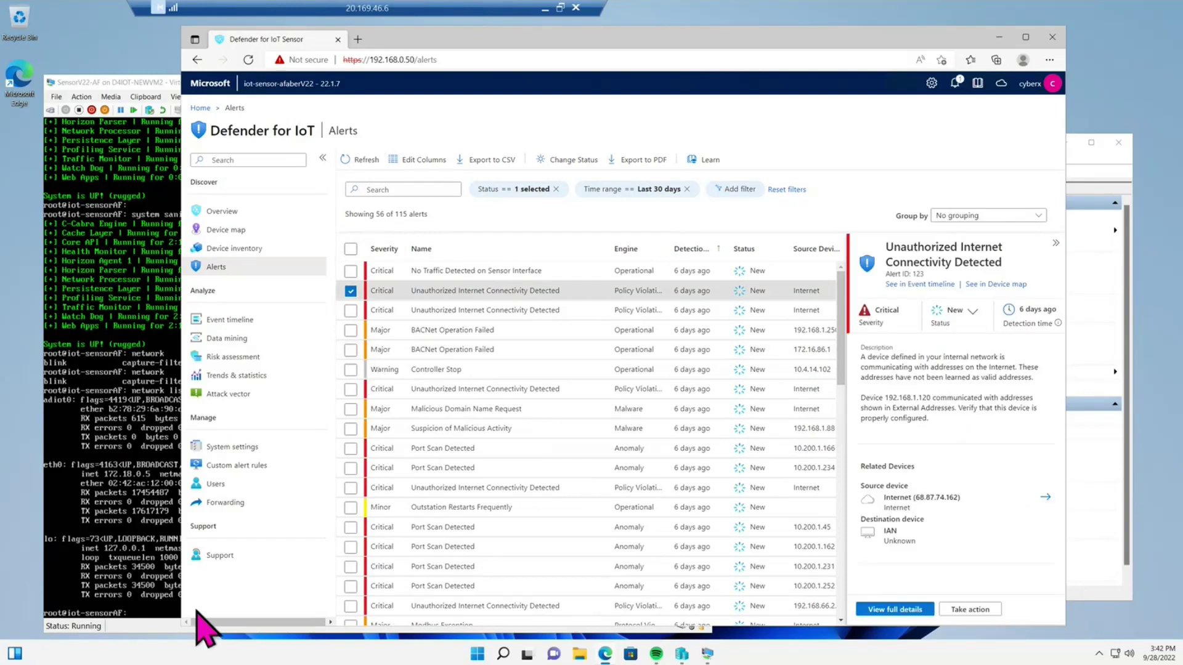
{"action": "left_click_drag", "start_coordinate": [181, 615], "coordinate": [81, 614]}
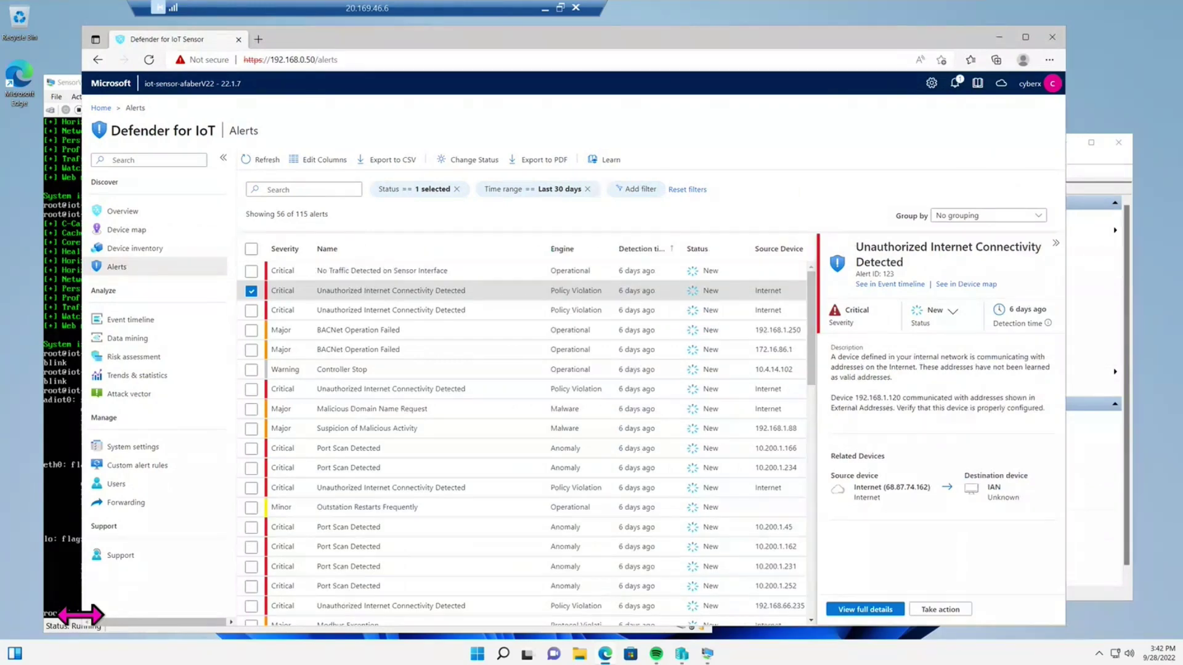
{"action": "left_click", "coordinate": [953, 312]}
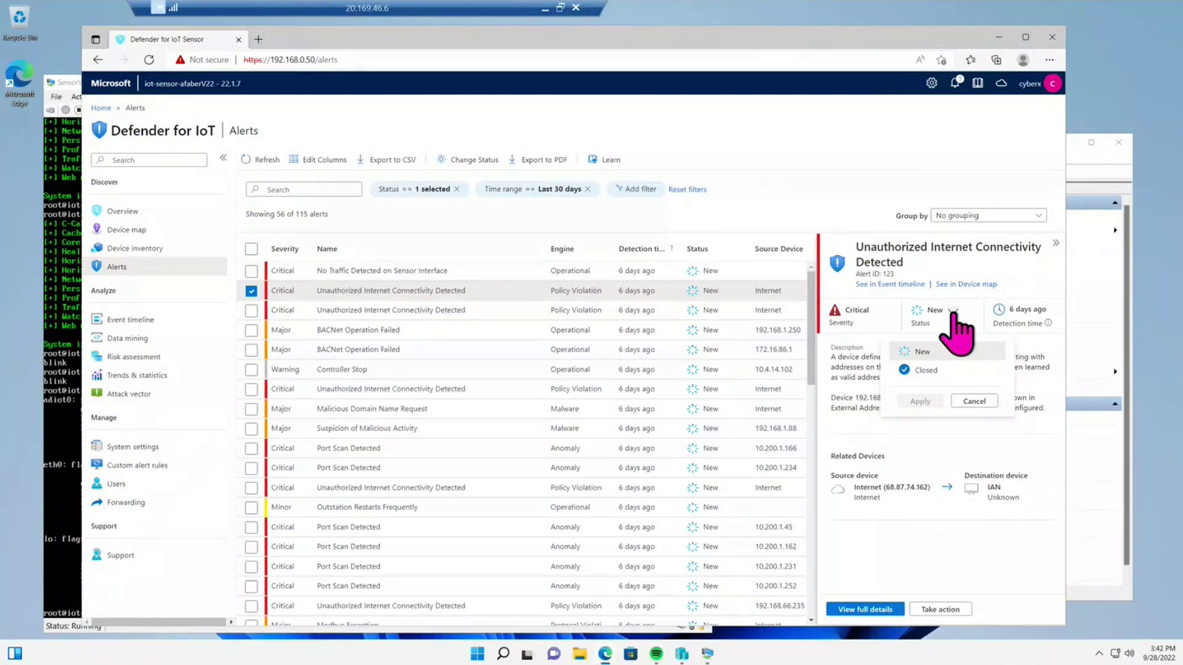
{"action": "left_click", "coordinate": [929, 609]}
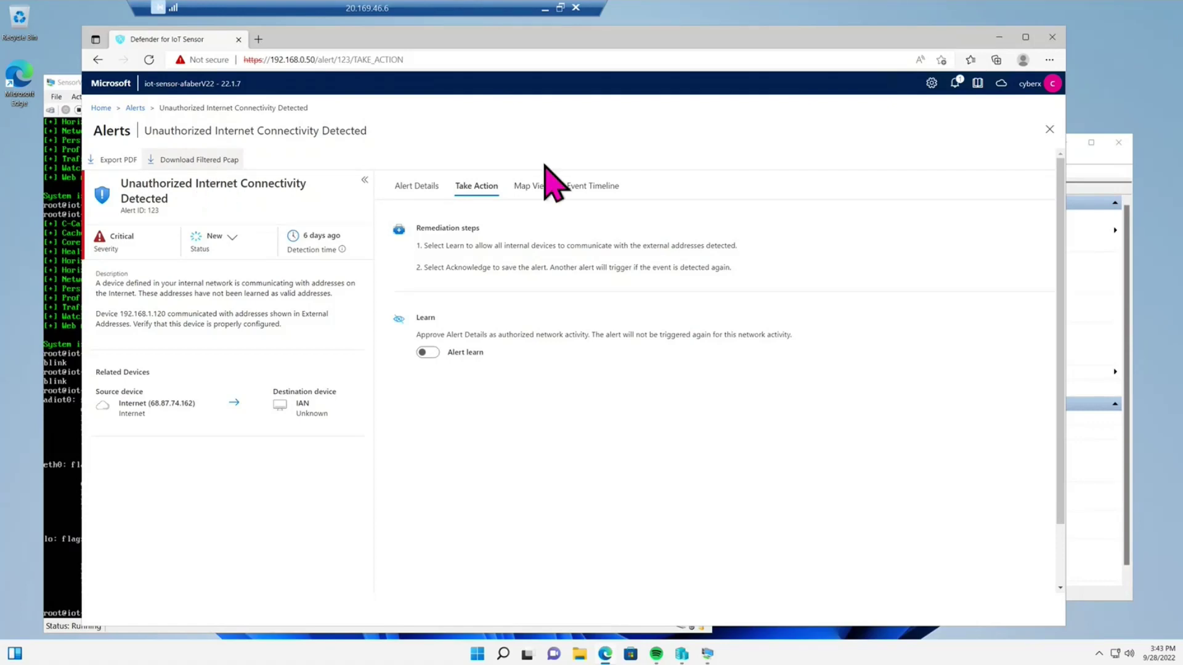
- Review alert 123's event timeline, including the 10:00:35 event, then close the alert
{"action": "left_click", "coordinate": [593, 186]}
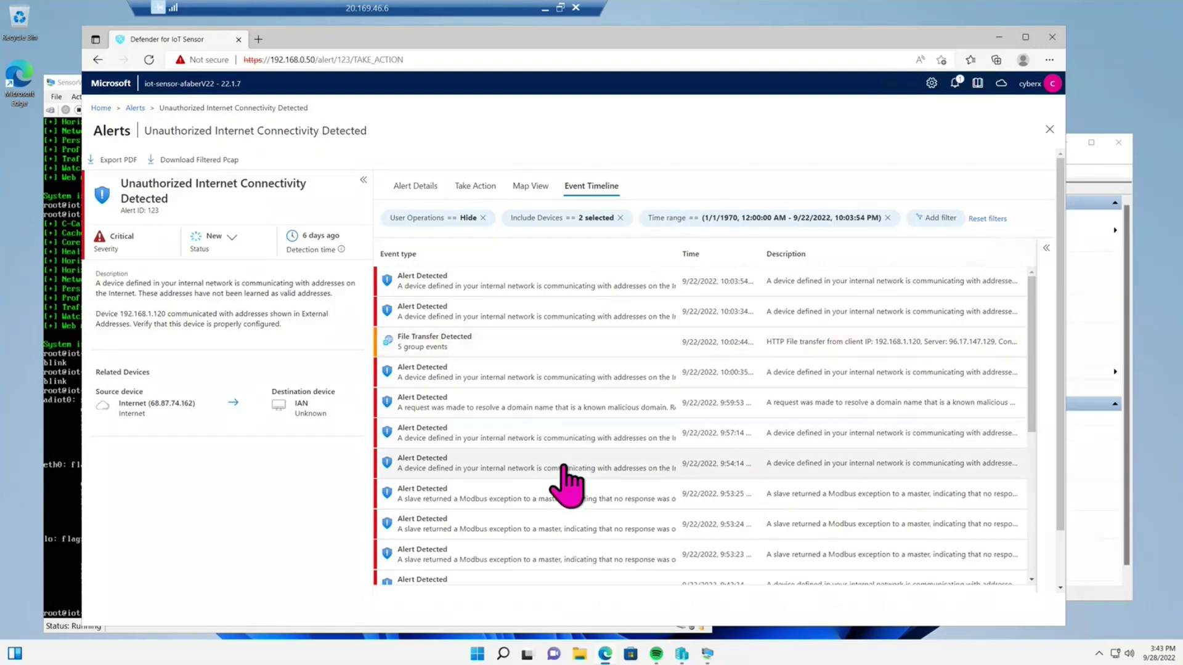
{"action": "scroll", "coordinate": [564, 483], "scroll_direction": "down", "scroll_amount": 5}
{"action": "scroll", "coordinate": [565, 483], "scroll_direction": "up", "scroll_amount": 5}
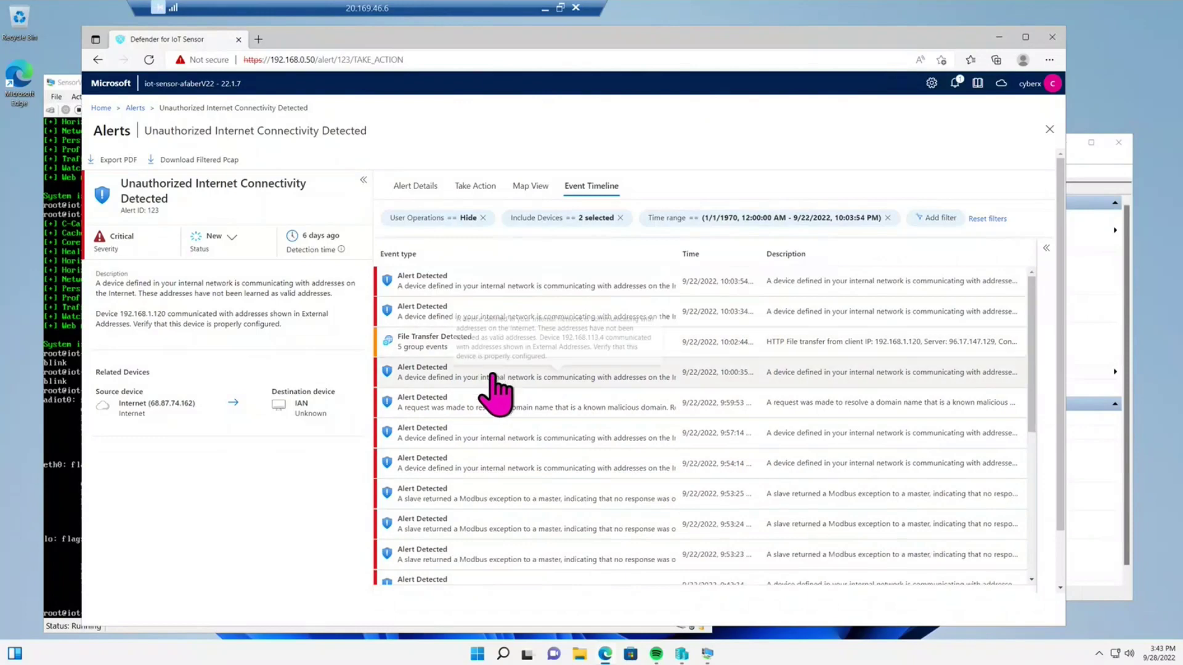
{"action": "left_click", "coordinate": [459, 386]}
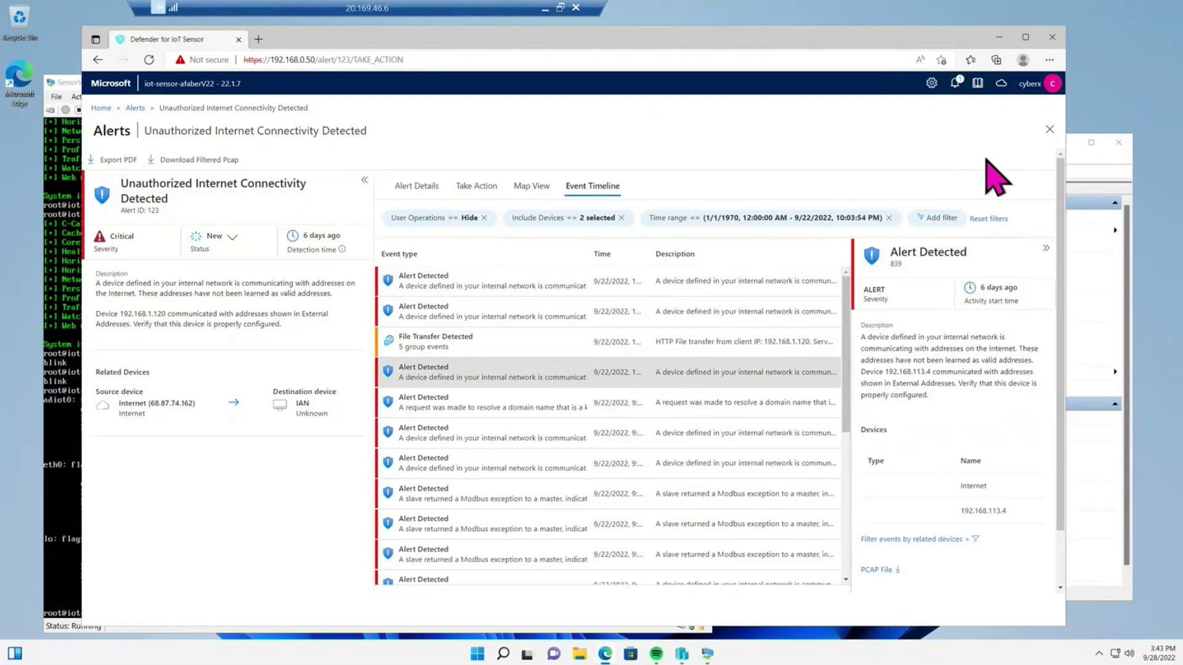
{"action": "left_click", "coordinate": [1049, 129]}
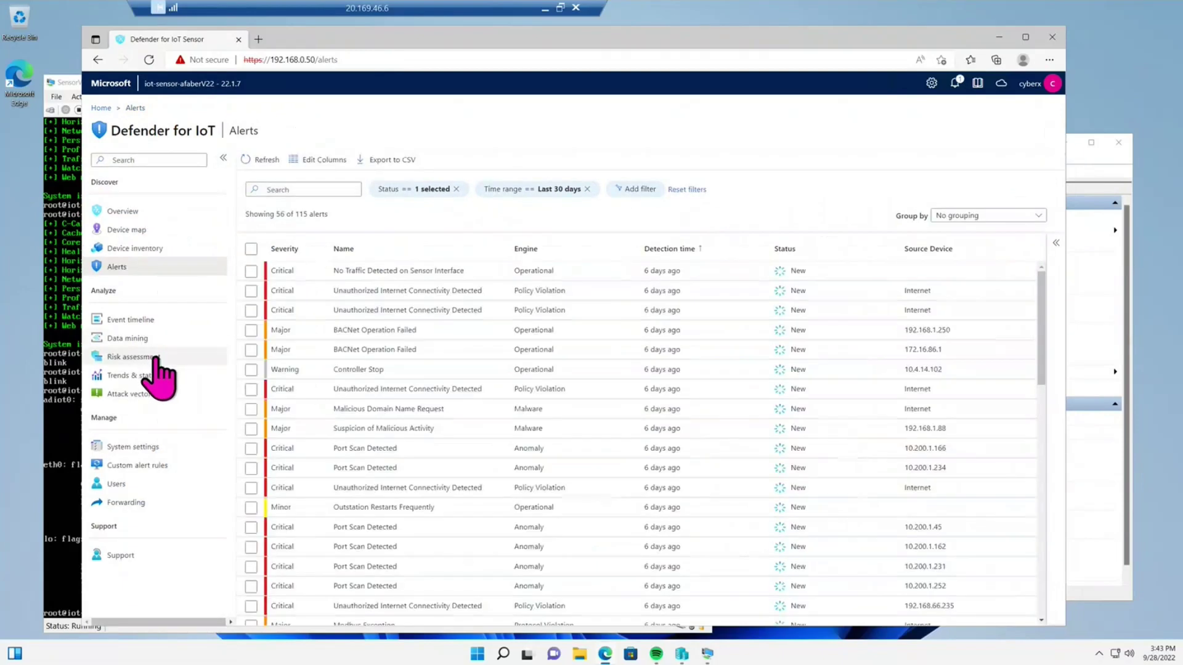
- Download risk-assessment-report-1.pdf from Risk assessment and open the PDF
{"action": "left_click", "coordinate": [155, 359]}
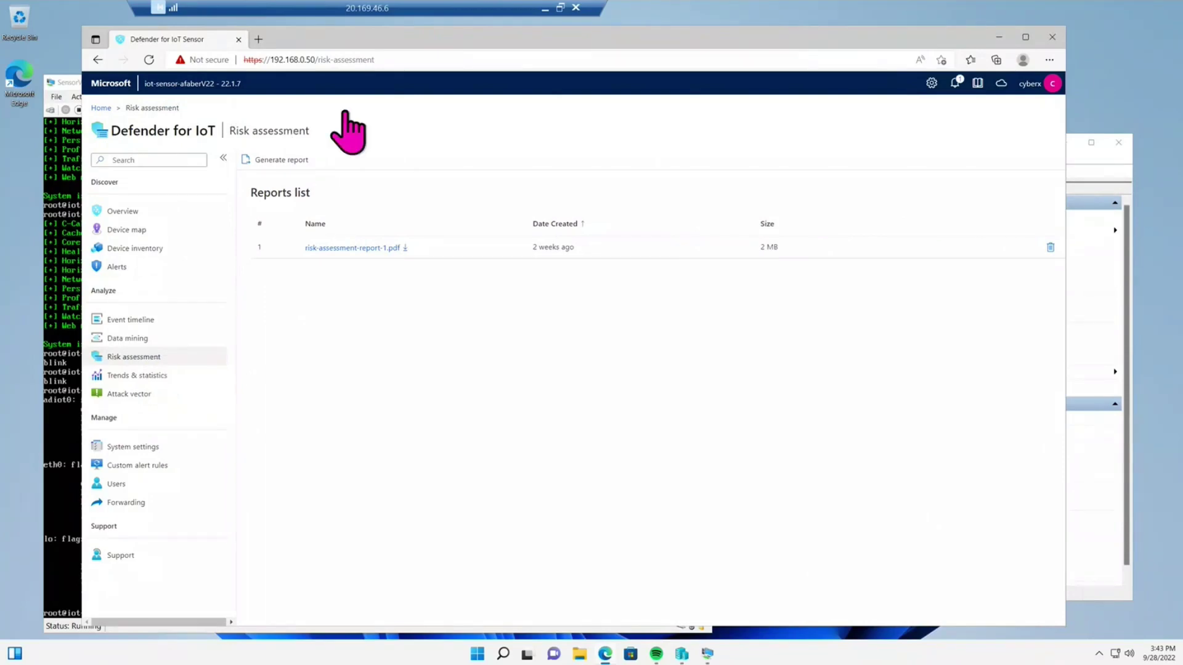
{"action": "left_click", "coordinate": [352, 249]}
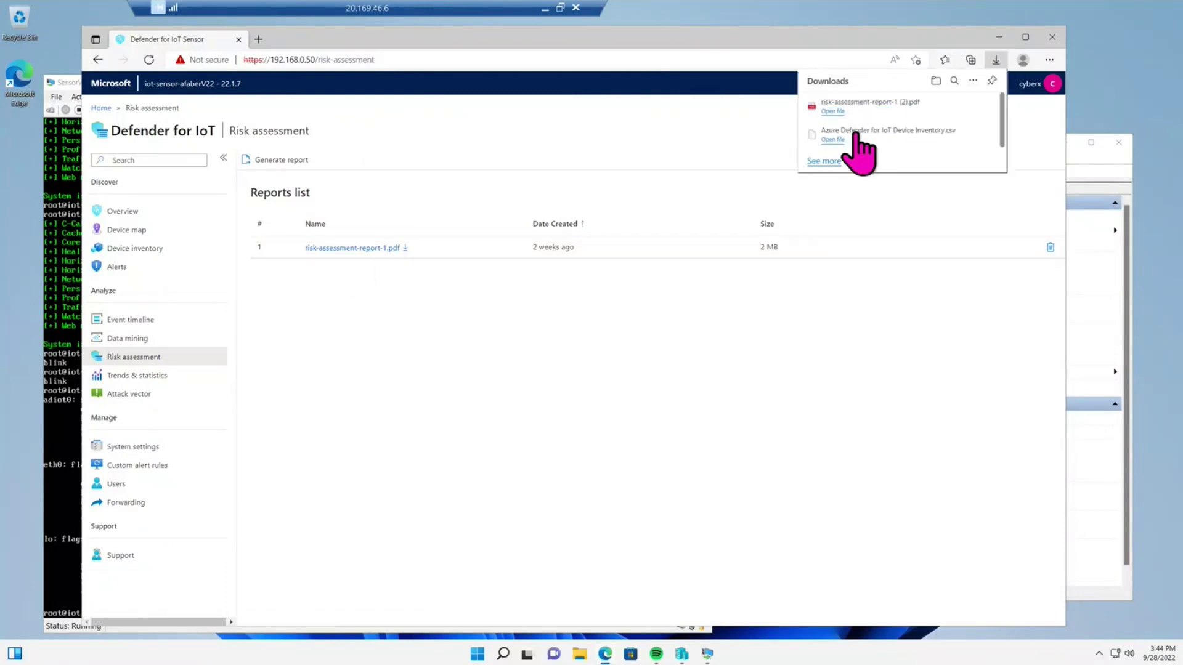
{"action": "left_click", "coordinate": [859, 114]}
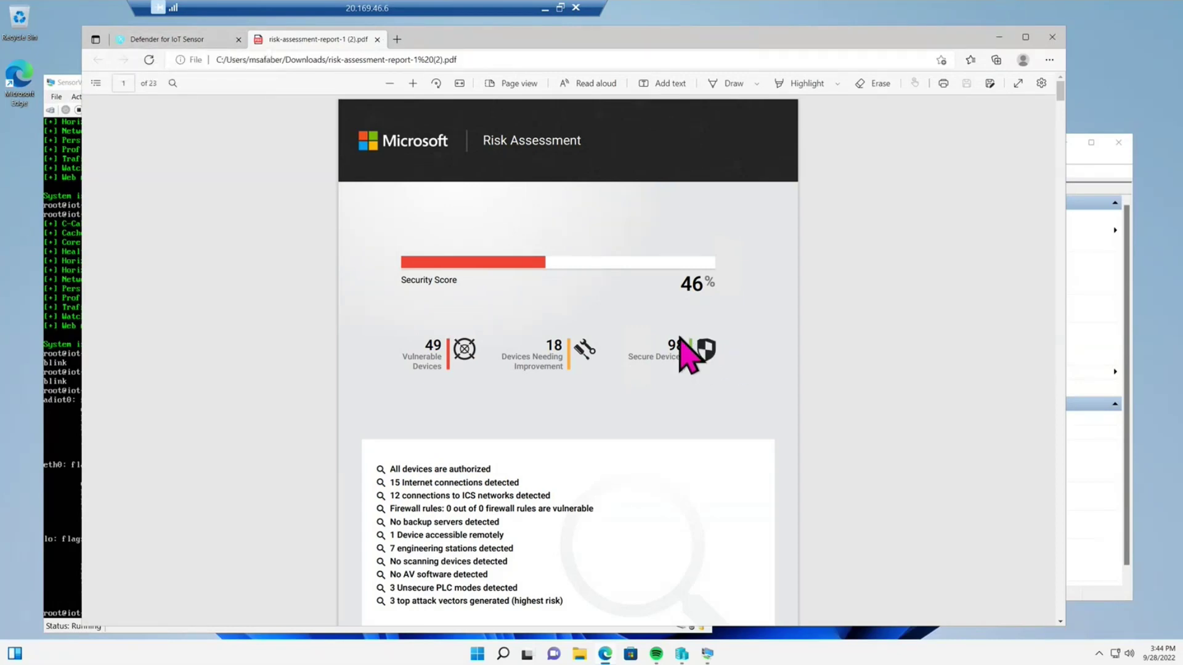
- Scroll the risk assessment PDF from the 46% security score to page 7, Top Vulnerable Devices
{"action": "scroll", "coordinate": [718, 470], "scroll_direction": "down", "scroll_amount": 1}
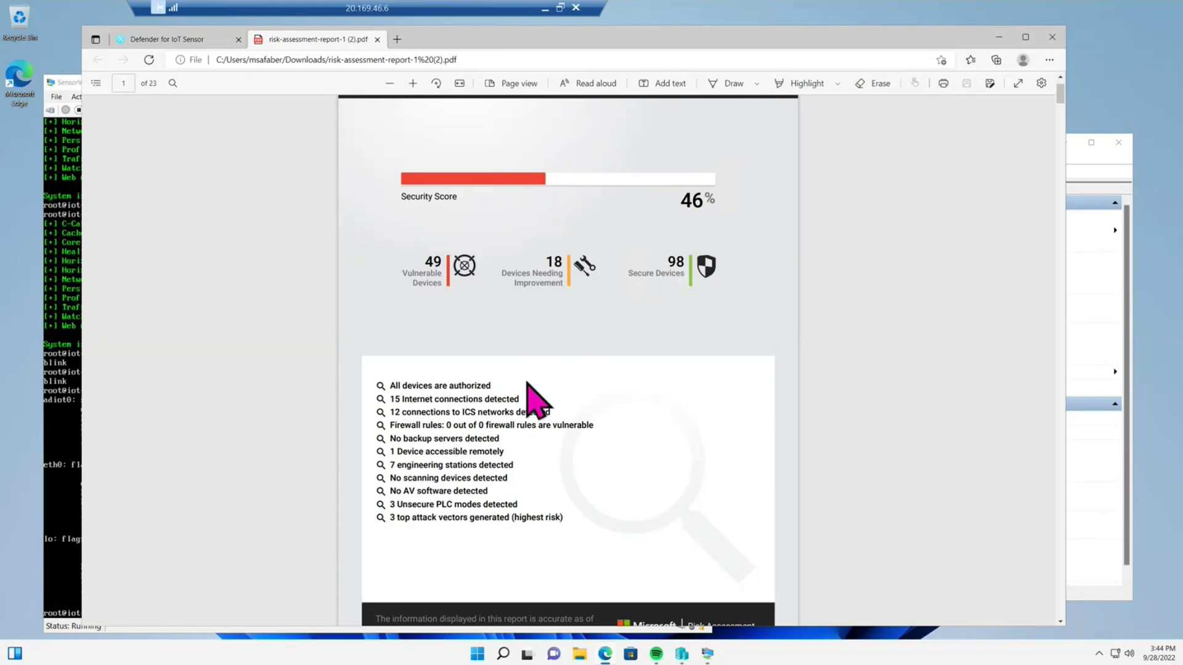
{"action": "scroll", "coordinate": [548, 394], "scroll_direction": "down", "scroll_amount": 5}
{"action": "scroll", "coordinate": [548, 394], "scroll_direction": "down", "scroll_amount": 5}
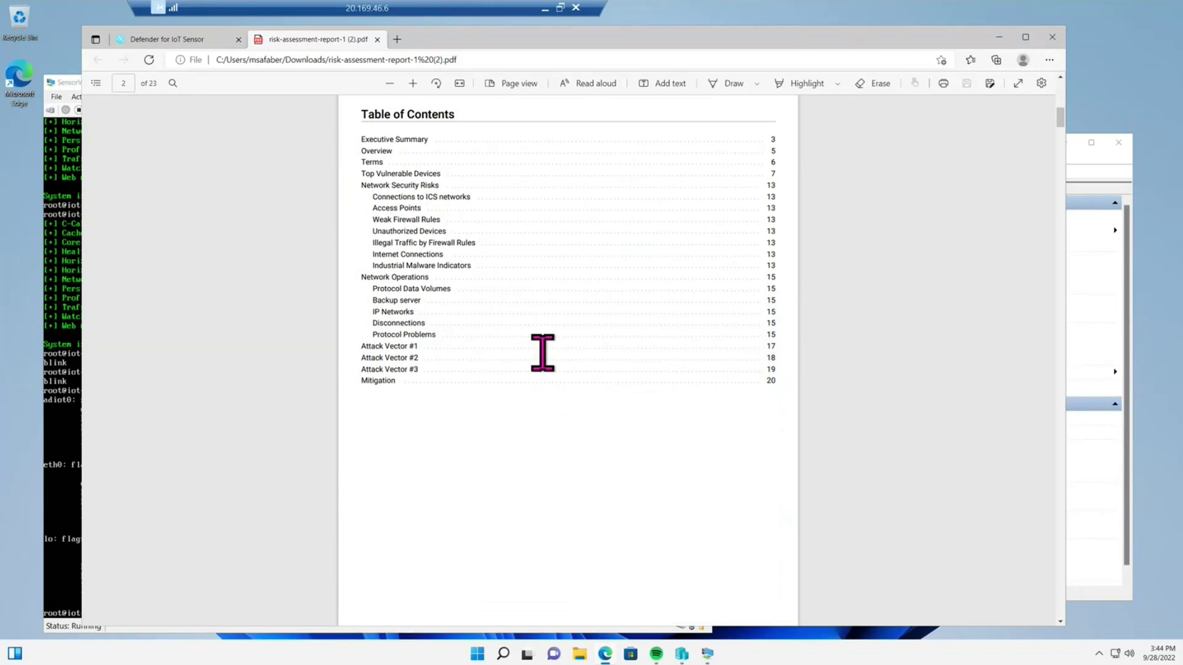
{"action": "scroll", "coordinate": [542, 353], "scroll_direction": "down", "scroll_amount": 8}
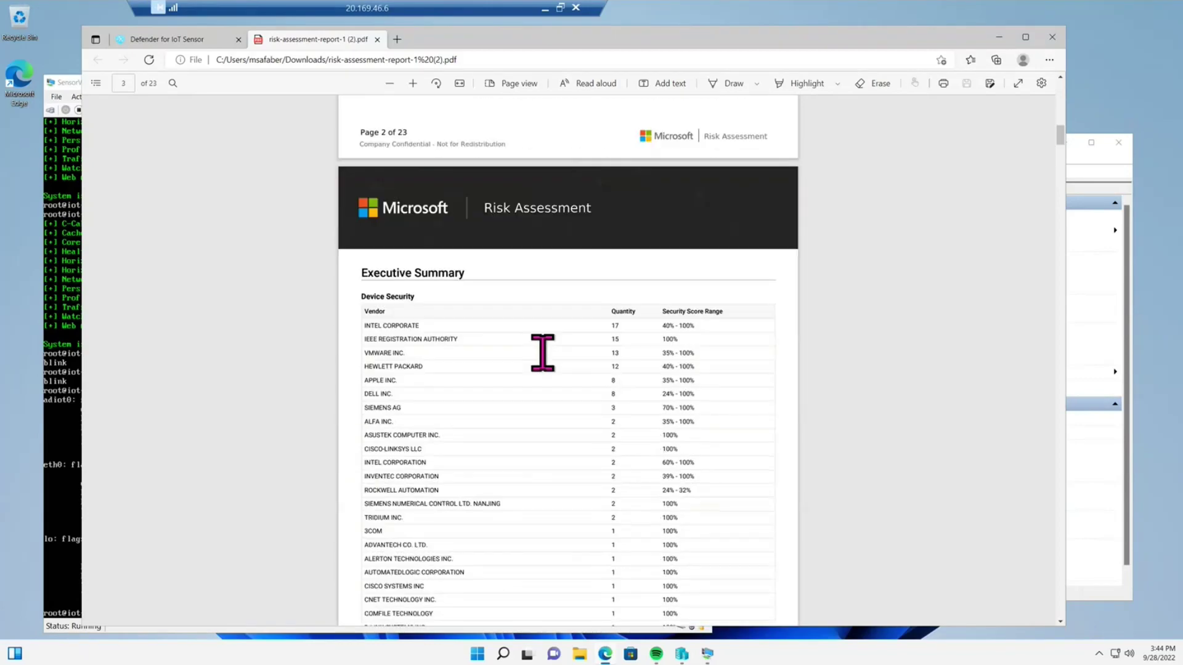
{"action": "scroll", "coordinate": [542, 352], "scroll_direction": "down", "scroll_amount": 8}
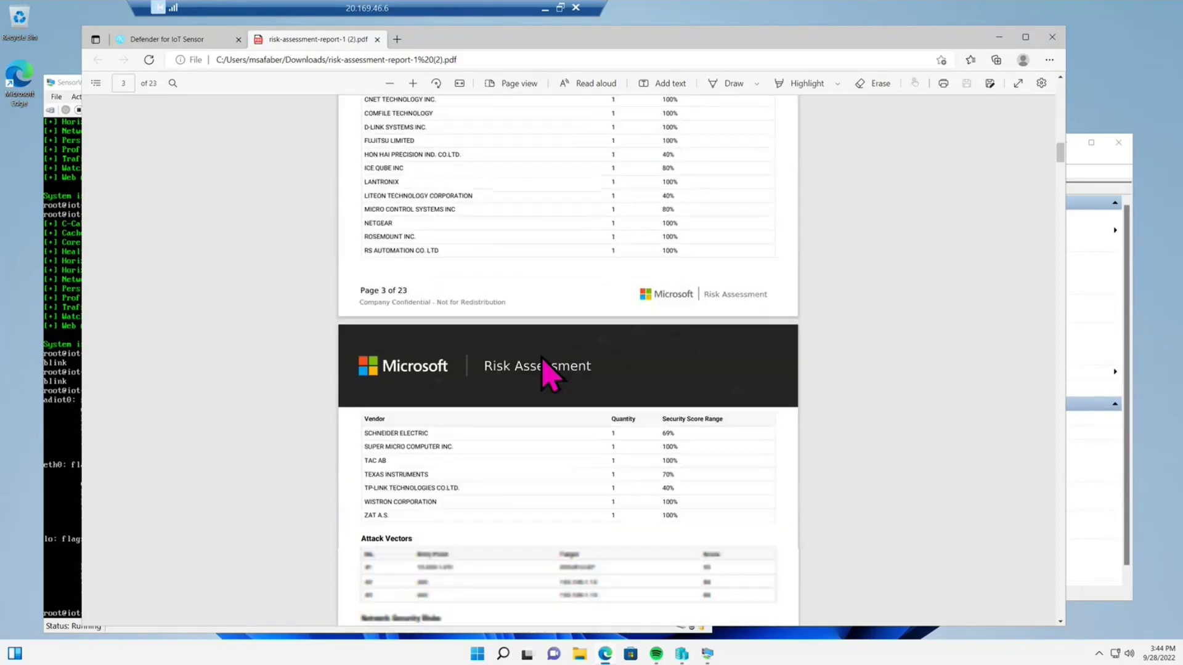
{"action": "scroll", "coordinate": [542, 358], "scroll_direction": "down", "scroll_amount": 1}
{"action": "scroll", "coordinate": [536, 361], "scroll_direction": "down", "scroll_amount": 4}
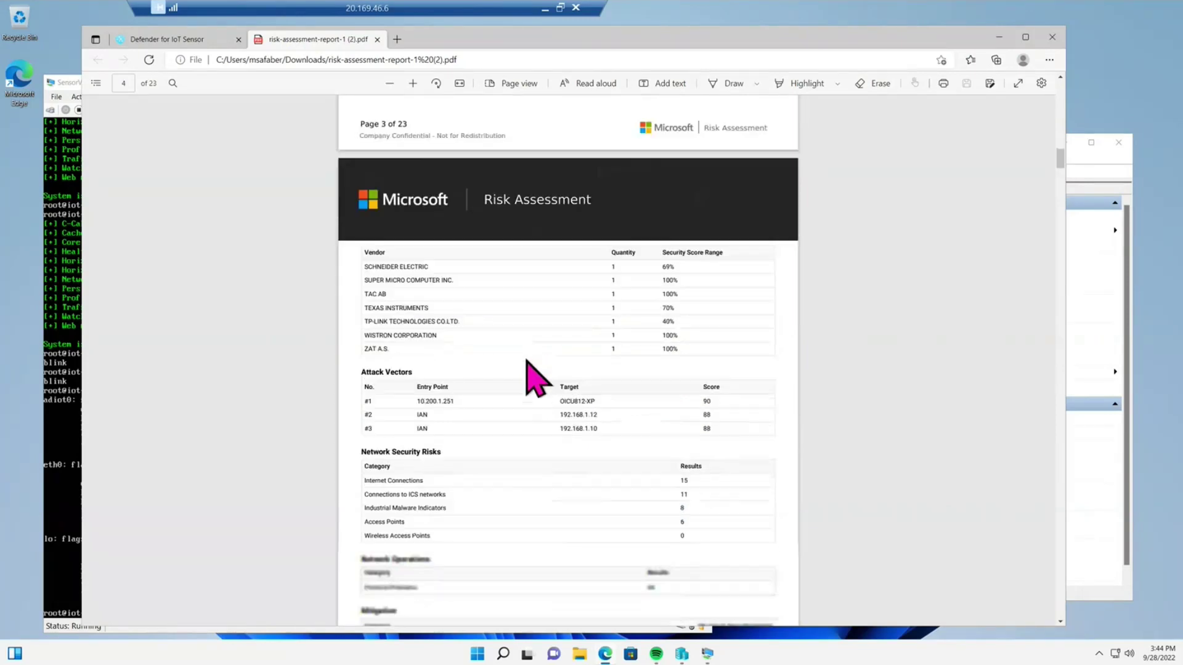
{"action": "scroll", "coordinate": [525, 362], "scroll_direction": "down", "scroll_amount": 3}
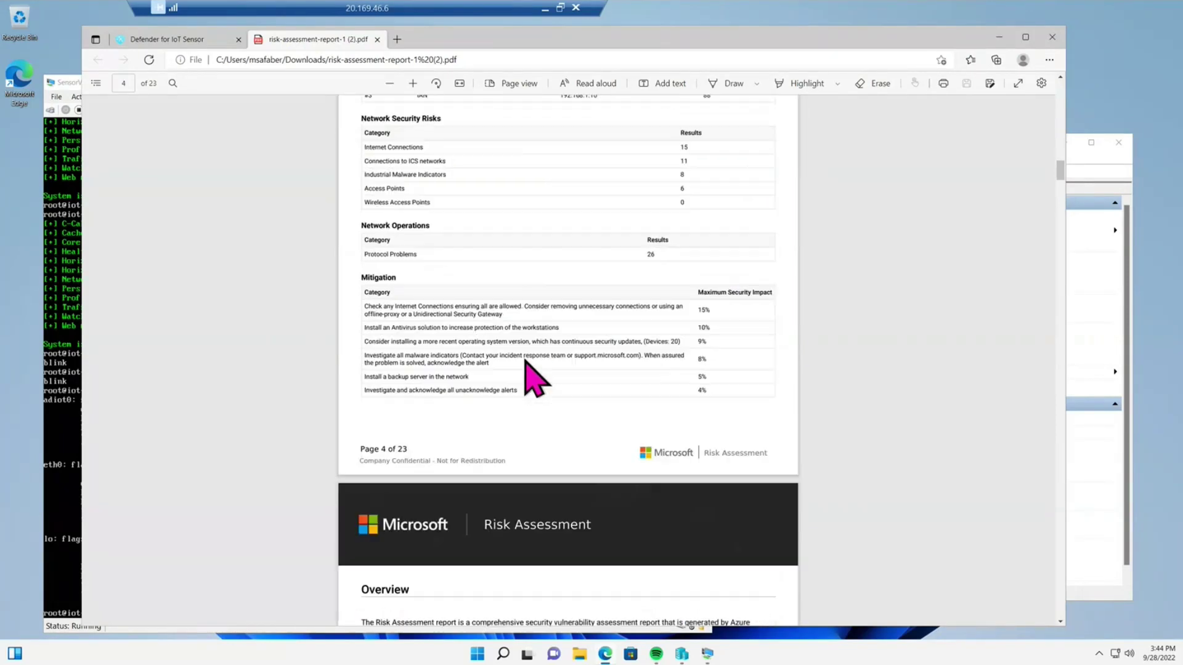
{"action": "scroll", "coordinate": [534, 377], "scroll_direction": "down", "scroll_amount": 1}
{"action": "scroll", "coordinate": [534, 377], "scroll_direction": "down", "scroll_amount": 10}
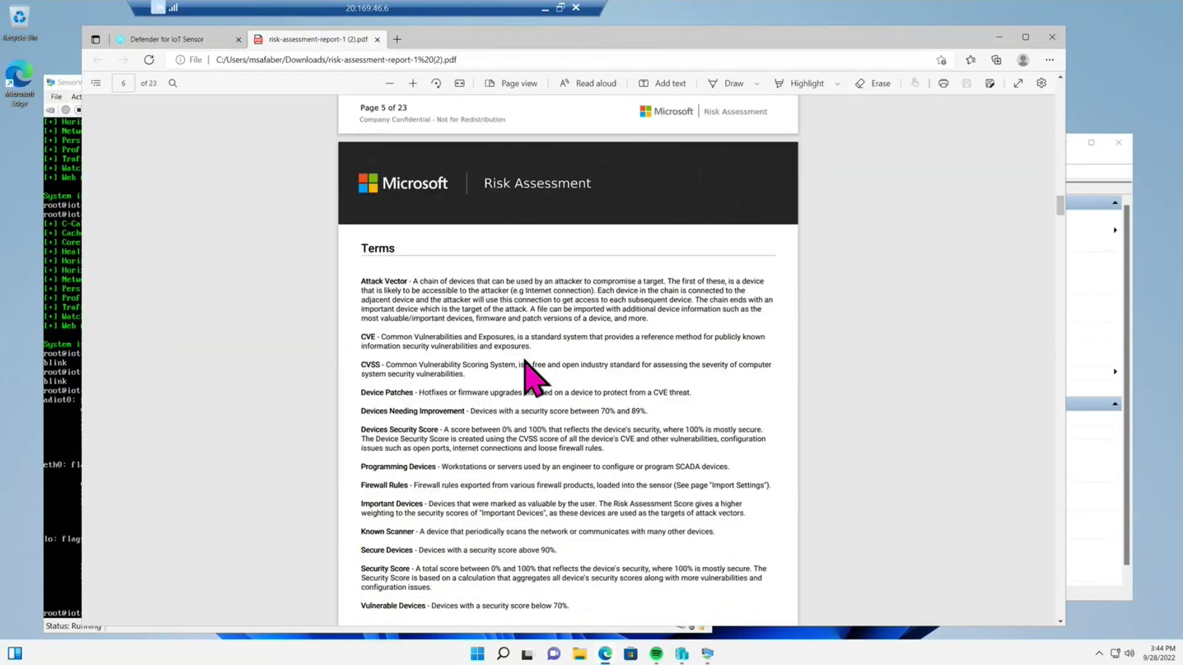
{"action": "scroll", "coordinate": [525, 362], "scroll_direction": "down", "scroll_amount": 7}
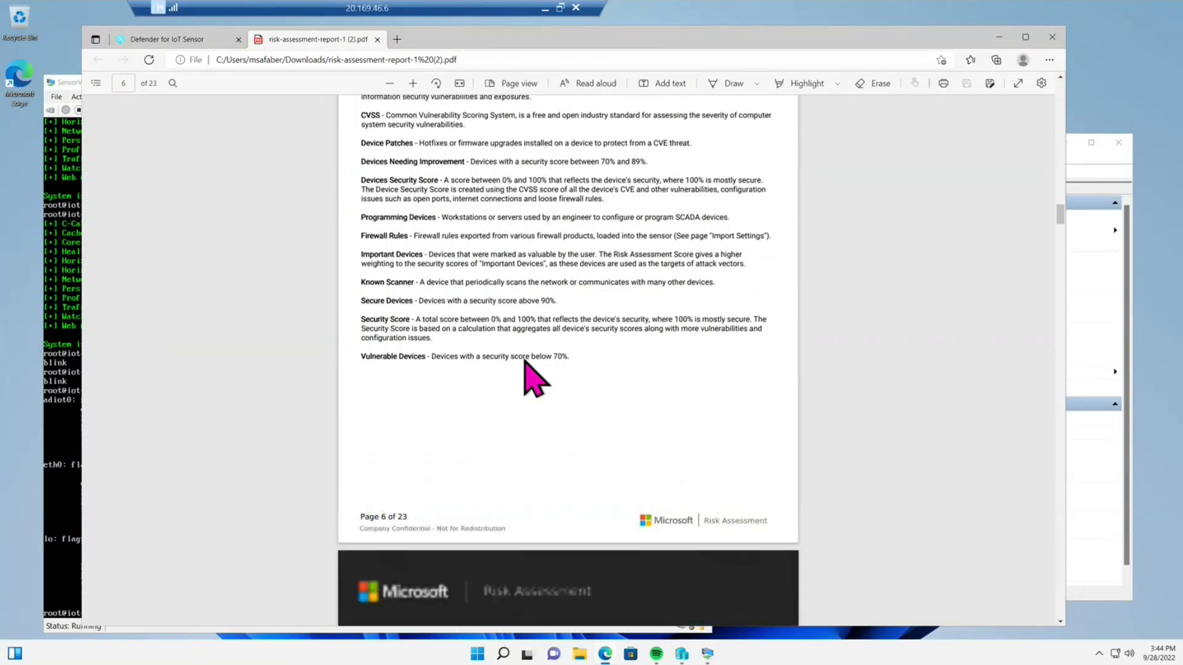
{"action": "scroll", "coordinate": [522, 363], "scroll_direction": "down", "scroll_amount": 2}
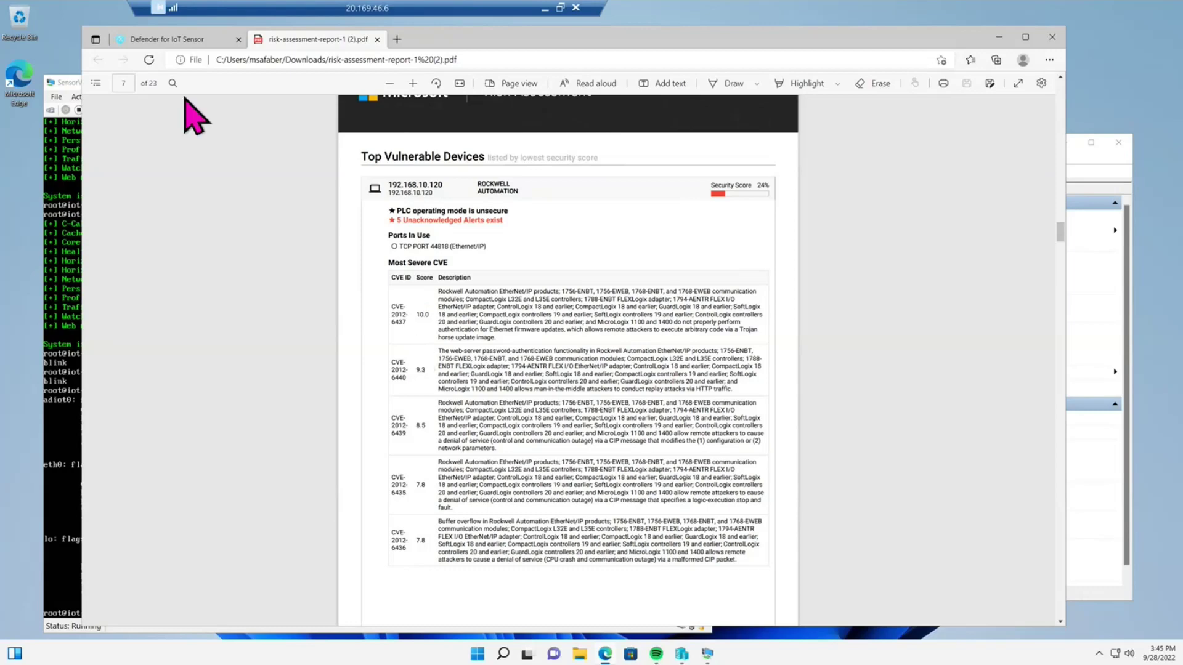
- Back in the sensor console, open the Add attack vector simulation form on Attack vector
{"action": "left_click", "coordinate": [175, 41]}
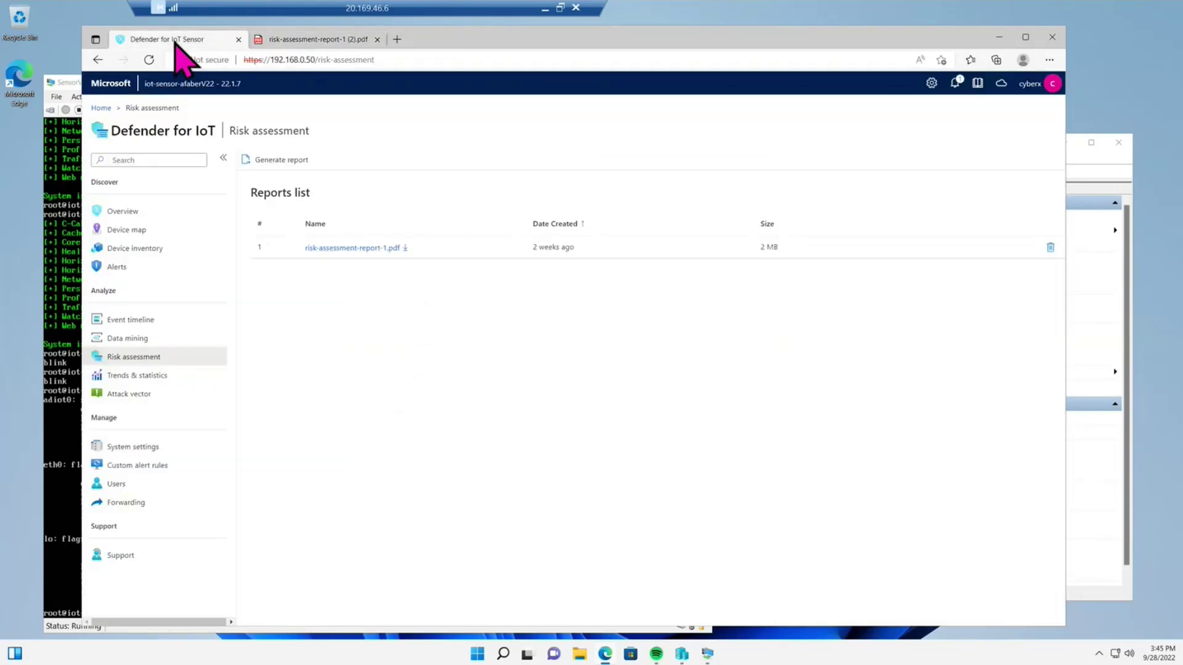
{"action": "left_click", "coordinate": [146, 397]}
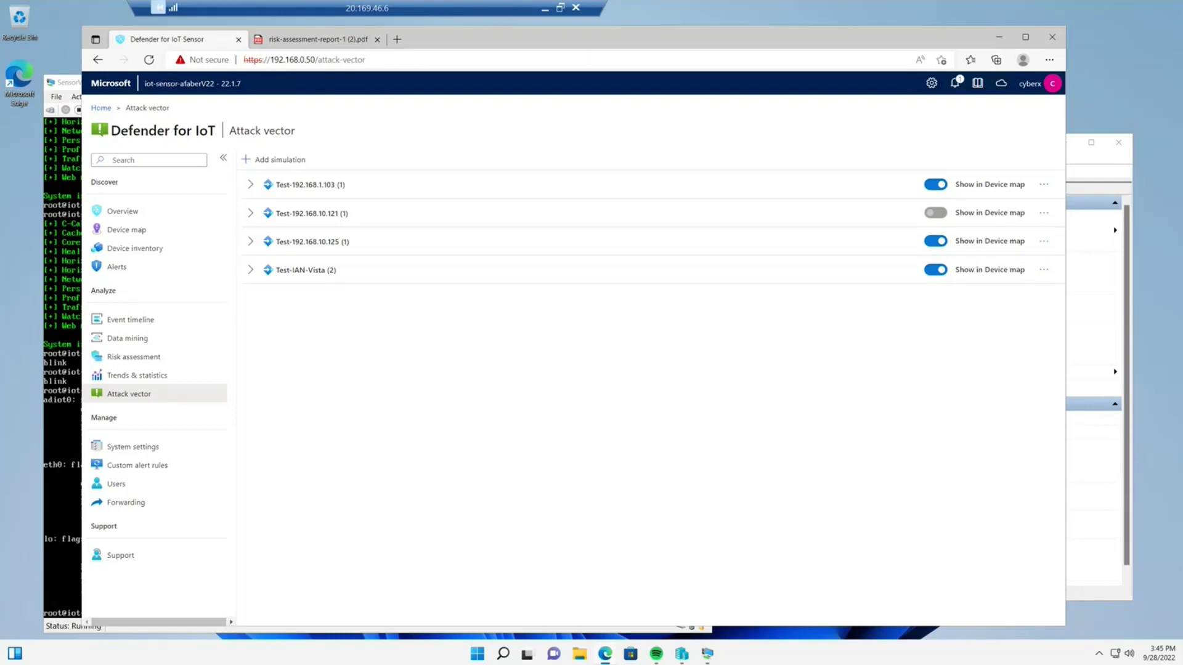
{"action": "left_click", "coordinate": [294, 163]}
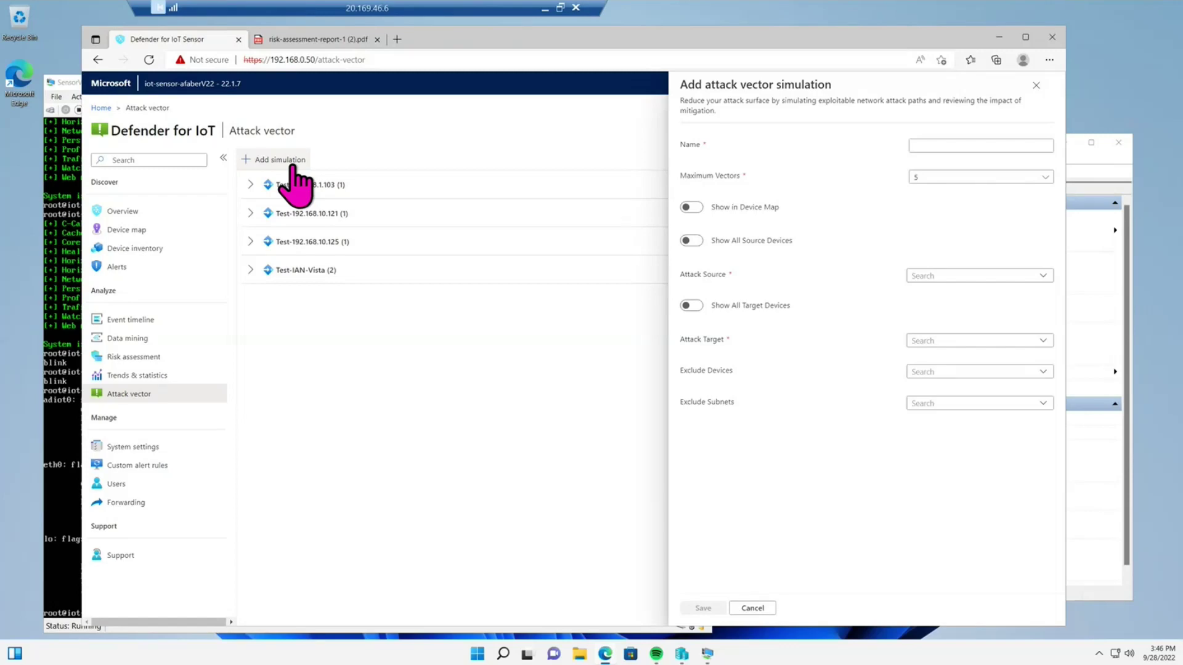
- Discard the new simulation and expand Test-192.168.1.103, Test-192.168.10.121 and Test-192.168.10.125
{"action": "left_click", "coordinate": [967, 145]}
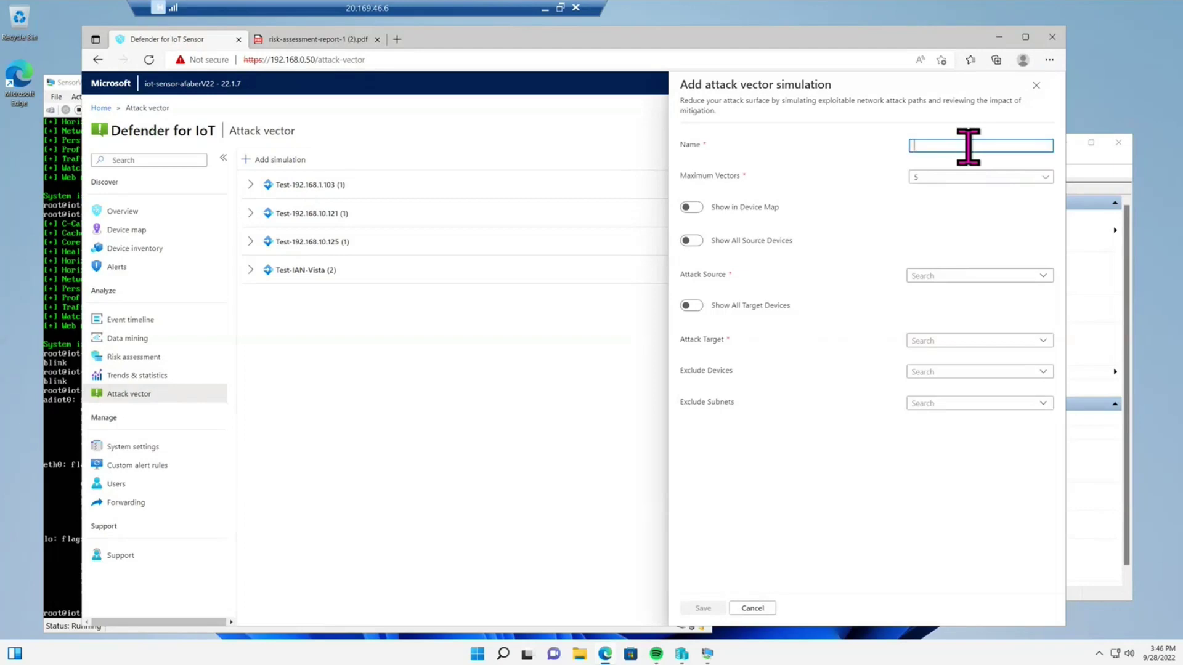
{"action": "left_click", "coordinate": [1036, 85]}
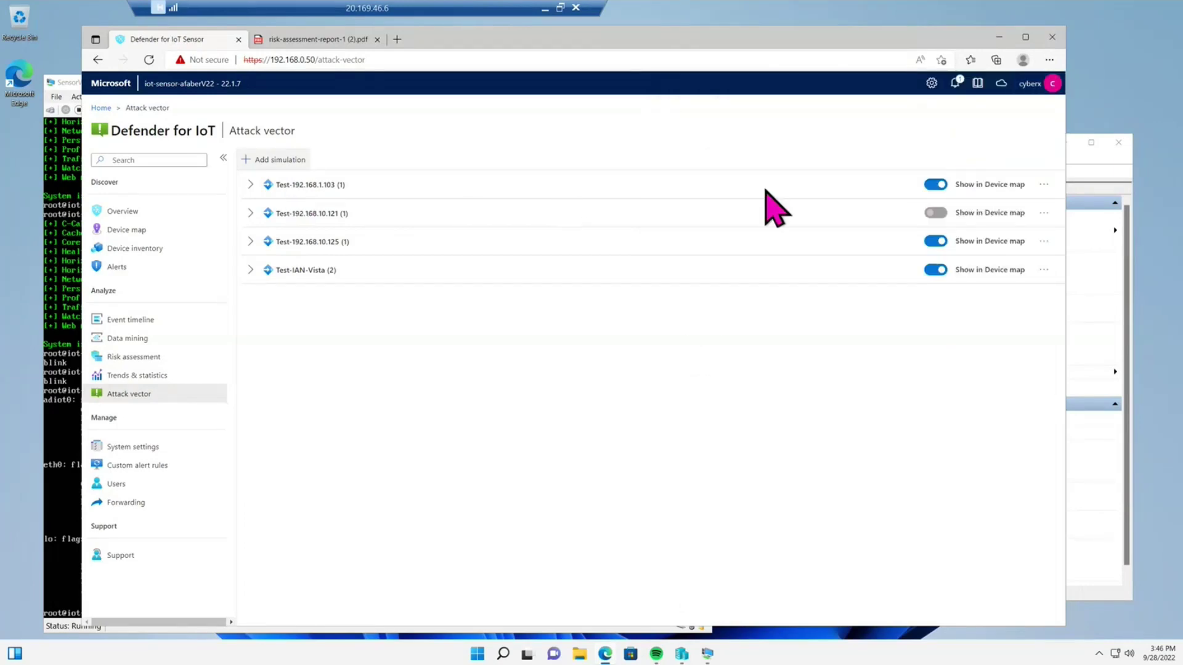
{"action": "left_click", "coordinate": [250, 185]}
{"action": "left_click", "coordinate": [250, 242]}
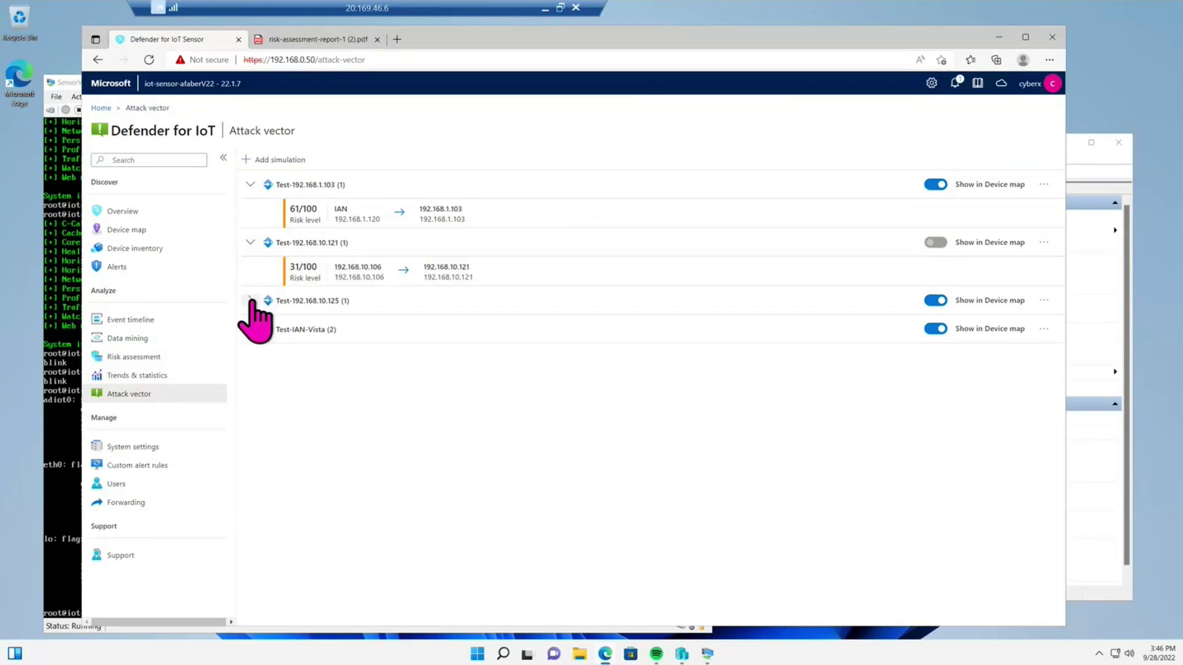
{"action": "left_click", "coordinate": [250, 300]}
- View and close the IAN to 192.168.1.103 path details, then show Test-192.168.1.103's actions menu
{"action": "left_click", "coordinate": [351, 220]}
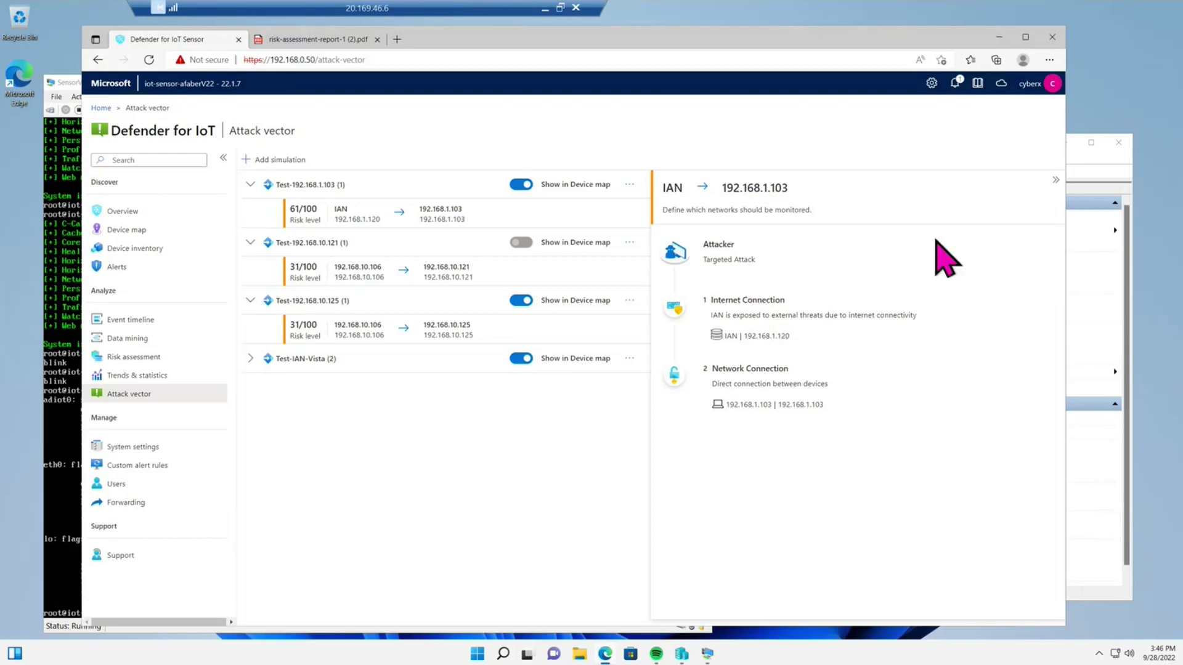
{"action": "left_click", "coordinate": [1055, 179]}
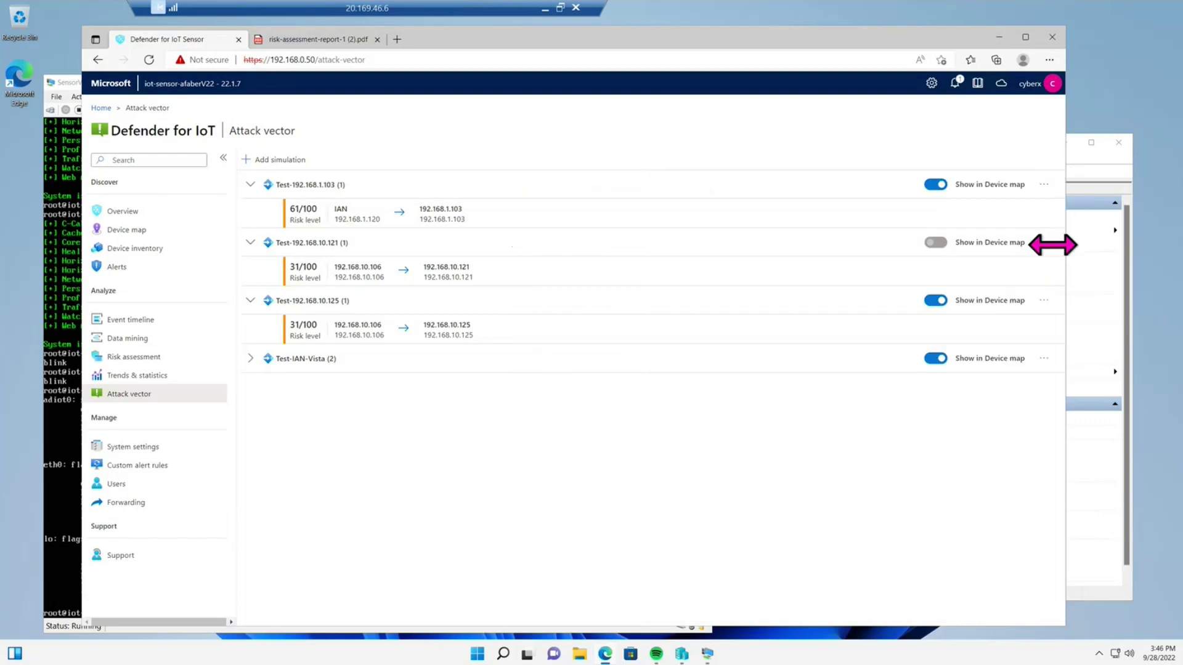
{"action": "left_click", "coordinate": [1046, 186]}
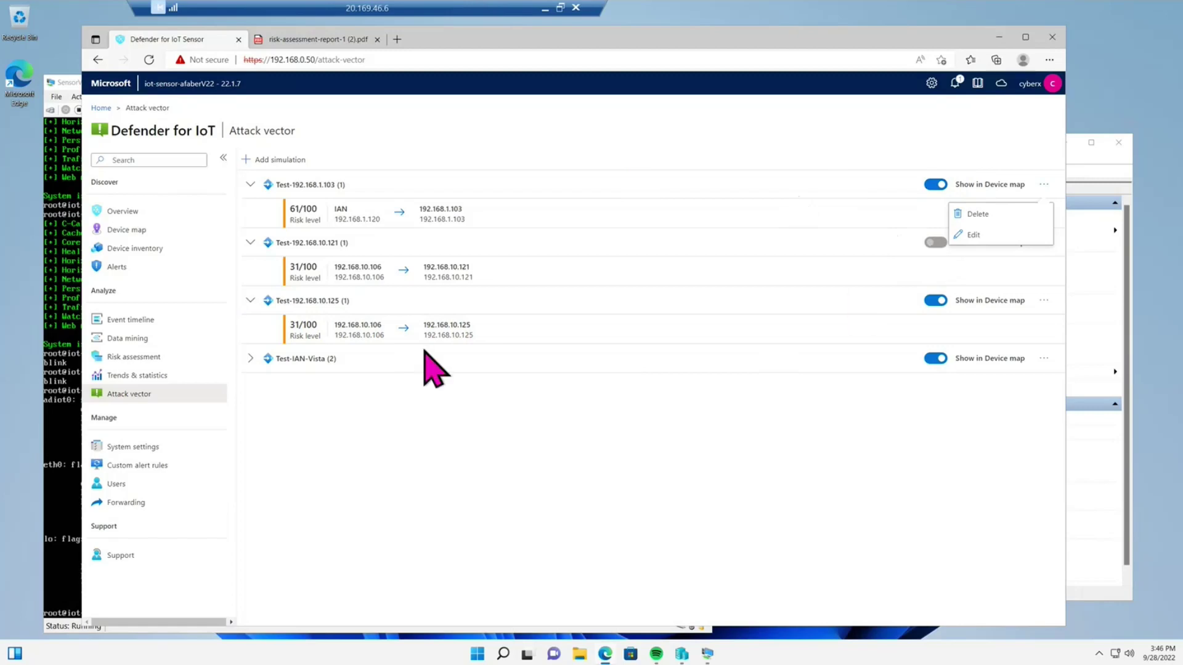
- On the Device map, show the 192.168.1.88 to IANMITCHELL-PC path in AV Simulation - Test-IAN-Vista
{"action": "left_click", "coordinate": [139, 234]}
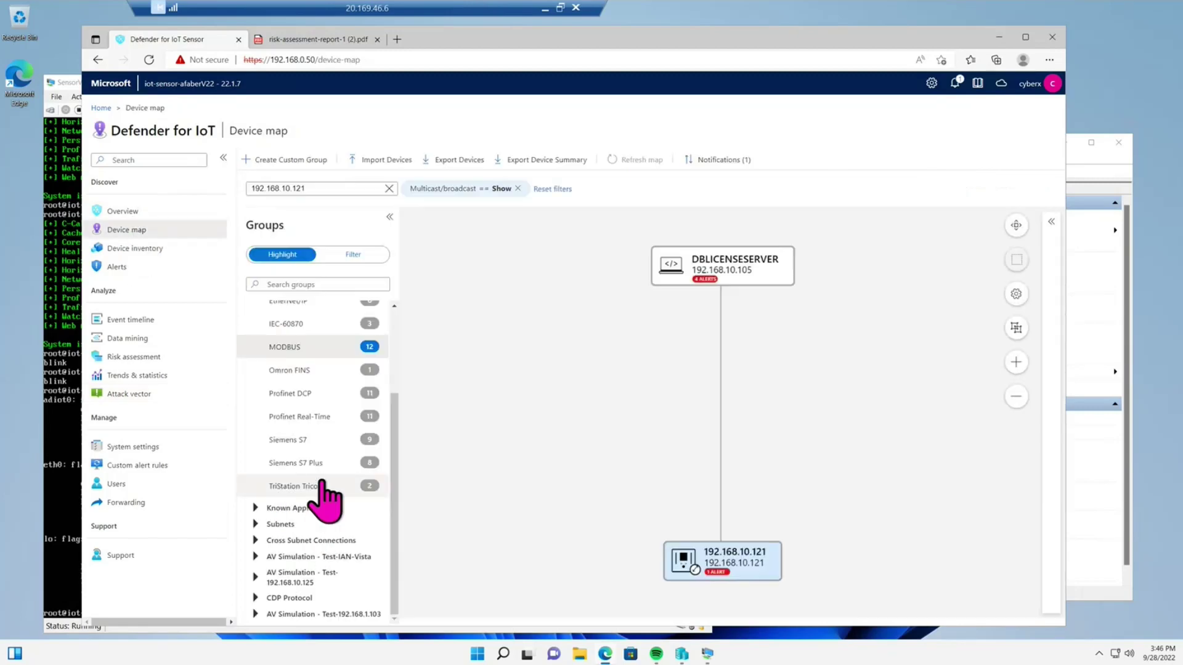
{"action": "scroll", "coordinate": [295, 356], "scroll_direction": "up", "scroll_amount": 4}
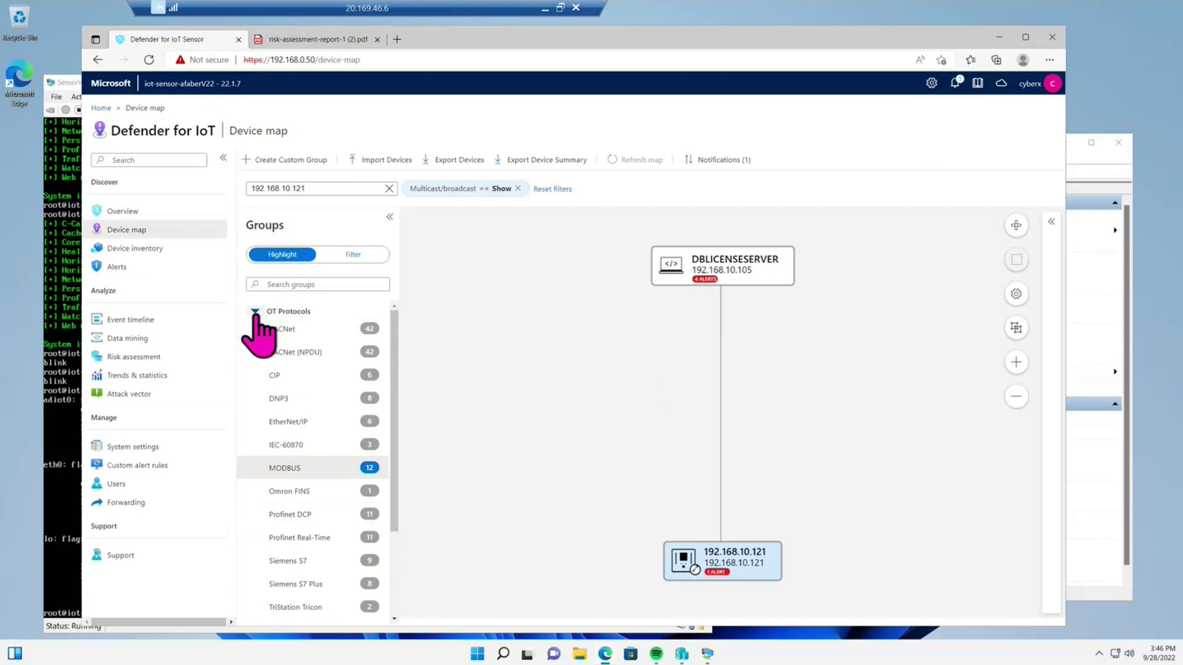
{"action": "left_click", "coordinate": [255, 312]}
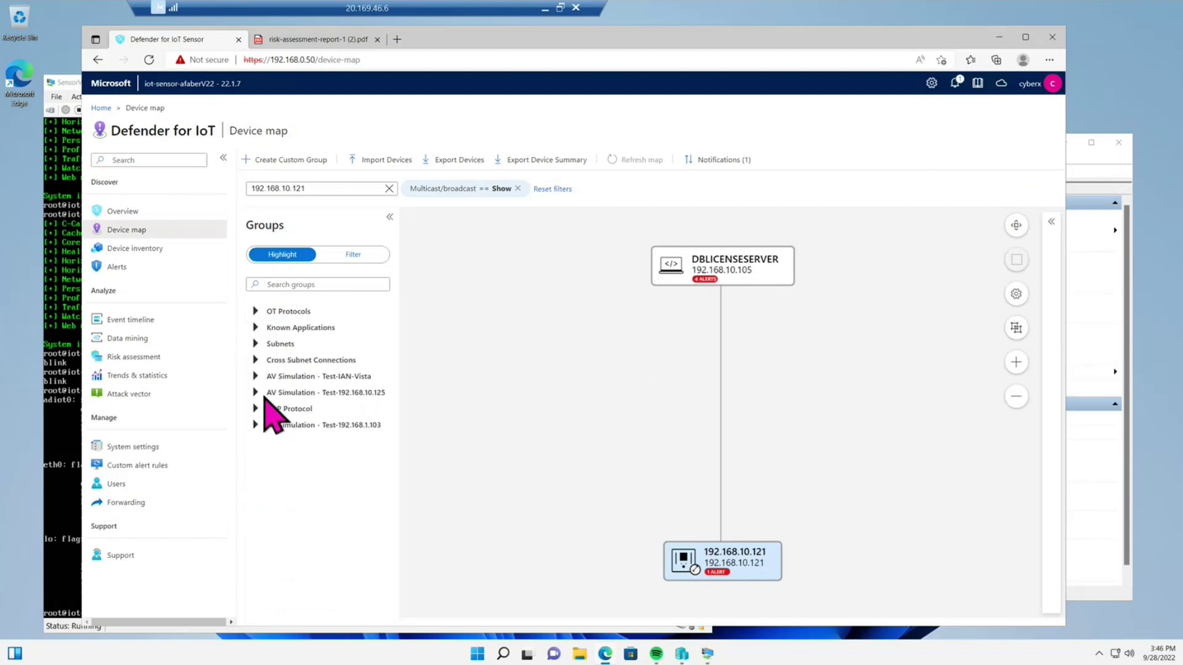
{"action": "left_click", "coordinate": [255, 377]}
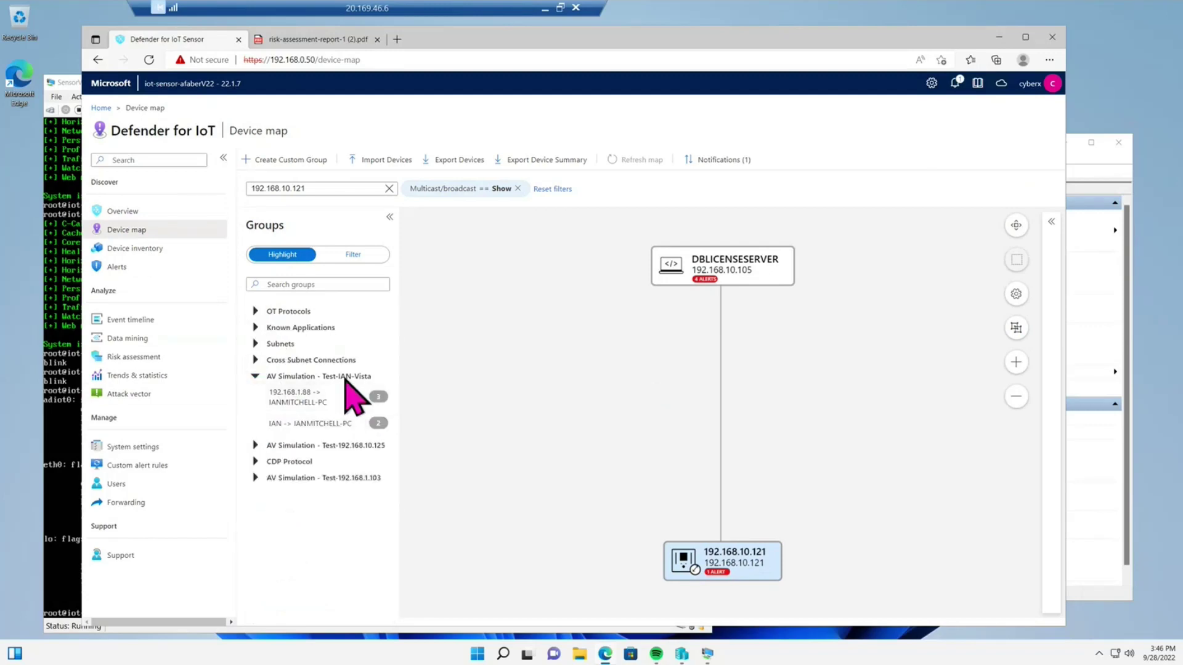
{"action": "left_click", "coordinate": [349, 395]}
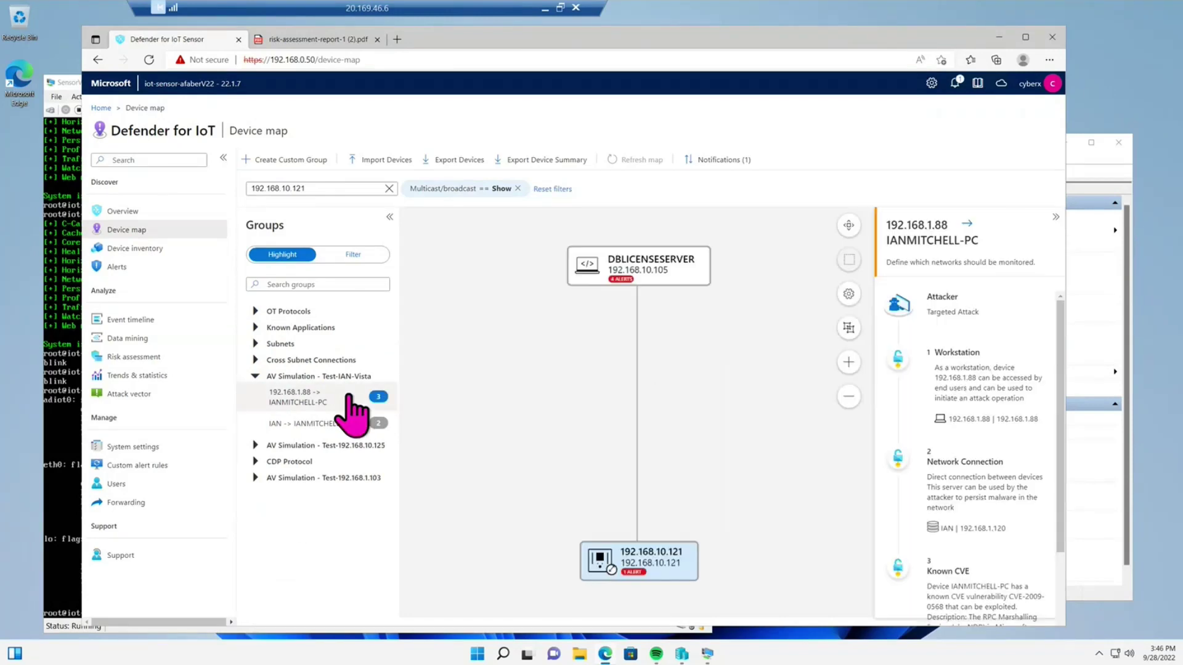
{"action": "left_click", "coordinate": [340, 431]}
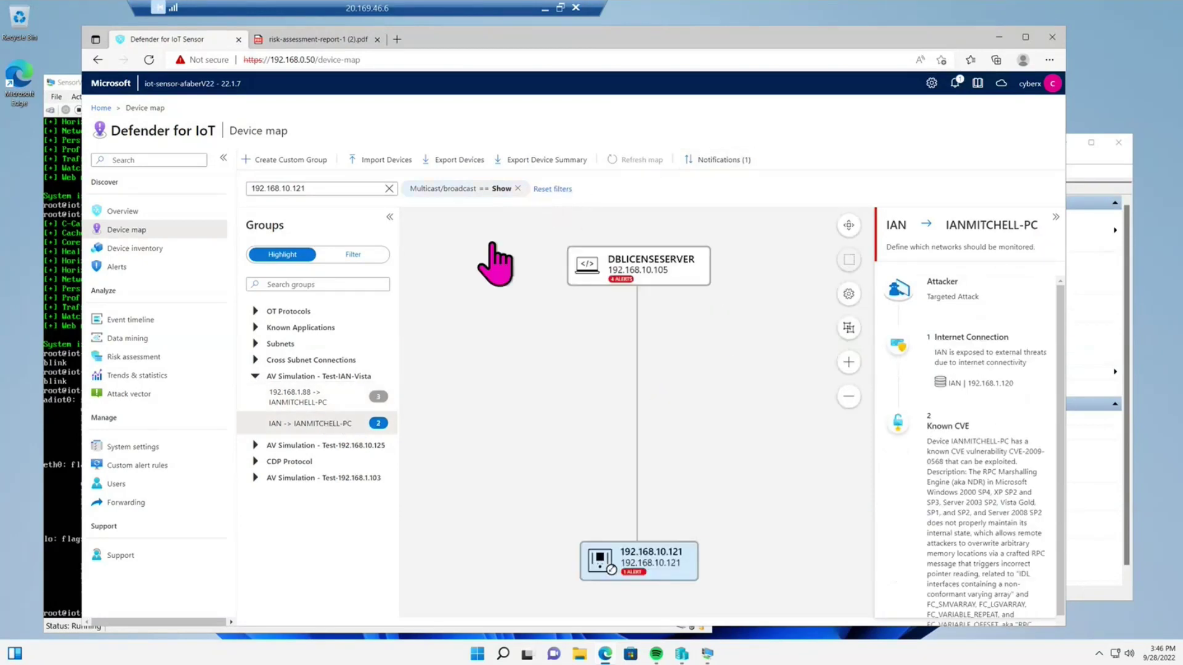
{"action": "left_click", "coordinate": [322, 406]}
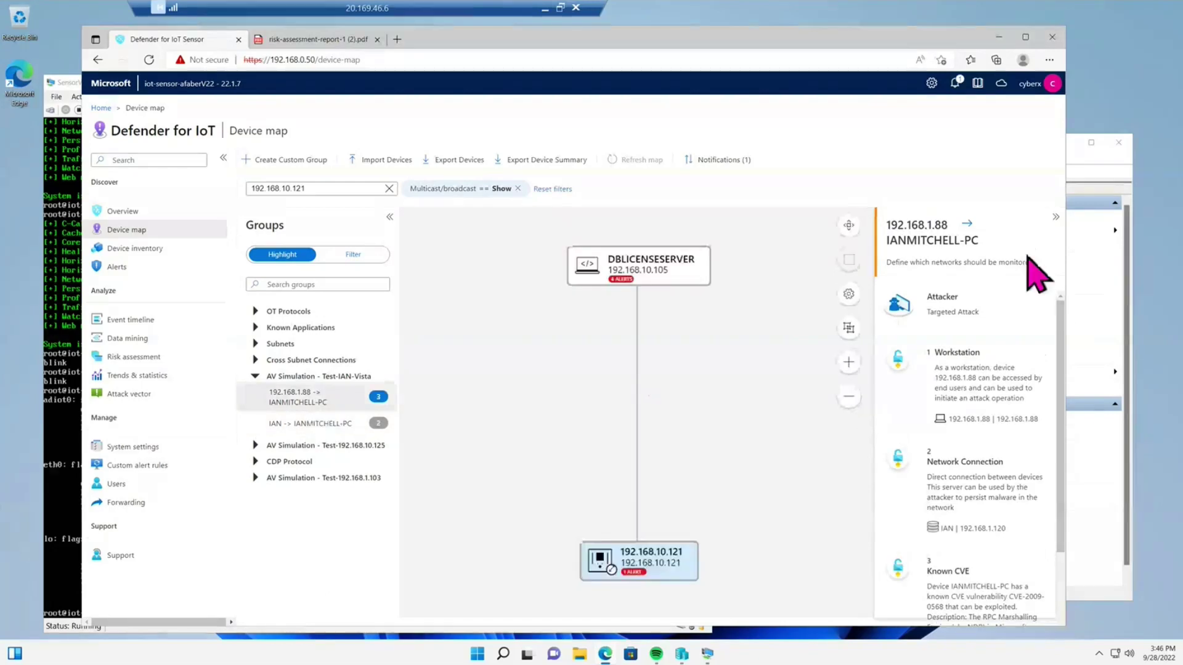
{"action": "left_click", "coordinate": [849, 362]}
{"action": "left_click", "coordinate": [849, 397]}
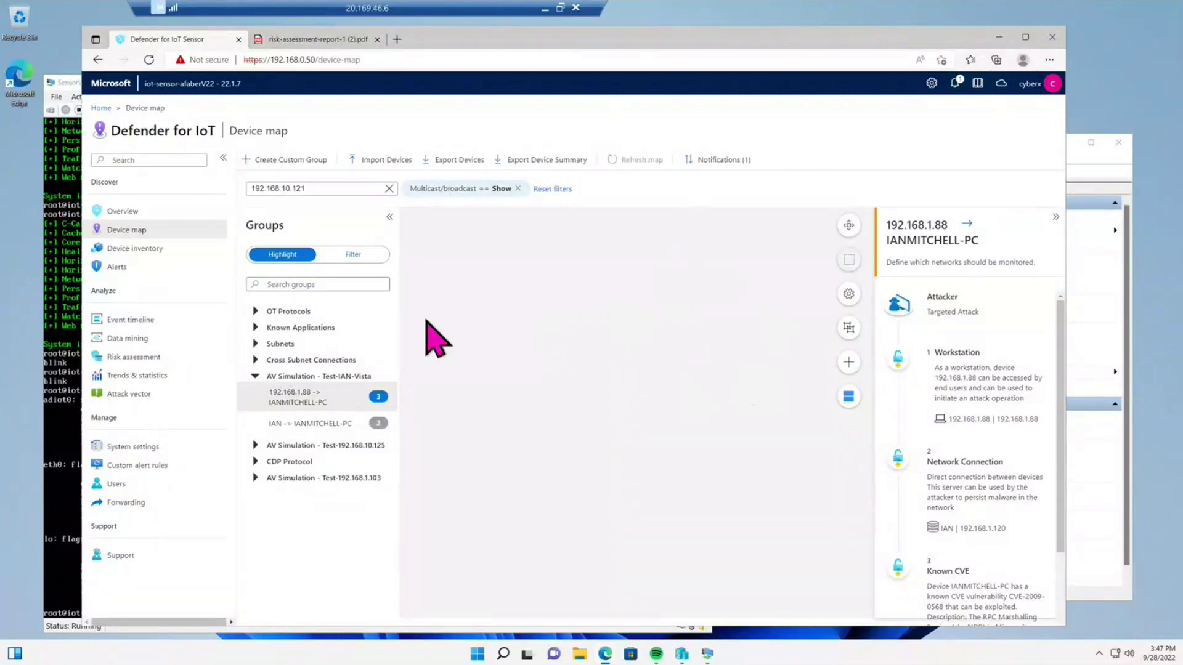
- Check the Known Applications and OT Protocols groups, close the path details, and collapse all groups
{"action": "left_click", "coordinate": [257, 328]}
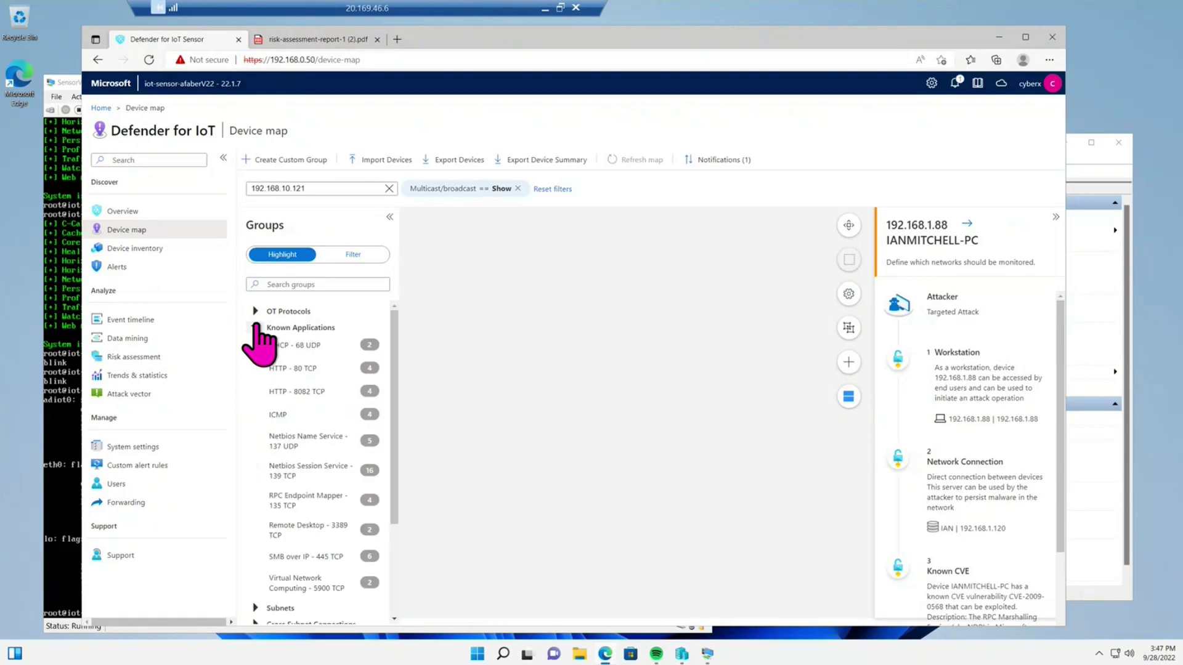
{"action": "left_click", "coordinate": [255, 311]}
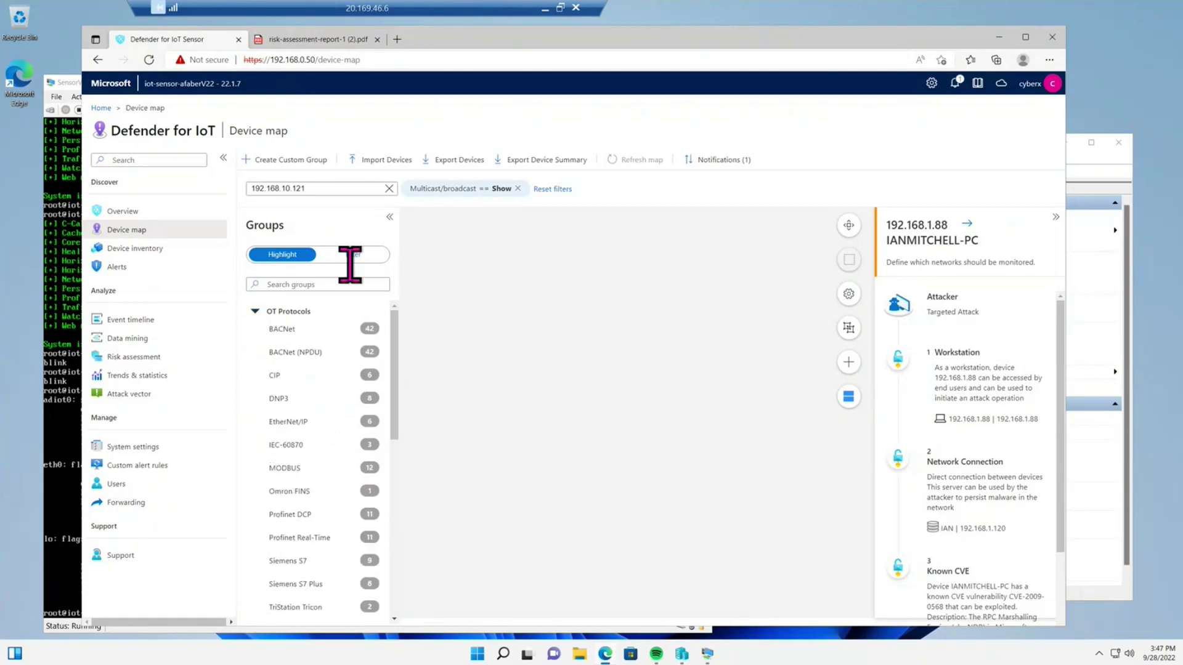
{"action": "scroll", "coordinate": [283, 370], "scroll_direction": "down", "scroll_amount": 15}
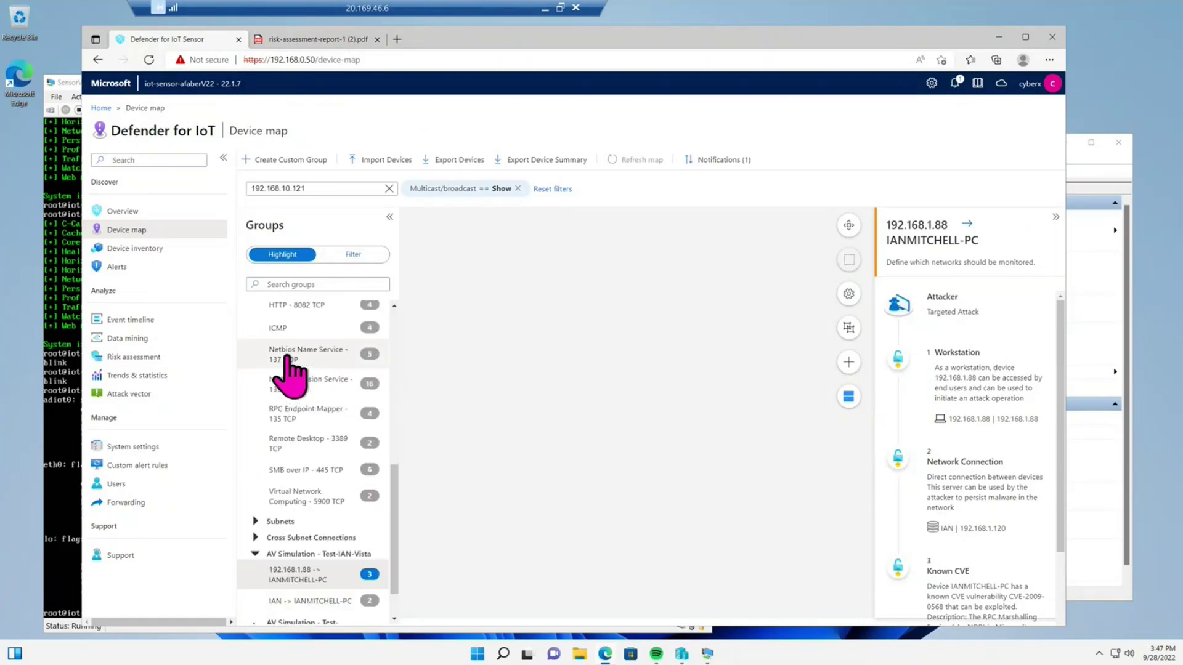
{"action": "left_click", "coordinate": [1055, 218]}
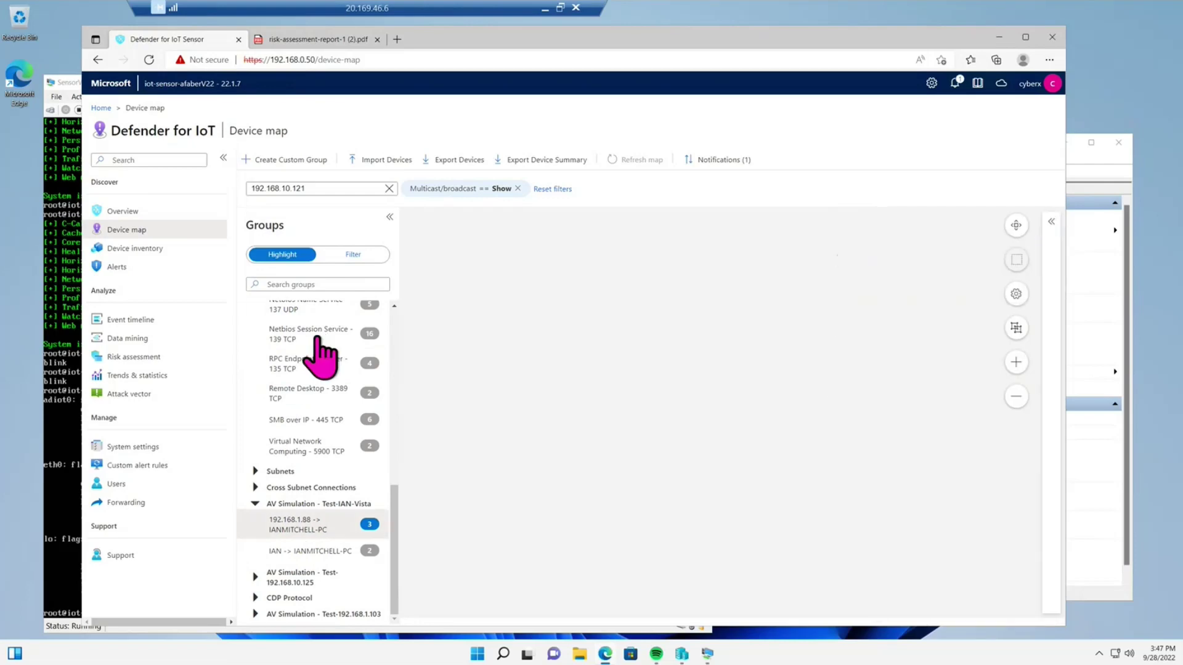
{"action": "scroll", "coordinate": [320, 348], "scroll_direction": "up", "scroll_amount": 3}
{"action": "scroll", "coordinate": [342, 324], "scroll_direction": "down", "scroll_amount": 2}
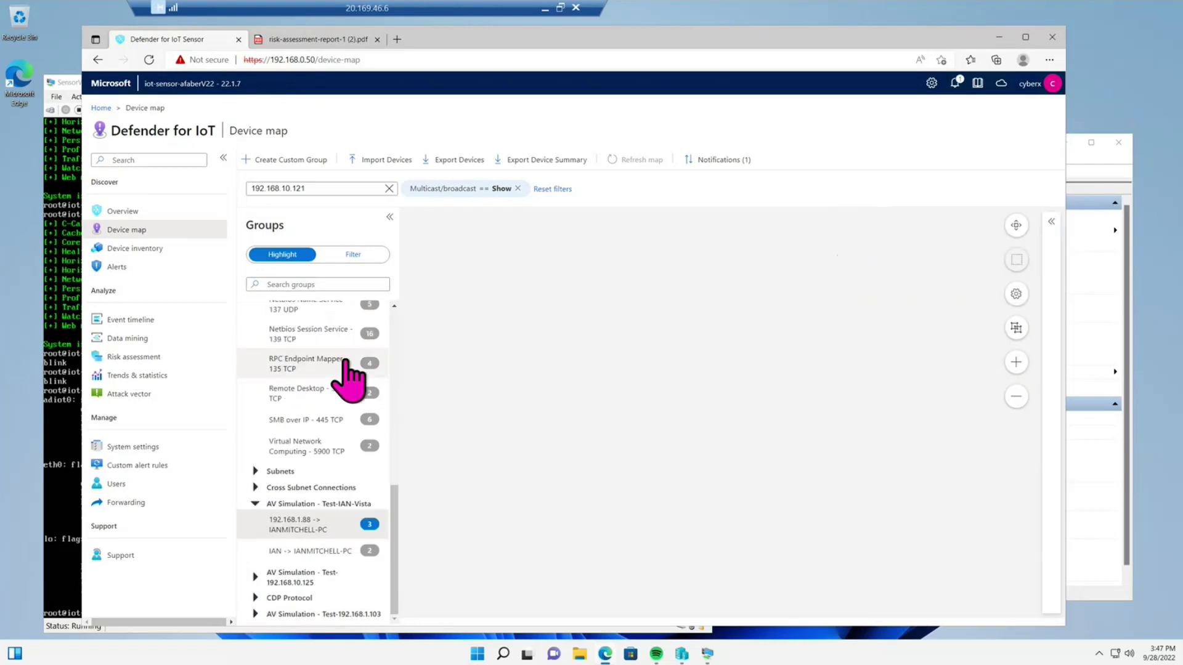
{"action": "left_click", "coordinate": [256, 507]}
{"action": "scroll", "coordinate": [342, 403], "scroll_direction": "up", "scroll_amount": 10}
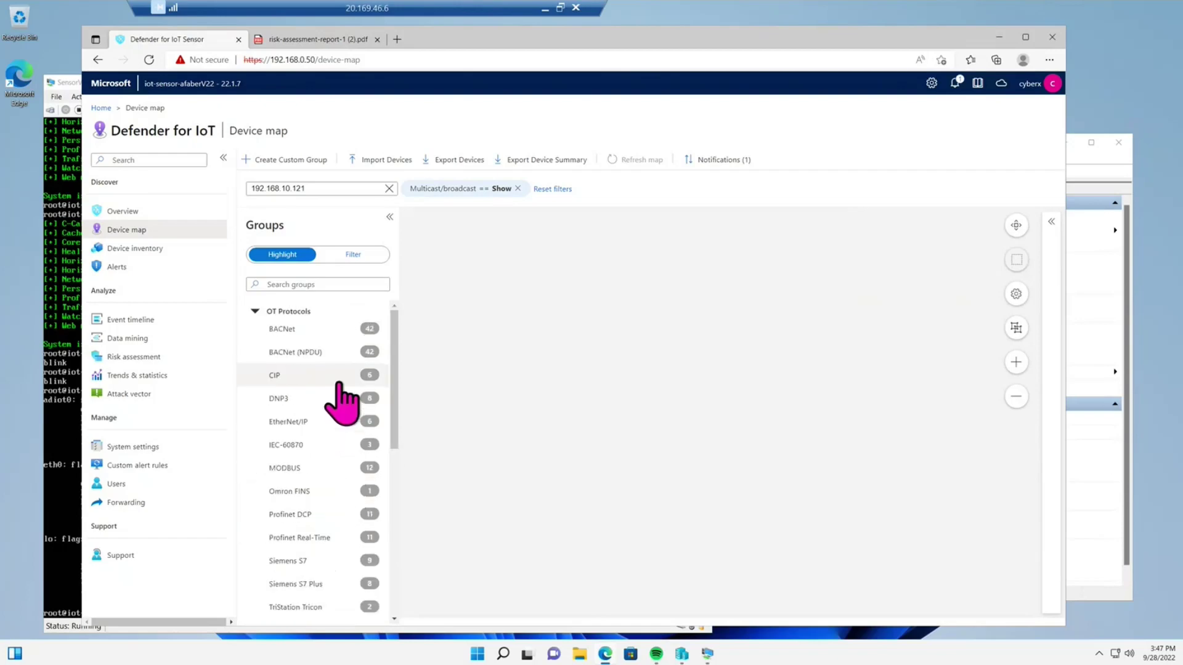
{"action": "left_click", "coordinate": [254, 312]}
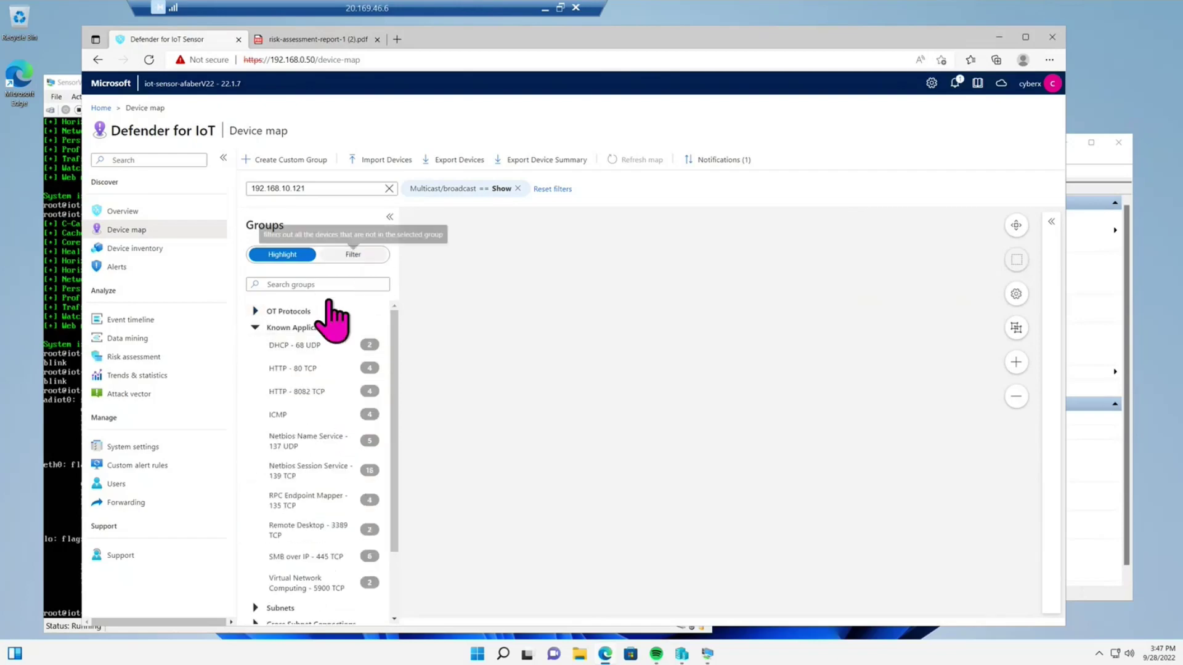
{"action": "left_click", "coordinate": [256, 328]}
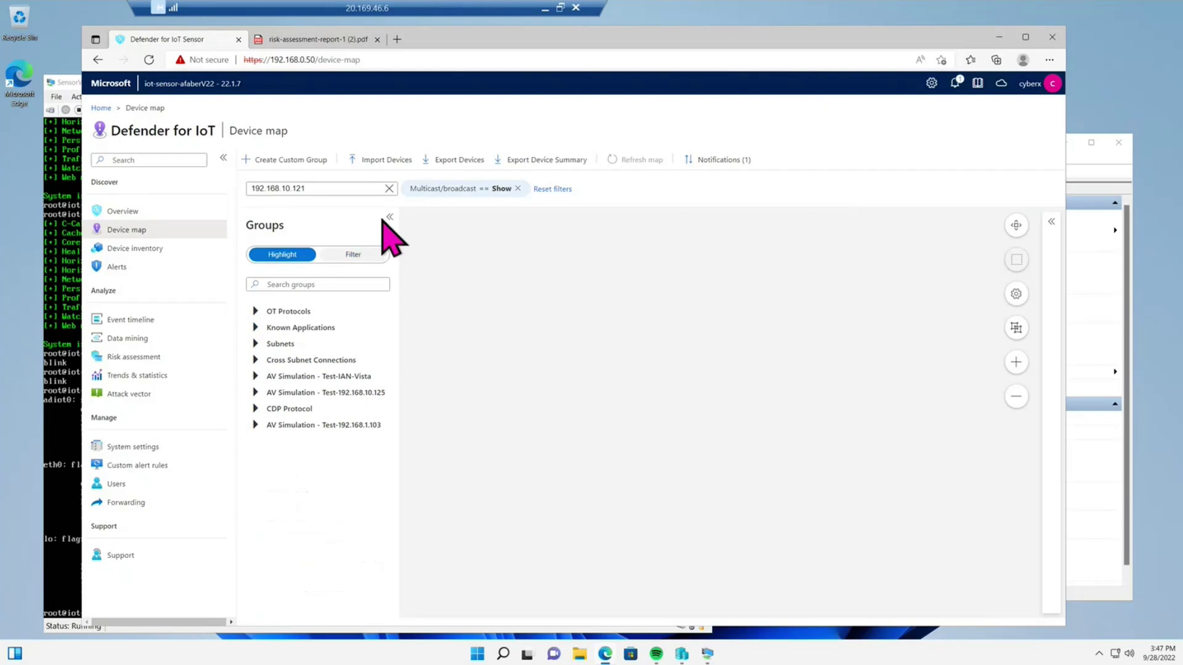
{"action": "left_click", "coordinate": [389, 188]}
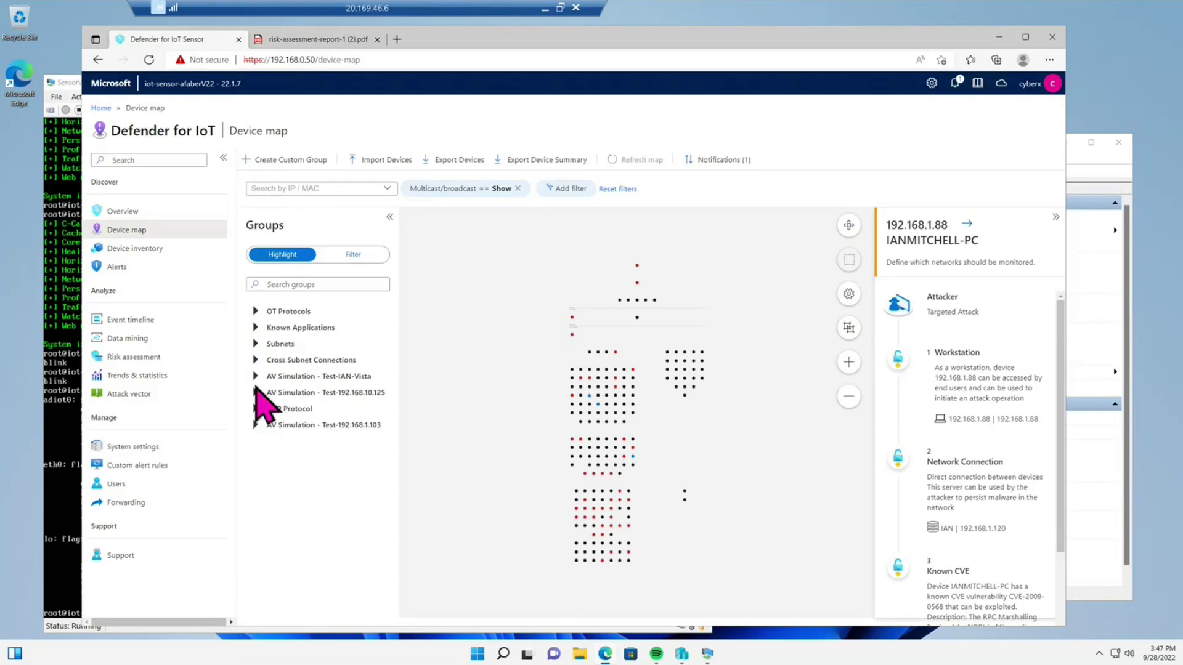
{"action": "left_click", "coordinate": [255, 376]}
{"action": "left_click", "coordinate": [332, 419]}
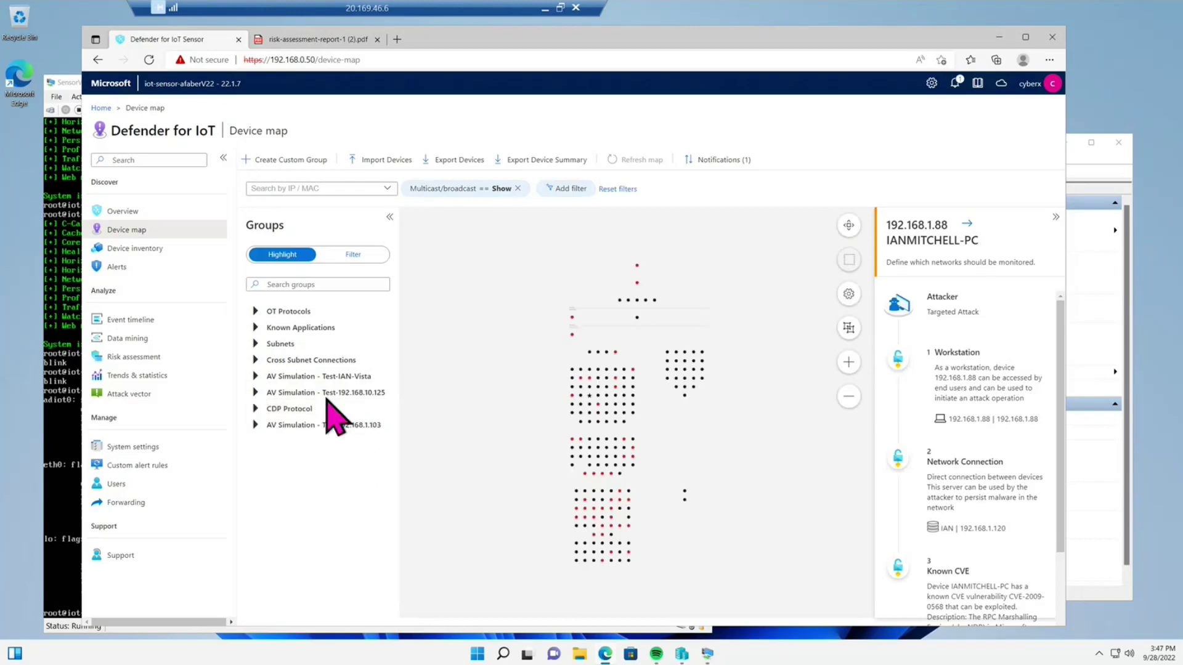
{"action": "left_click", "coordinate": [255, 376]}
{"action": "left_click", "coordinate": [323, 399]}
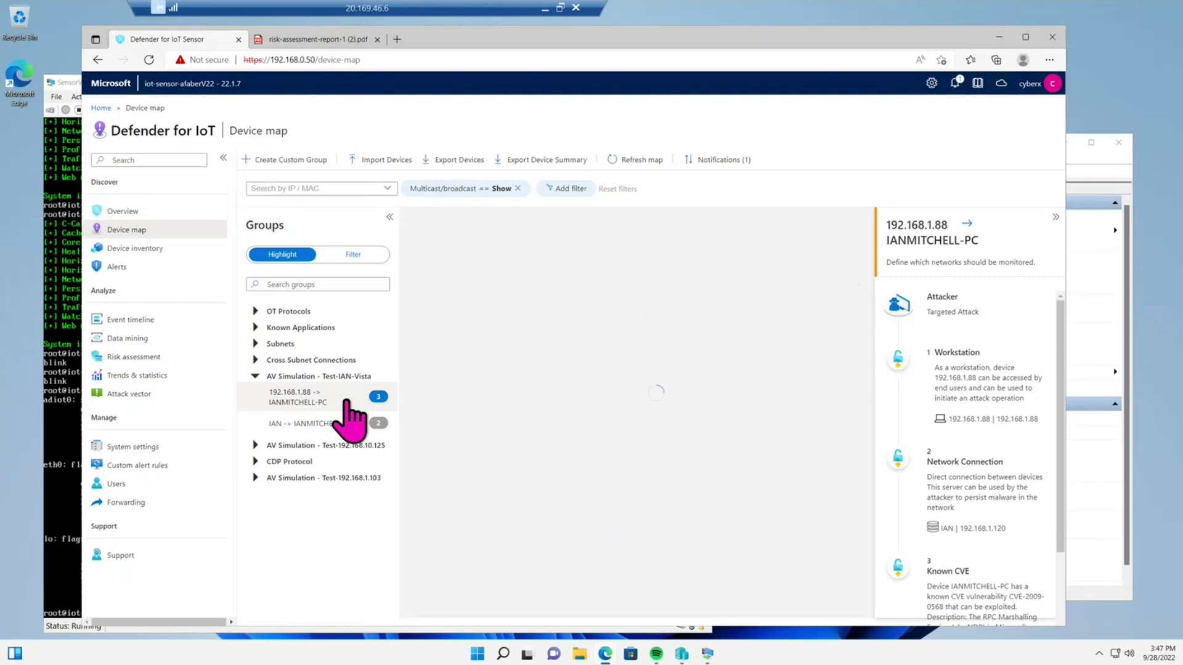
{"action": "left_click", "coordinate": [345, 402]}
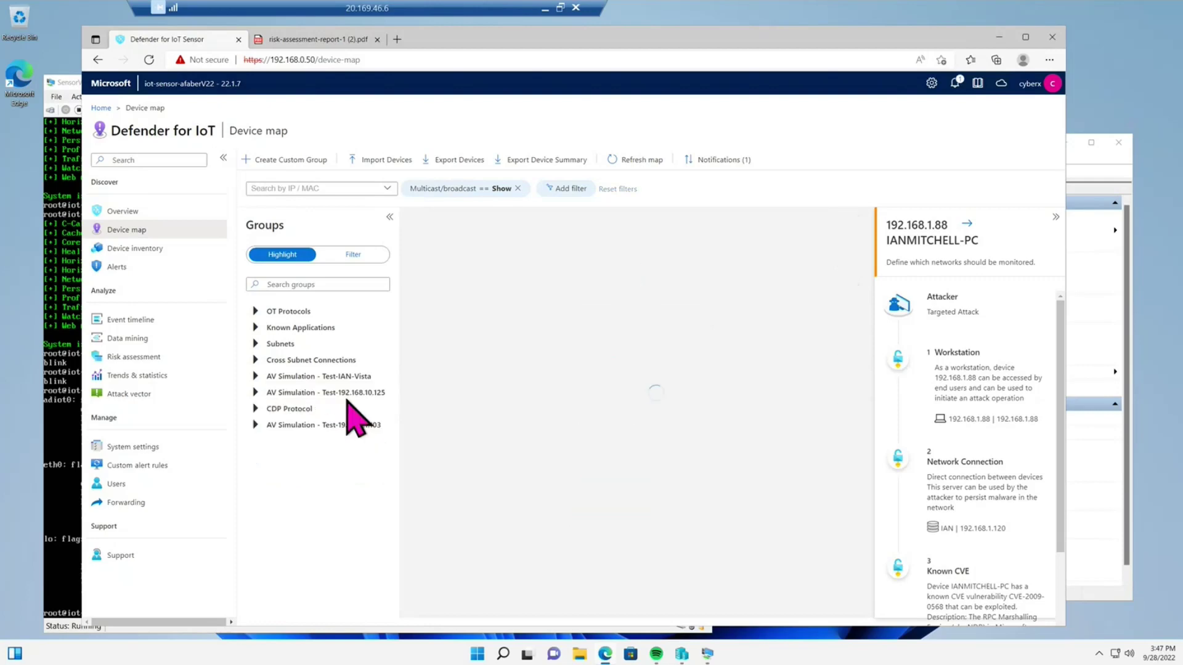
{"action": "left_click", "coordinate": [311, 377]}
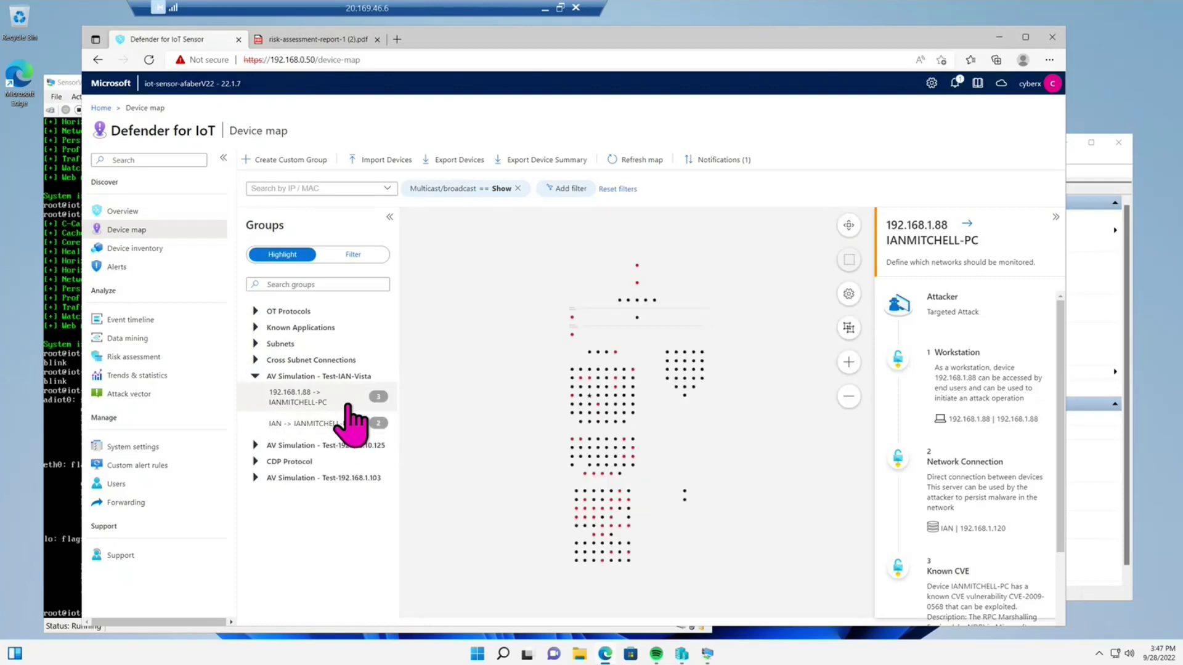
{"action": "left_click", "coordinate": [347, 402]}
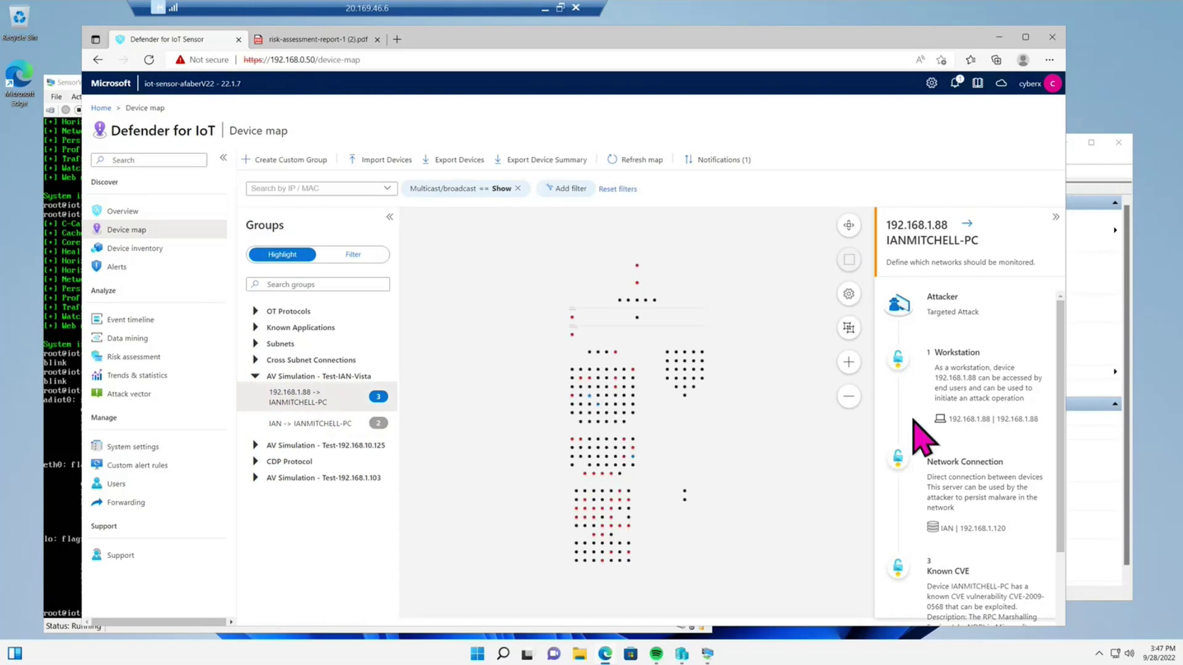
- Zoom into the device map and highlight one device with its connections
{"action": "left_click", "coordinate": [849, 362]}
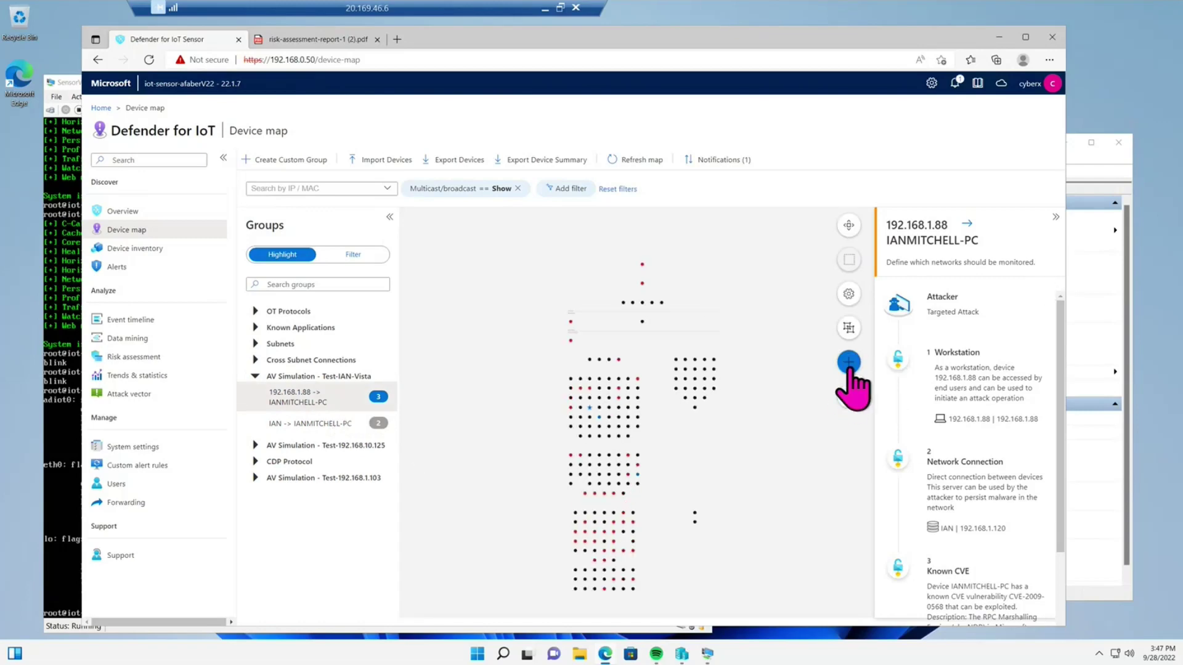
{"action": "left_click", "coordinate": [849, 363]}
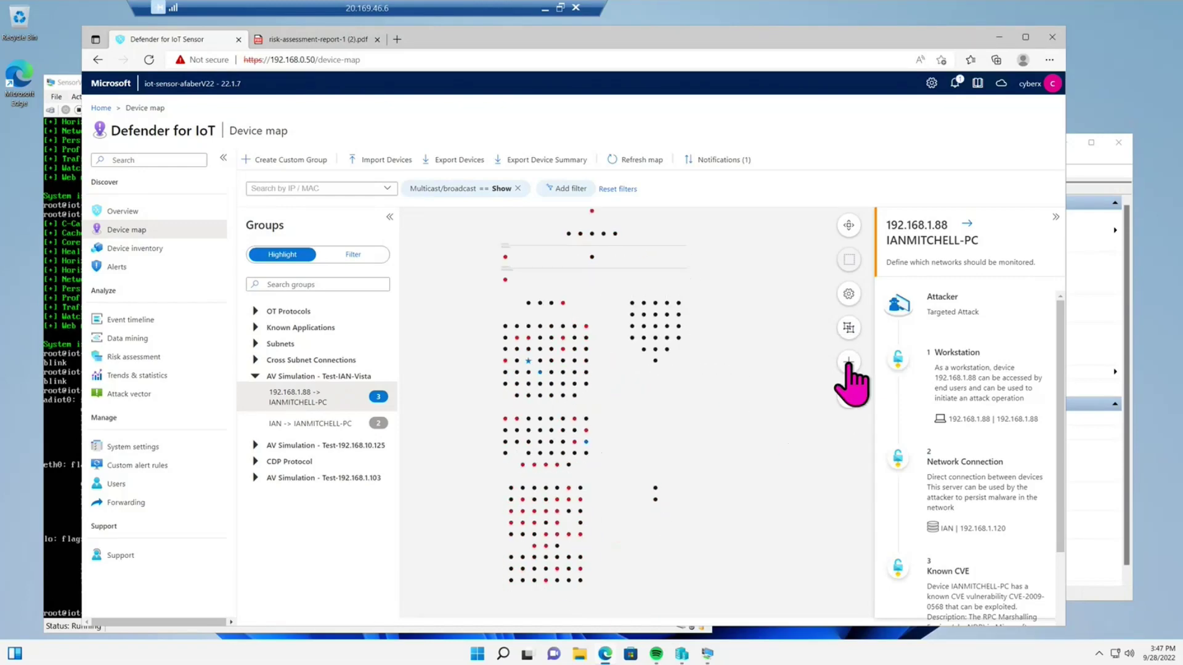
{"action": "left_click", "coordinate": [849, 362]}
{"action": "left_click", "coordinate": [849, 362]}
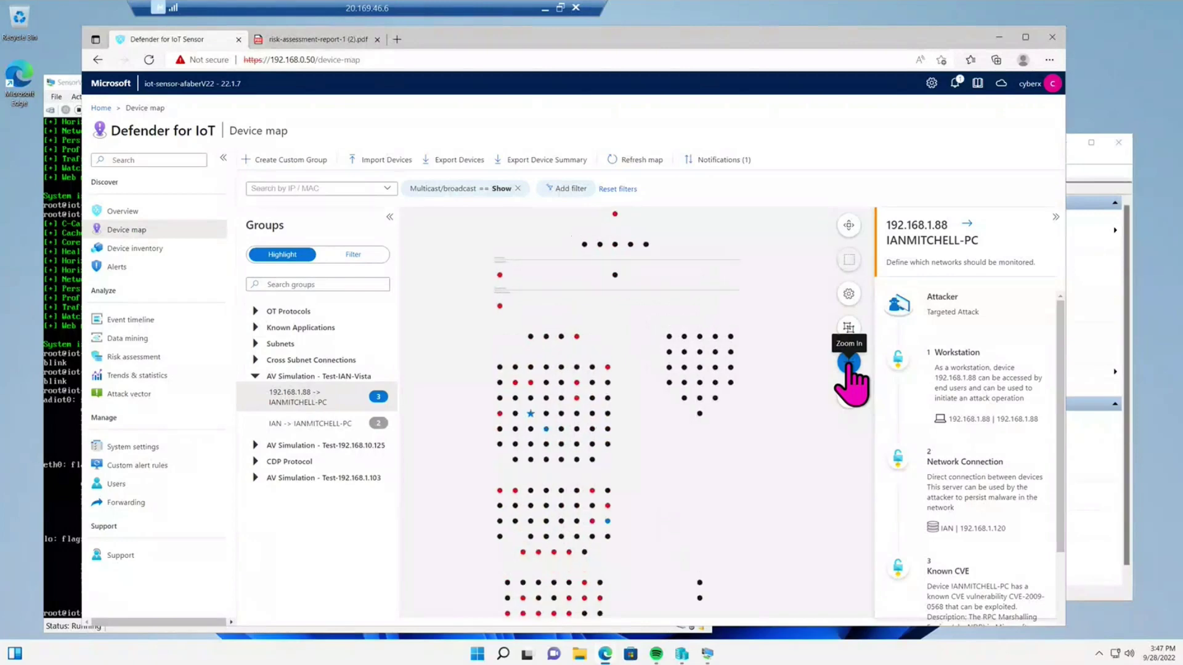
{"action": "left_click", "coordinate": [849, 362]}
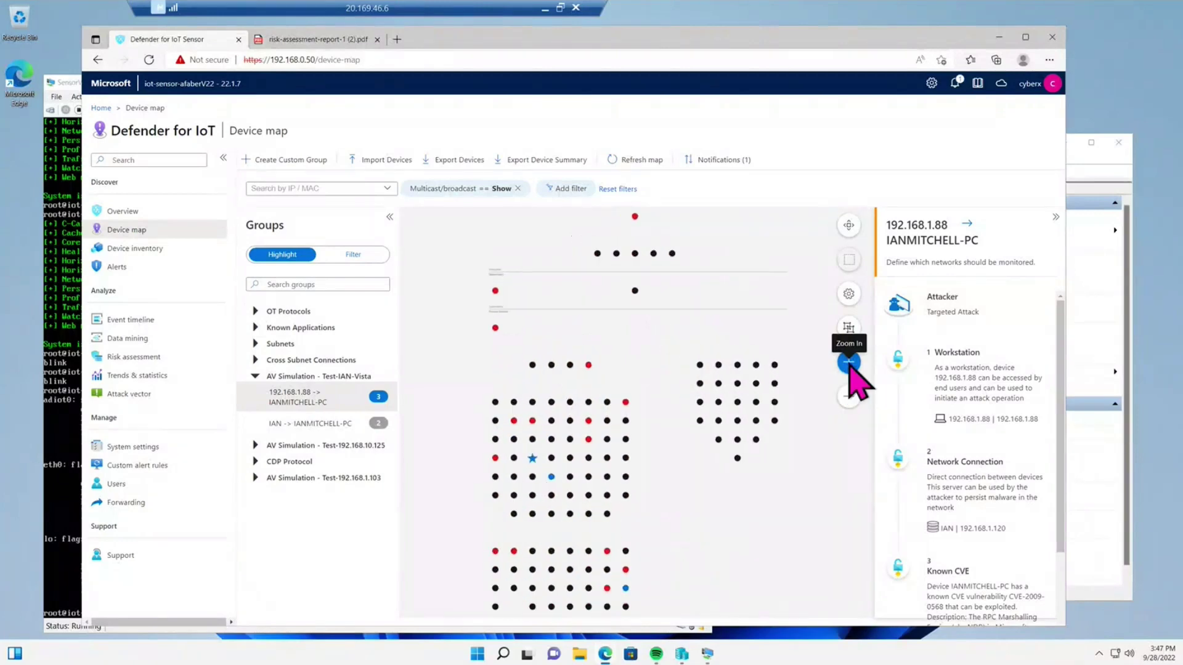
{"action": "scroll", "coordinate": [799, 471], "scroll_direction": "down", "scroll_amount": 3}
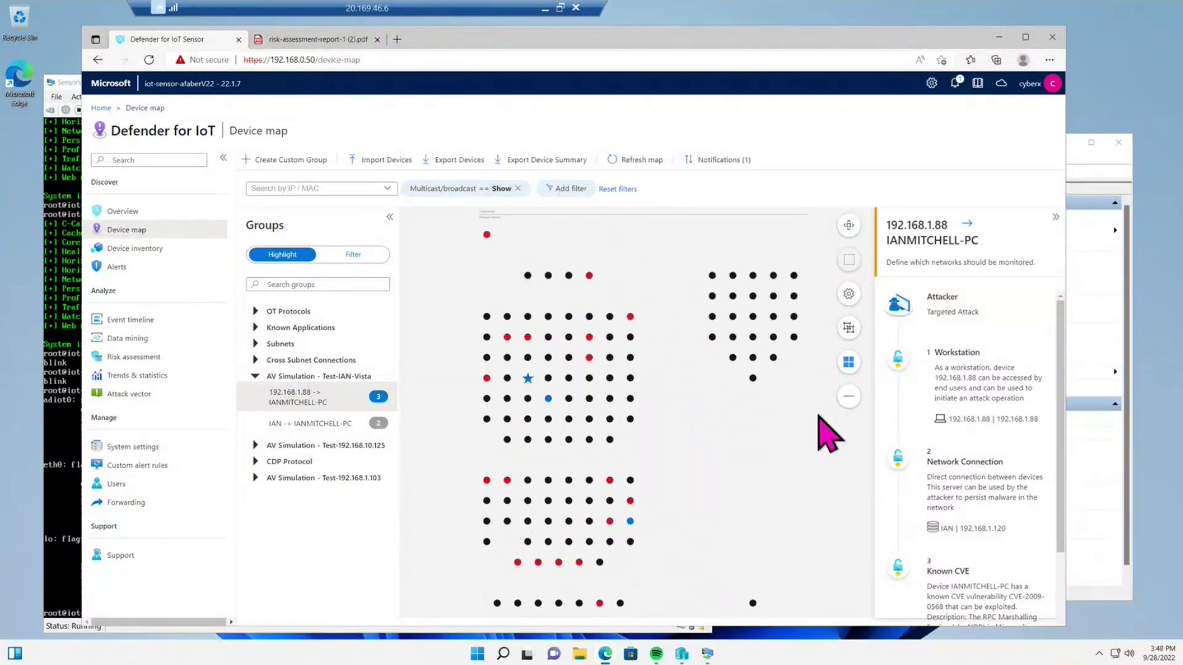
{"action": "left_click", "coordinate": [850, 363]}
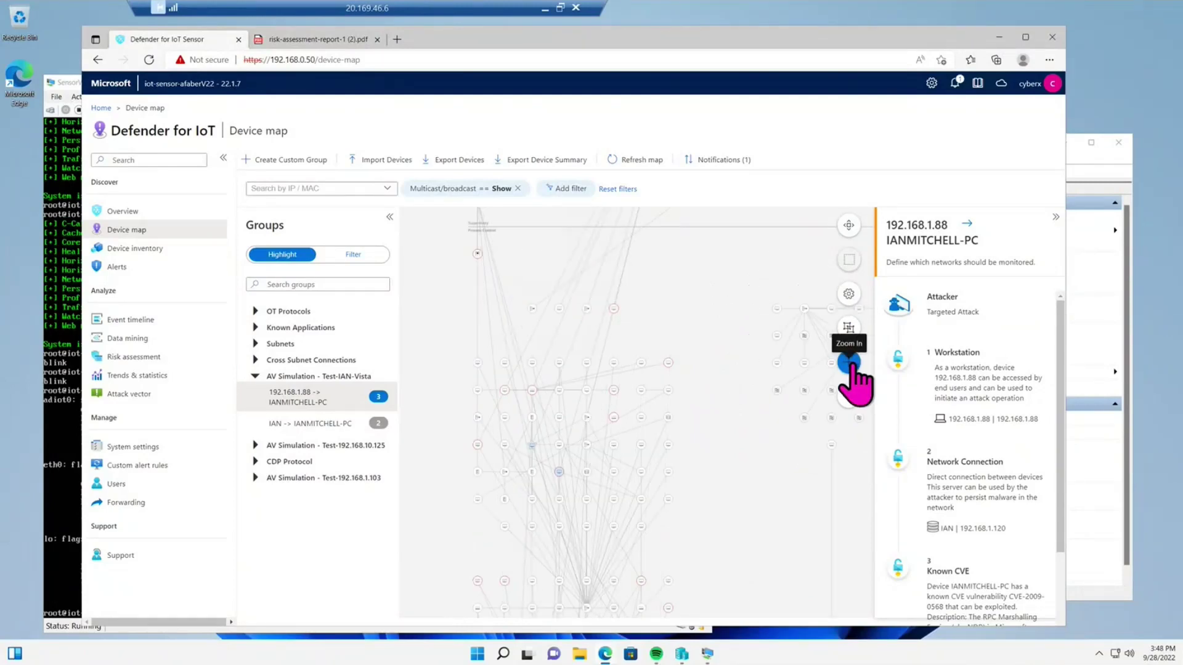
{"action": "left_click", "coordinate": [532, 445]}
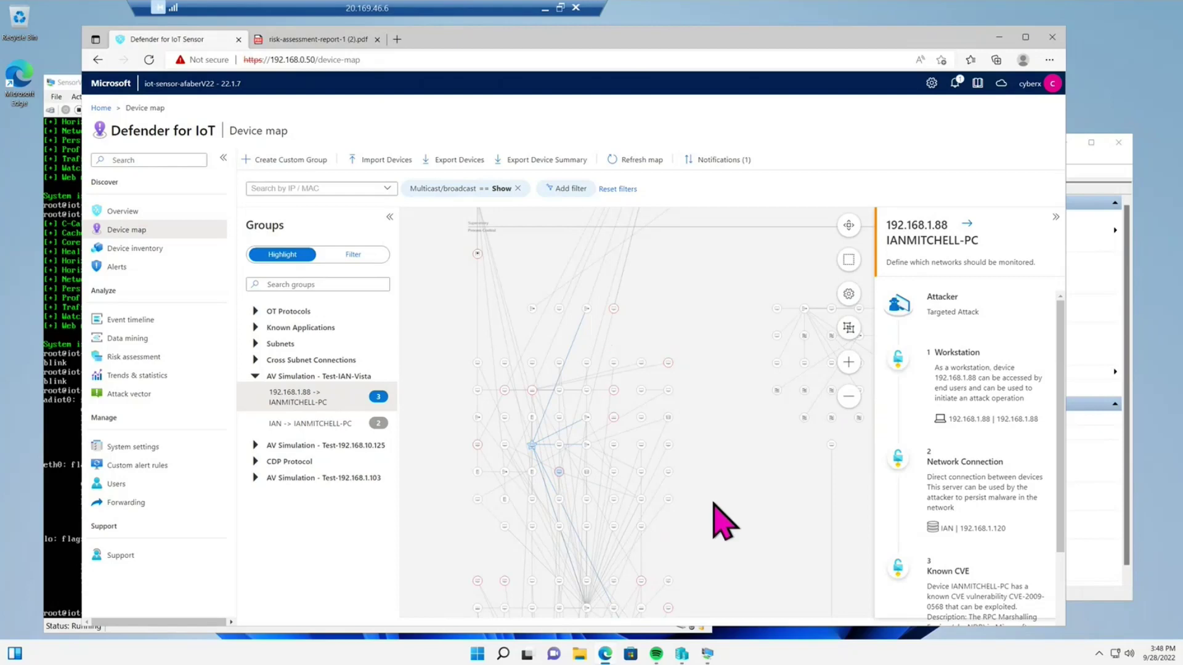
- Scroll the side panel to show the attack path details ending in CVE-2009-0568
{"action": "scroll", "coordinate": [711, 400], "scroll_direction": "down", "scroll_amount": 4}
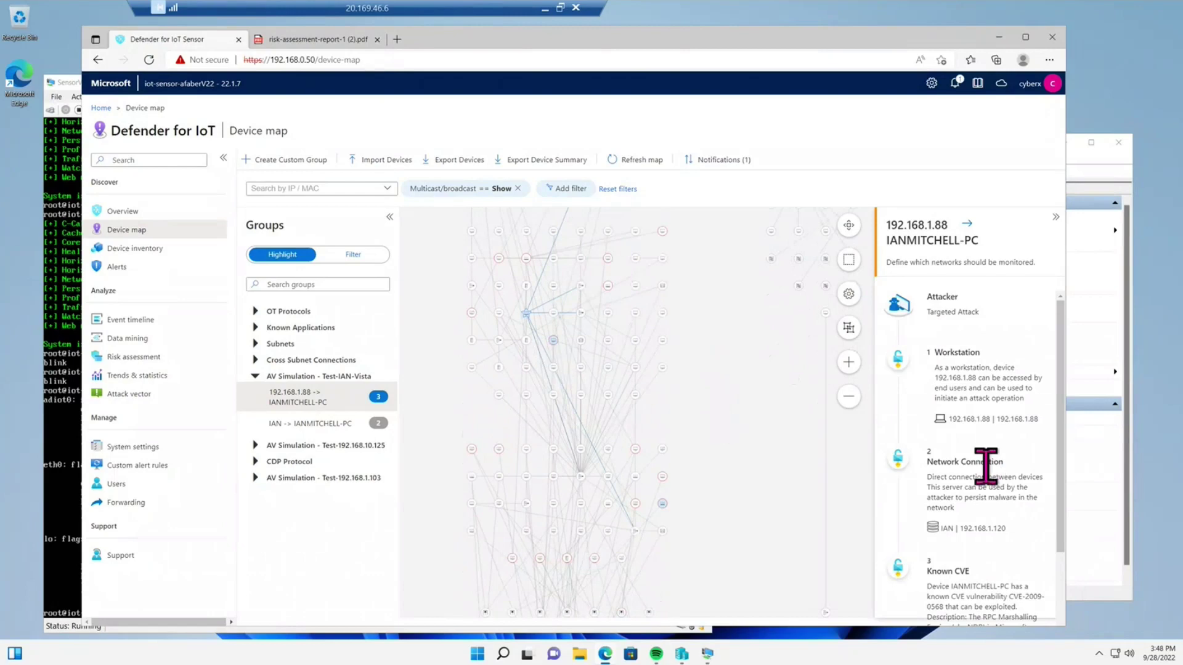
{"action": "scroll", "coordinate": [985, 466], "scroll_direction": "down", "scroll_amount": 3}
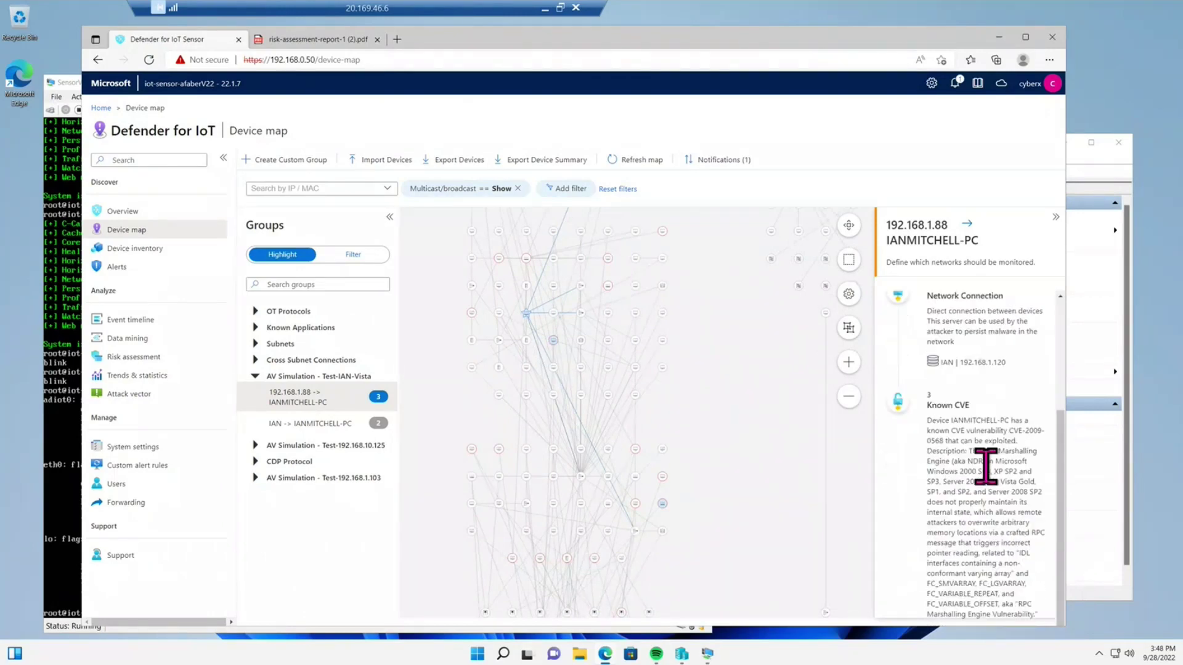
{"action": "scroll", "coordinate": [986, 466], "scroll_direction": "up", "scroll_amount": 3}
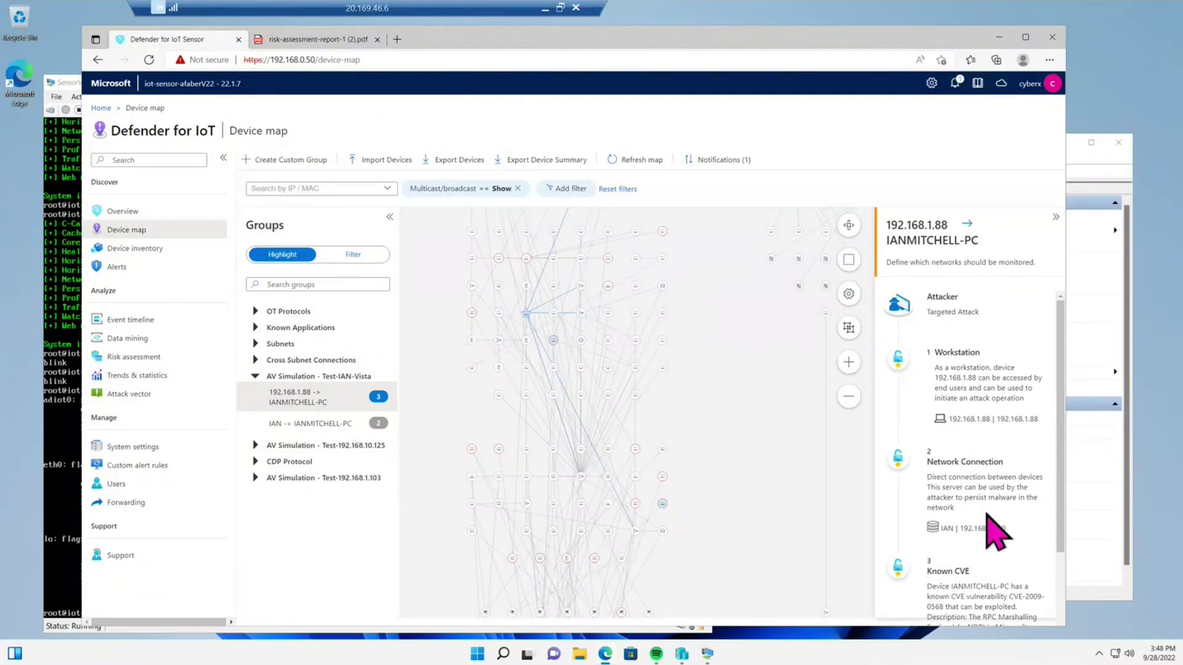
{"action": "scroll", "coordinate": [996, 532], "scroll_direction": "down", "scroll_amount": 1}
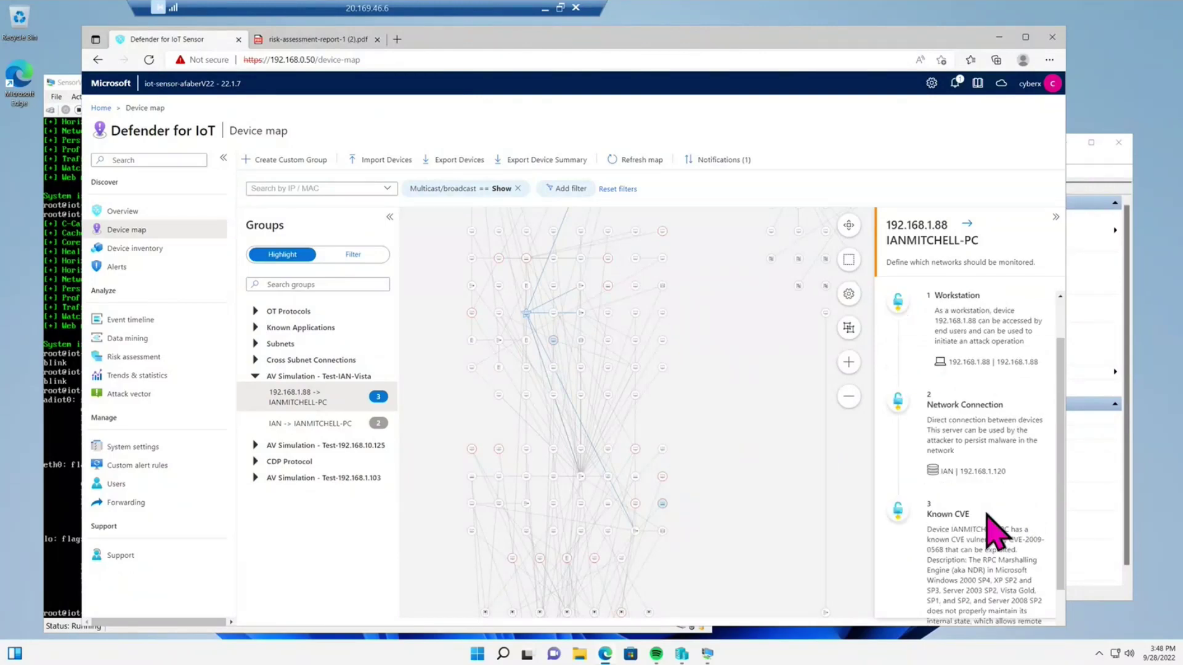
{"action": "scroll", "coordinate": [996, 533], "scroll_direction": "down", "scroll_amount": 2}
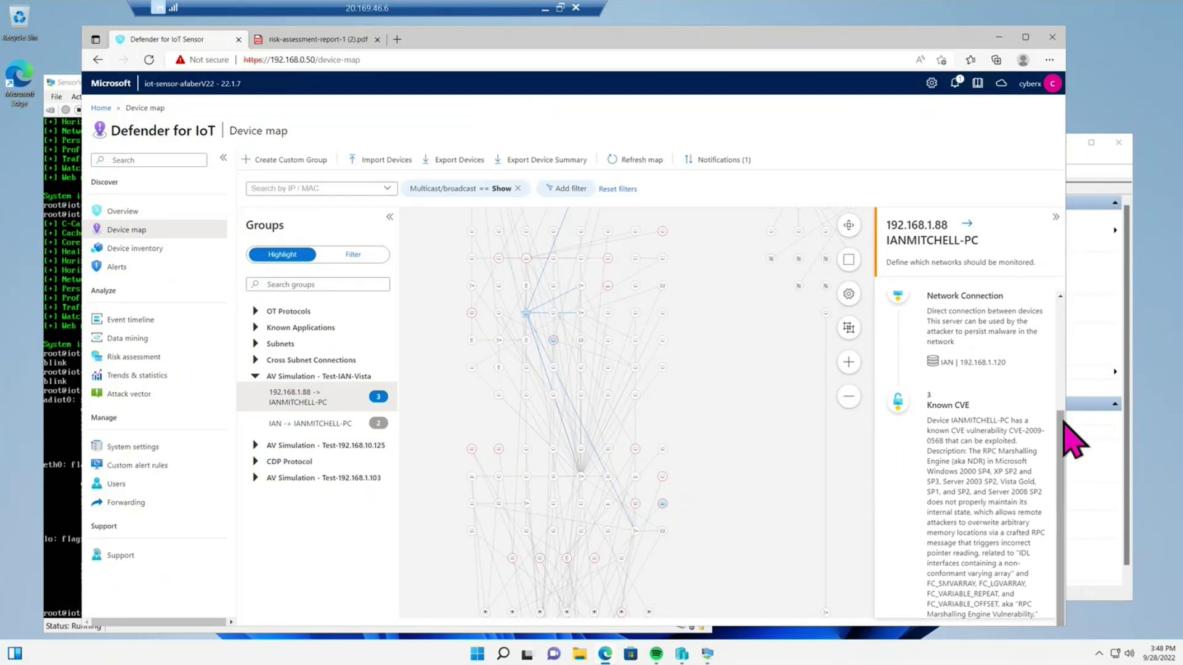
{"action": "left_click_drag", "start_coordinate": [1061, 419], "coordinate": [1057, 288]}
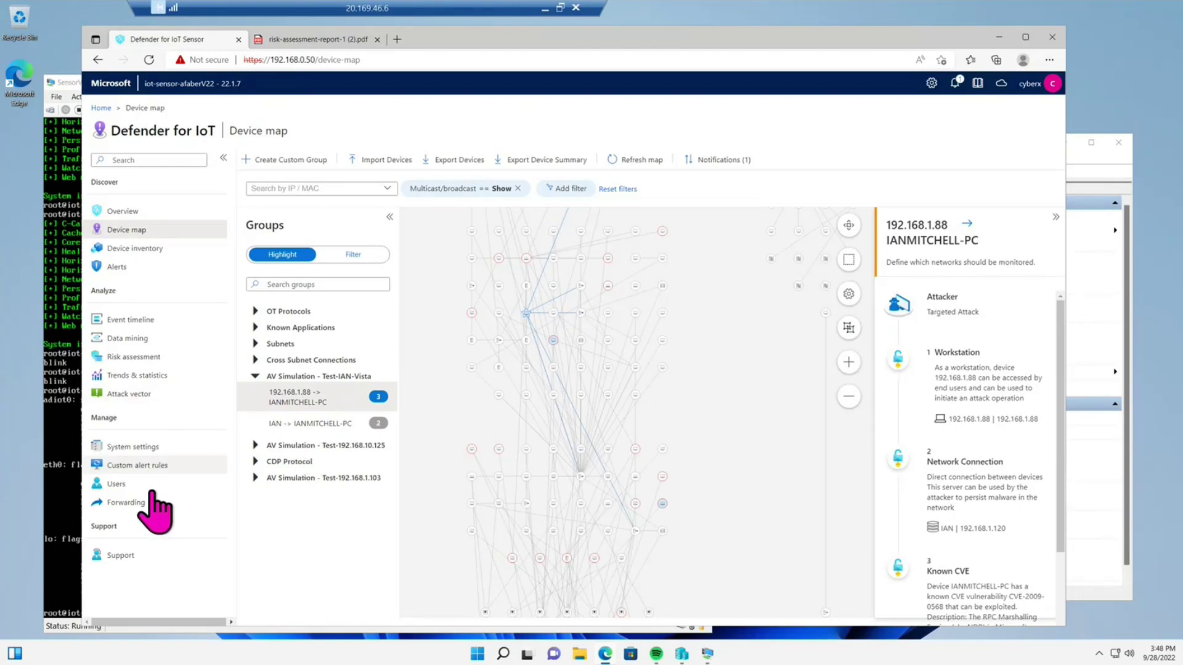
- Open the recommended CVEs report in Data mining and export it to PDF
{"action": "left_click", "coordinate": [147, 354]}
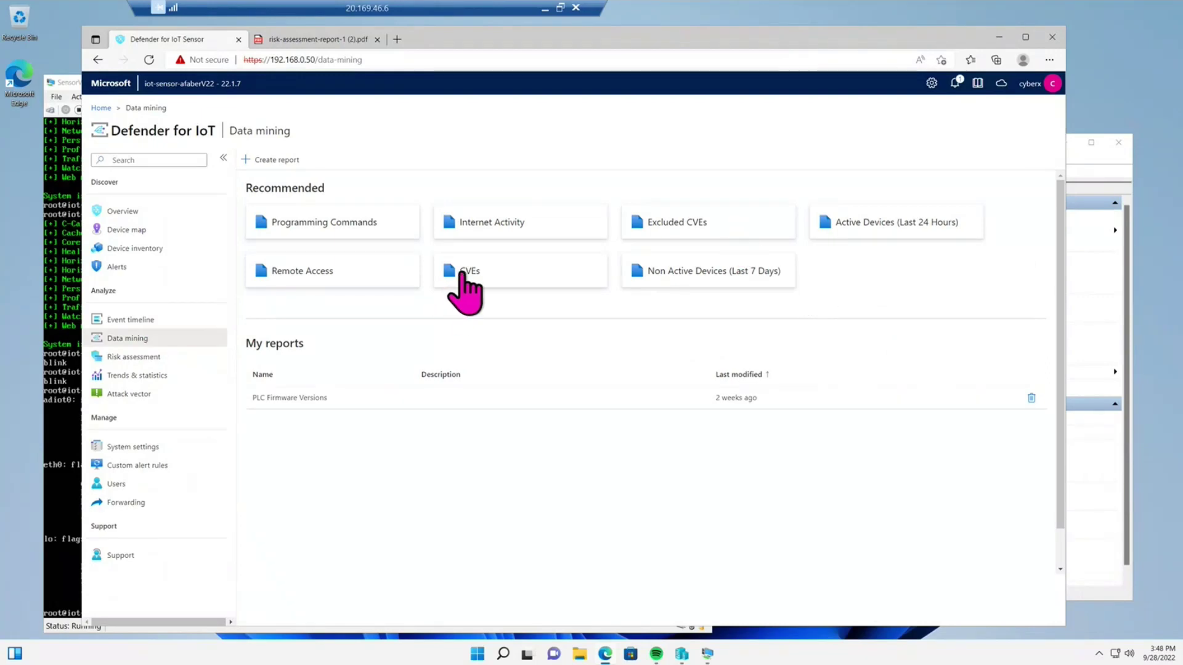
{"action": "left_click", "coordinate": [463, 274]}
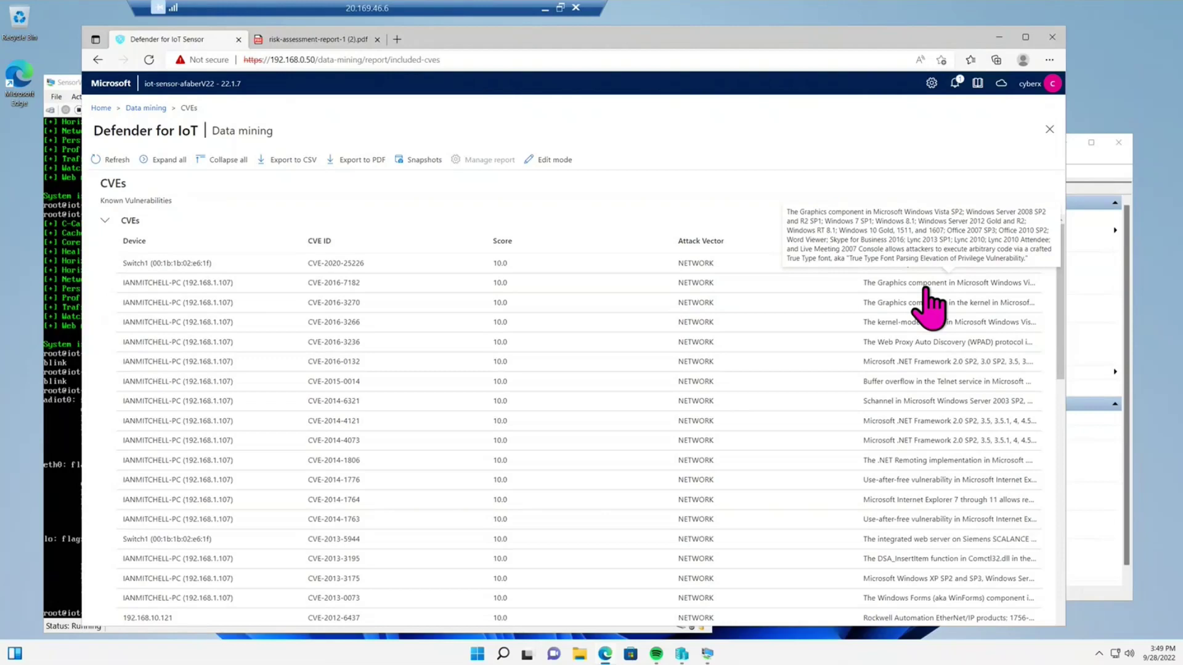
{"action": "left_click", "coordinate": [362, 161]}
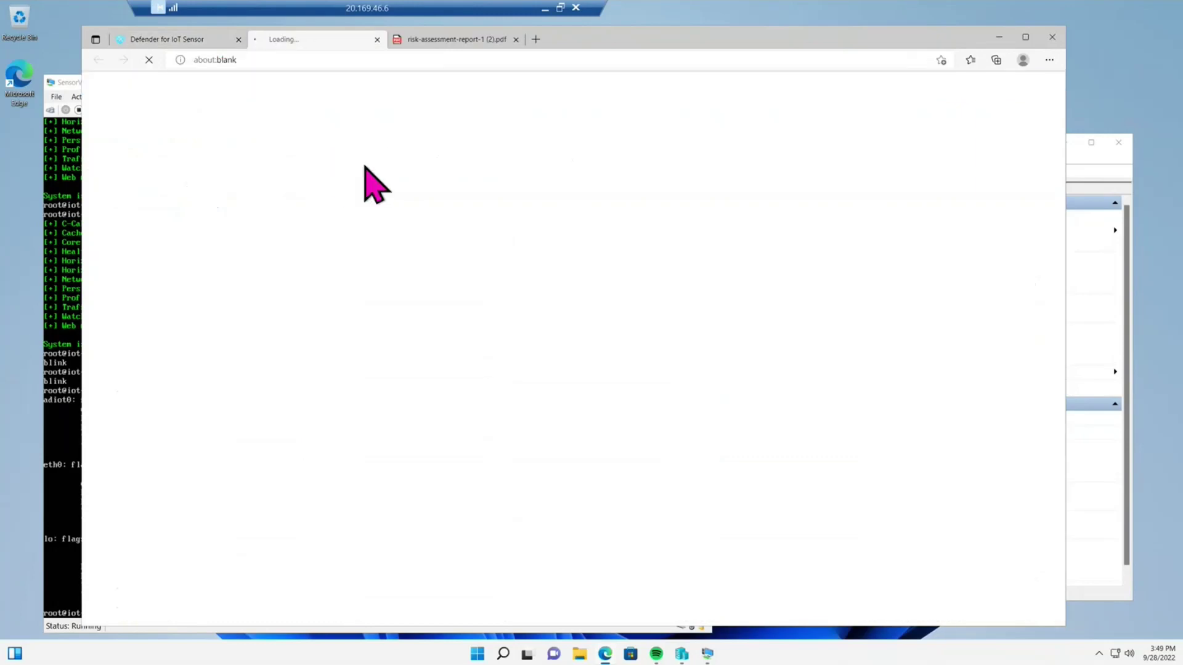
- Scroll through the exported 104-page Data Mining CVEs report PDF in Edge's viewer
{"action": "left_click", "coordinate": [201, 43]}
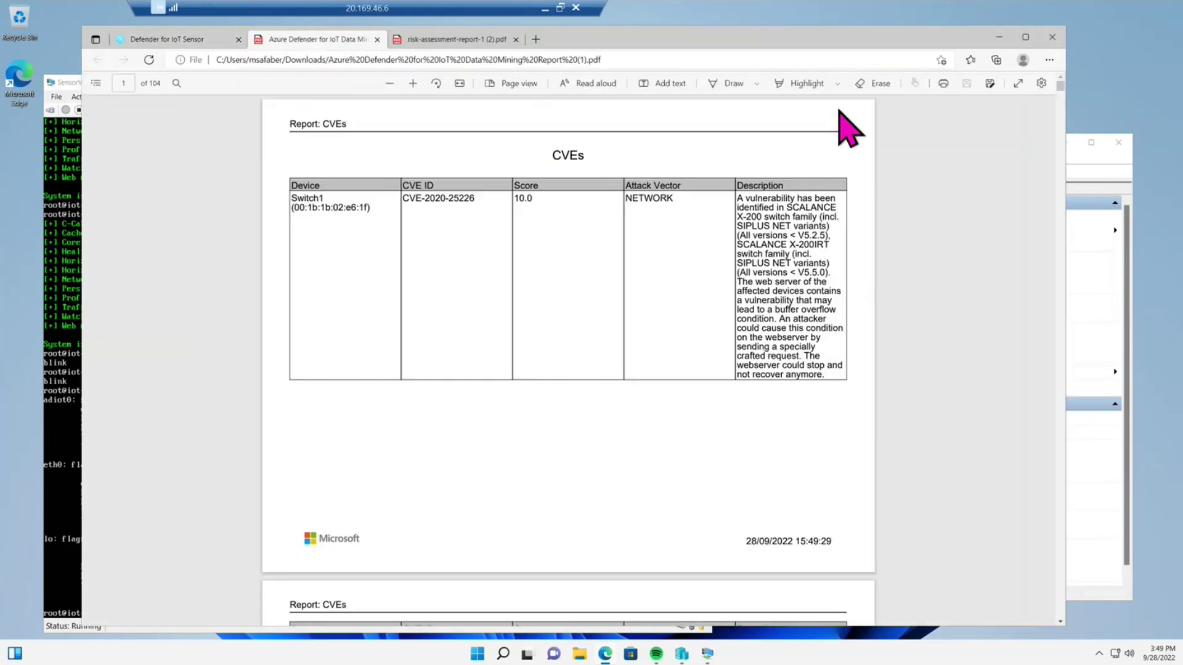
{"action": "scroll", "coordinate": [766, 419], "scroll_direction": "down", "scroll_amount": 3}
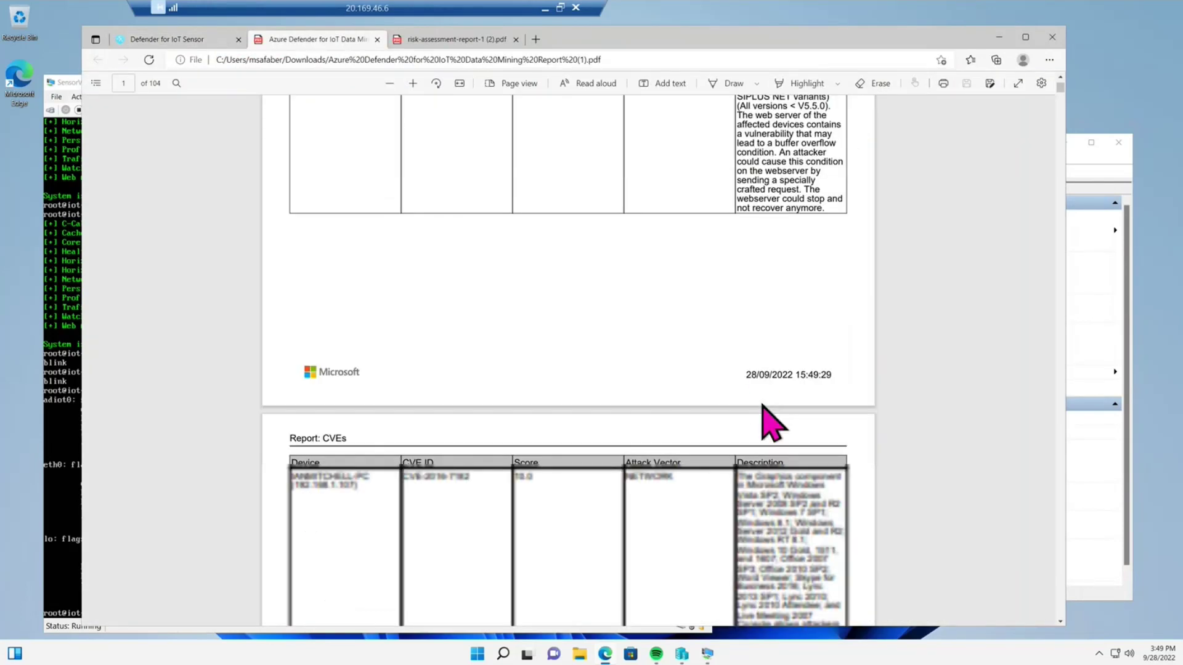
{"action": "scroll", "coordinate": [763, 405], "scroll_direction": "down", "scroll_amount": 2}
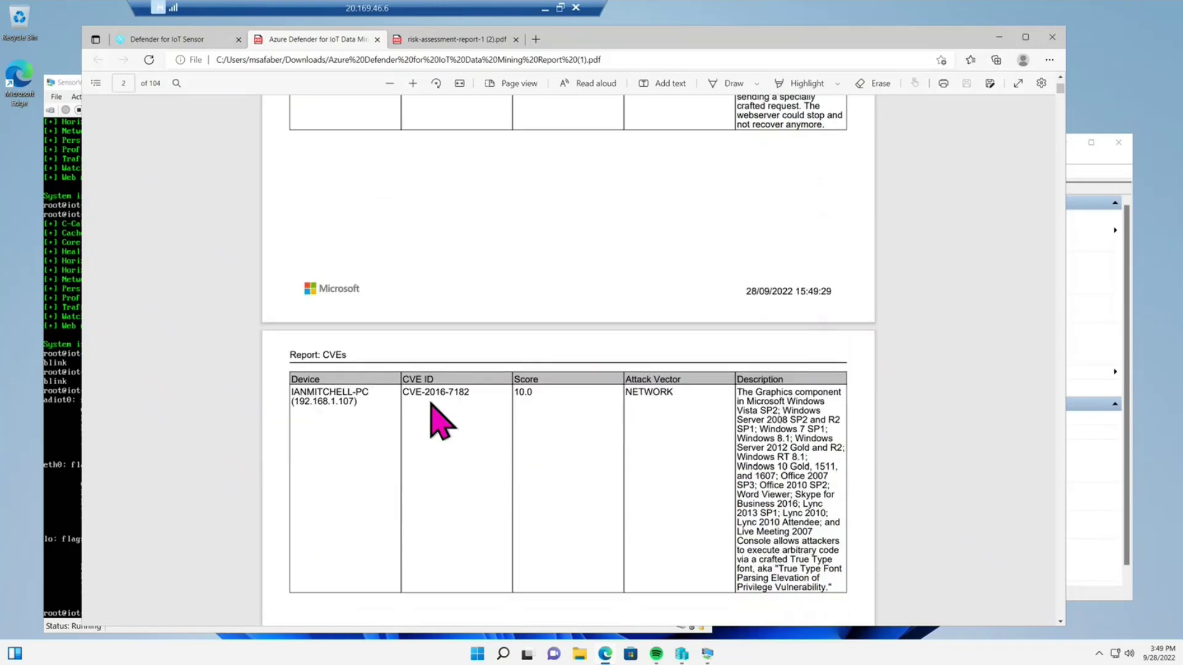
{"action": "scroll", "coordinate": [511, 400], "scroll_direction": "down", "scroll_amount": 3}
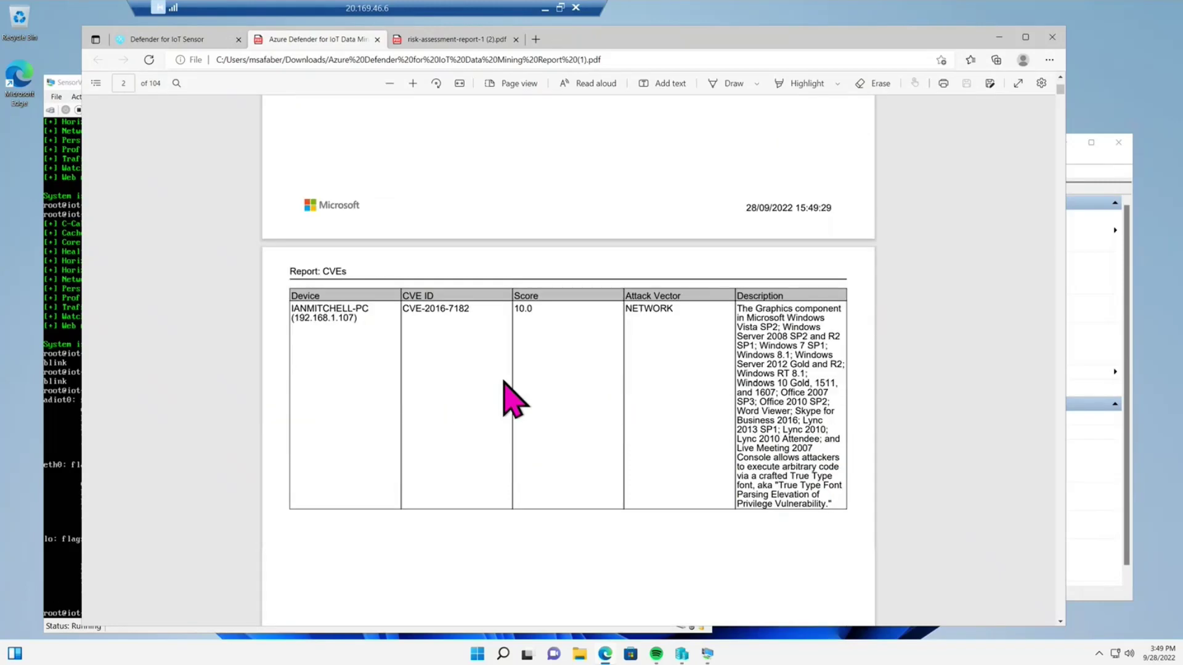
- Close the CVEs report, then view and close the Internet Activity report of 131.94.238.11 connections
{"action": "left_click", "coordinate": [184, 39]}
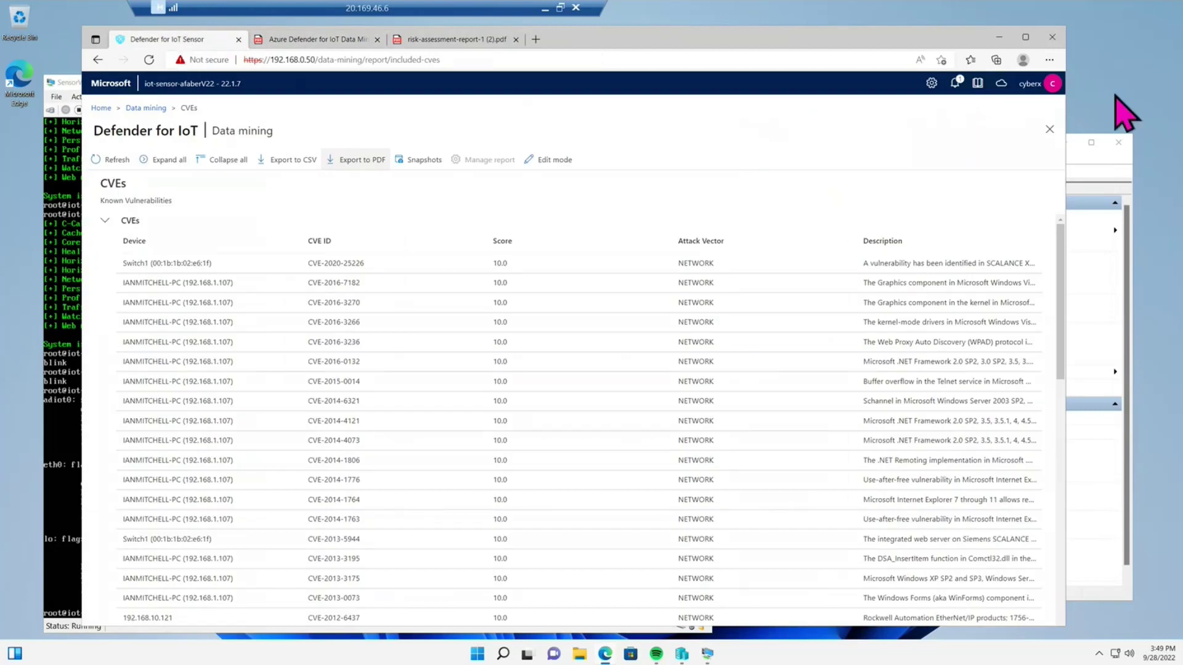
{"action": "left_click", "coordinate": [1049, 130]}
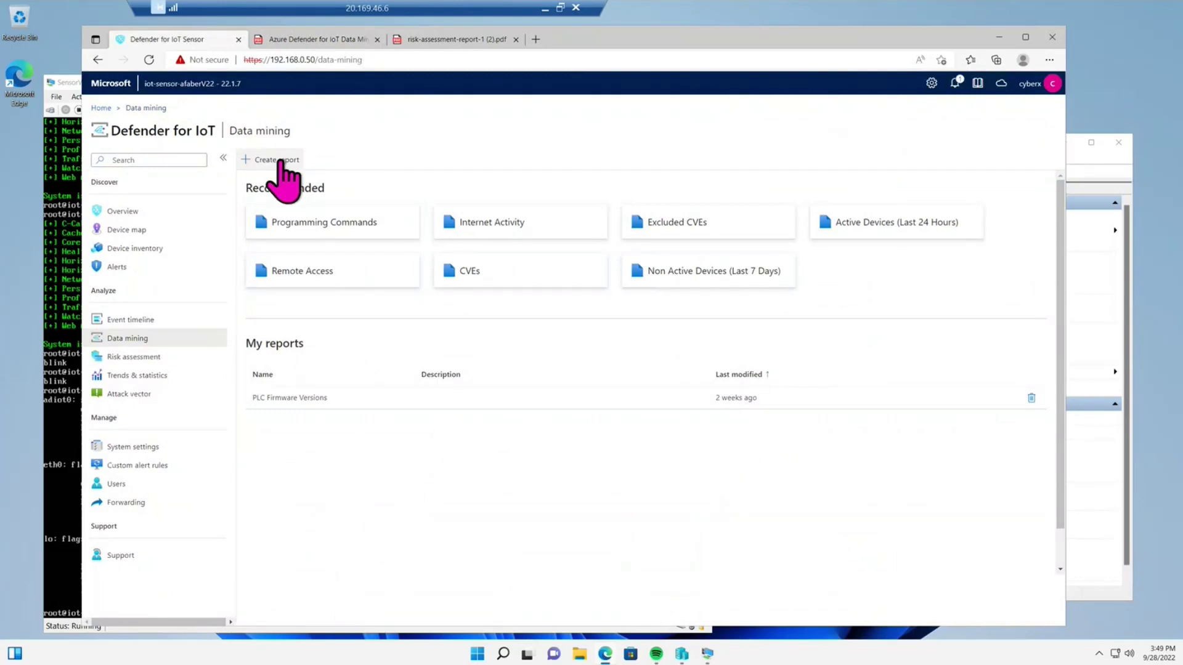
{"action": "left_click", "coordinate": [493, 226]}
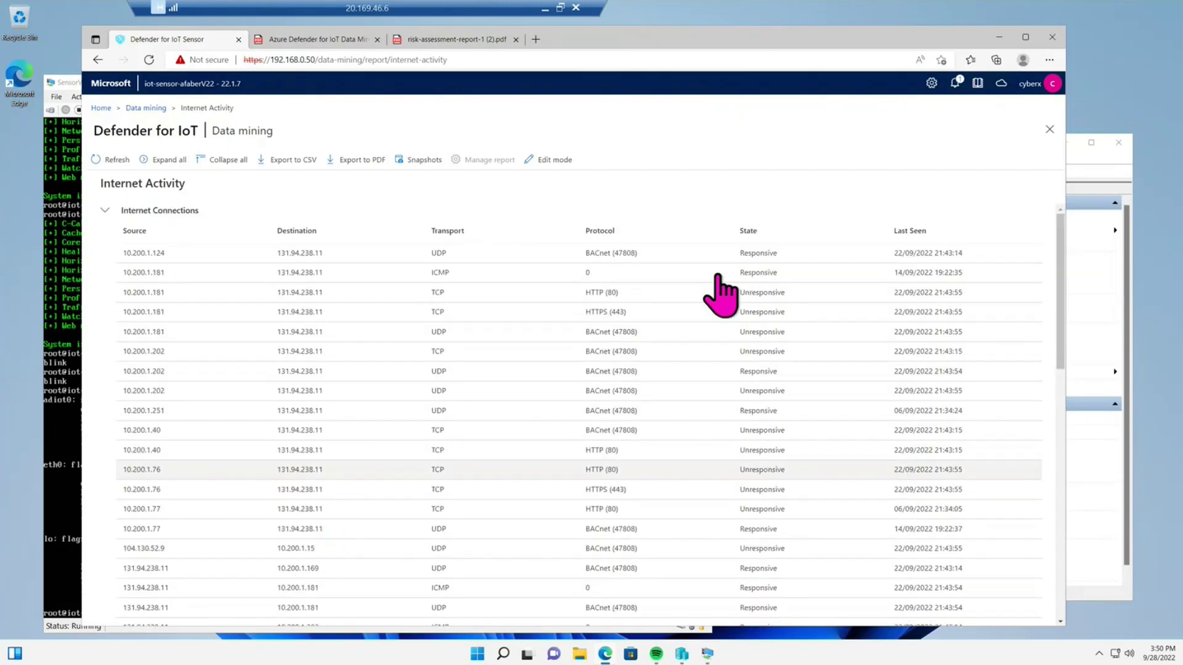
{"action": "left_click", "coordinate": [1049, 131]}
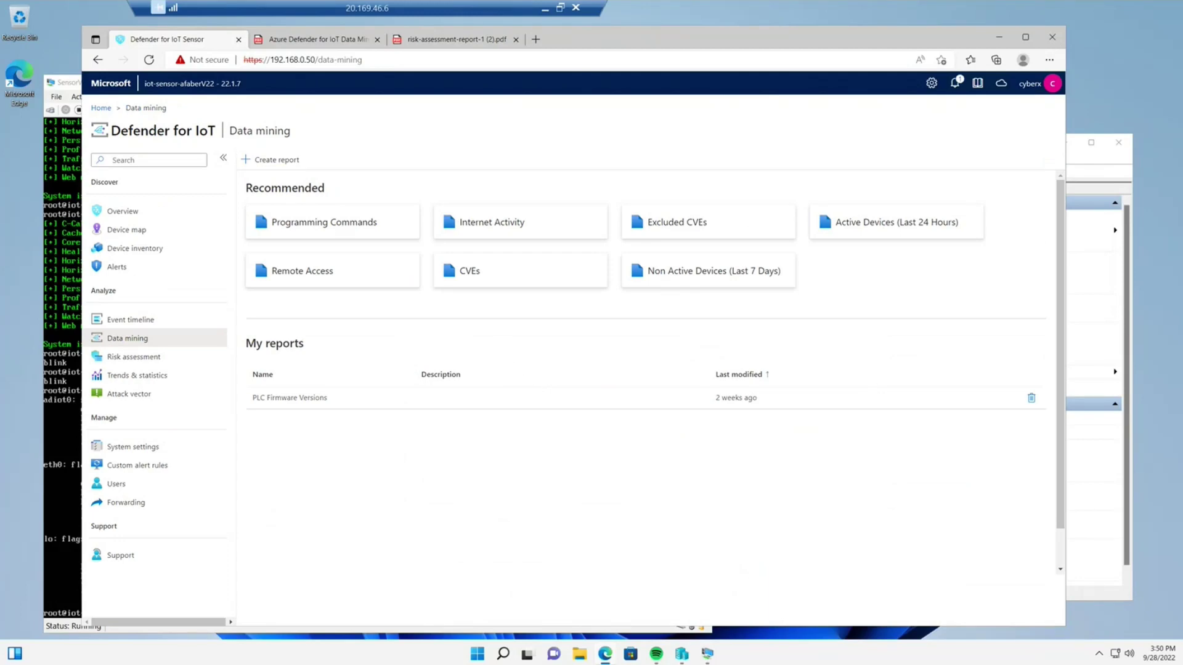
- In Trends & statistics, start a new dashboard and browse the available widgets
{"action": "left_click", "coordinate": [151, 377]}
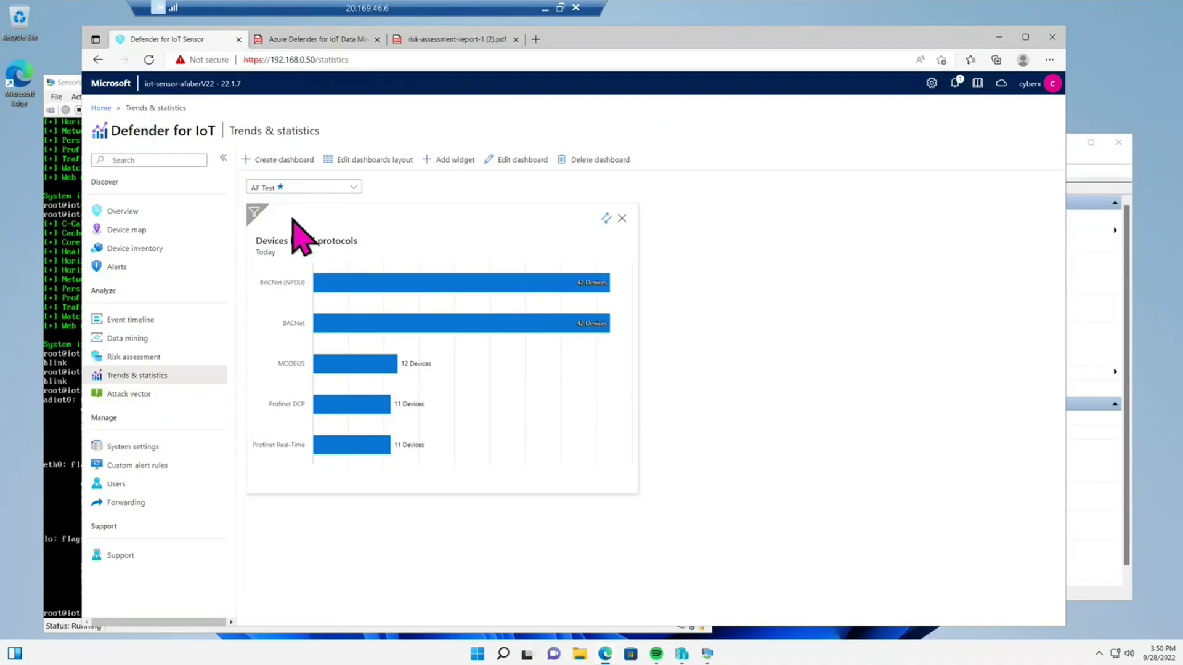
{"action": "left_click", "coordinate": [302, 161]}
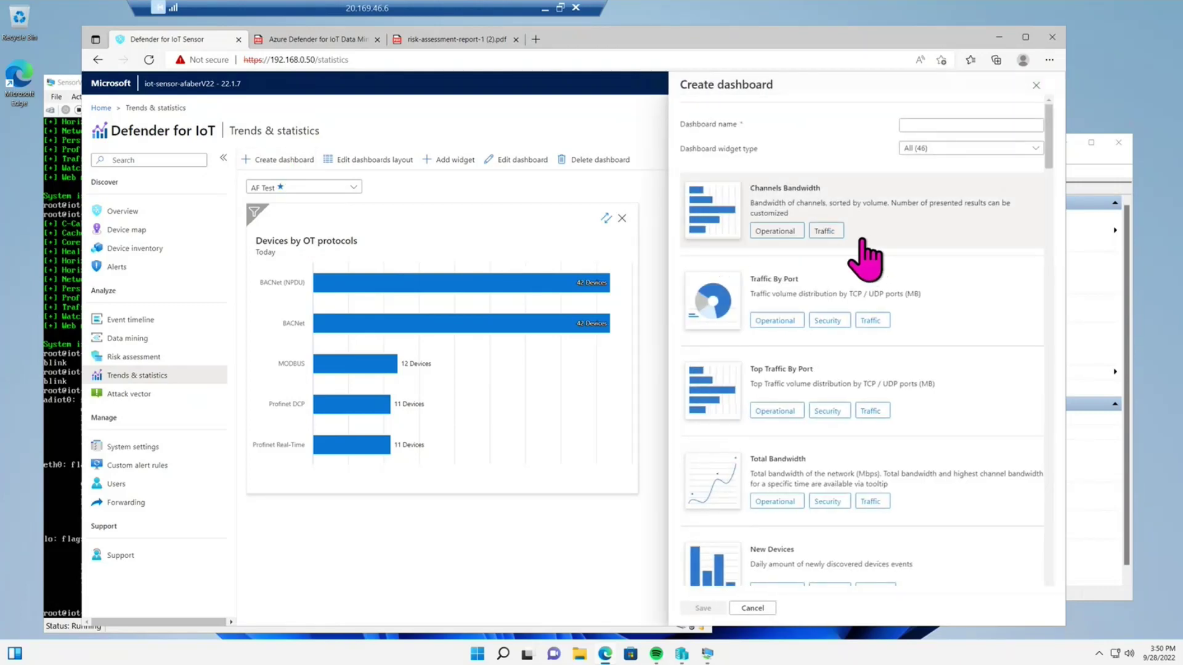
{"action": "scroll", "coordinate": [863, 242], "scroll_direction": "down", "scroll_amount": 1}
{"action": "scroll", "coordinate": [864, 259], "scroll_direction": "down", "scroll_amount": 2}
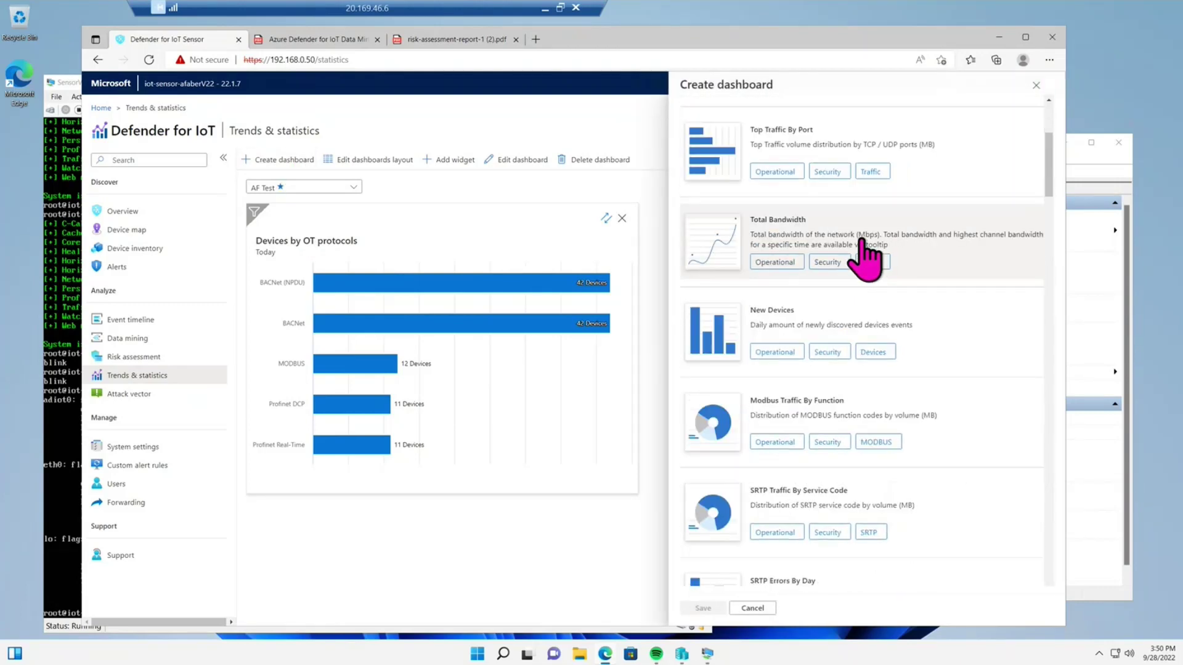
{"action": "scroll", "coordinate": [865, 258], "scroll_direction": "down", "scroll_amount": 1}
{"action": "scroll", "coordinate": [865, 258], "scroll_direction": "down", "scroll_amount": 1}
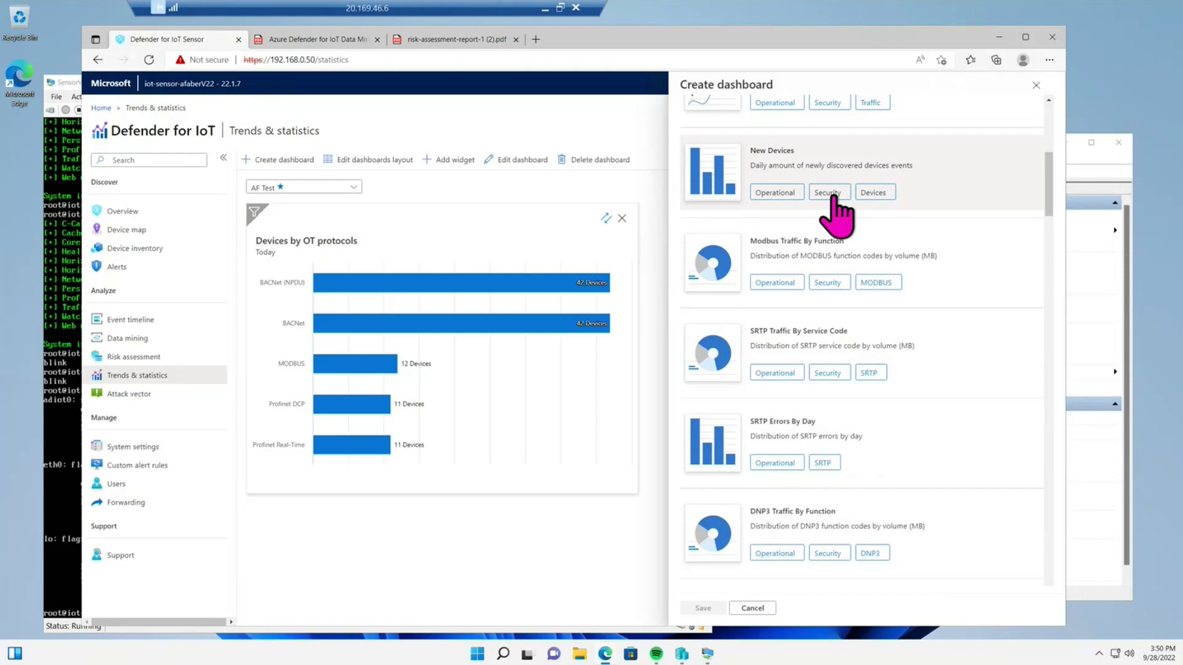
{"action": "scroll", "coordinate": [874, 271], "scroll_direction": "up", "scroll_amount": 3}
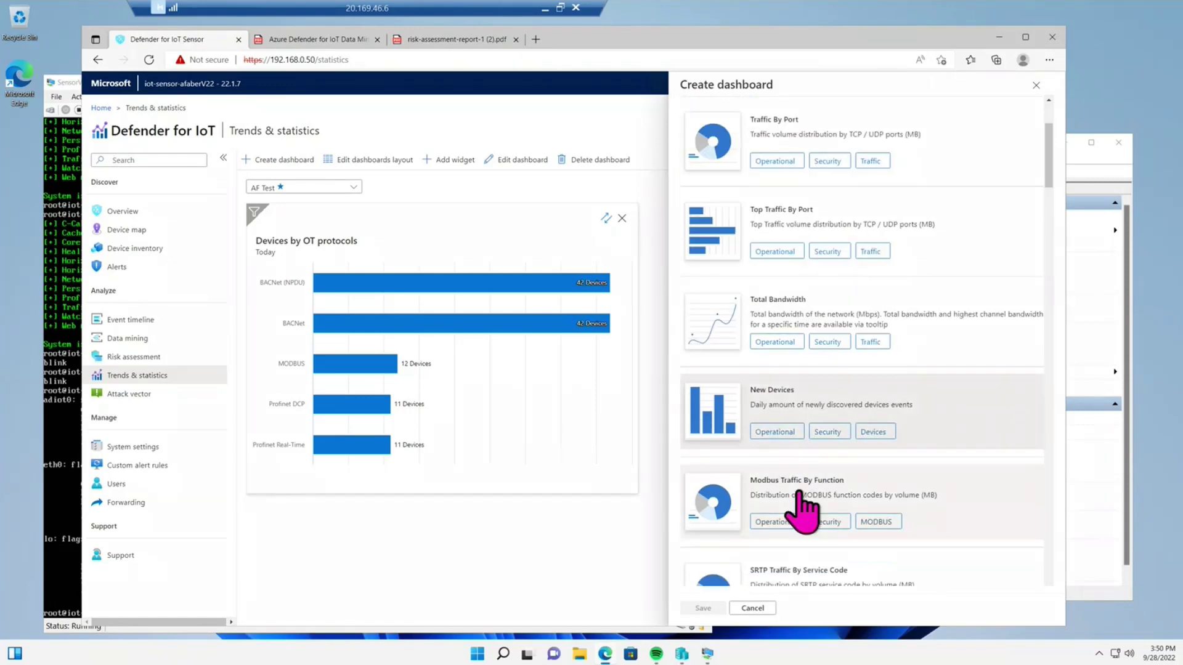
{"action": "scroll", "coordinate": [797, 501], "scroll_direction": "down", "scroll_amount": 4}
{"action": "scroll", "coordinate": [796, 501], "scroll_direction": "up", "scroll_amount": 6}
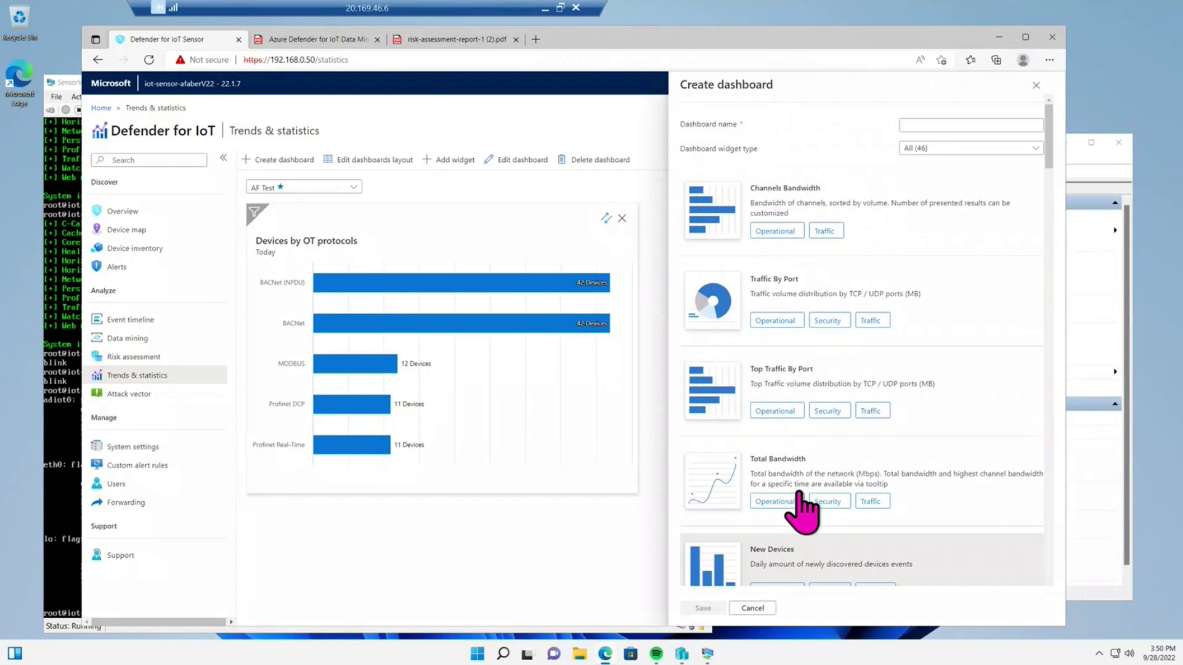
- Name the dashboard 'Test', add the Top Traffic By Port widget, and save it
{"action": "left_click", "coordinate": [932, 123]}
{"action": "type", "text": "Test"}
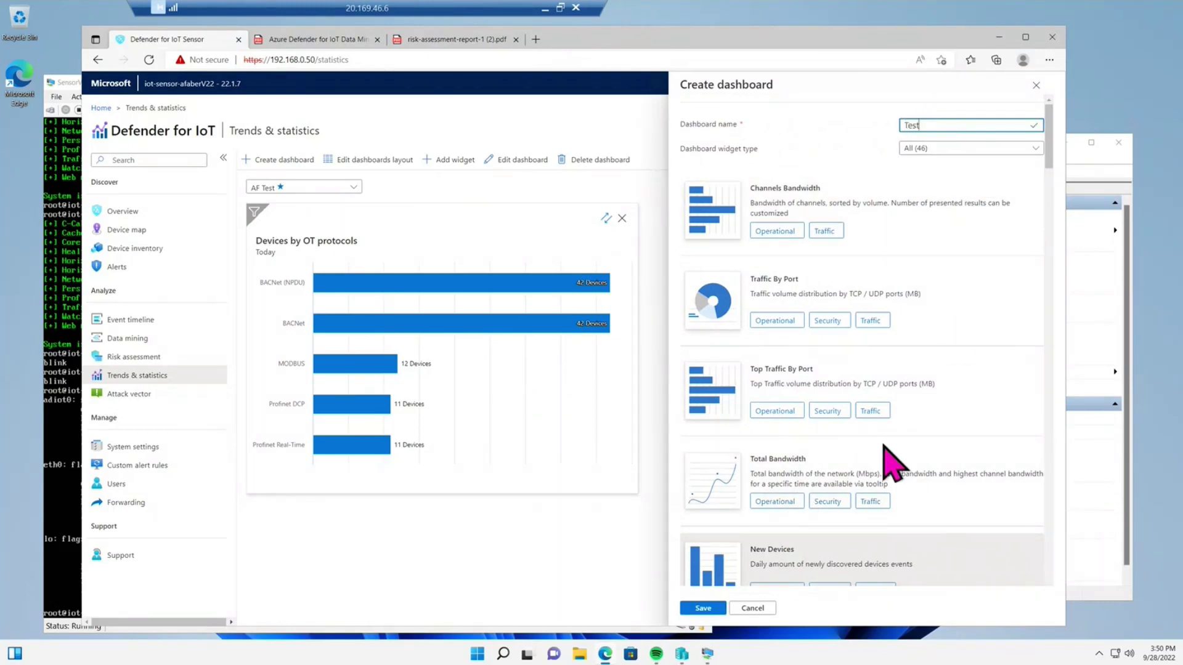
{"action": "scroll", "coordinate": [893, 415], "scroll_direction": "down", "scroll_amount": 1}
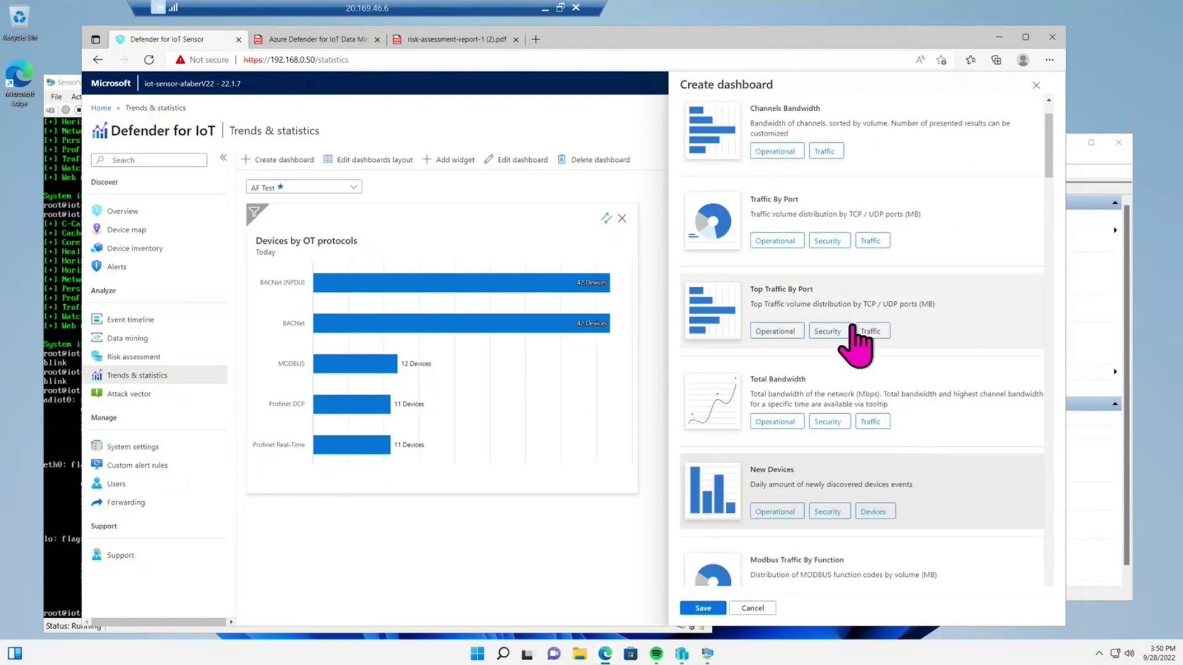
{"action": "left_click", "coordinate": [801, 333]}
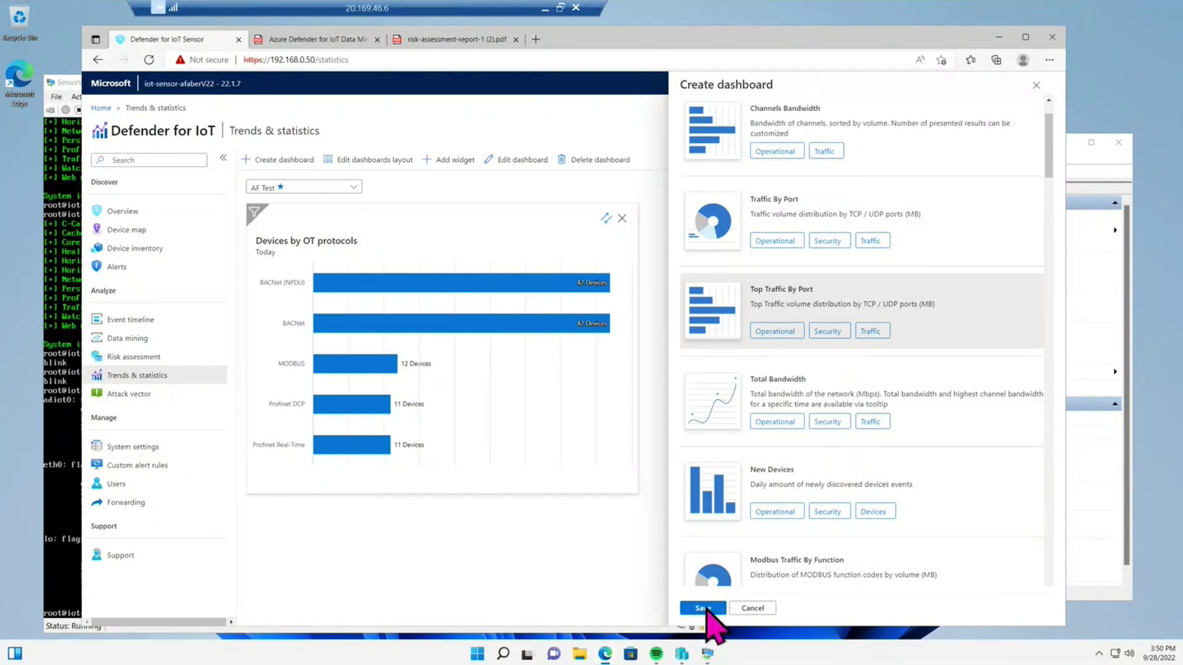
{"action": "left_click", "coordinate": [703, 608]}
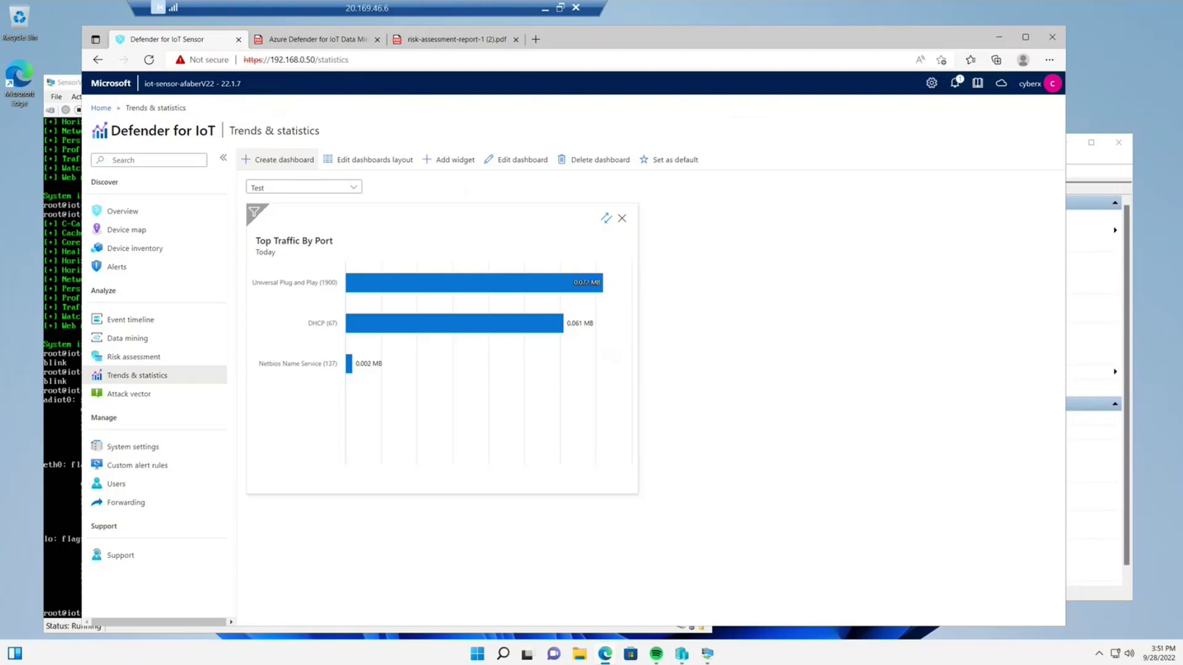
- On the empty Custom alert rules page, open the Create custom alert rule form
{"action": "left_click", "coordinate": [155, 466]}
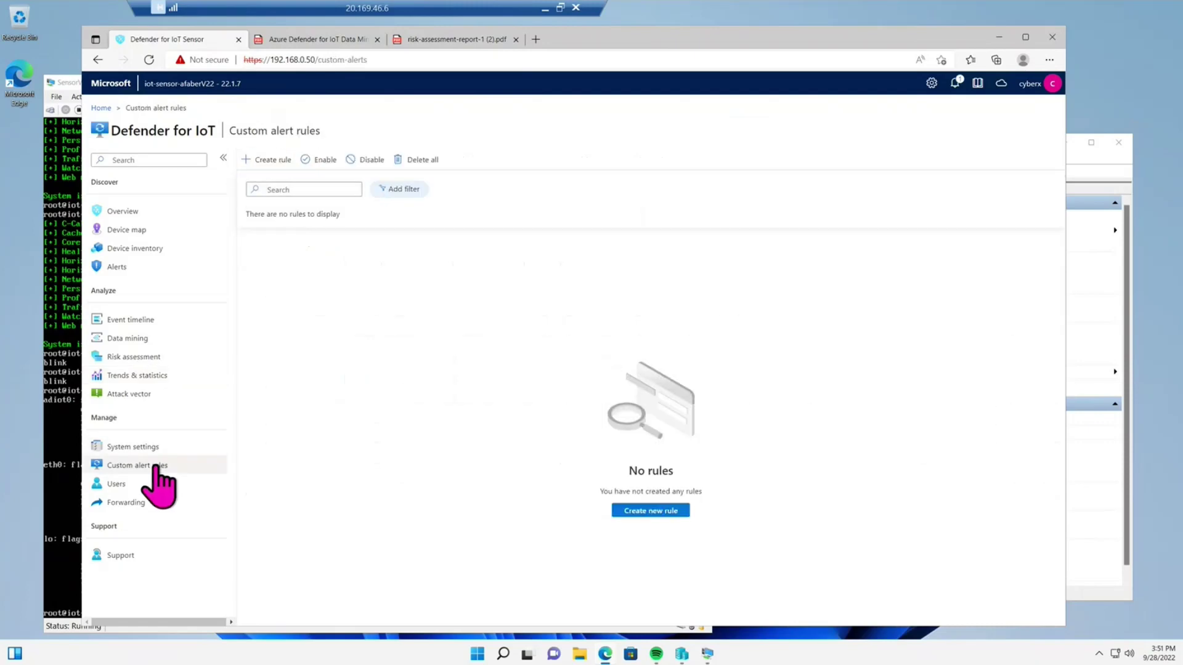
{"action": "left_click", "coordinate": [268, 161]}
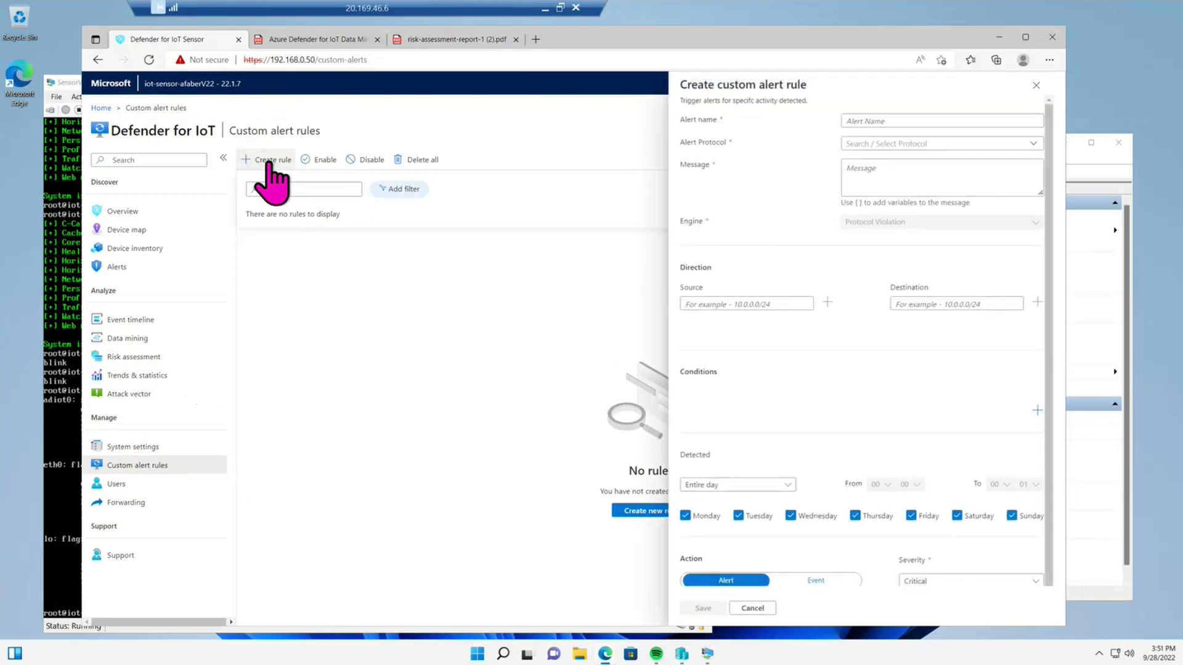
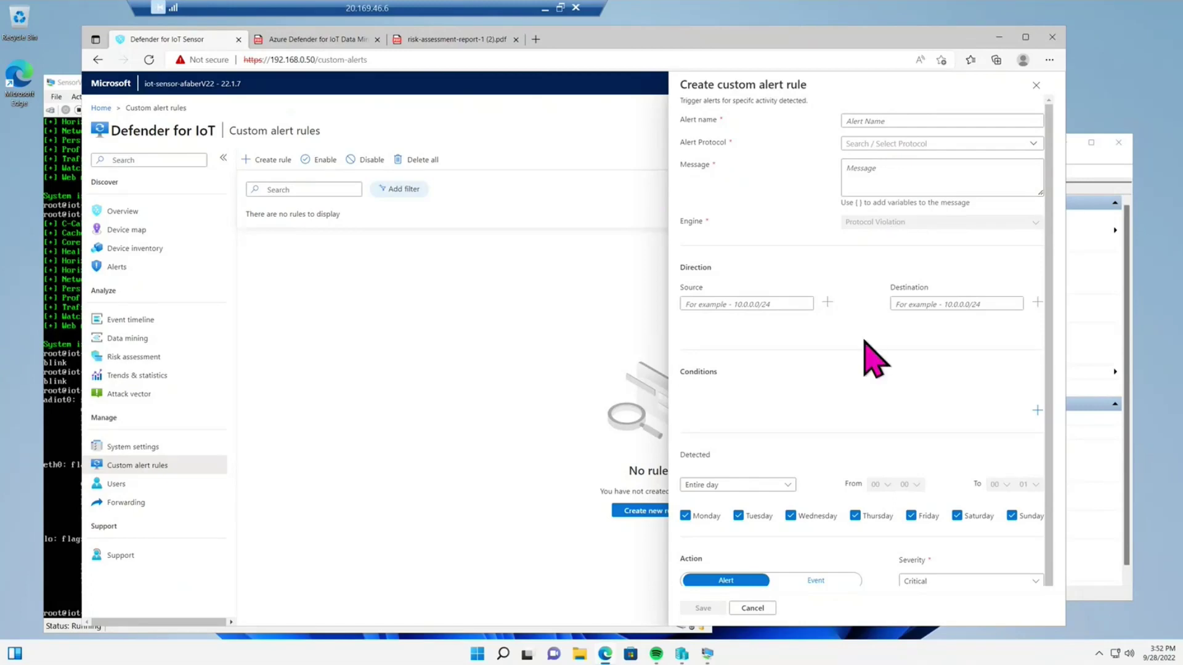
- Browse the Alert Protocol list, then close the Create custom alert rule panel without saving
{"action": "scroll", "coordinate": [865, 341], "scroll_direction": "down", "scroll_amount": 1}
{"action": "scroll", "coordinate": [864, 340], "scroll_direction": "up", "scroll_amount": 1}
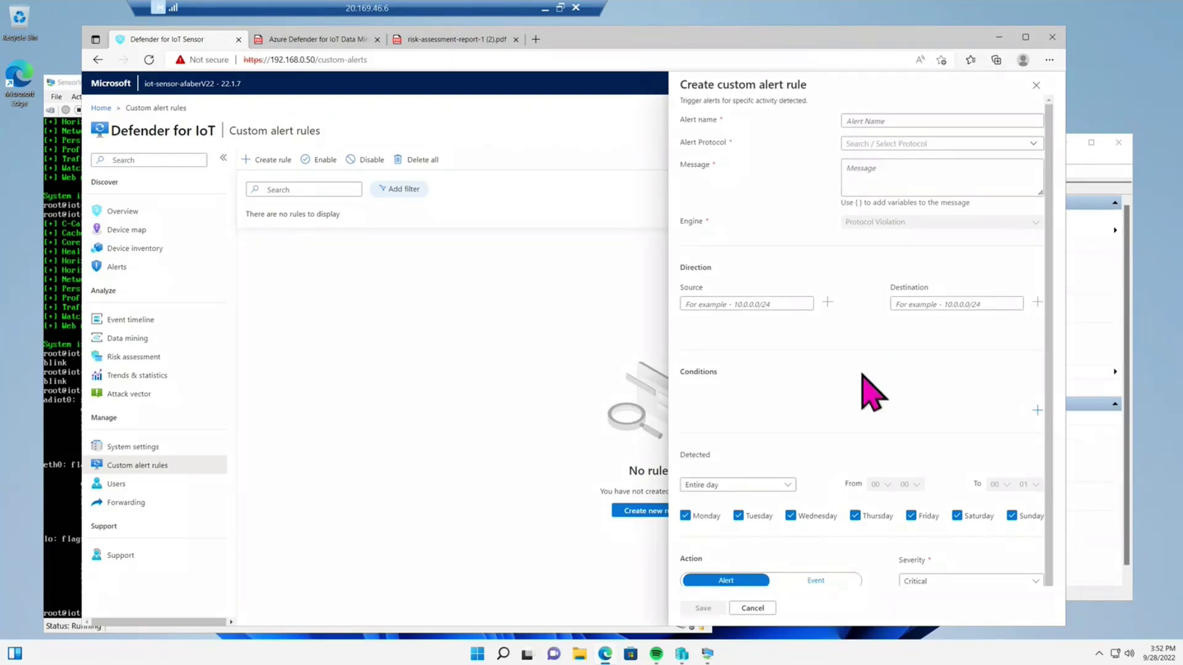
{"action": "scroll", "coordinate": [875, 377], "scroll_direction": "down", "scroll_amount": 1}
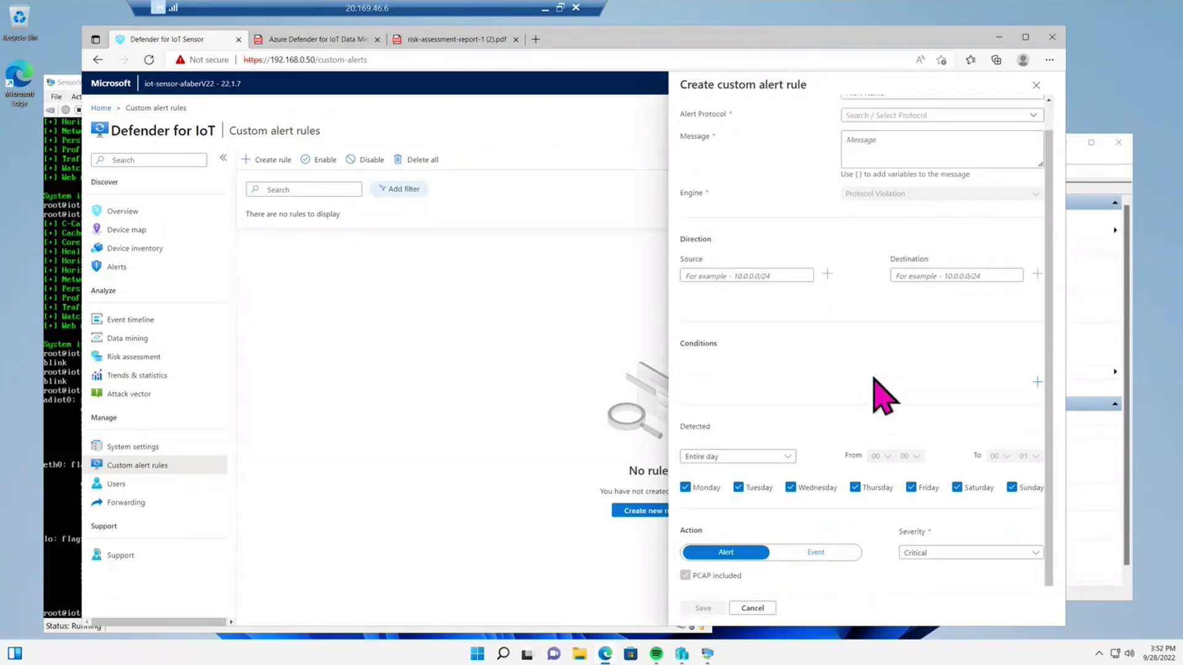
{"action": "scroll", "coordinate": [899, 354], "scroll_direction": "up", "scroll_amount": 1}
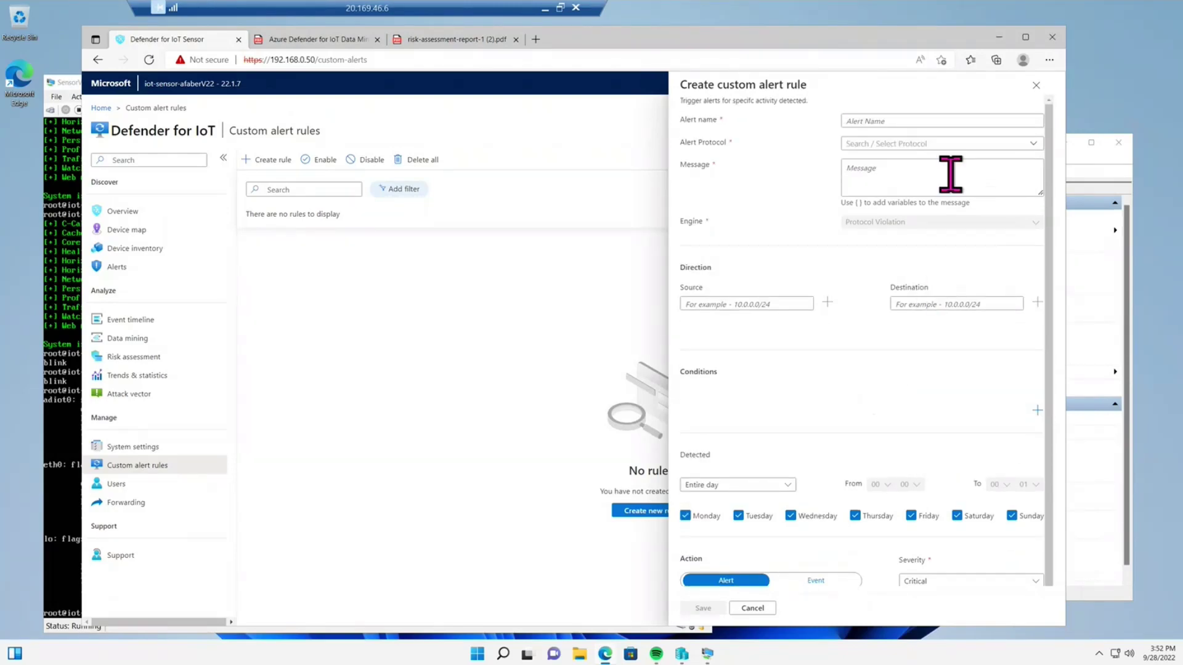
{"action": "left_click", "coordinate": [1031, 145]}
{"action": "scroll", "coordinate": [965, 293], "scroll_direction": "down", "scroll_amount": 9}
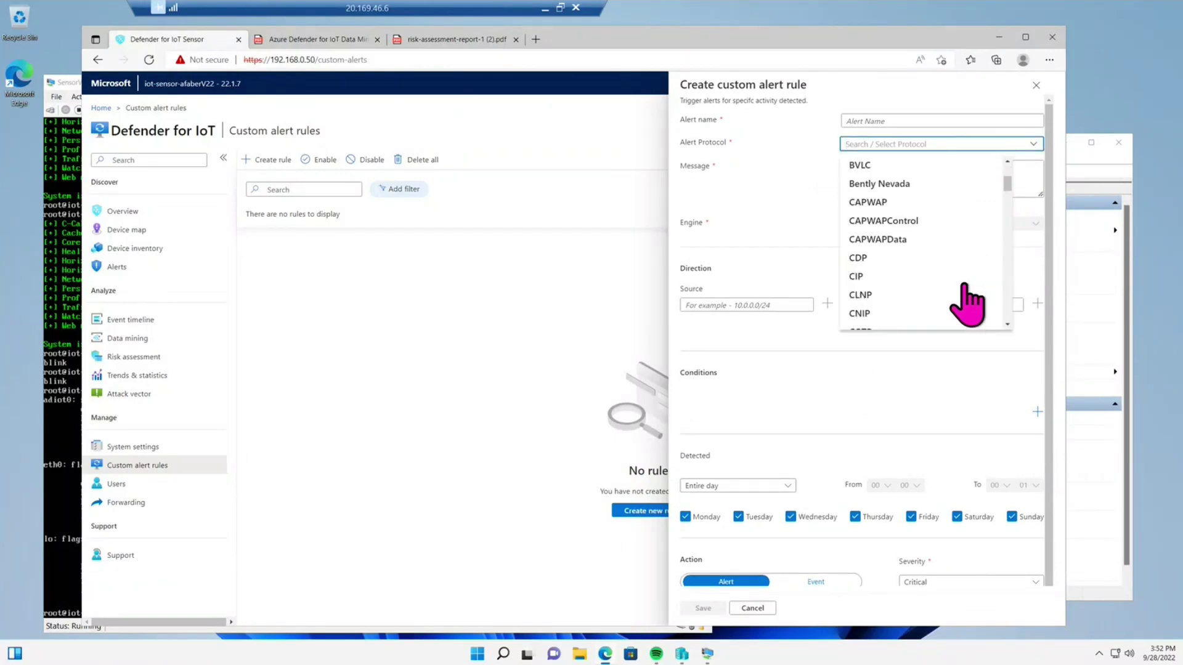
{"action": "scroll", "coordinate": [967, 302], "scroll_direction": "down", "scroll_amount": 10}
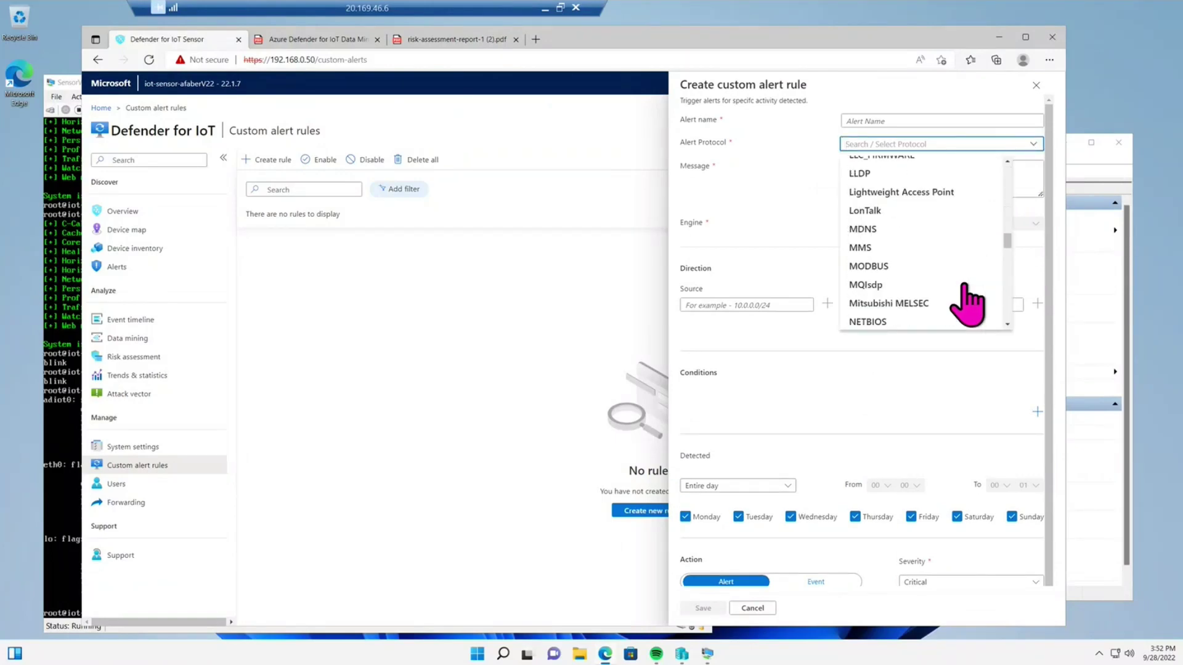
{"action": "scroll", "coordinate": [967, 303], "scroll_direction": "down", "scroll_amount": 3}
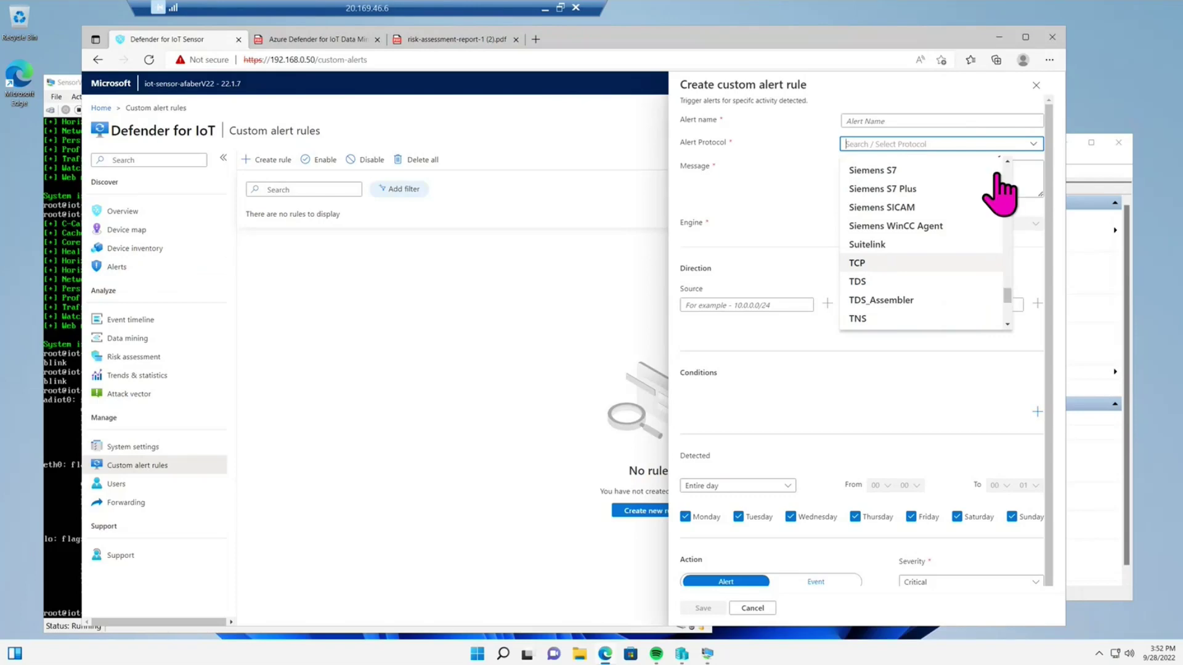
{"action": "left_click", "coordinate": [1036, 86]}
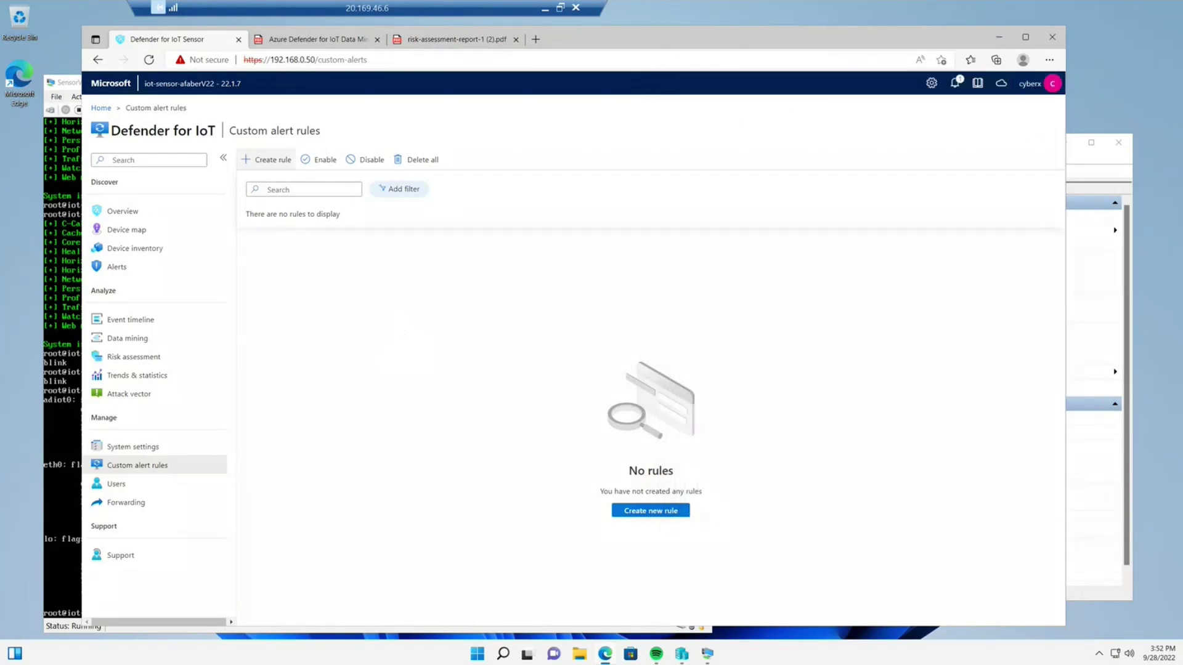
- Leave the sensor session, close OT/ICS setup, and view then close iot-sensor-afaberV22's overview
{"action": "left_click", "coordinate": [543, 8]}
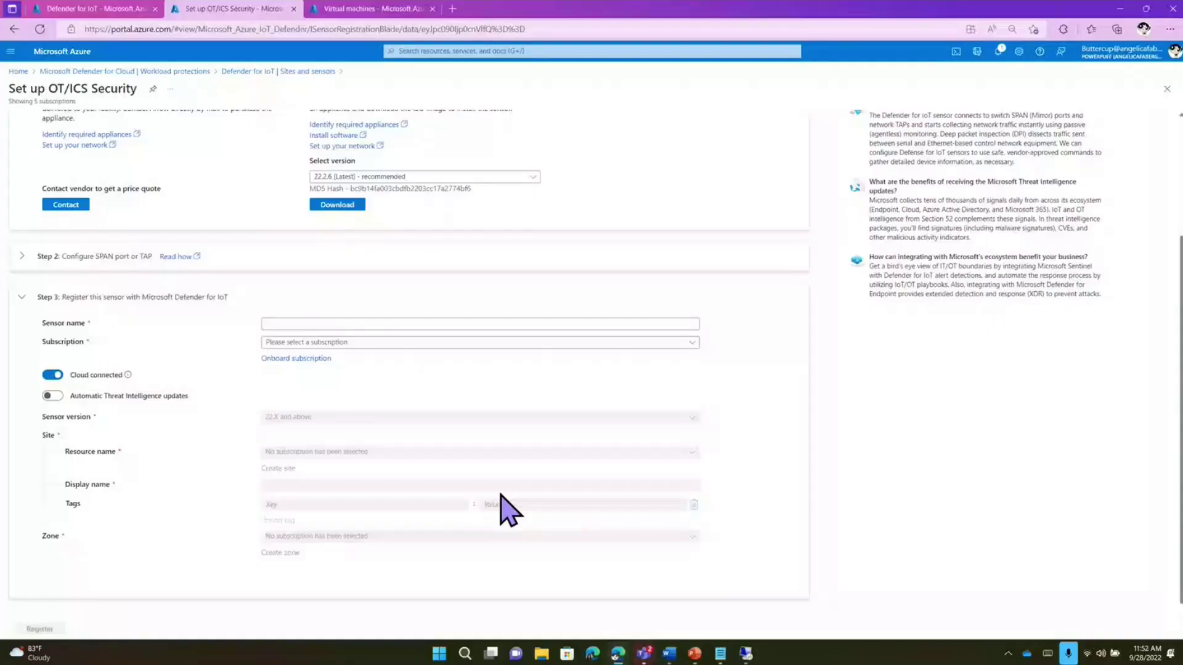
{"action": "scroll", "coordinate": [500, 508], "scroll_direction": "up", "scroll_amount": 3}
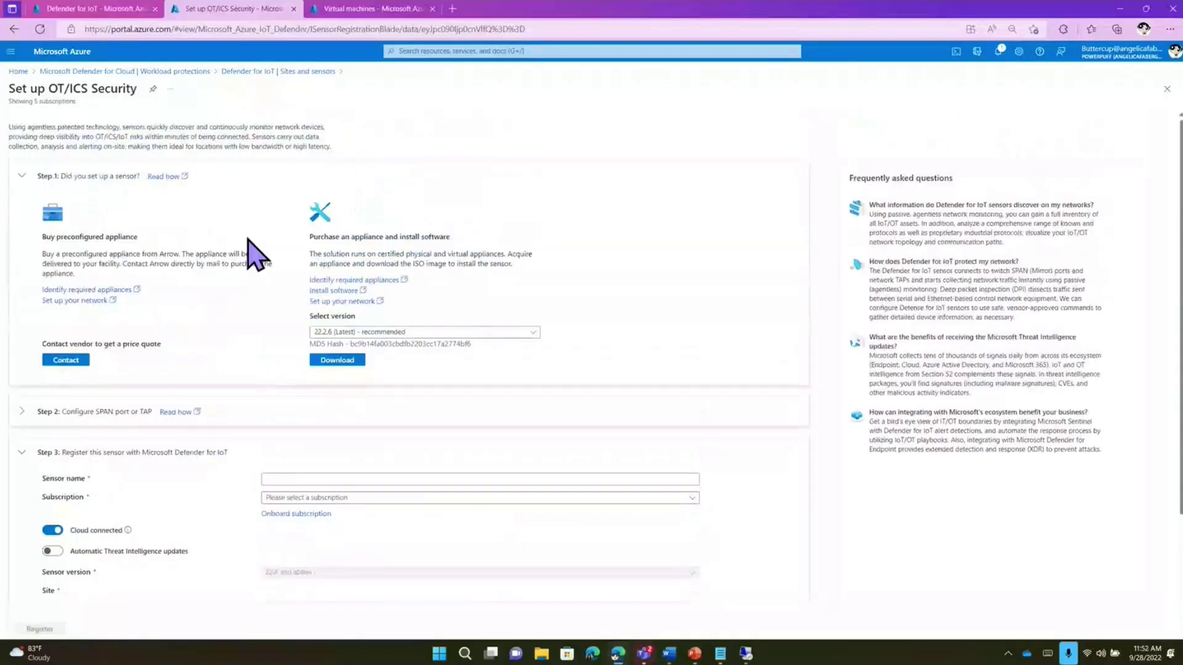
{"action": "scroll", "coordinate": [252, 384], "scroll_direction": "down", "scroll_amount": 3}
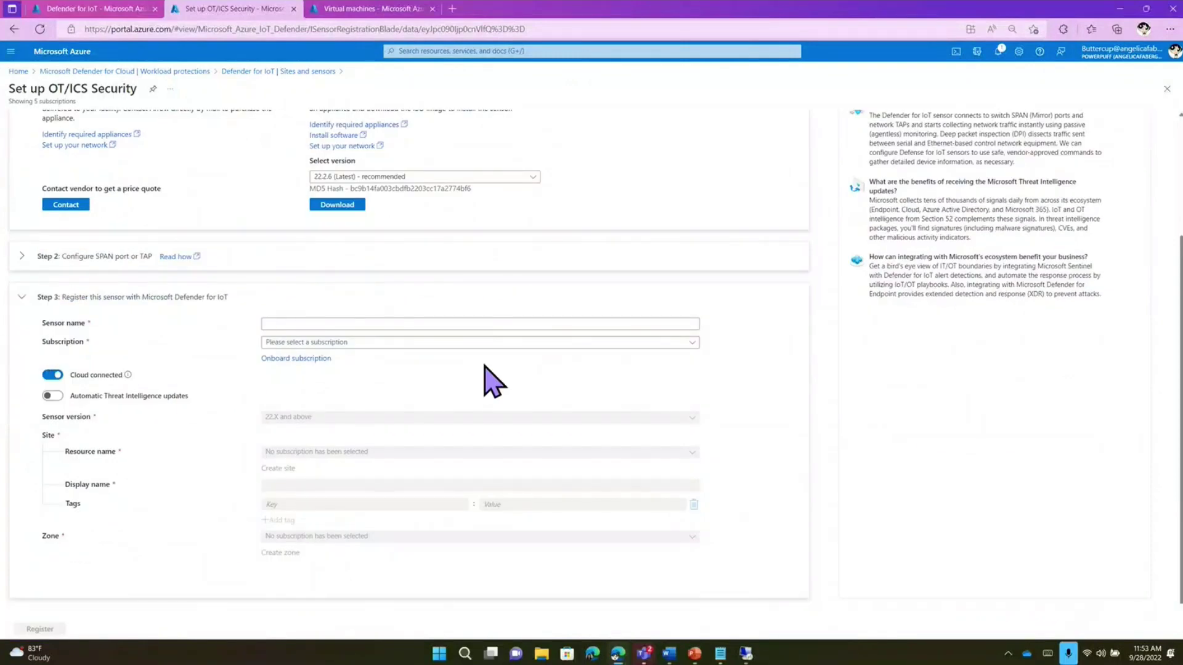
{"action": "left_click", "coordinate": [1166, 89]}
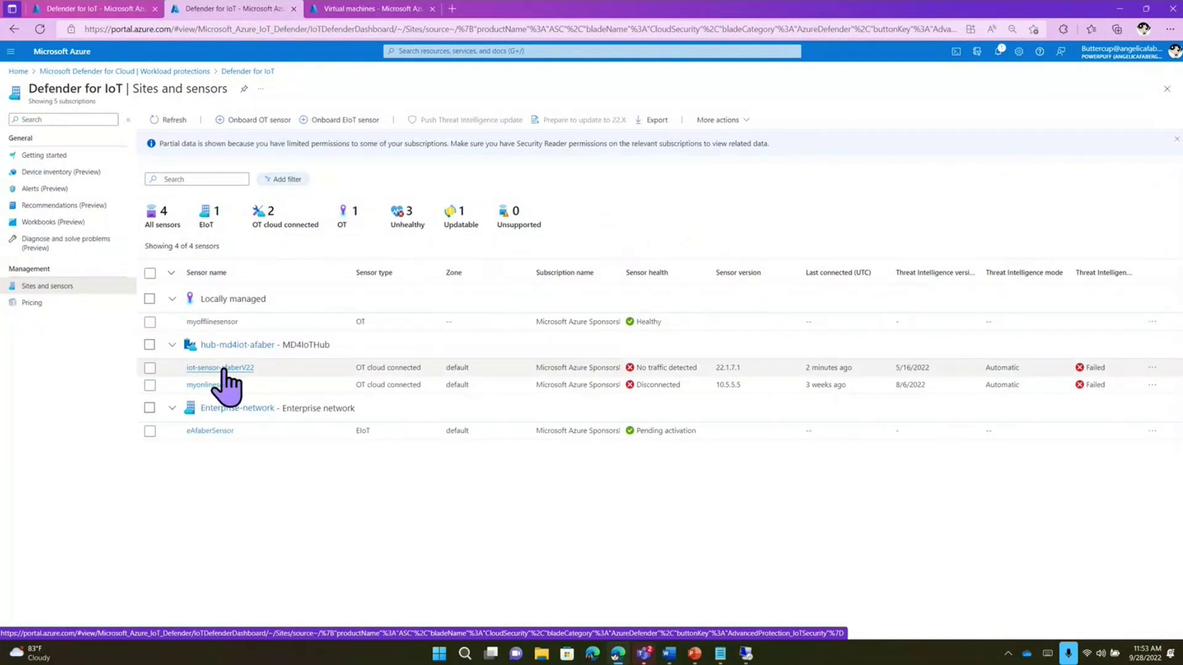
{"action": "left_click", "coordinate": [224, 368]}
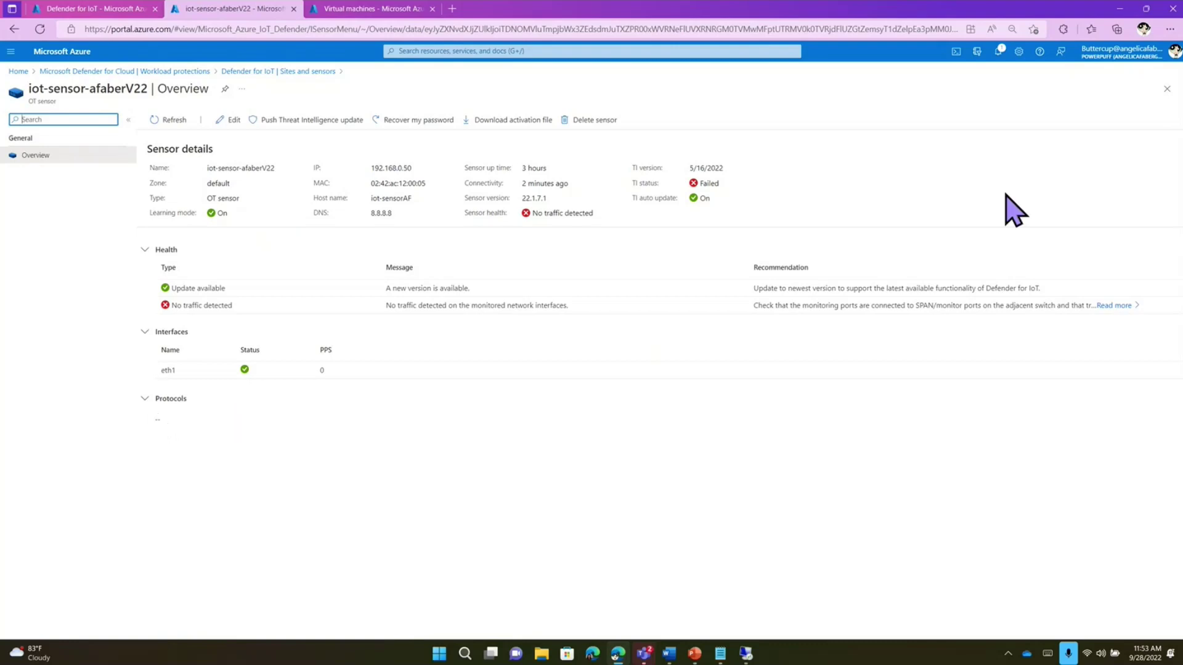
{"action": "left_click", "coordinate": [1167, 90]}
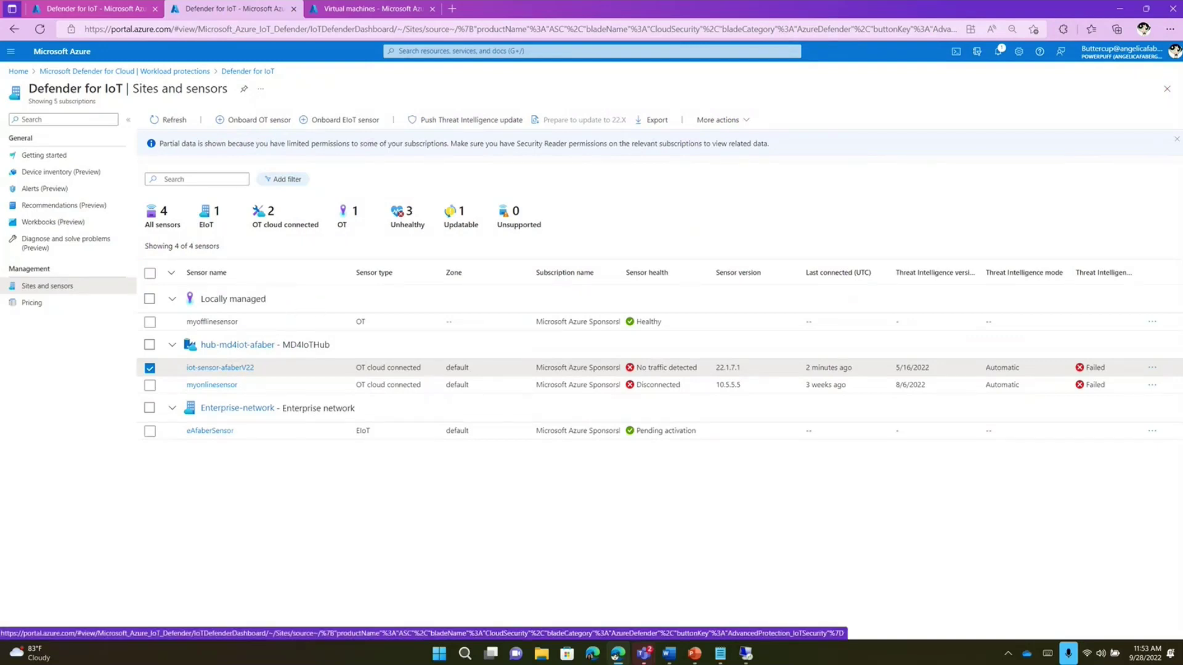
- Browse the device inventory and the 128-alert table, then bring up the Workbooks gallery
{"action": "left_click", "coordinate": [64, 176]}
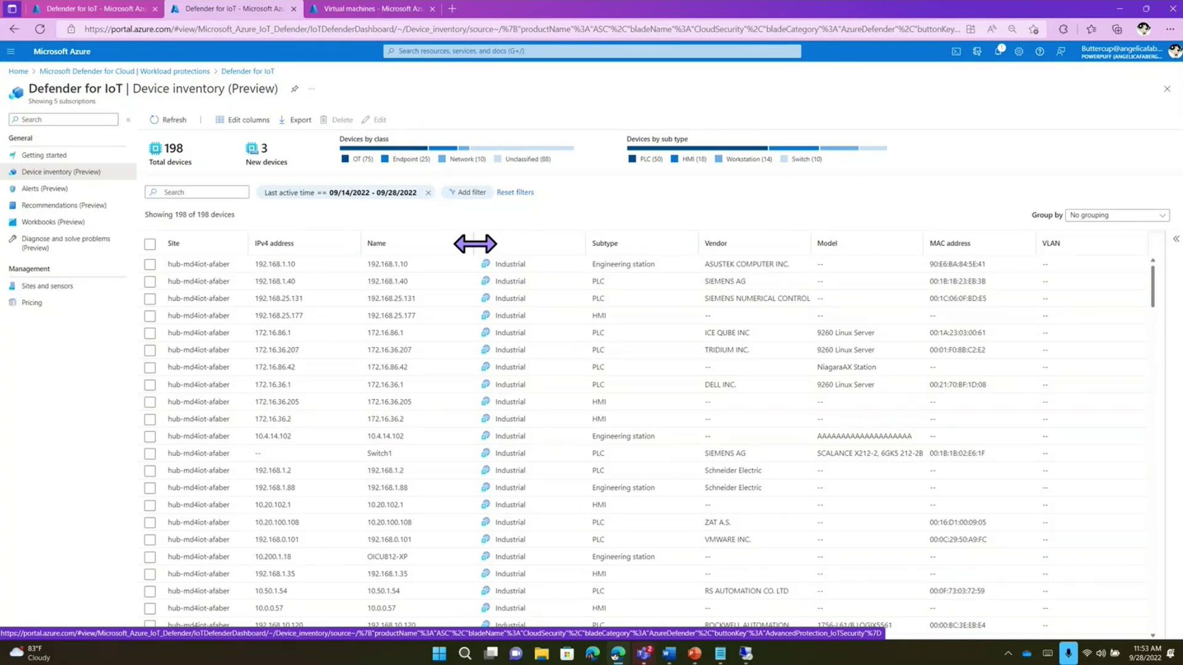
{"action": "left_click", "coordinate": [64, 191]}
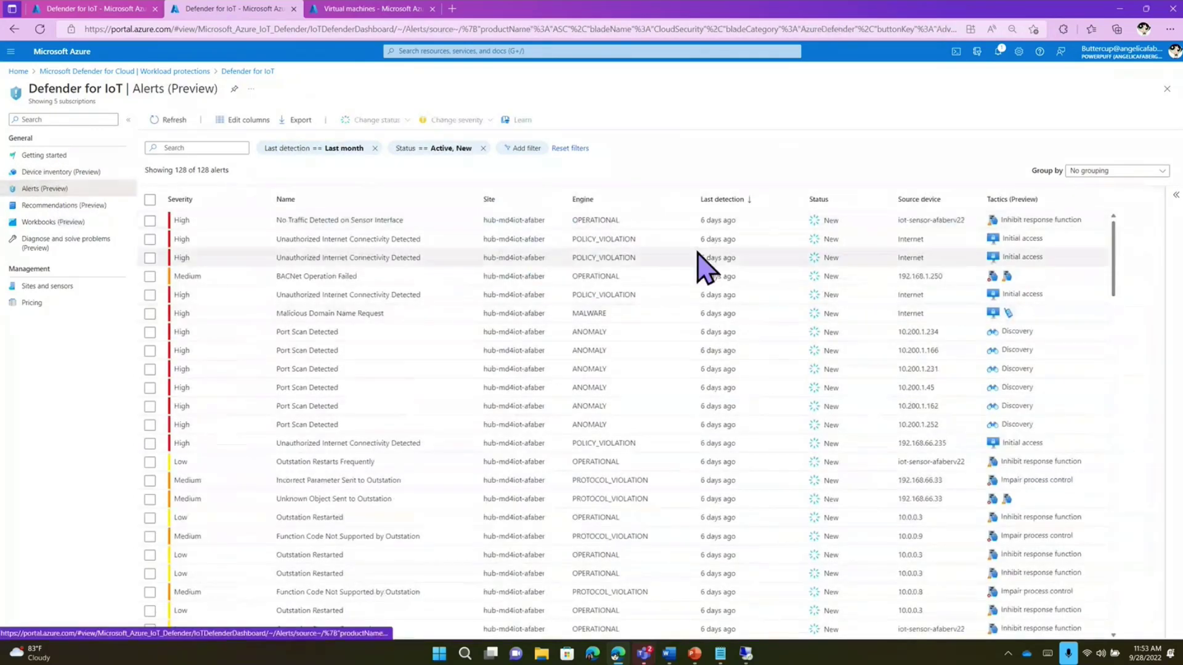
{"action": "scroll", "coordinate": [731, 339], "scroll_direction": "down", "scroll_amount": 4}
{"action": "scroll", "coordinate": [736, 357], "scroll_direction": "down", "scroll_amount": 6}
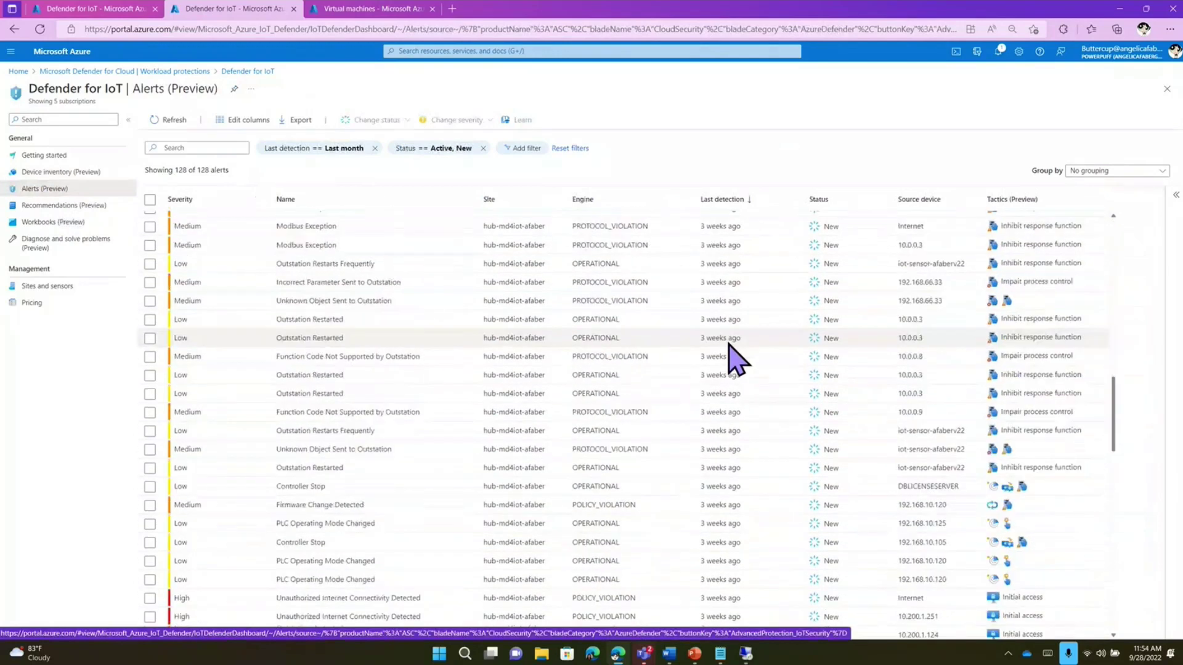
{"action": "scroll", "coordinate": [736, 357], "scroll_direction": "up", "scroll_amount": 8}
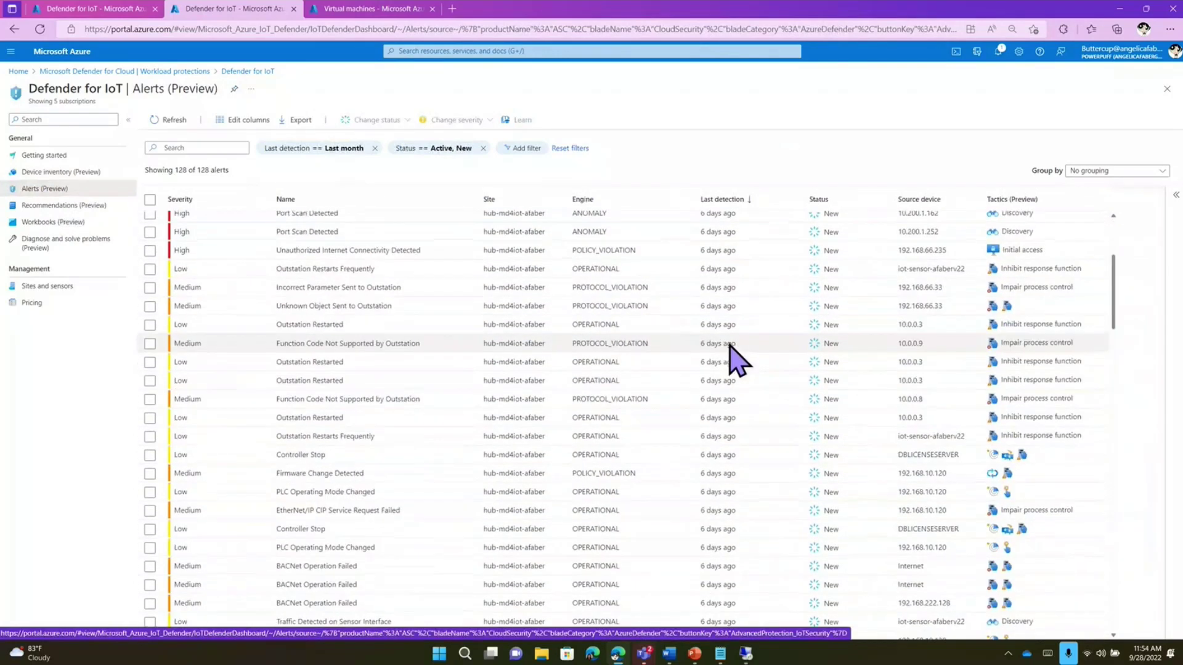
{"action": "scroll", "coordinate": [714, 422], "scroll_direction": "up", "scroll_amount": 1}
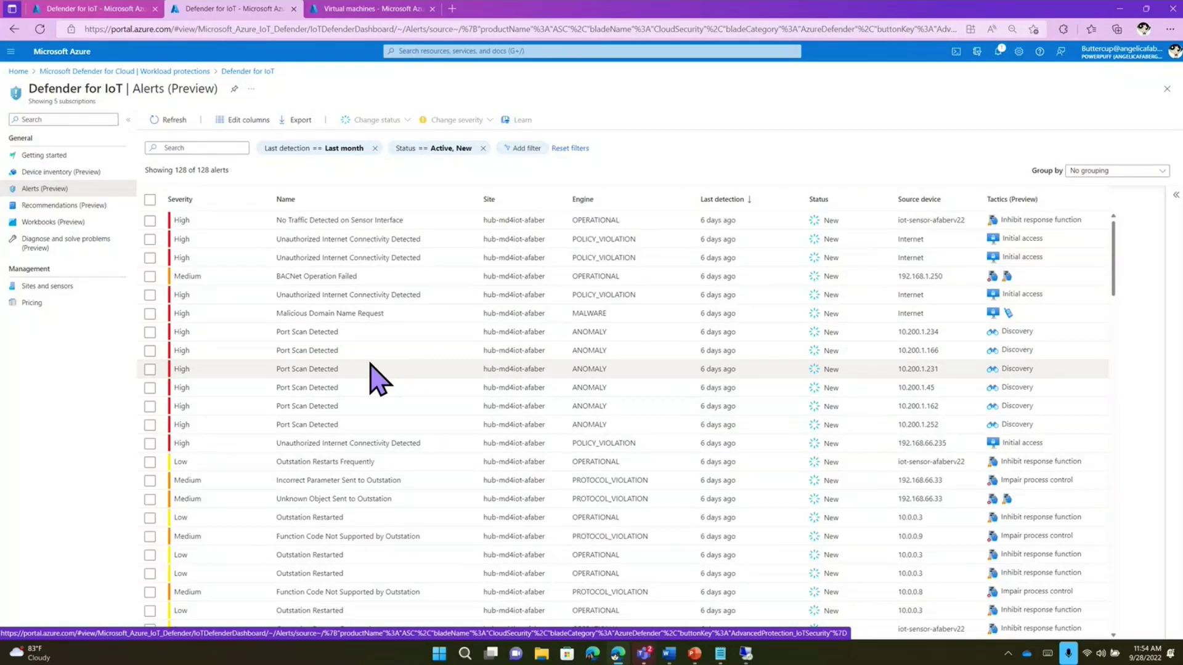
{"action": "left_click", "coordinate": [59, 223]}
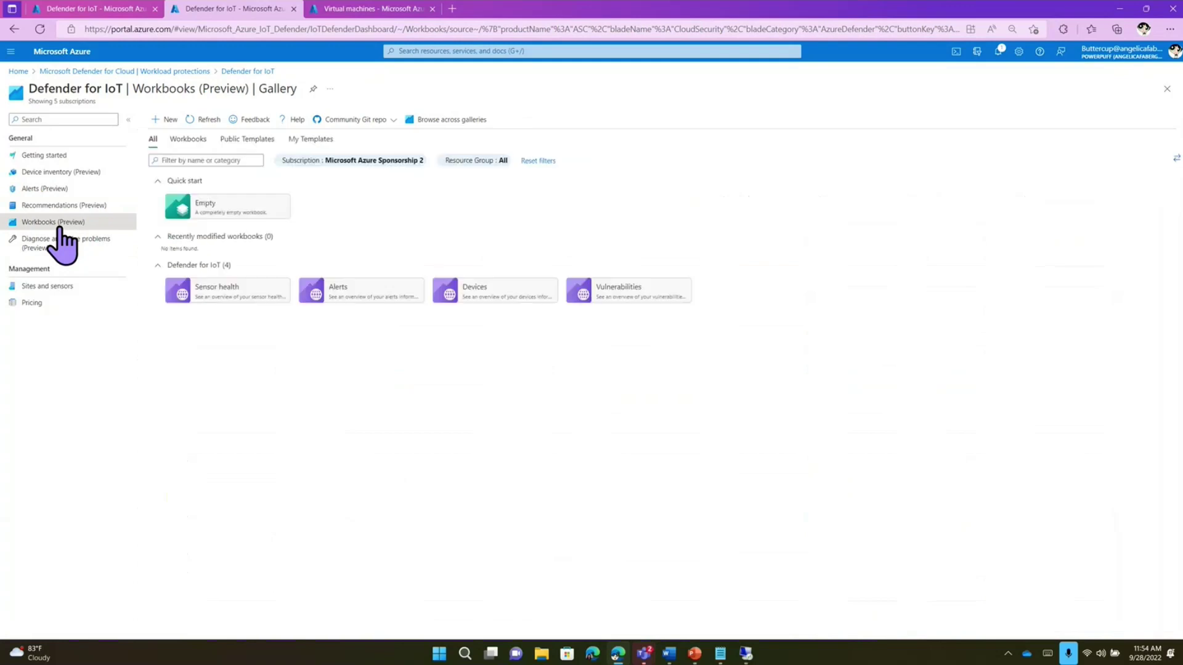
- Preview the Sensor health workbook, then open the Alerts workbook from the gallery
{"action": "left_click", "coordinate": [185, 291]}
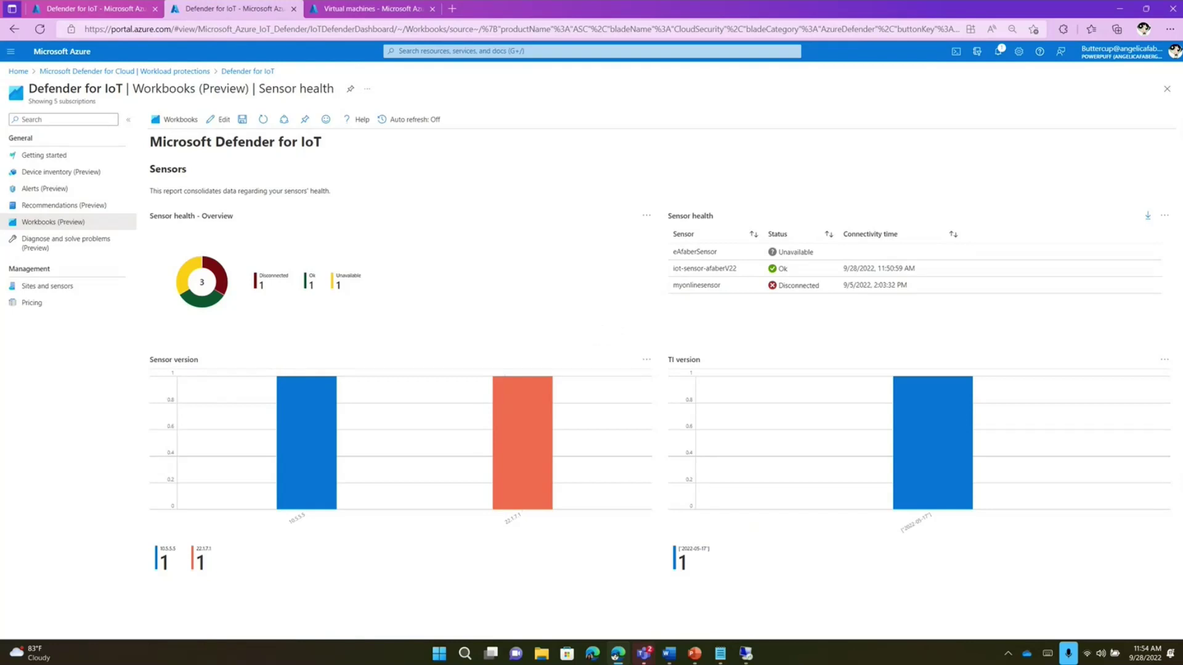
{"action": "left_click", "coordinate": [1166, 90]}
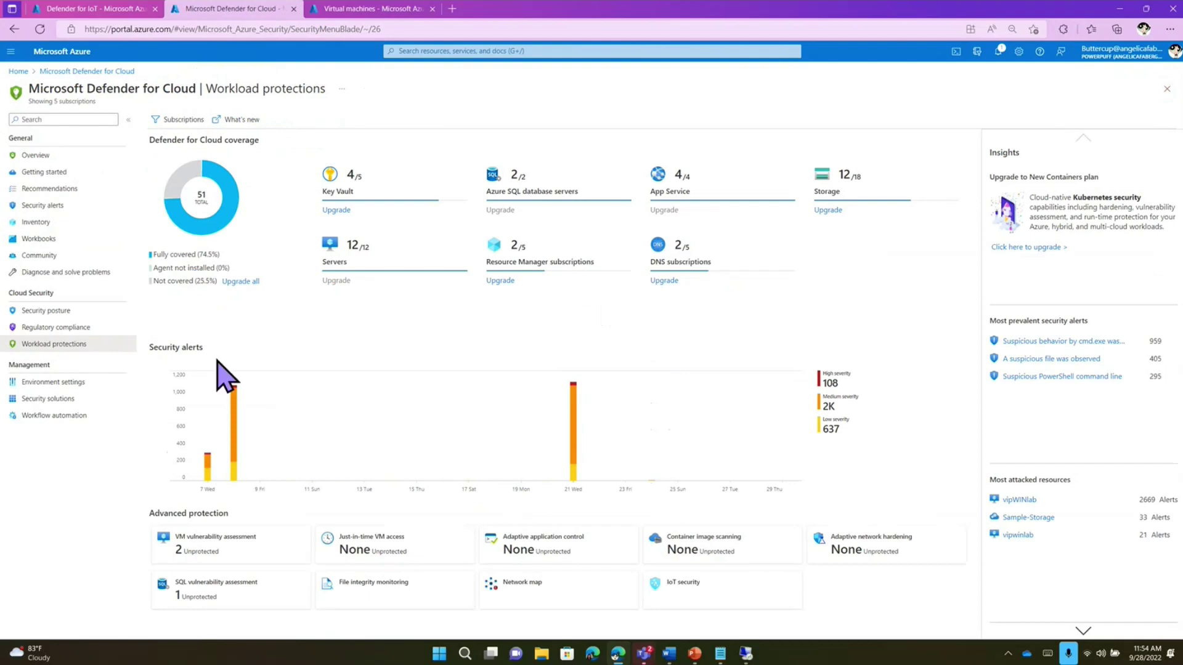
{"action": "left_click", "coordinate": [116, 10]}
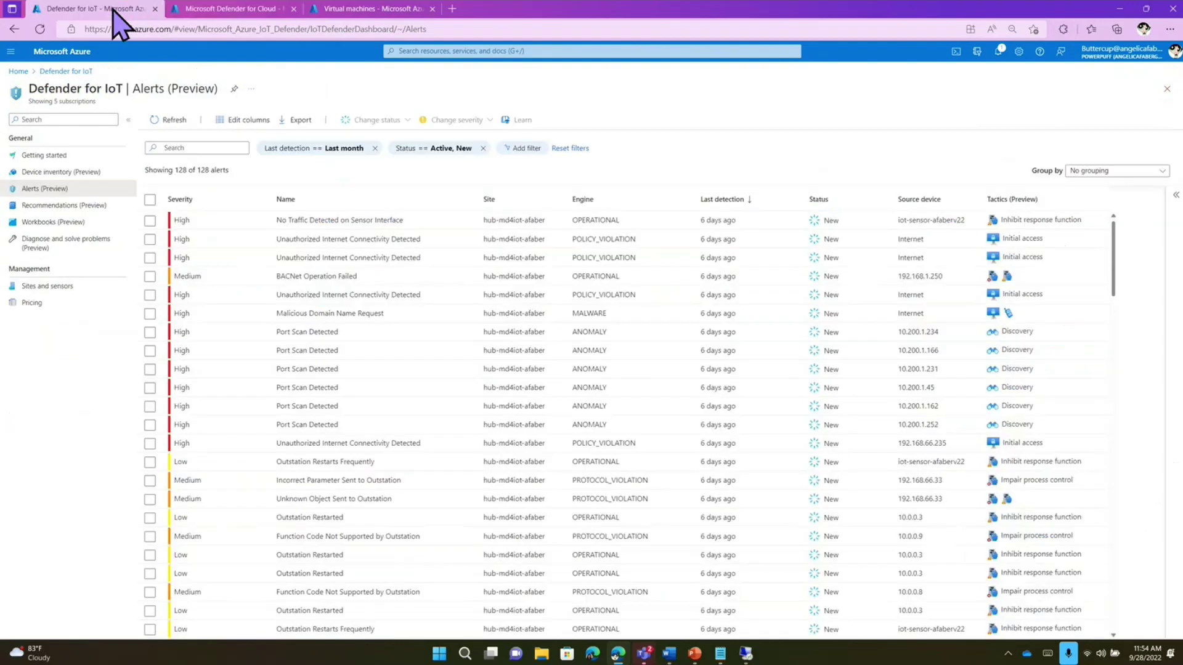
{"action": "left_click", "coordinate": [60, 223]}
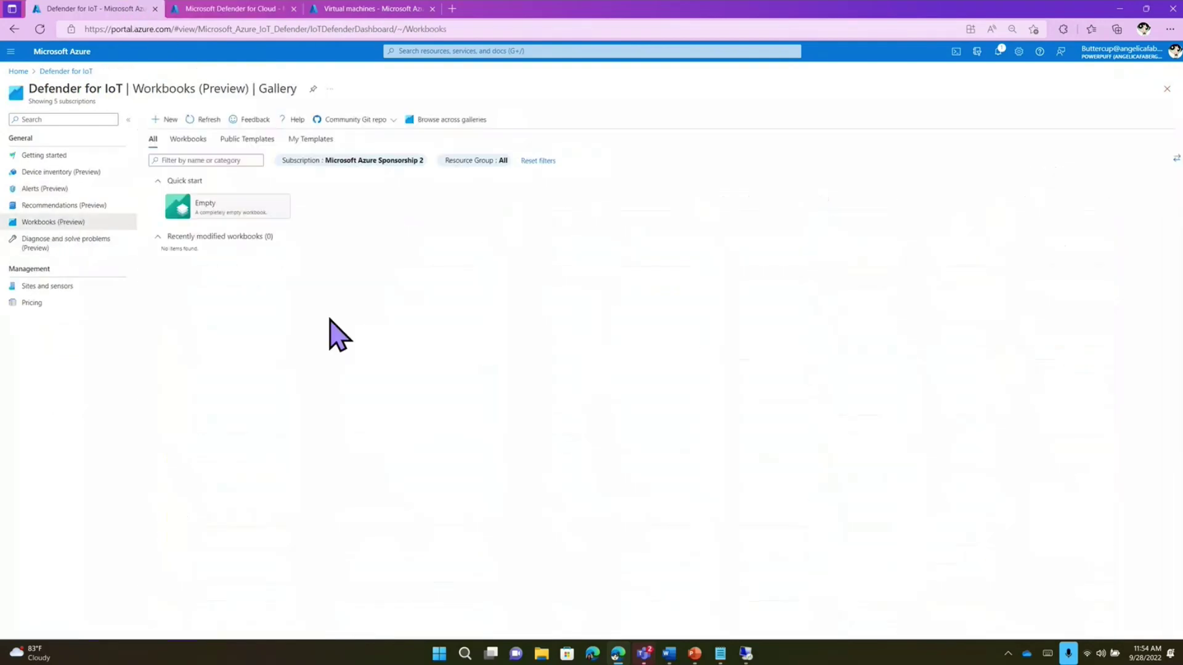
{"action": "left_click", "coordinate": [350, 287]}
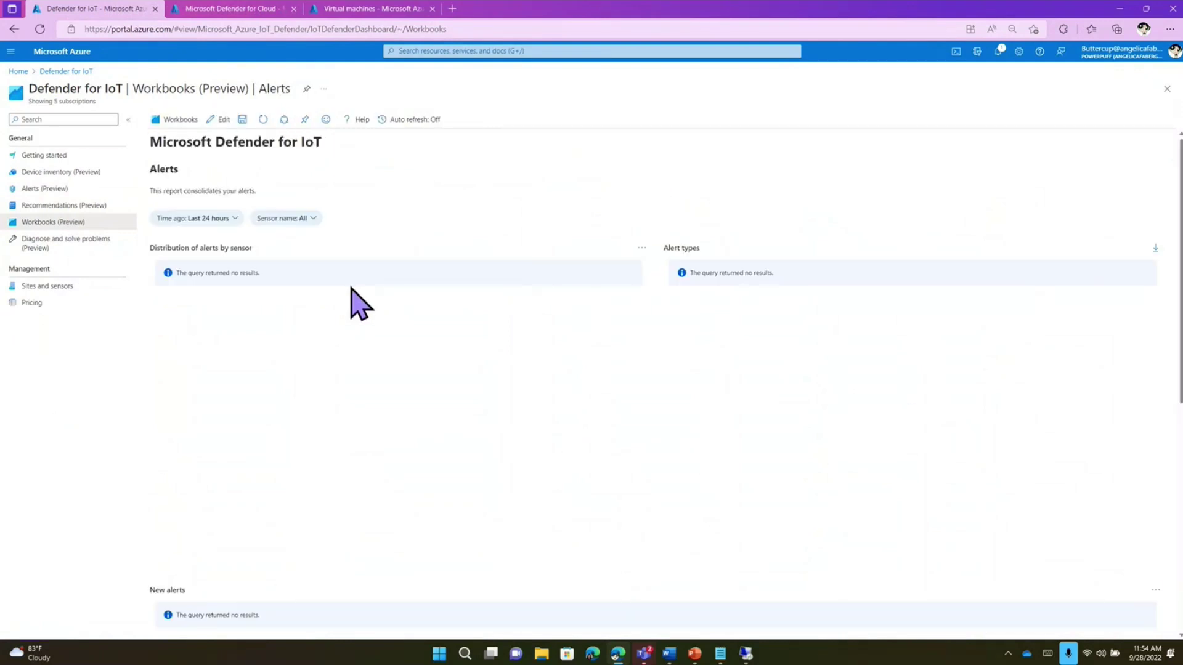
- Show alerts from the last 14 days, check the sensor filter, then create a new empty workbook
{"action": "left_click", "coordinate": [236, 219]}
{"action": "left_click", "coordinate": [235, 220]}
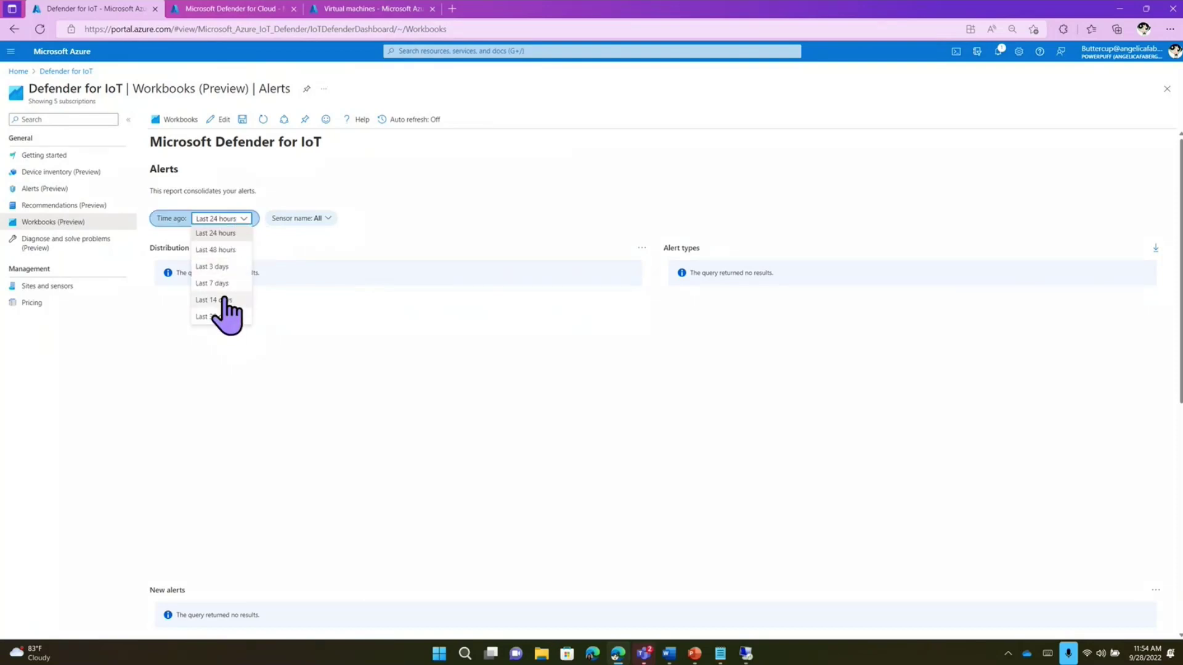
{"action": "left_click", "coordinate": [225, 301]}
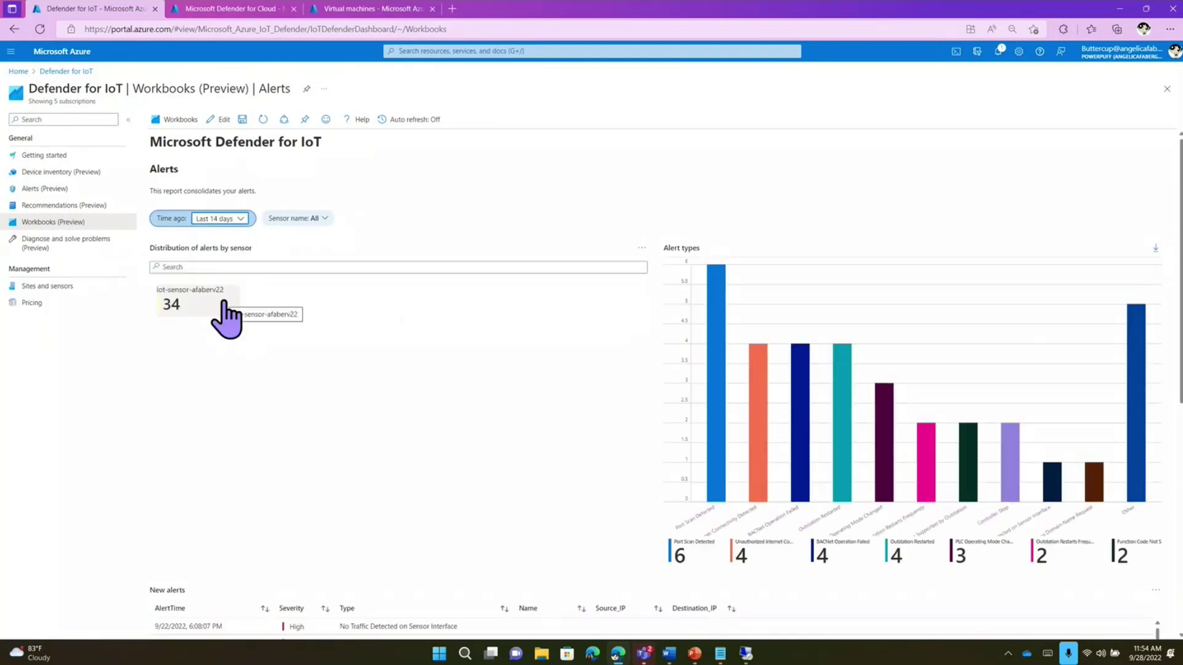
{"action": "left_click", "coordinate": [314, 218]}
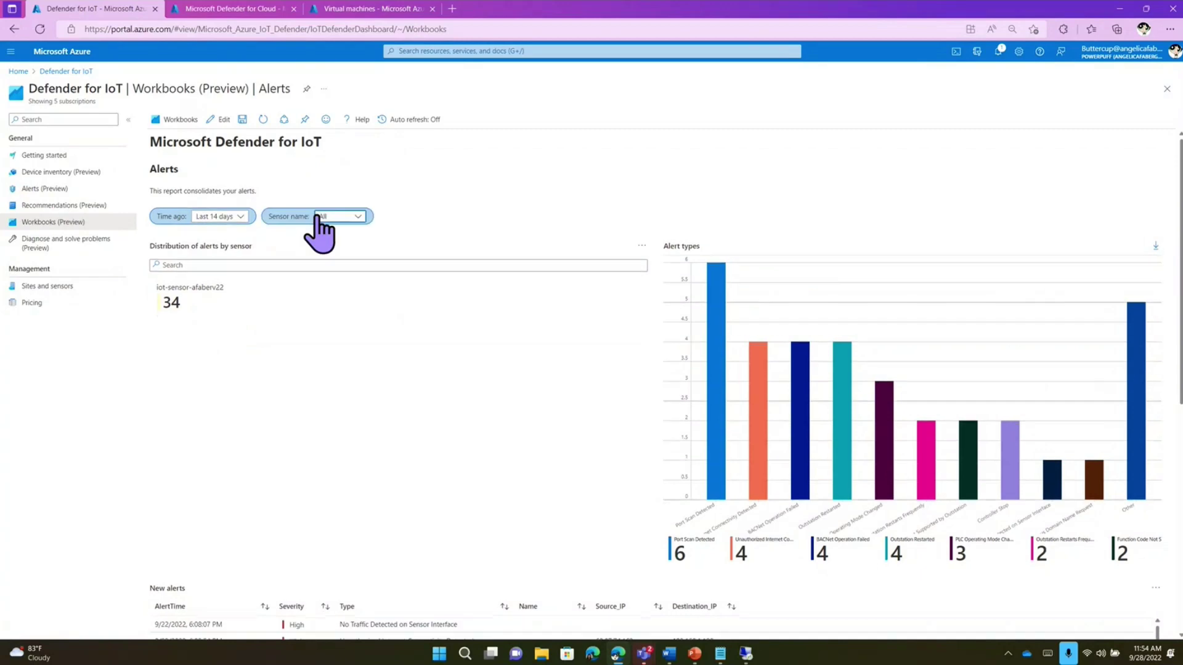
{"action": "left_click", "coordinate": [360, 217]}
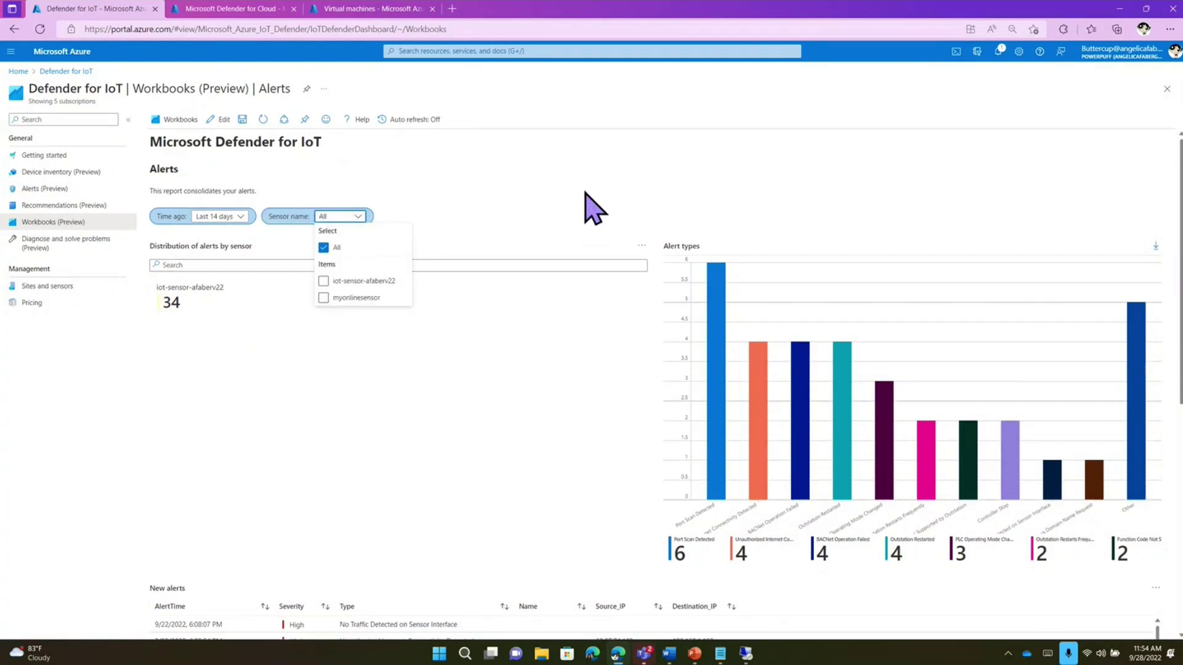
{"action": "left_click", "coordinate": [565, 206]}
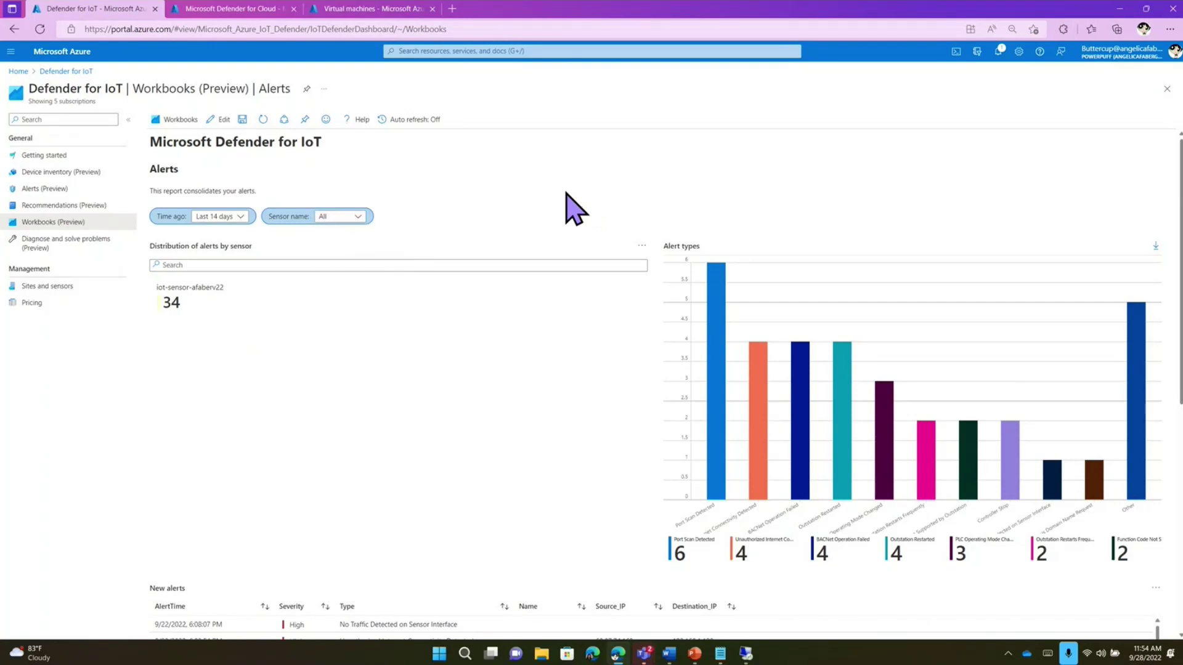
{"action": "scroll", "coordinate": [562, 397], "scroll_direction": "down", "scroll_amount": 6}
{"action": "scroll", "coordinate": [563, 401], "scroll_direction": "up", "scroll_amount": 5}
{"action": "scroll", "coordinate": [561, 409], "scroll_direction": "up", "scroll_amount": 1}
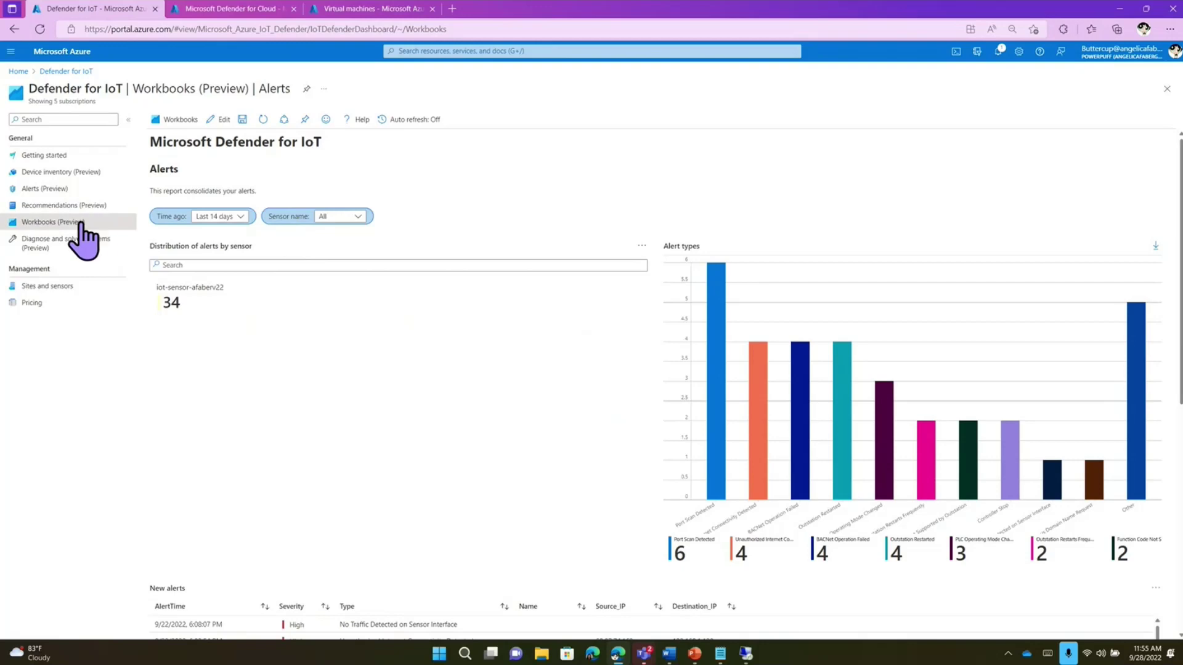
{"action": "left_click", "coordinate": [175, 121]}
{"action": "left_click", "coordinate": [172, 120]}
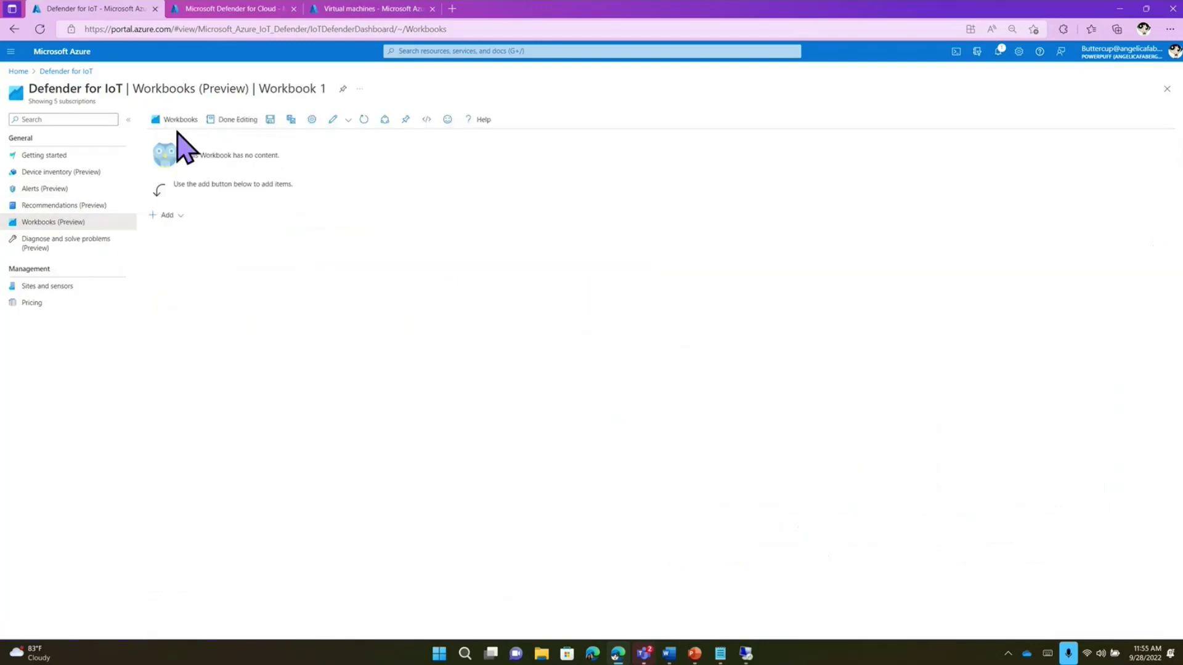
- Show the Vulnerabilities workbook filtered to the Microsoft Azure Sponsorship 2 subscription
{"action": "left_click", "coordinate": [72, 249]}
{"action": "left_click", "coordinate": [71, 224]}
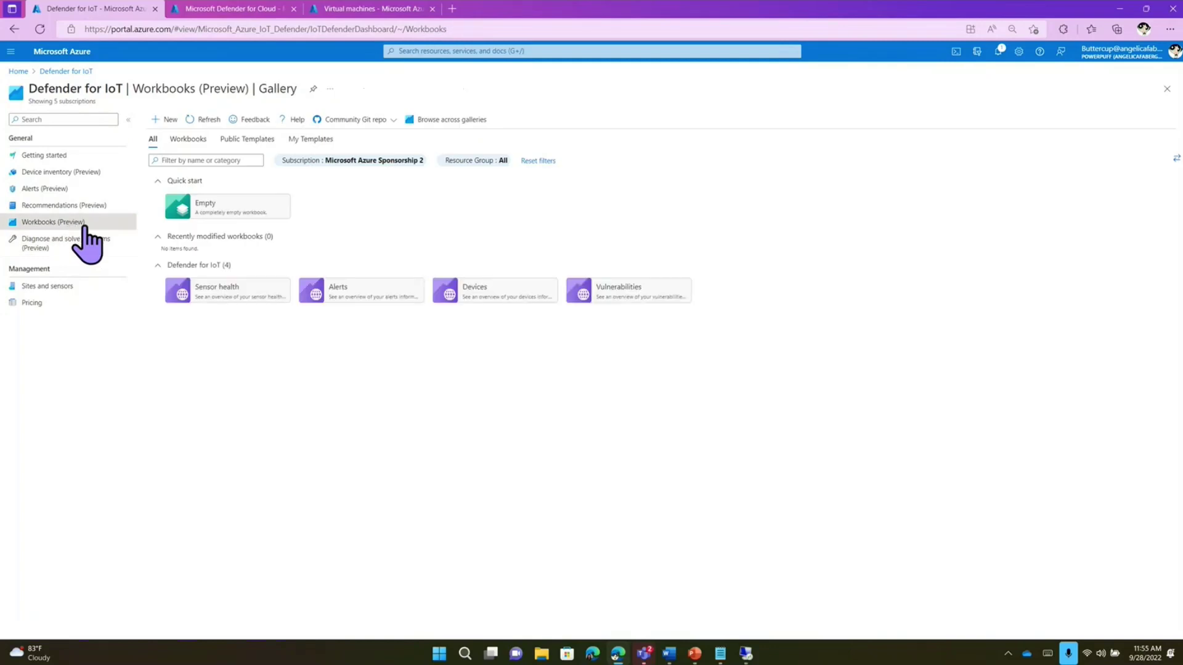
{"action": "left_click", "coordinate": [609, 289]}
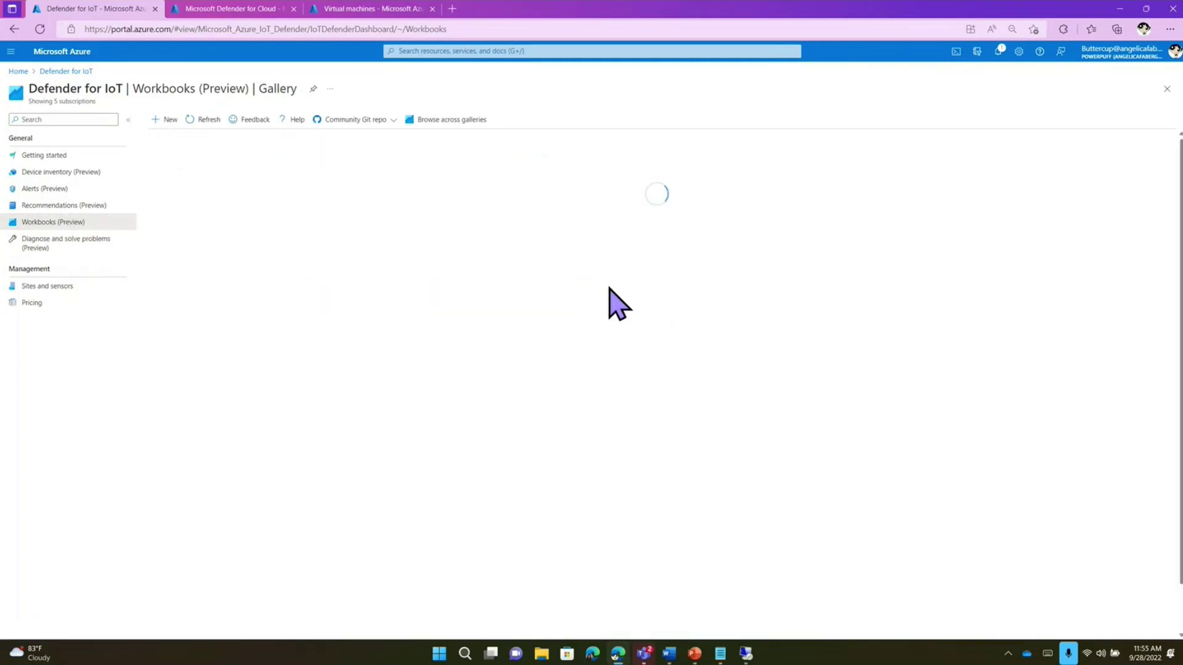
{"action": "left_click", "coordinate": [225, 148]}
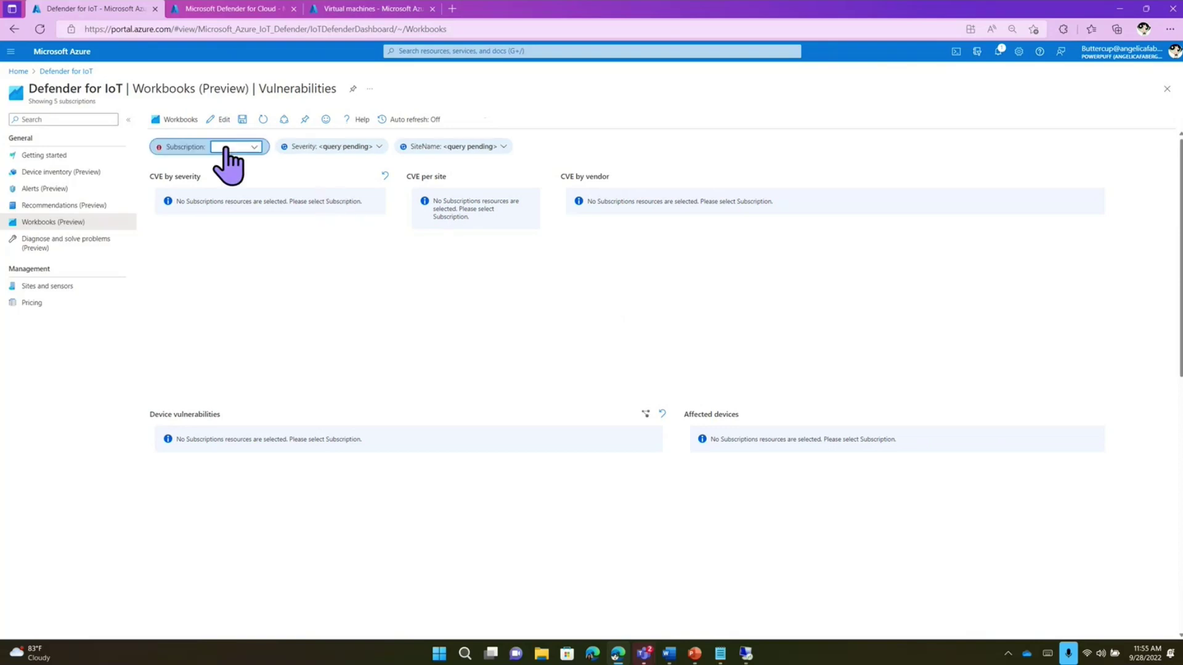
{"action": "left_click", "coordinate": [244, 212]}
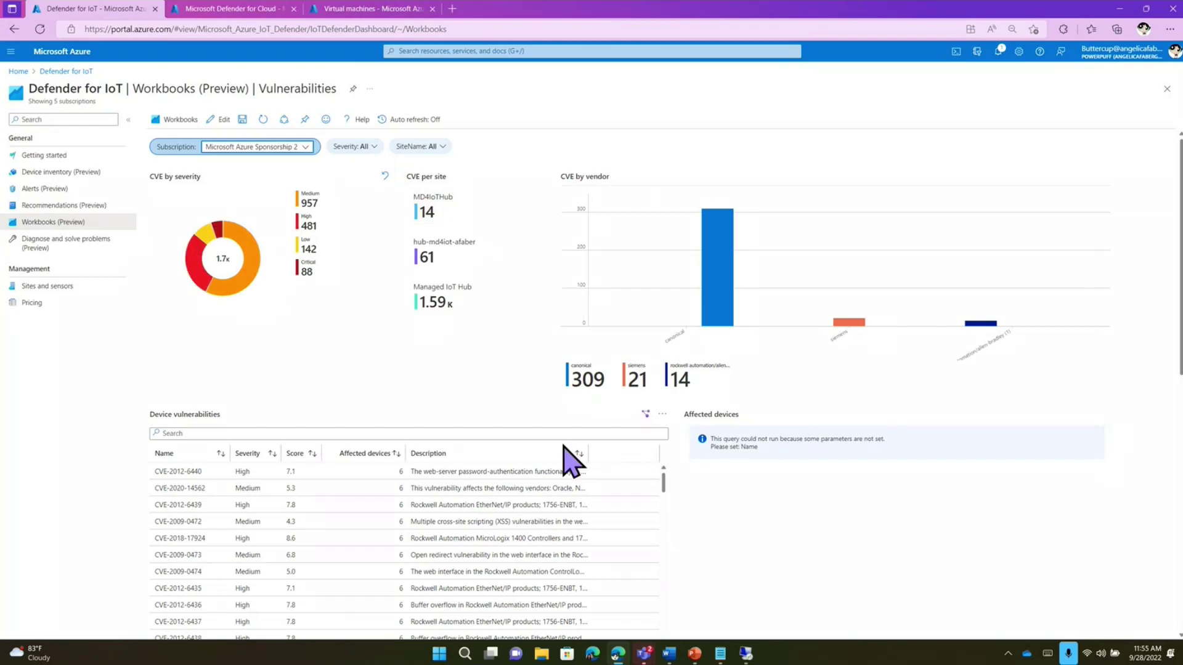
{"action": "scroll", "coordinate": [712, 500], "scroll_direction": "down", "scroll_amount": 7}
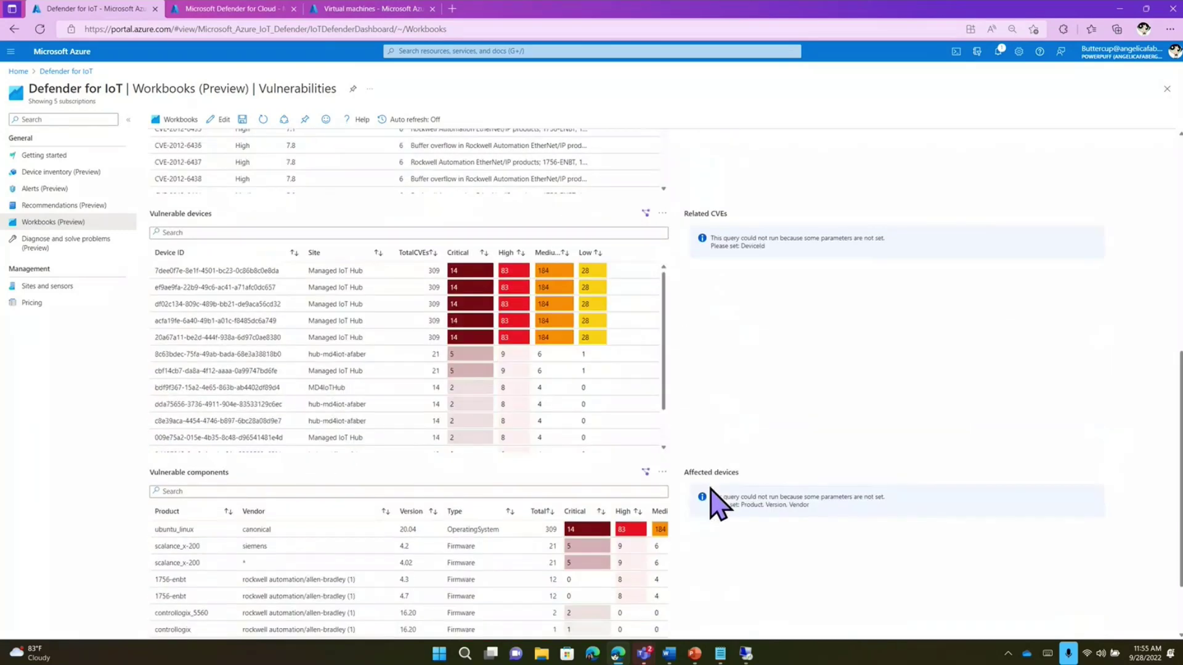
{"action": "scroll", "coordinate": [715, 502], "scroll_direction": "down", "scroll_amount": 2}
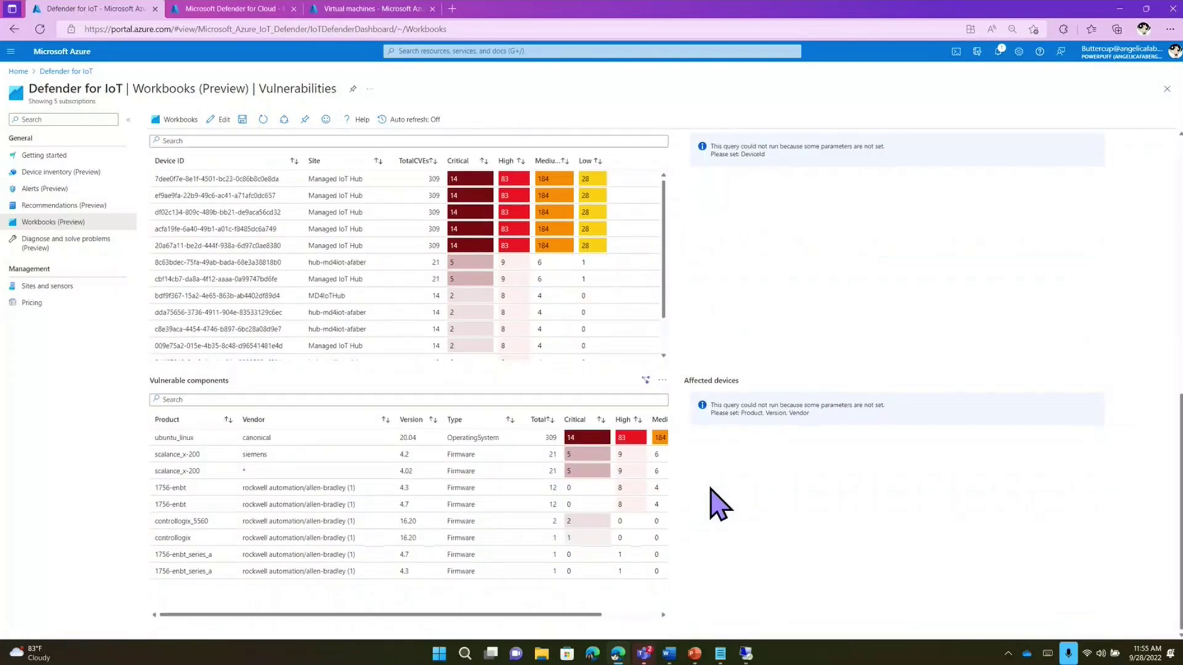
{"action": "scroll", "coordinate": [714, 501], "scroll_direction": "up", "scroll_amount": 10}
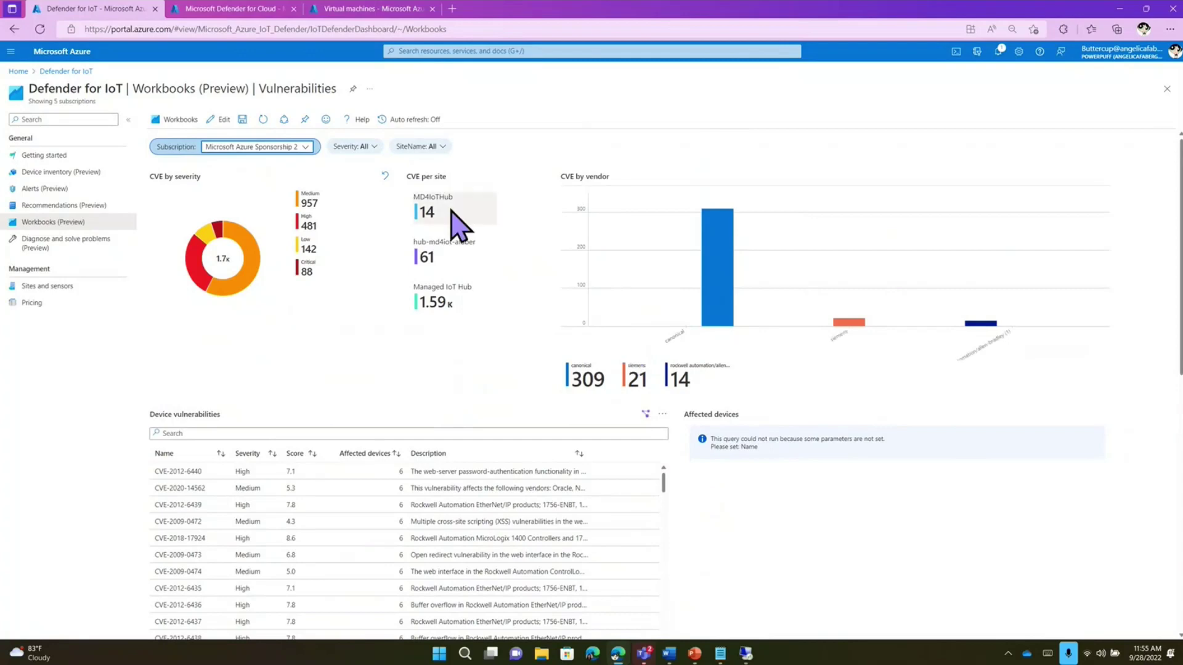
- Check the site filter, then expand Enterprise-network in Sites and sensors to show its EIoT sensor
{"action": "left_click", "coordinate": [440, 147]}
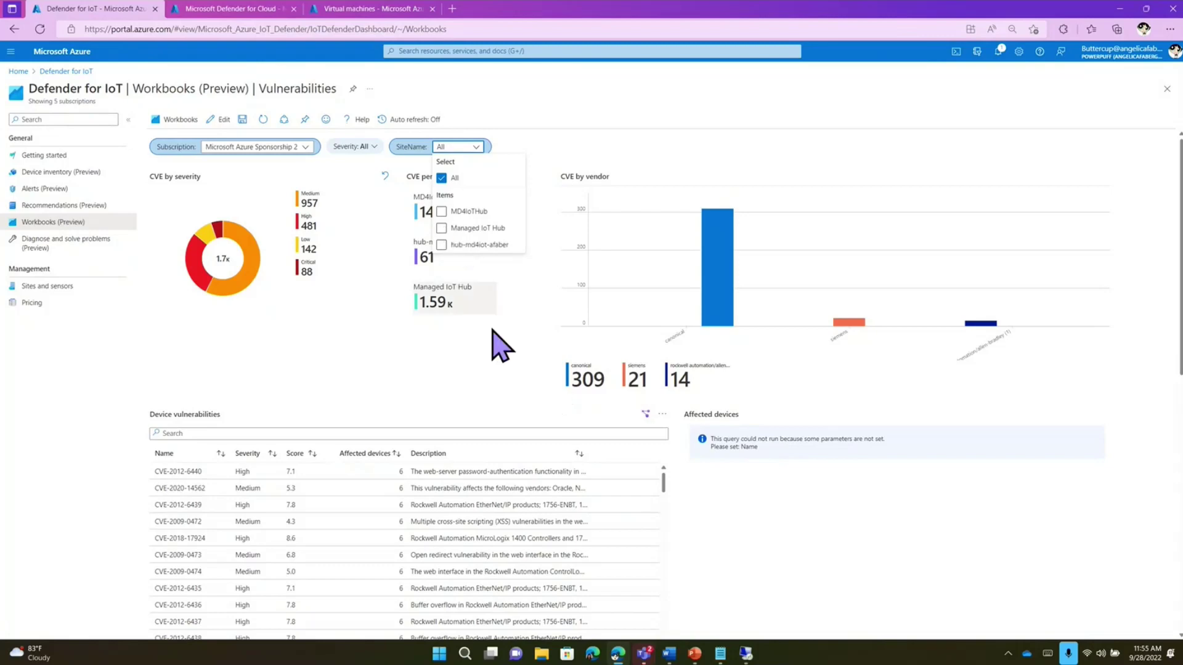
{"action": "left_click", "coordinate": [482, 379]}
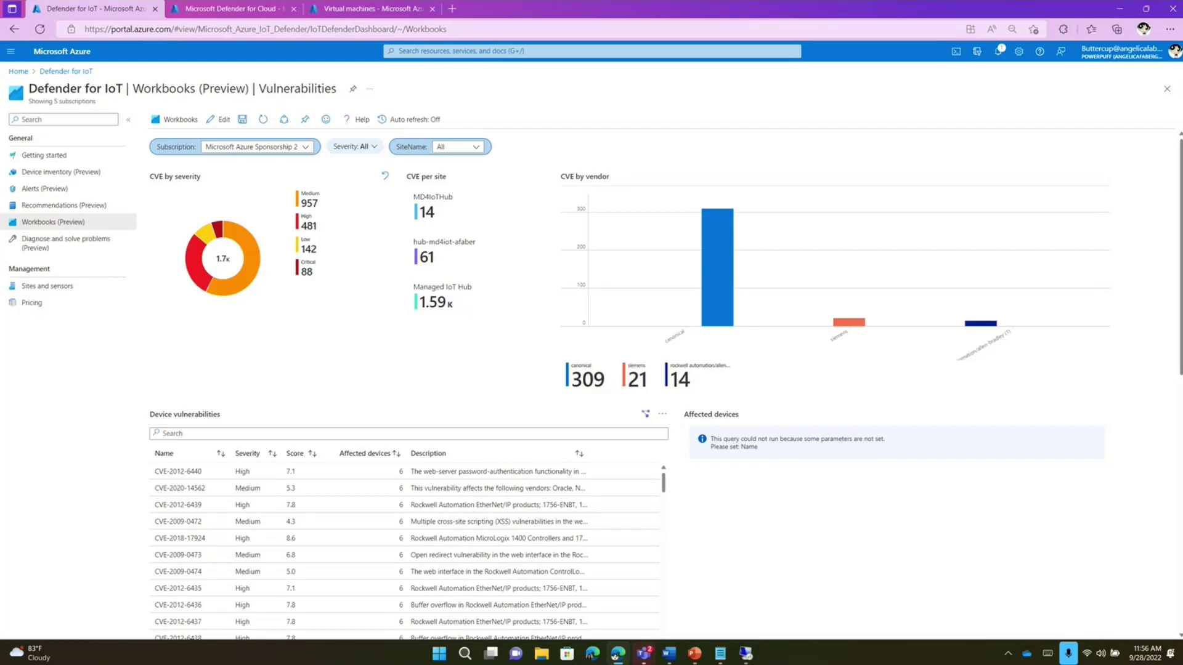
{"action": "left_click", "coordinate": [56, 287]}
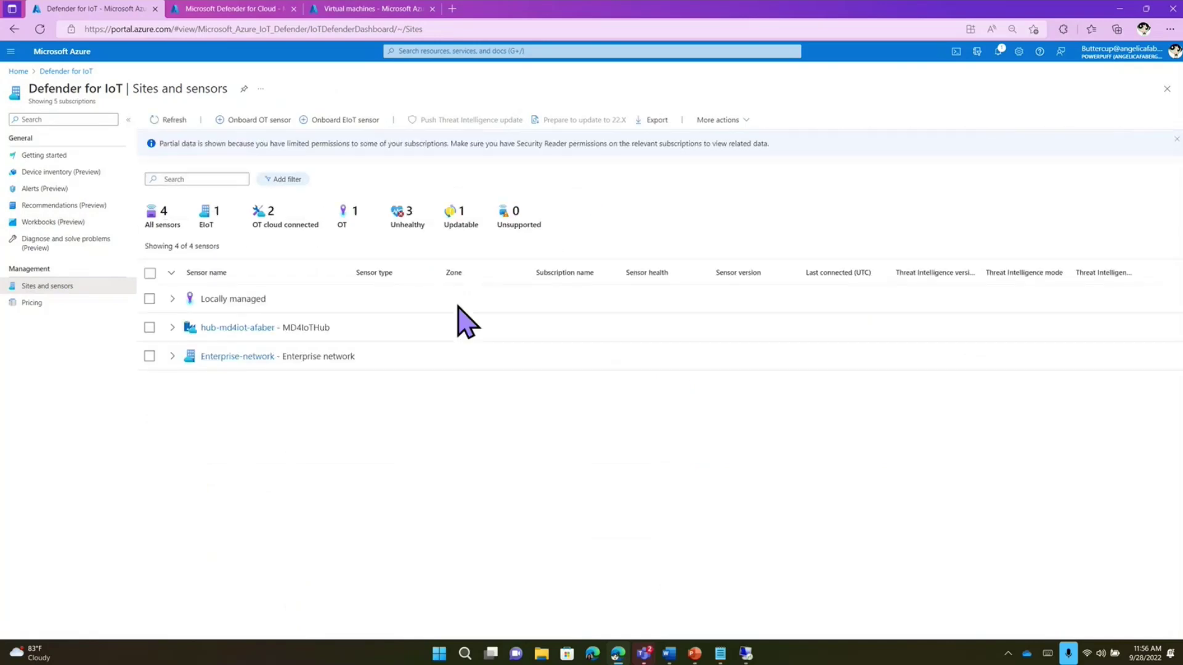
{"action": "left_click", "coordinate": [172, 357]}
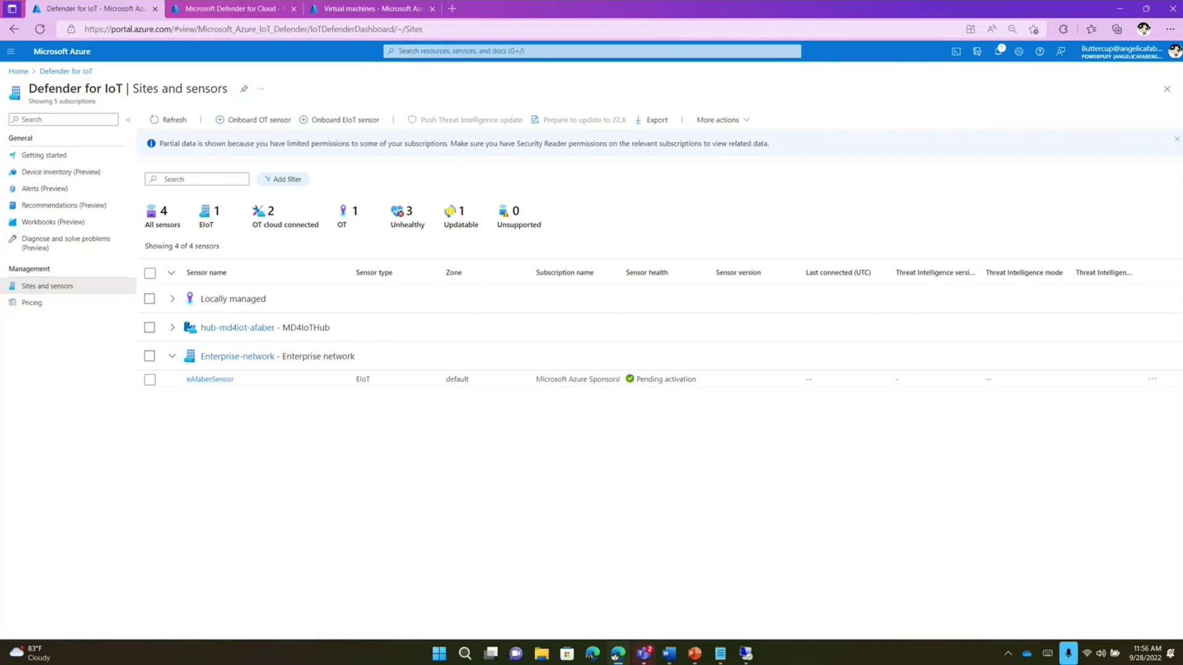
- Show the Pricing page and select then deselect the OT monthly plan for 100 devices
{"action": "left_click", "coordinate": [31, 303]}
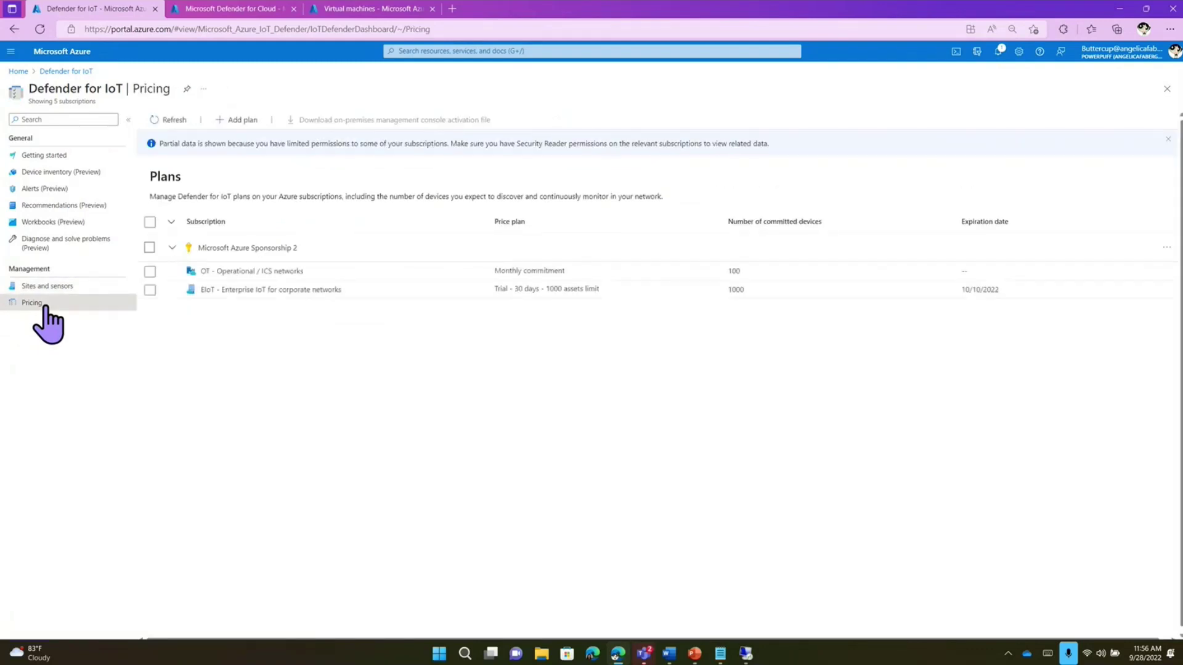
{"action": "left_click", "coordinate": [726, 272]}
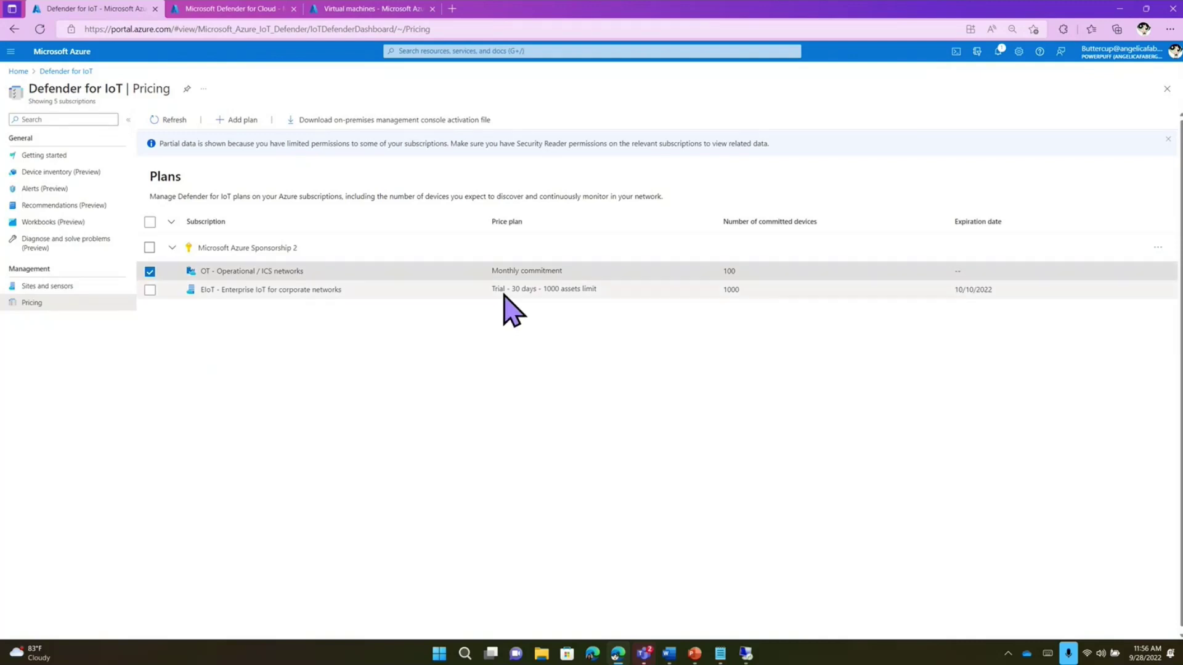
{"action": "left_click", "coordinate": [150, 271]}
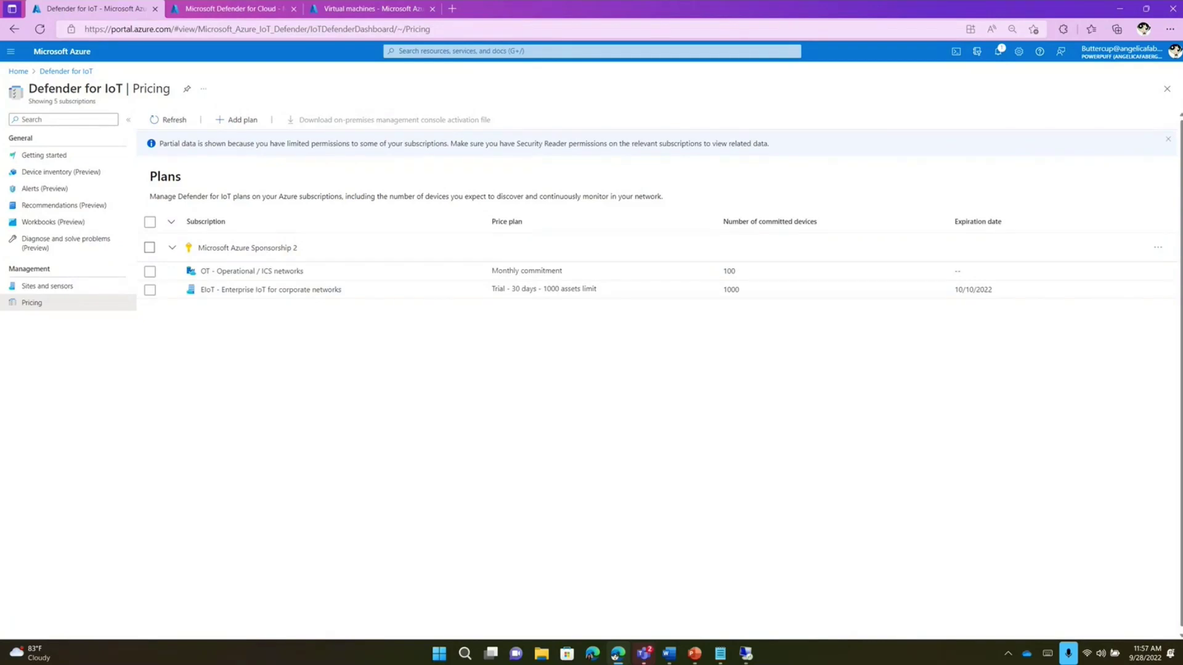
- Load security.microsoft.com in a new browser tab
{"action": "left_click", "coordinate": [452, 9]}
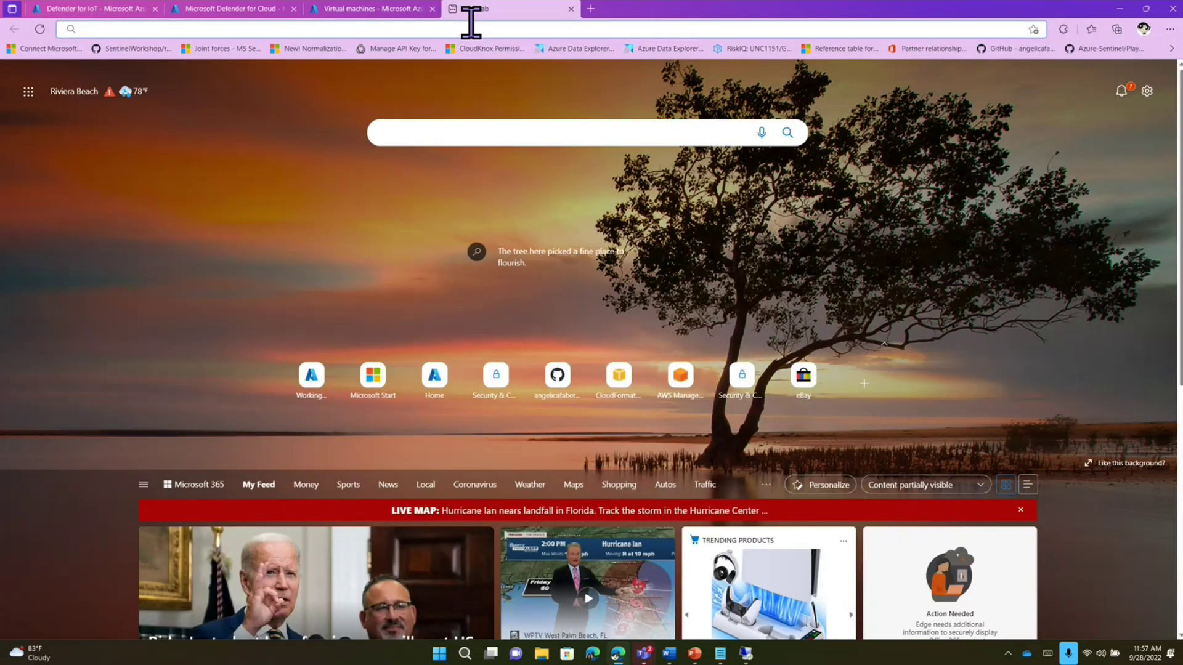
{"action": "type", "text": "security.microsoft.com"}
{"action": "key", "text": "Return"}
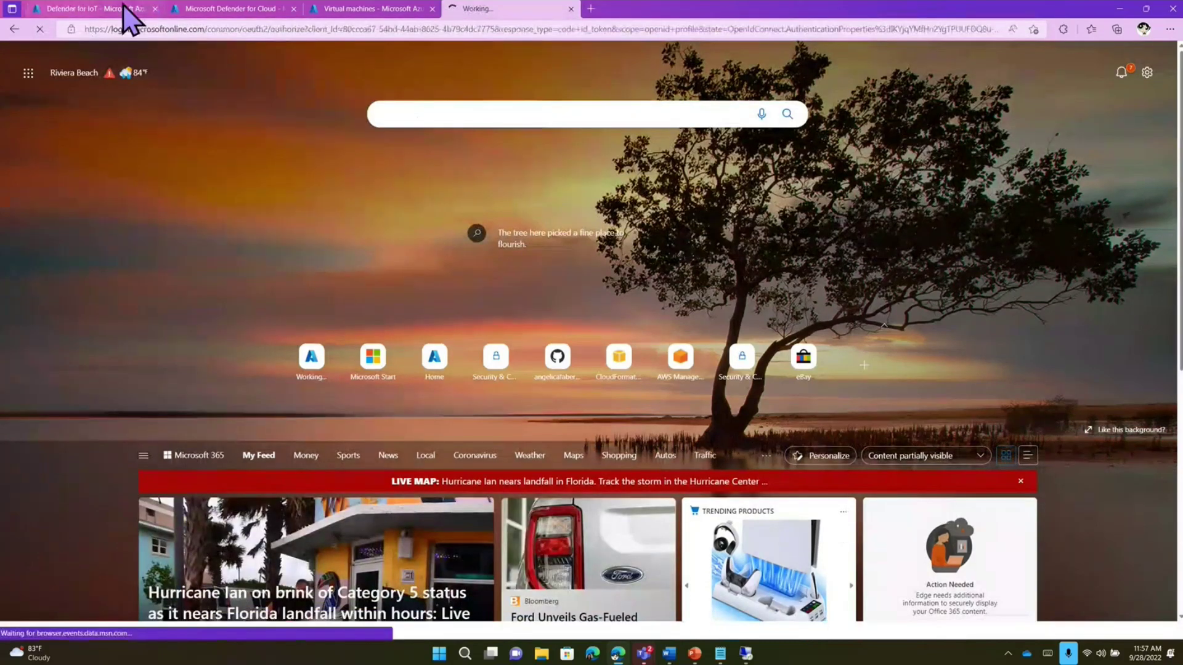
- Back in Defender for IoT, select the EIoT trial plan and expand the Enterprise-network site
{"action": "left_click", "coordinate": [123, 8]}
{"action": "left_click", "coordinate": [225, 292]}
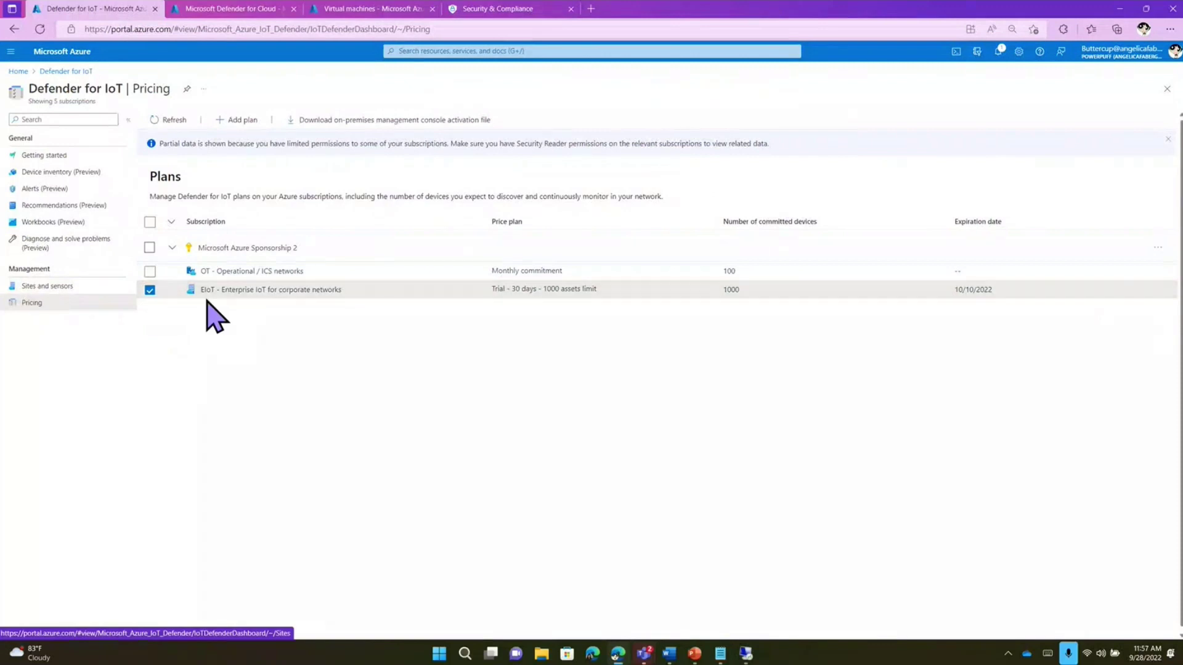
{"action": "left_click", "coordinate": [72, 286]}
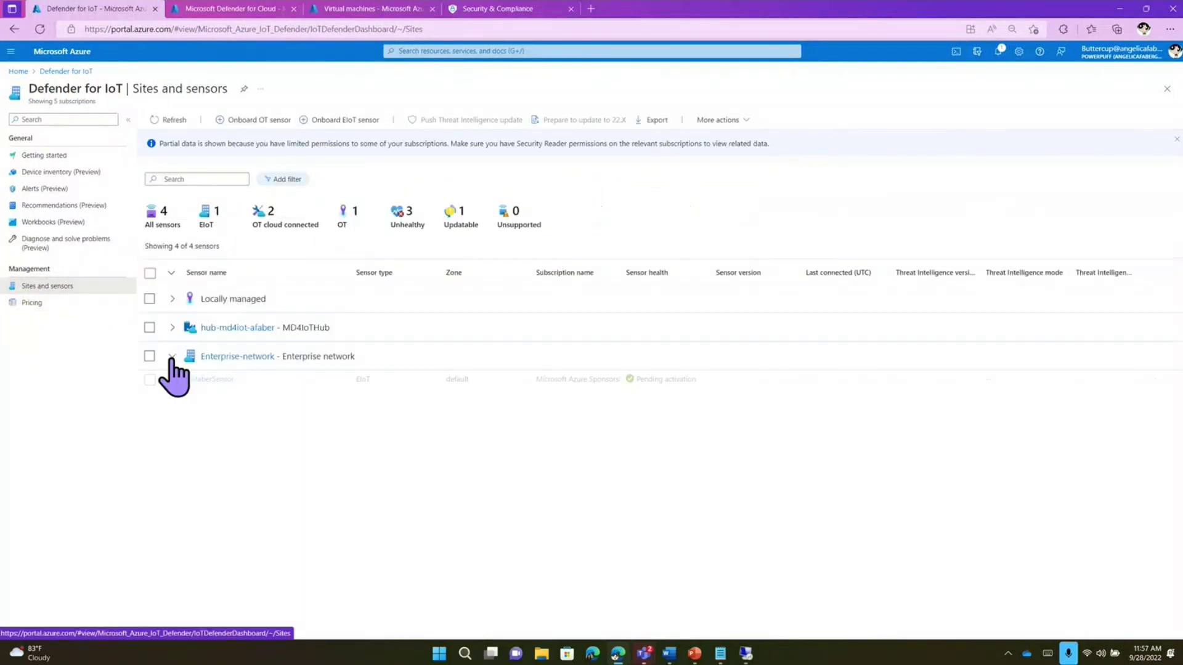
{"action": "left_click", "coordinate": [172, 356]}
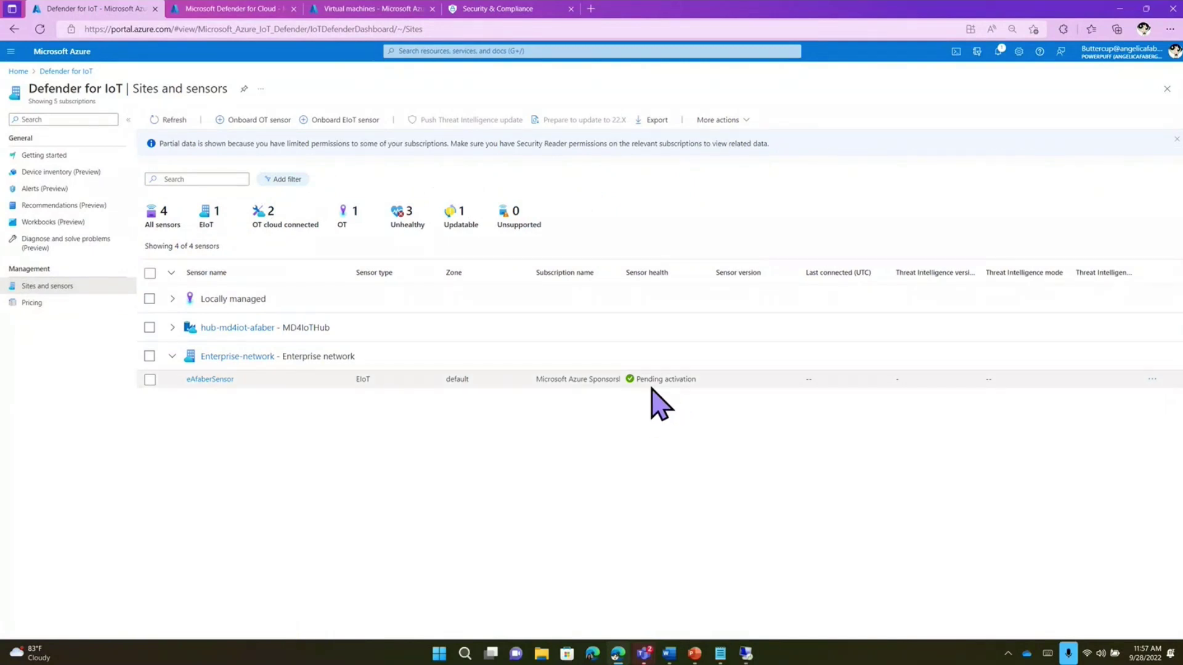
- Show Microsoft 365 Defender's Device discovery Enterprise IoT settings: Microsoft Azure Sponsorship 2, Trial plan
{"action": "left_click", "coordinate": [484, 10]}
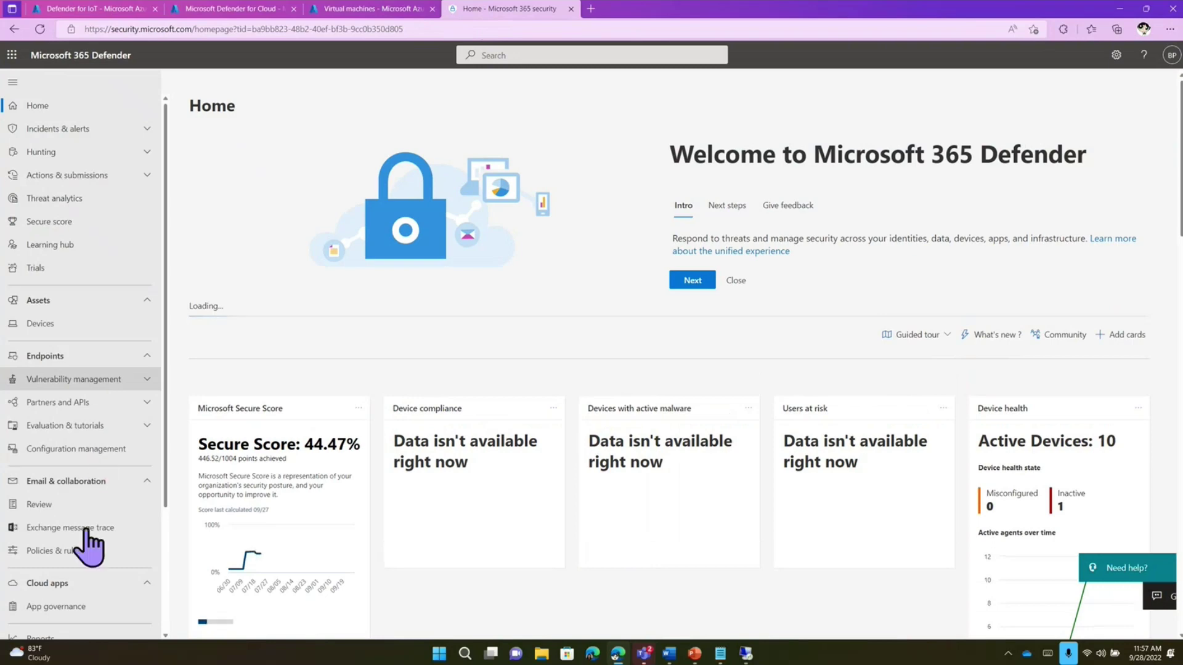
{"action": "scroll", "coordinate": [87, 541], "scroll_direction": "down", "scroll_amount": 3}
{"action": "left_click", "coordinate": [59, 567]}
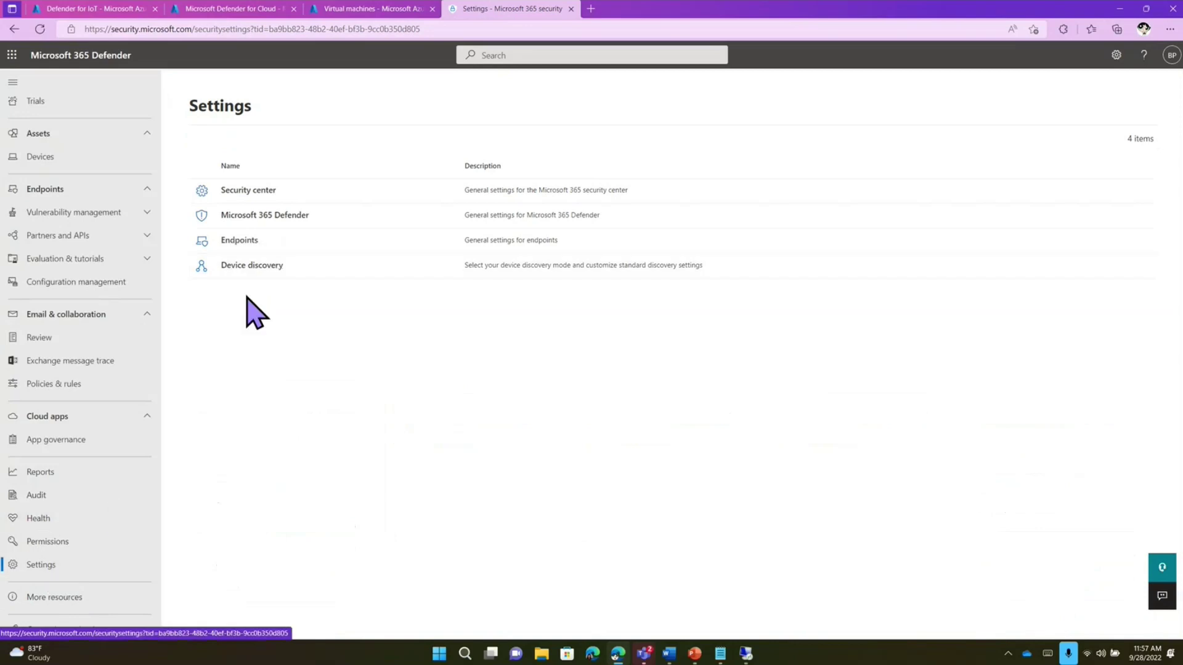
{"action": "left_click", "coordinate": [247, 266]}
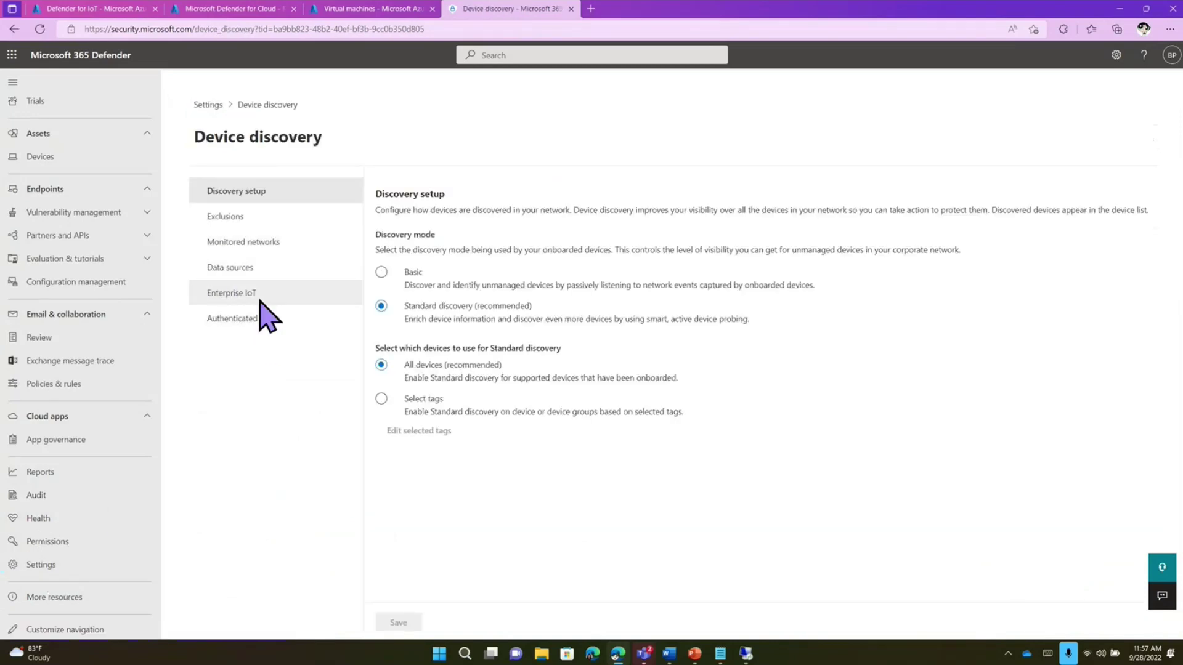
{"action": "left_click", "coordinate": [258, 297]}
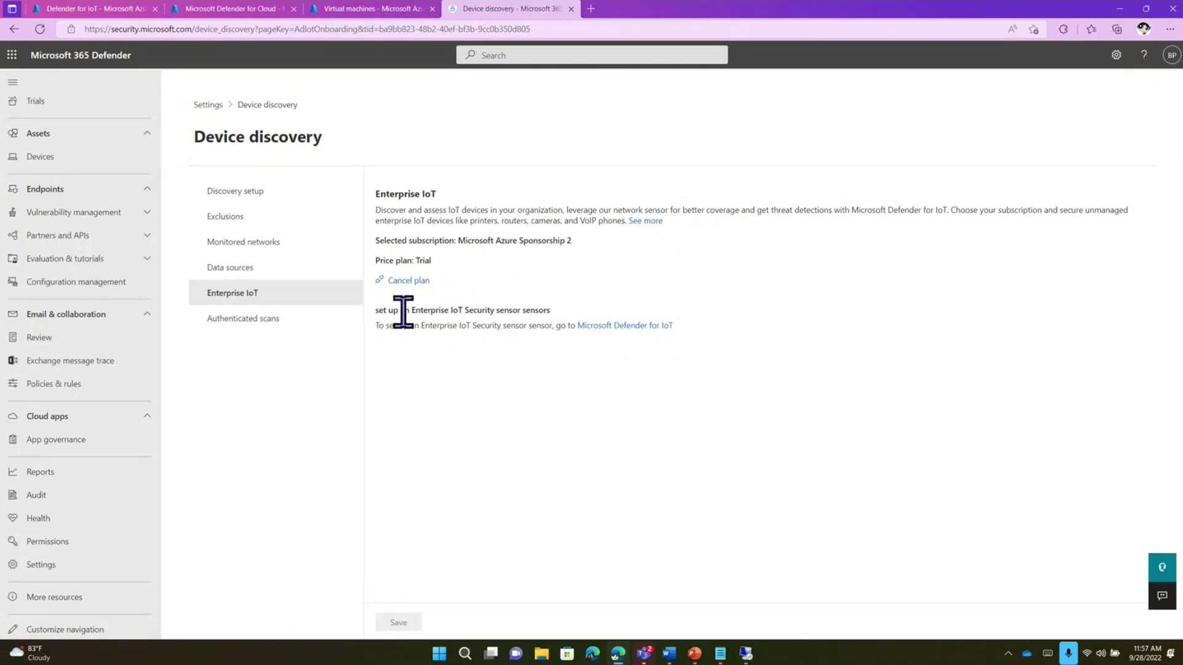
{"action": "left_click_drag", "start_coordinate": [404, 311], "coordinate": [531, 310]}
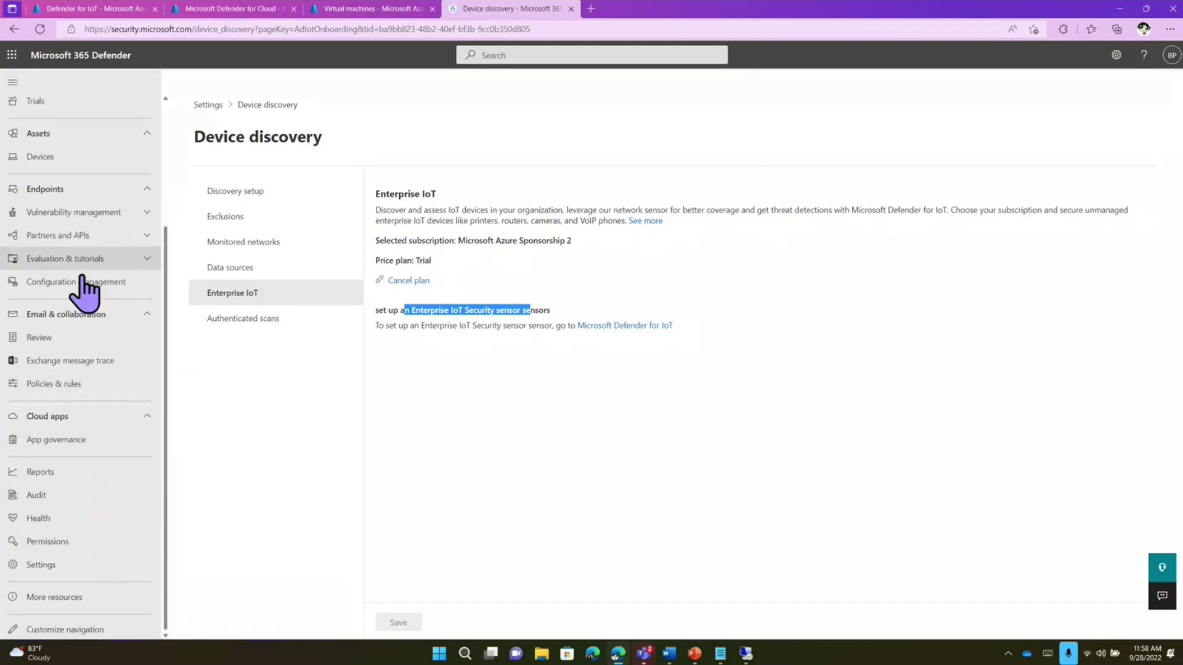
{"action": "scroll", "coordinate": [98, 339], "scroll_direction": "up", "scroll_amount": 3}
- Show the Device Inventory's IoT devices tab (0 devices), then open a separate browser window
{"action": "left_click", "coordinate": [88, 328]}
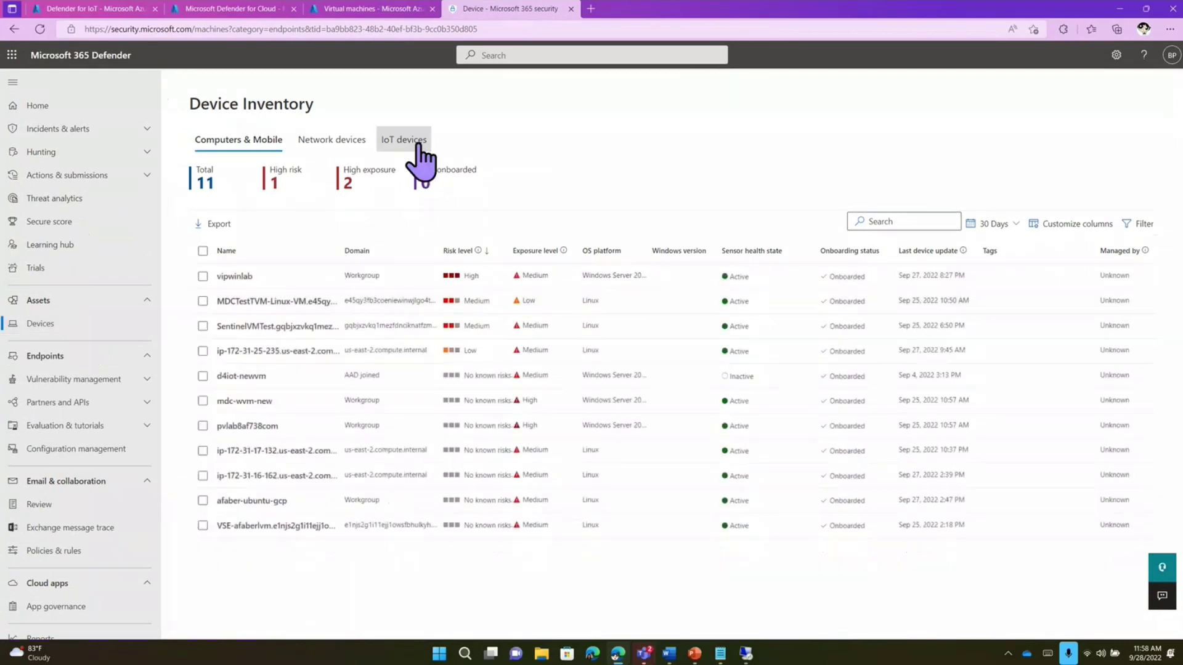
{"action": "left_click", "coordinate": [417, 147]}
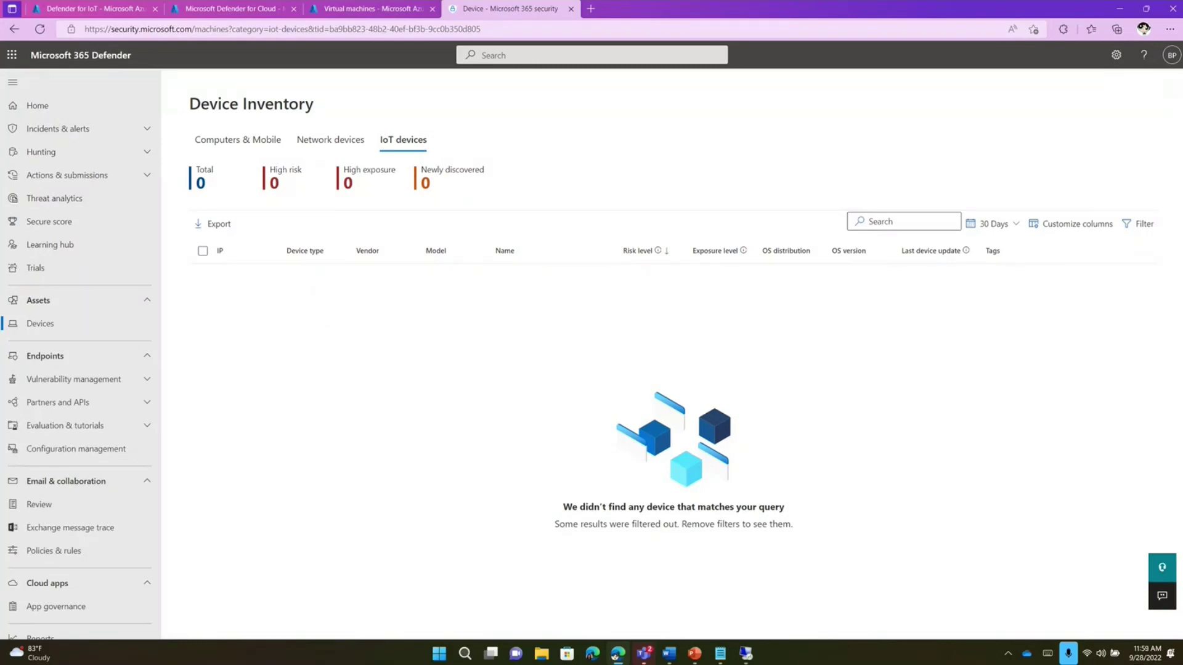
{"action": "key", "text": "super+3"}
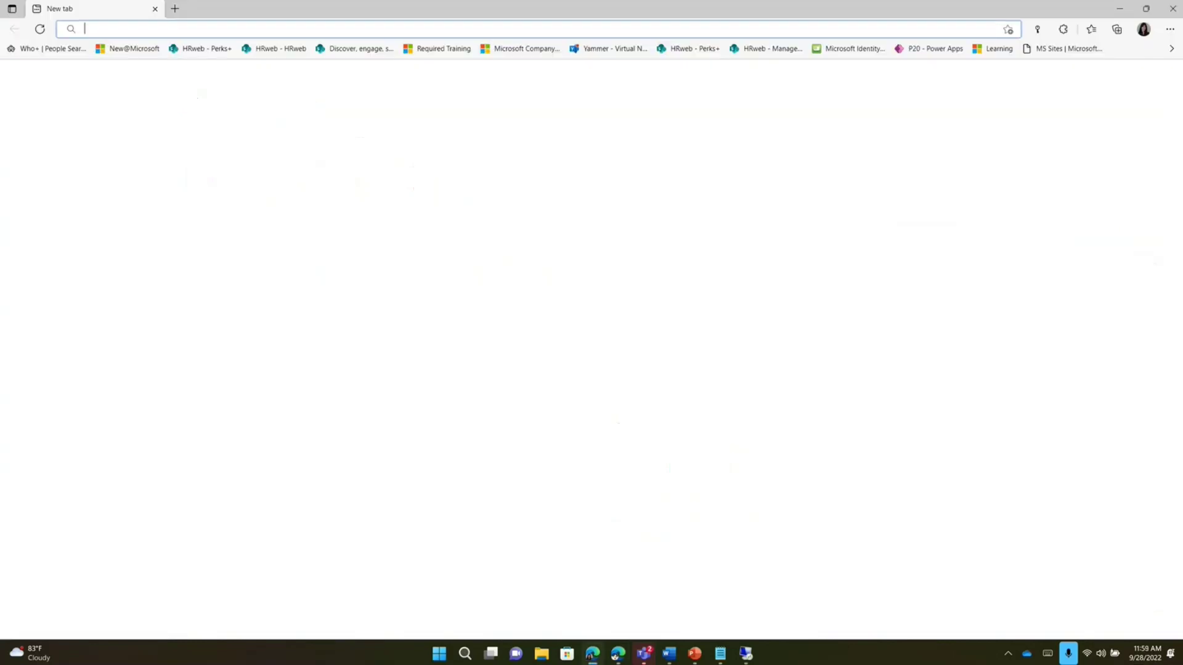
- Maximize the contoso tenant's inventory showing 2 IoT devices, widen its Vendor column, then minimize it
{"action": "key", "text": "ctrl+w"}
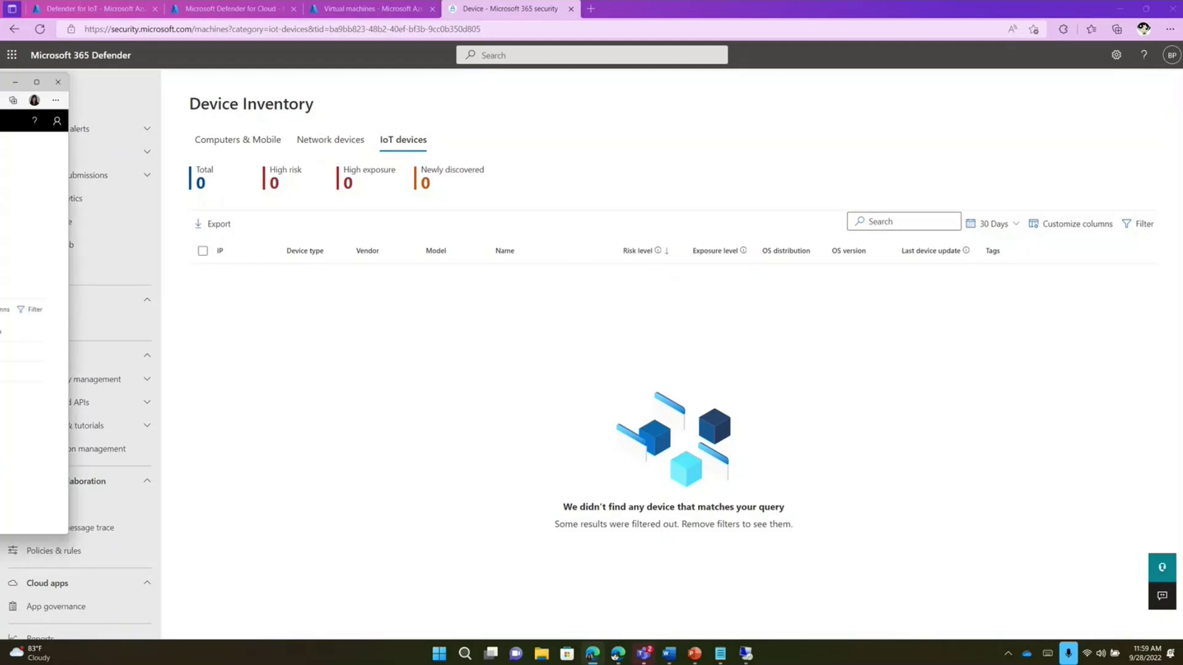
{"action": "left_click_drag", "start_coordinate": [554, 98], "coordinate": [622, 50]}
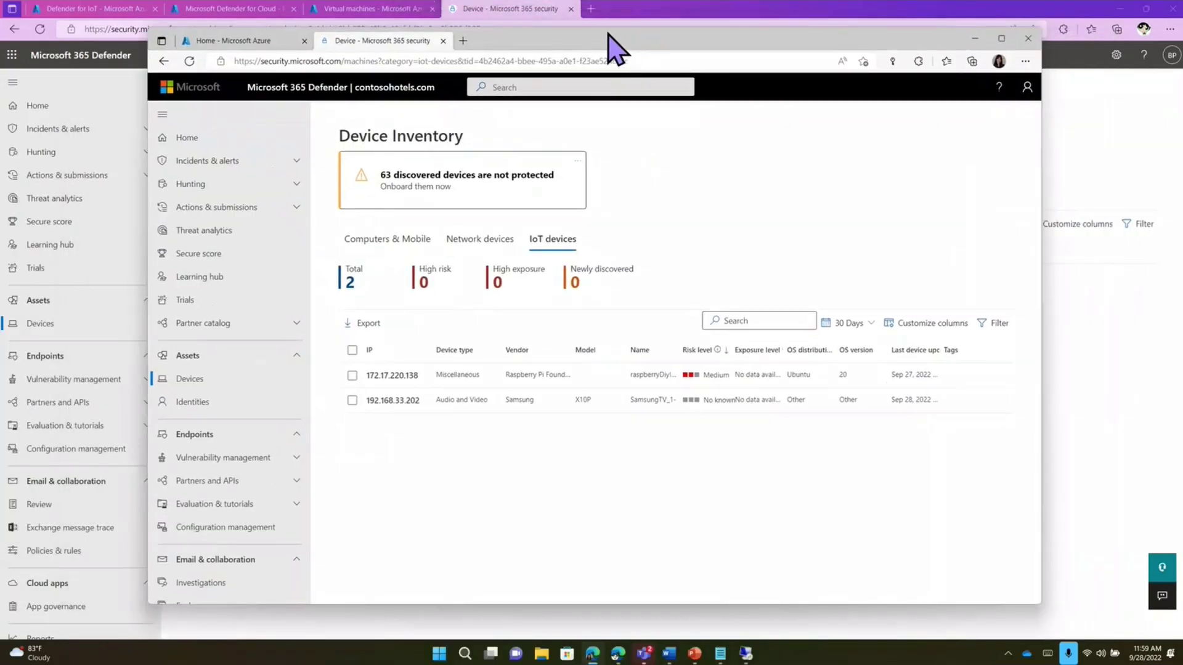
{"action": "left_click", "coordinate": [1001, 38]}
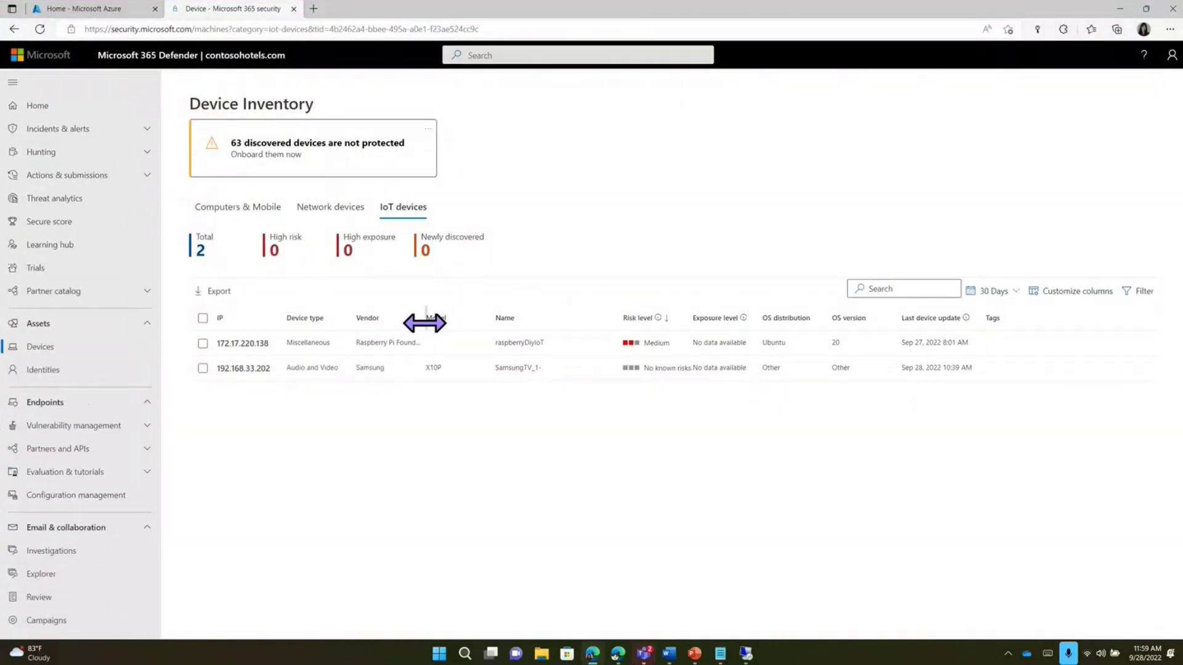
{"action": "left_click_drag", "start_coordinate": [422, 319], "coordinate": [468, 319]}
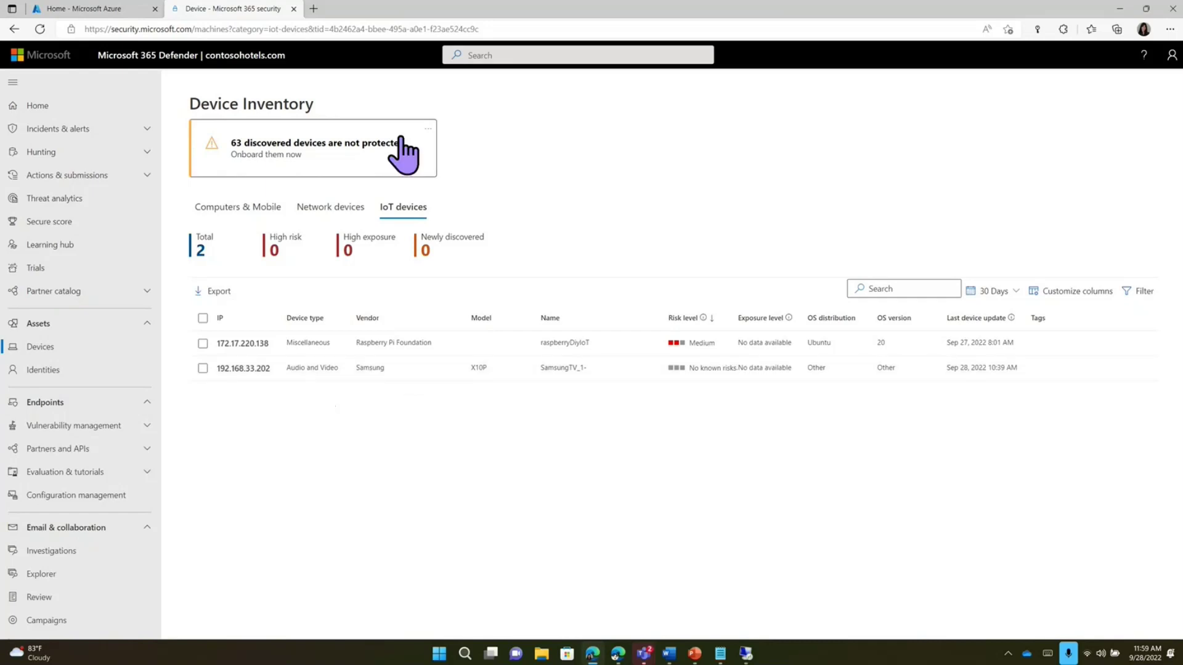
{"action": "left_click", "coordinate": [1120, 13]}
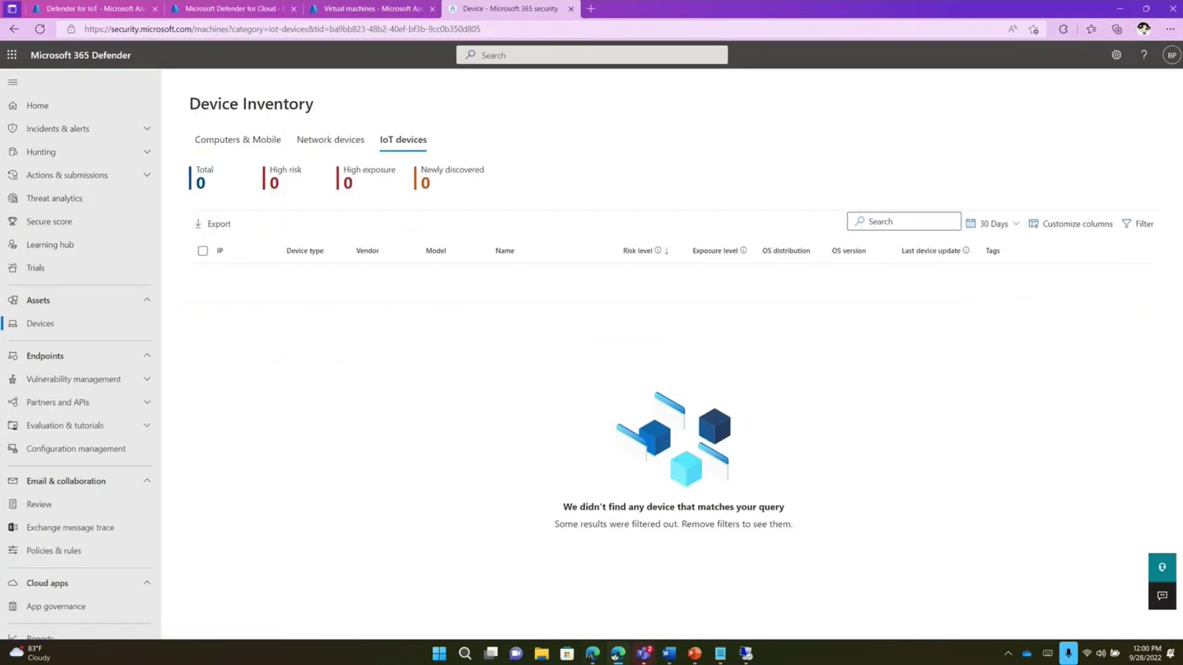
- Open Azure home in a new tab and go to Microsoft Sentinel's SentinelWorkspaceFeb2022 workspace
{"action": "left_click", "coordinate": [84, 9]}
{"action": "right_click", "coordinate": [20, 72]}
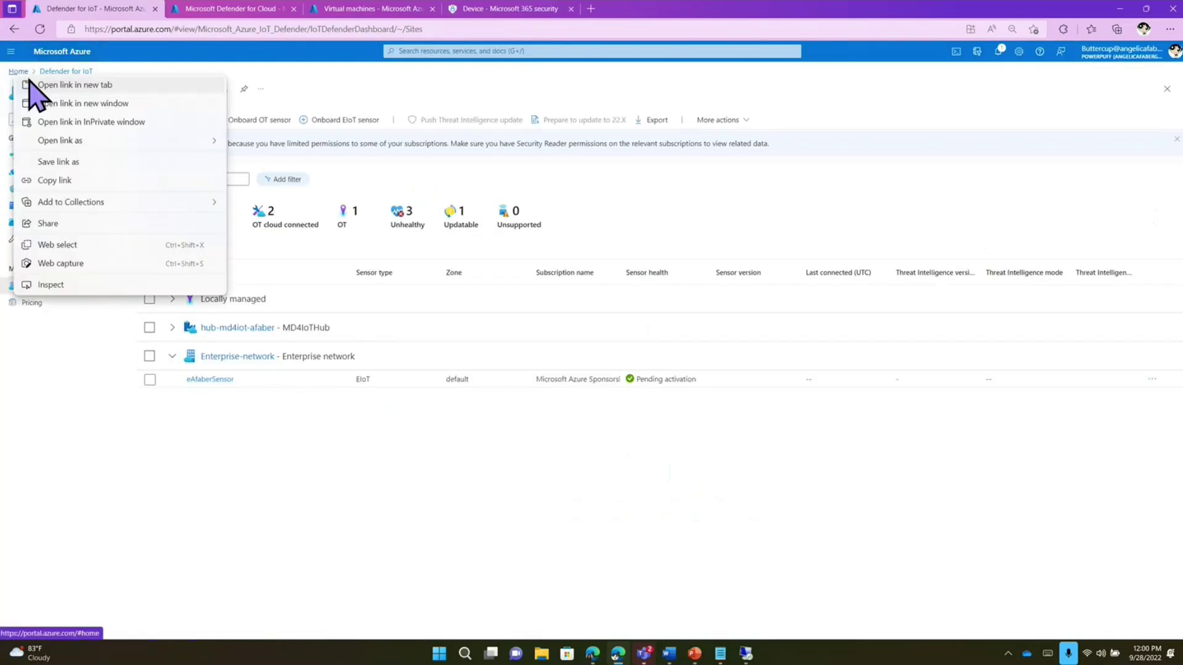
{"action": "left_click", "coordinate": [49, 84]}
{"action": "left_click", "coordinate": [223, 16]}
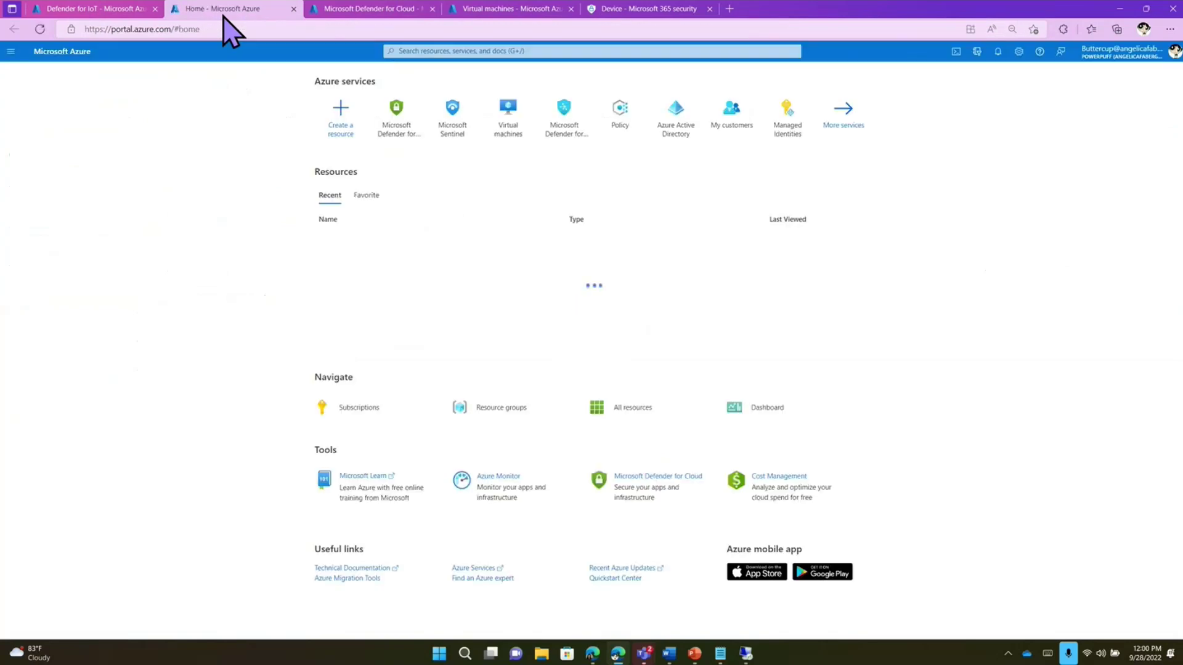
{"action": "left_click", "coordinate": [446, 127]}
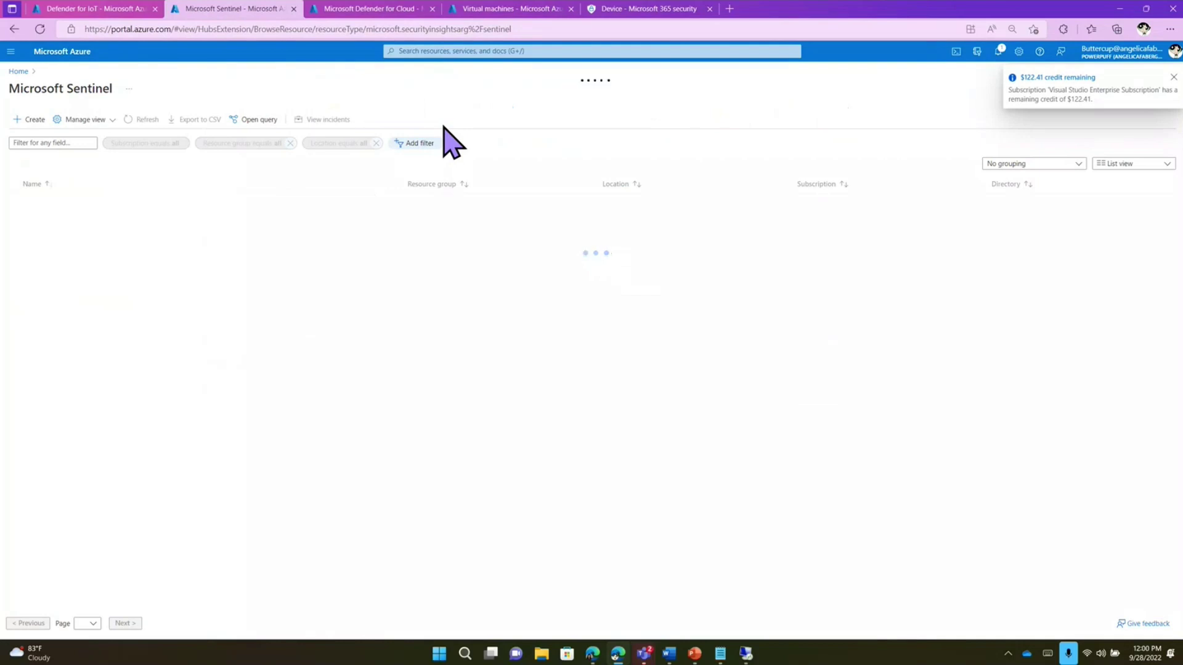
{"action": "left_click", "coordinate": [105, 252]}
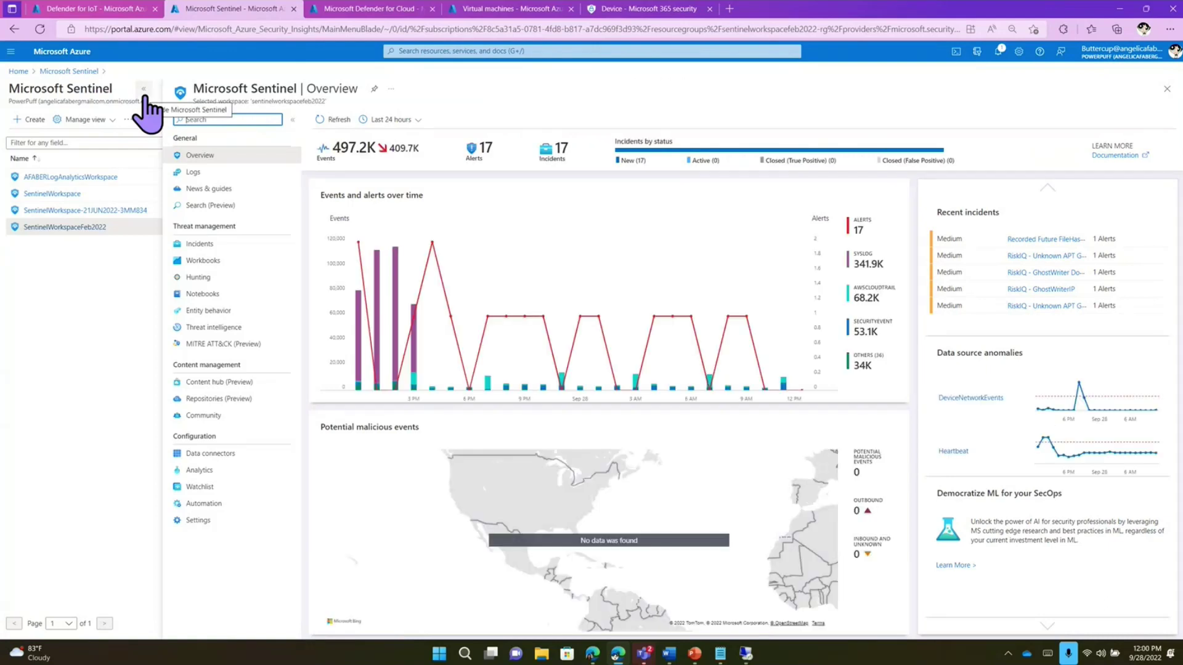
- Search Sentinel data connectors for 'iot' and open the Microsoft Defender for IoT connector page
{"action": "left_click", "coordinate": [144, 90]}
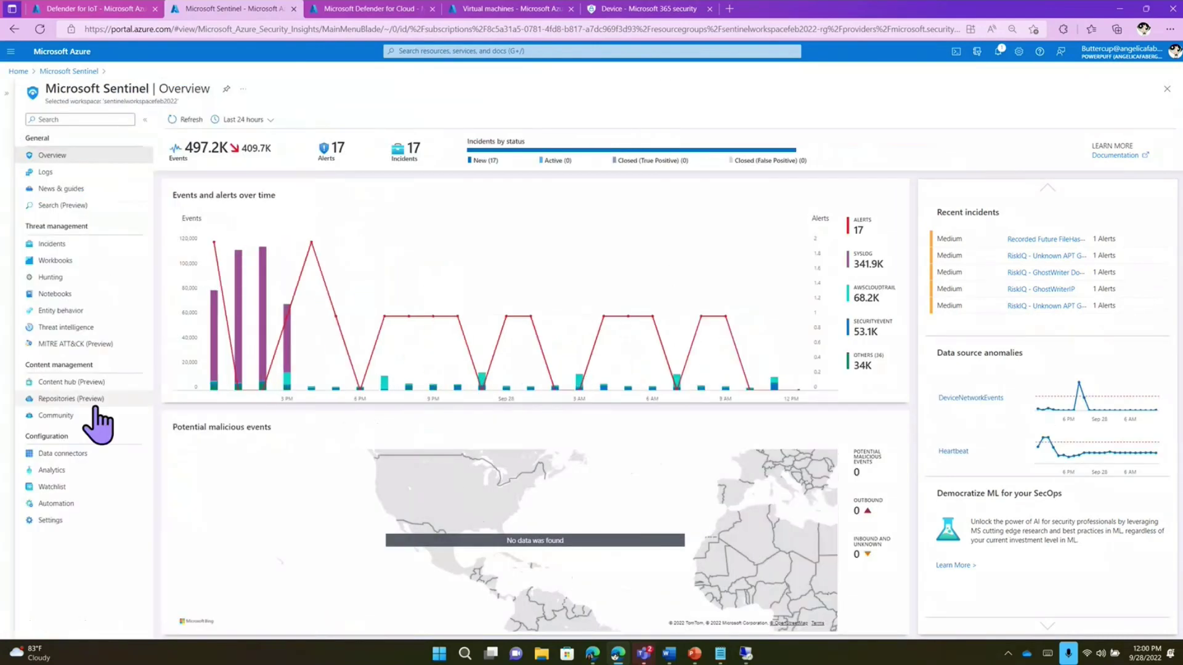
{"action": "left_click", "coordinate": [64, 456]}
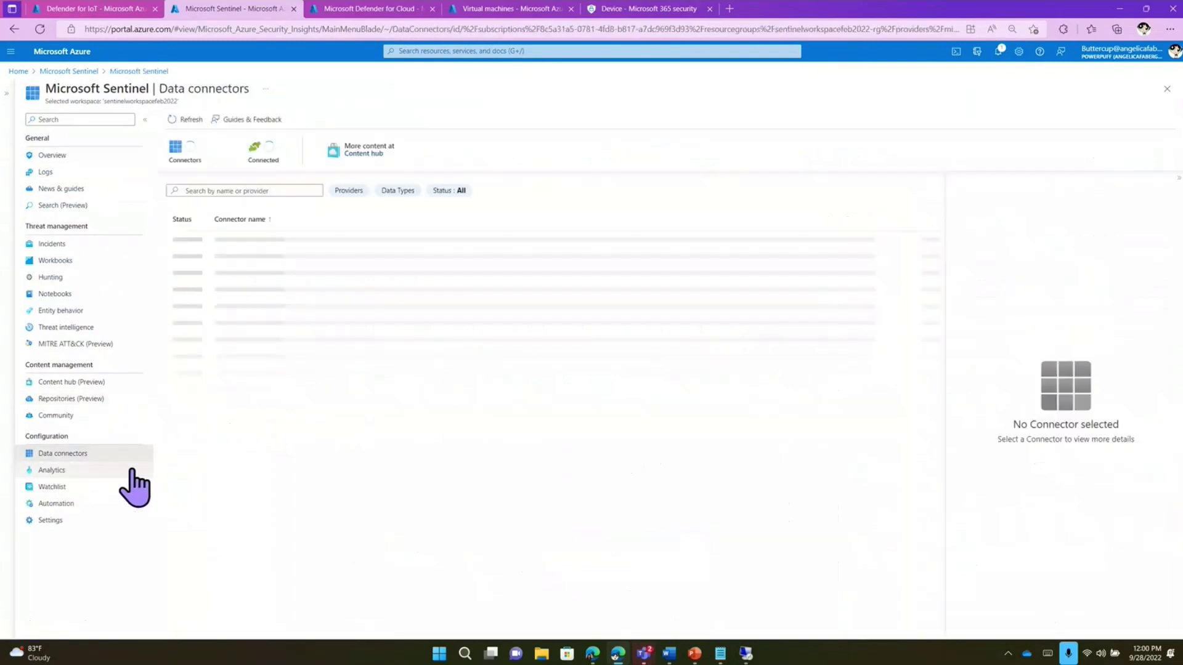
{"action": "left_click", "coordinate": [245, 190]}
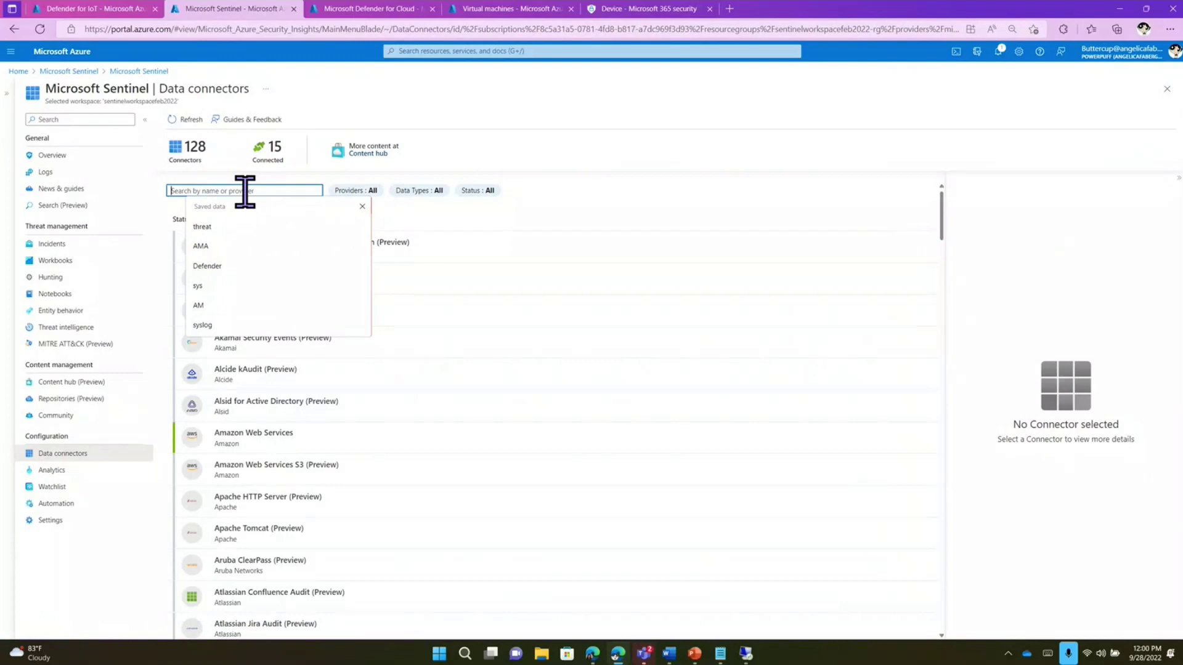
{"action": "type", "text": "iot"}
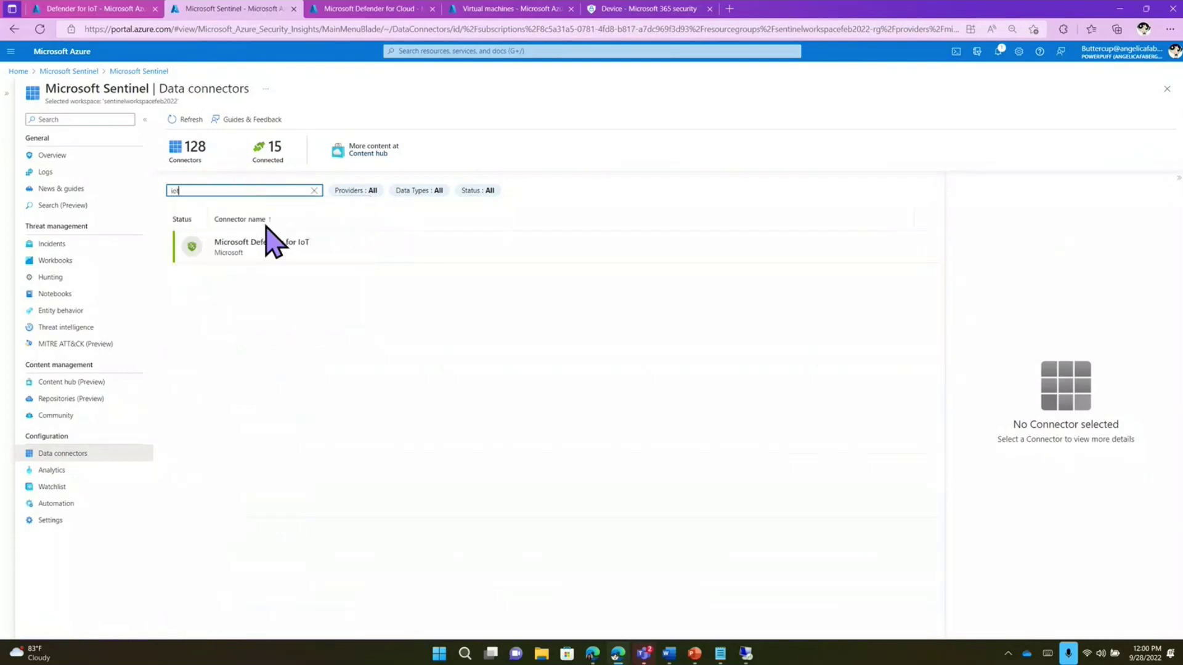
{"action": "left_click", "coordinate": [270, 241]}
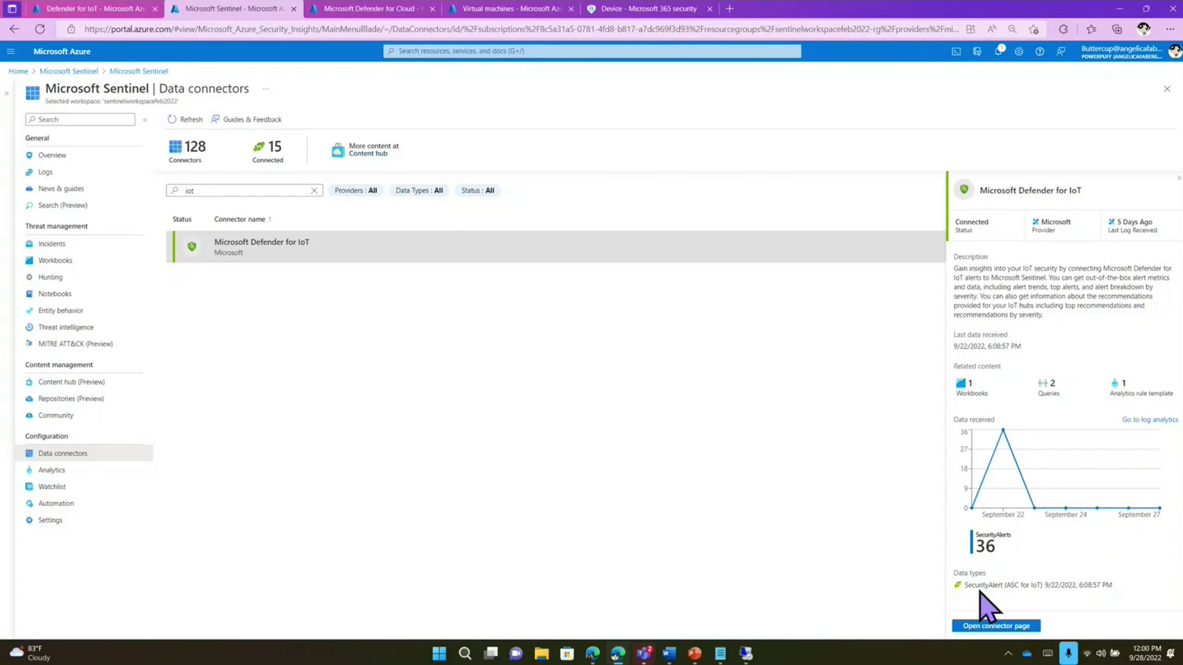
{"action": "left_click", "coordinate": [1003, 626]}
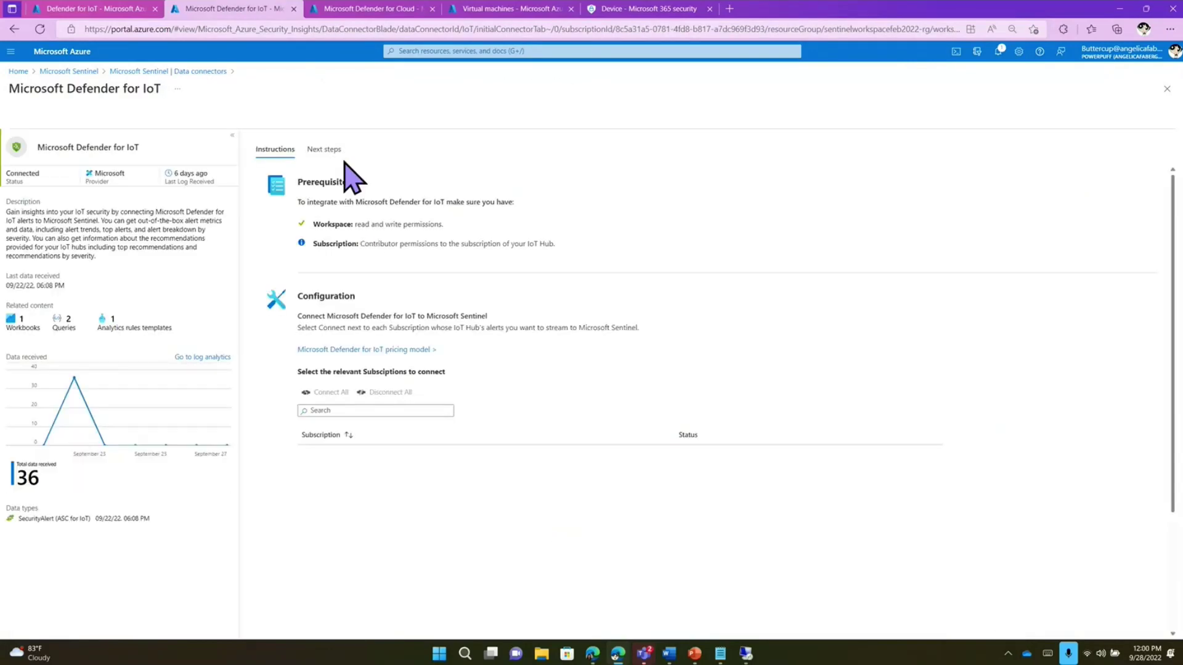
- Show the connector's Next steps: Azure Defender for IoT Alerts workbook, query samples and template
{"action": "left_click", "coordinate": [324, 149]}
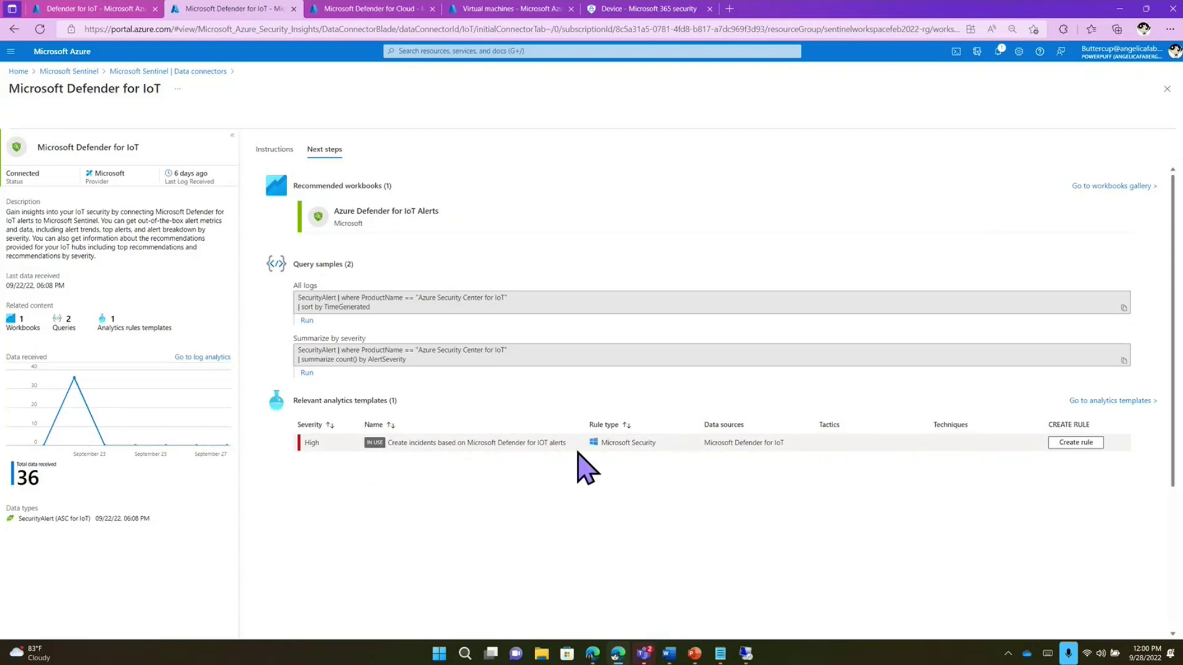
- Close the connector page and list Sentinel incidents from the last 14 days
{"action": "left_click", "coordinate": [1166, 89]}
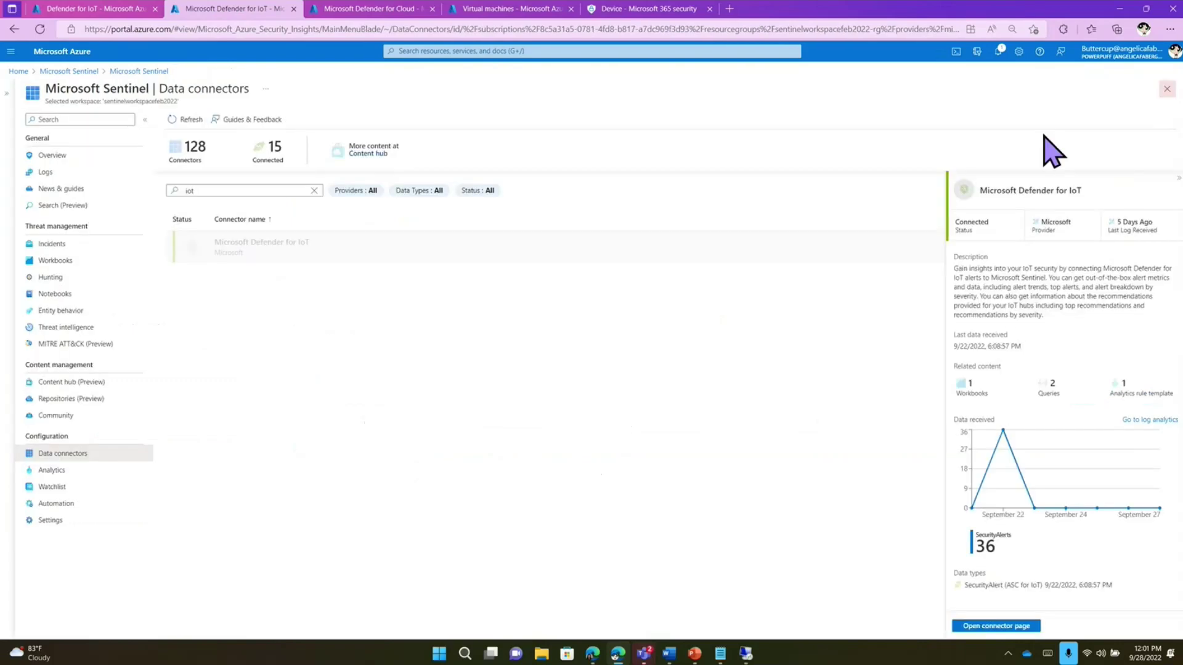
{"action": "left_click", "coordinate": [61, 246]}
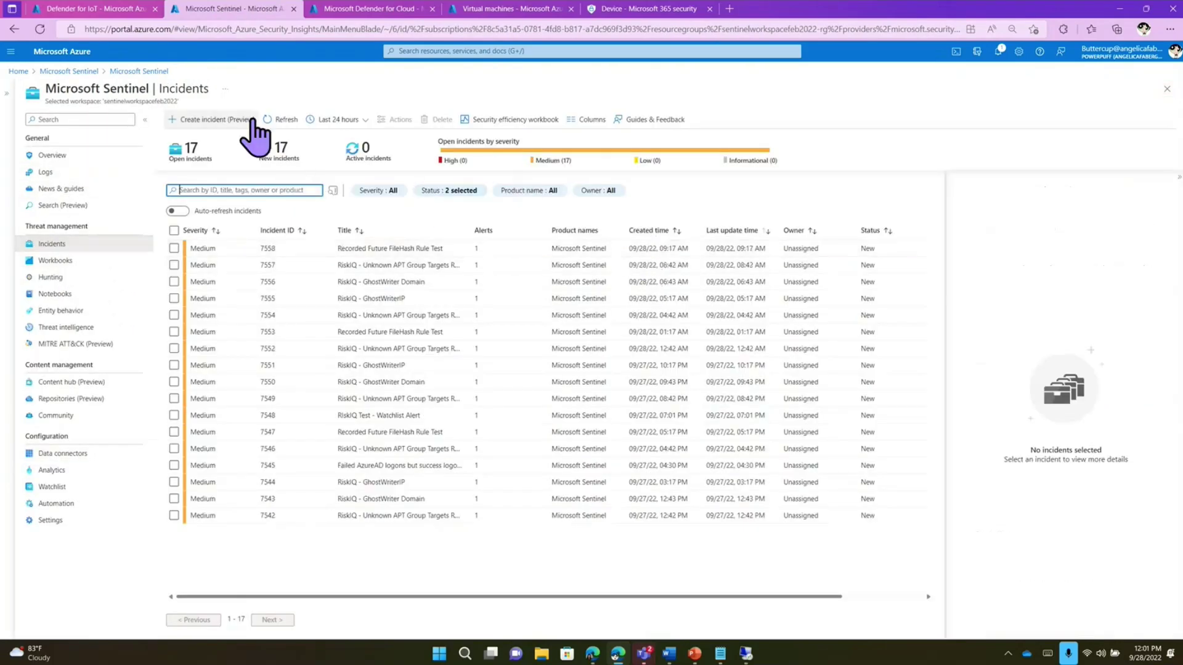
{"action": "left_click", "coordinate": [253, 121]}
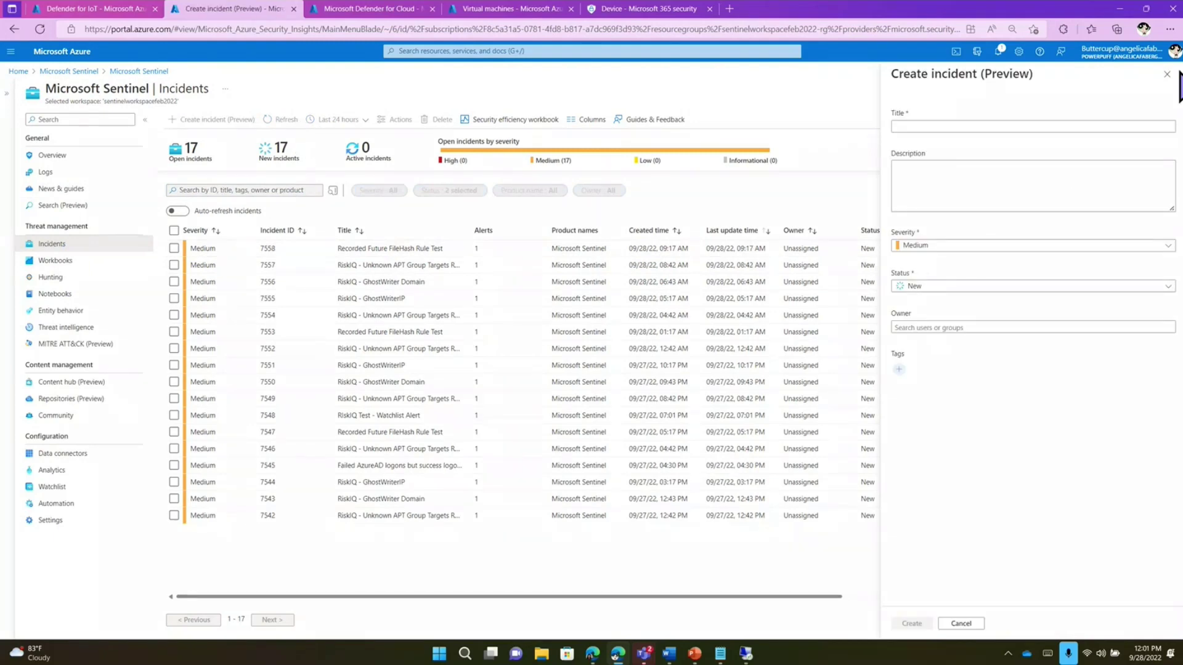
{"action": "left_click", "coordinate": [367, 120]}
{"action": "left_click", "coordinate": [338, 187]}
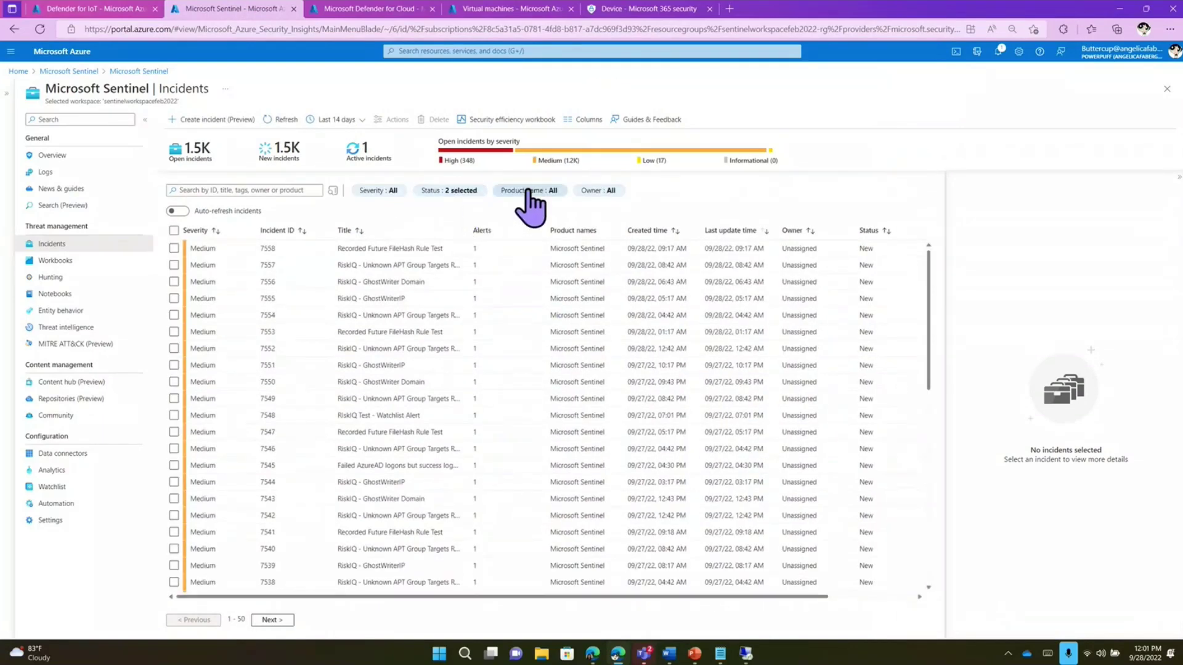
- Filter incidents to product Microsoft Defender for IoT only, then search the Content hub solutions
{"action": "left_click", "coordinate": [556, 191]}
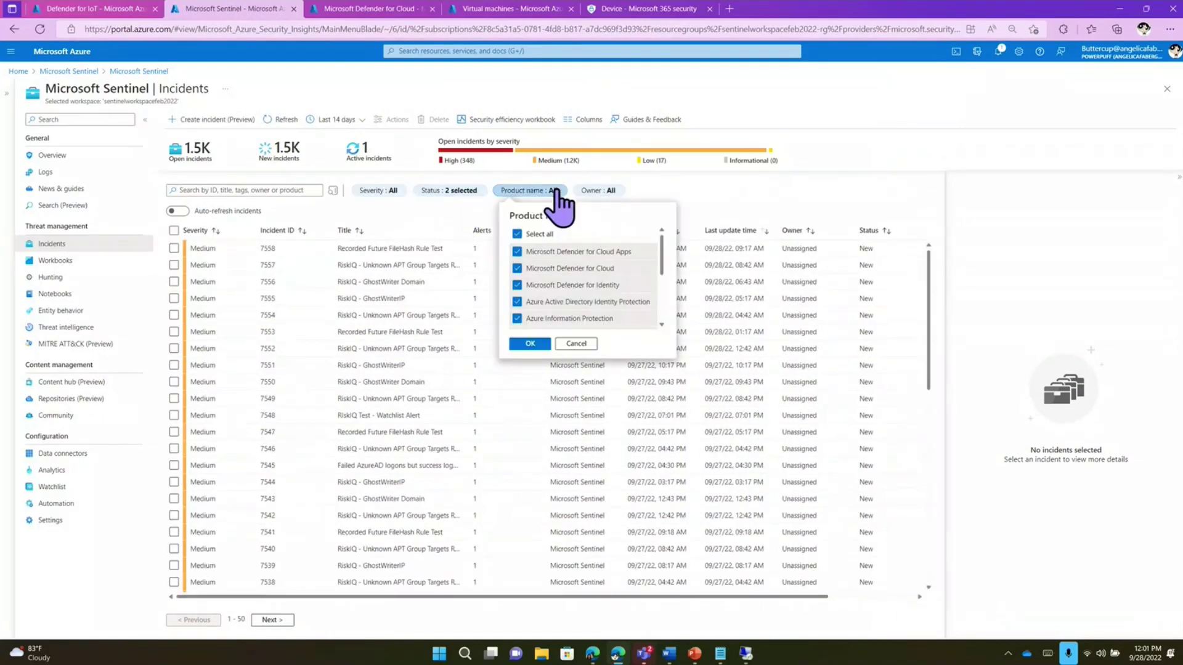
{"action": "left_click", "coordinate": [517, 235]}
{"action": "scroll", "coordinate": [521, 280], "scroll_direction": "down", "scroll_amount": 2}
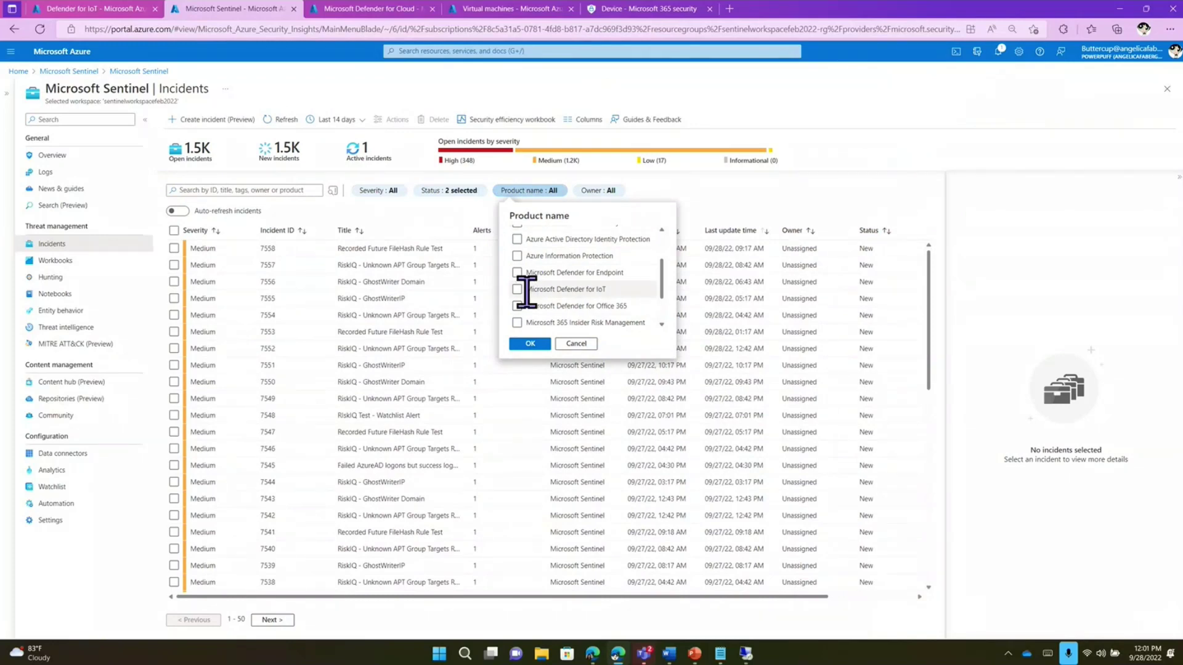
{"action": "left_click", "coordinate": [516, 289]}
{"action": "left_click", "coordinate": [529, 343]}
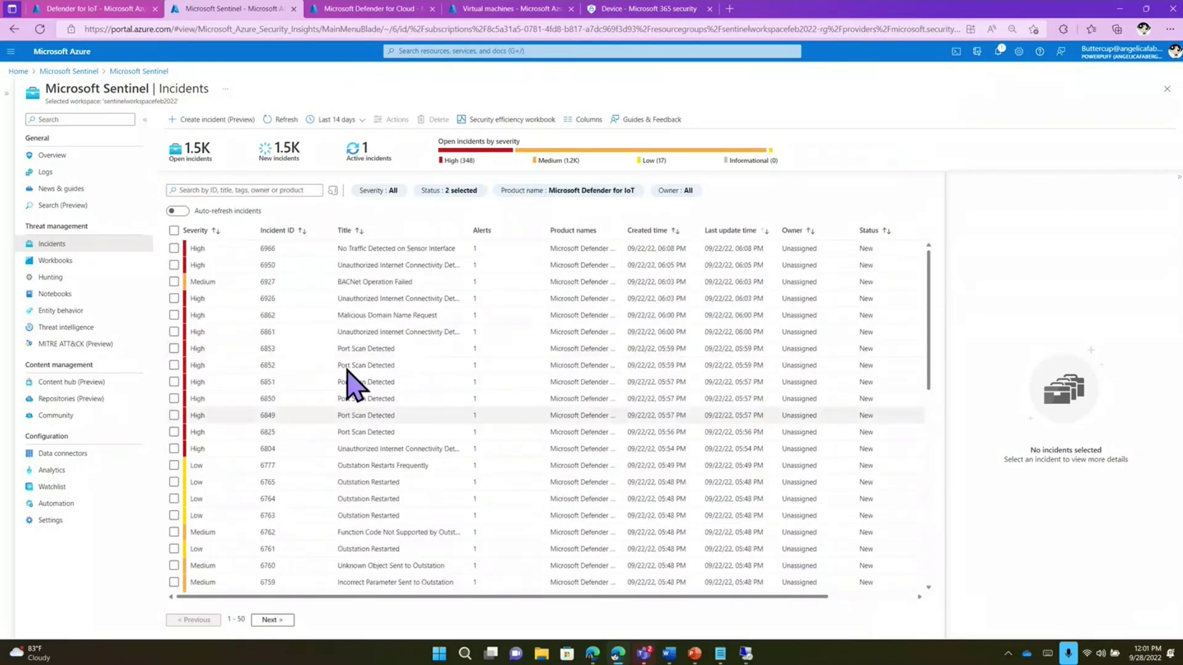
{"action": "left_click", "coordinate": [103, 383]}
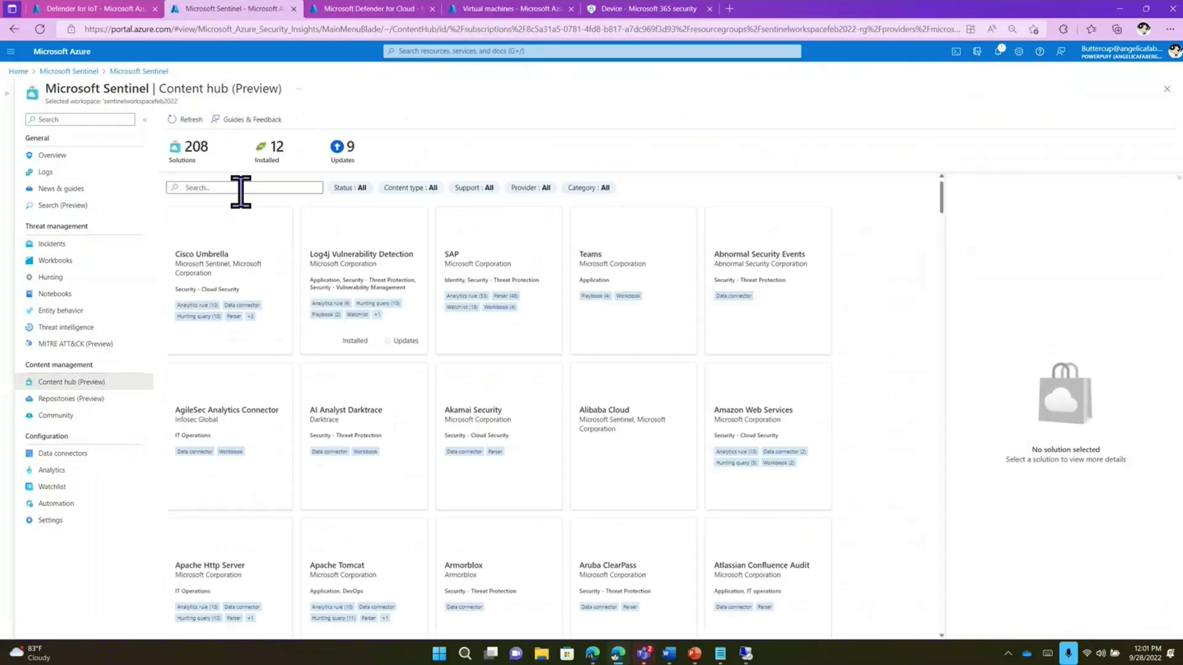
{"action": "left_click", "coordinate": [241, 189]}
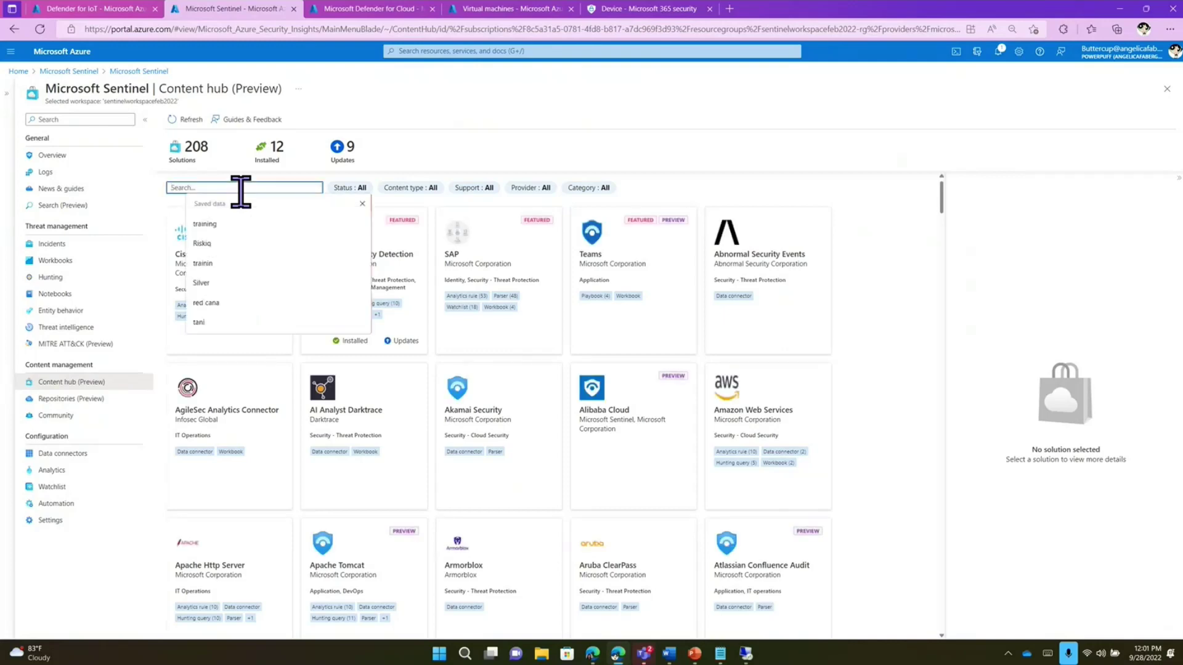